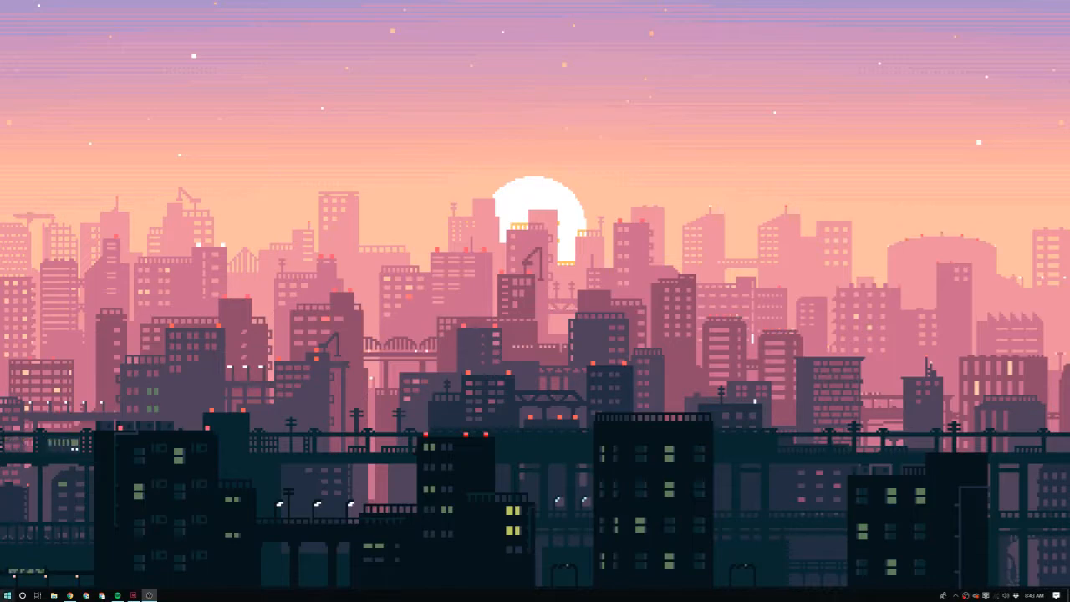
left_click(6, 596)
type("illus")
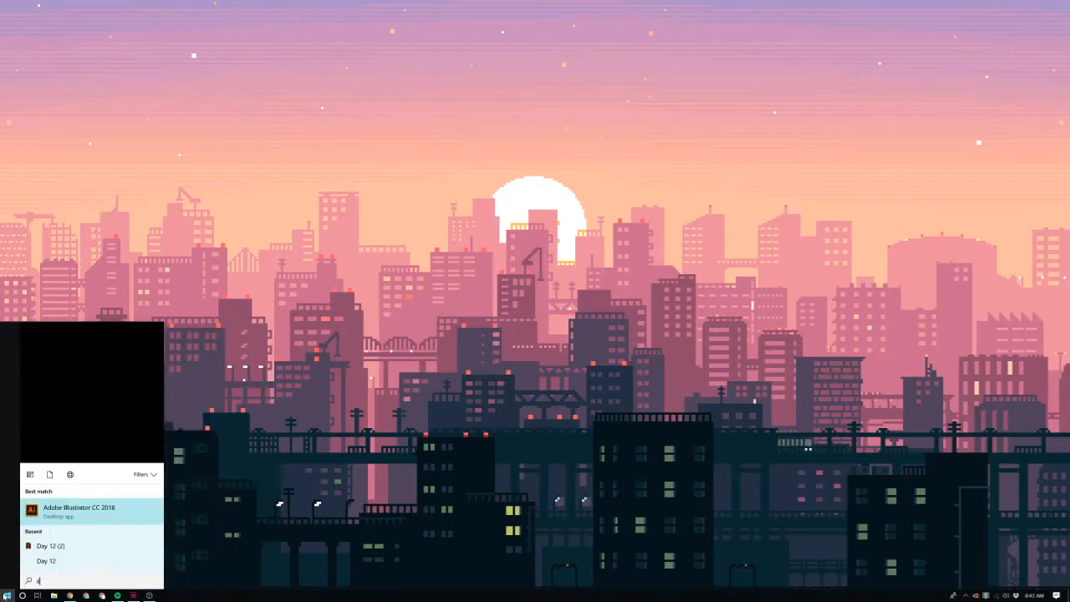
key("Return")
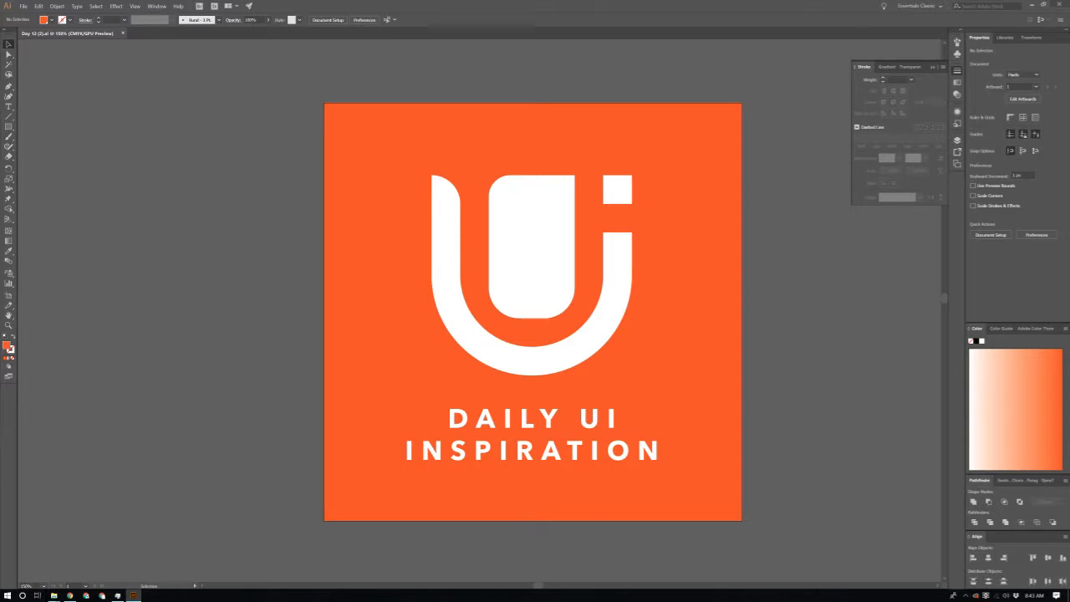
left_click(42, 596)
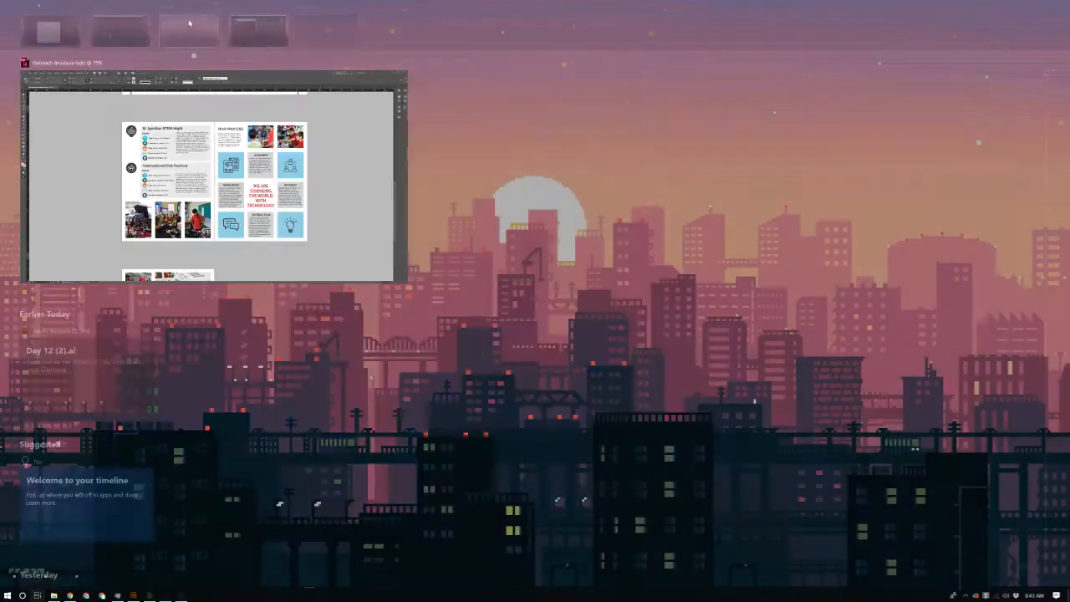
left_click(189, 24)
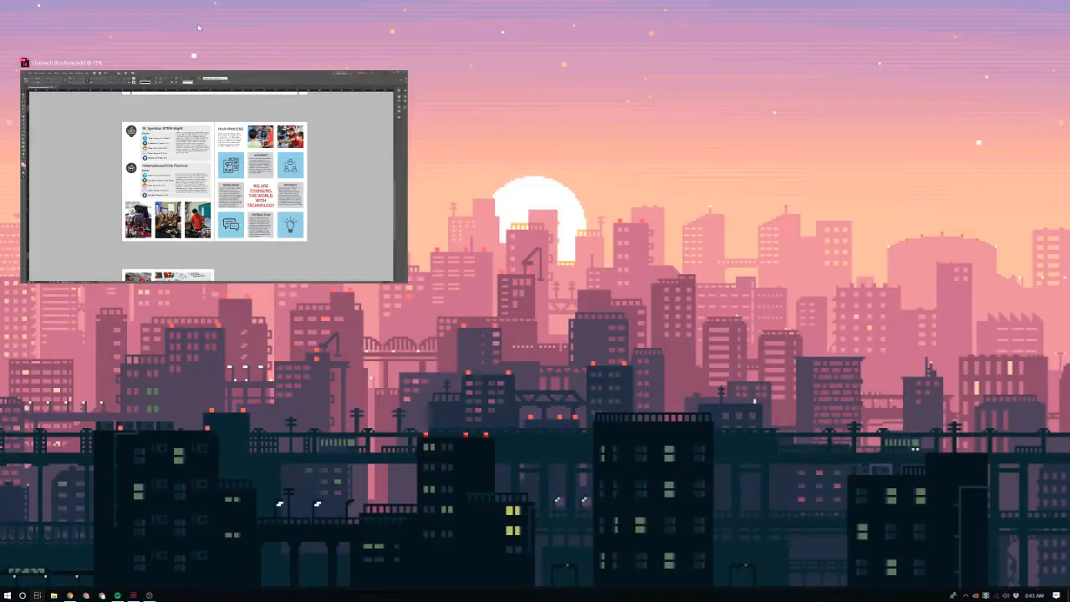
Step: Close the InDesign window with the brochure and launch Adobe Illustrator CC 2018
left_click(134, 595)
left_click(1064, 4)
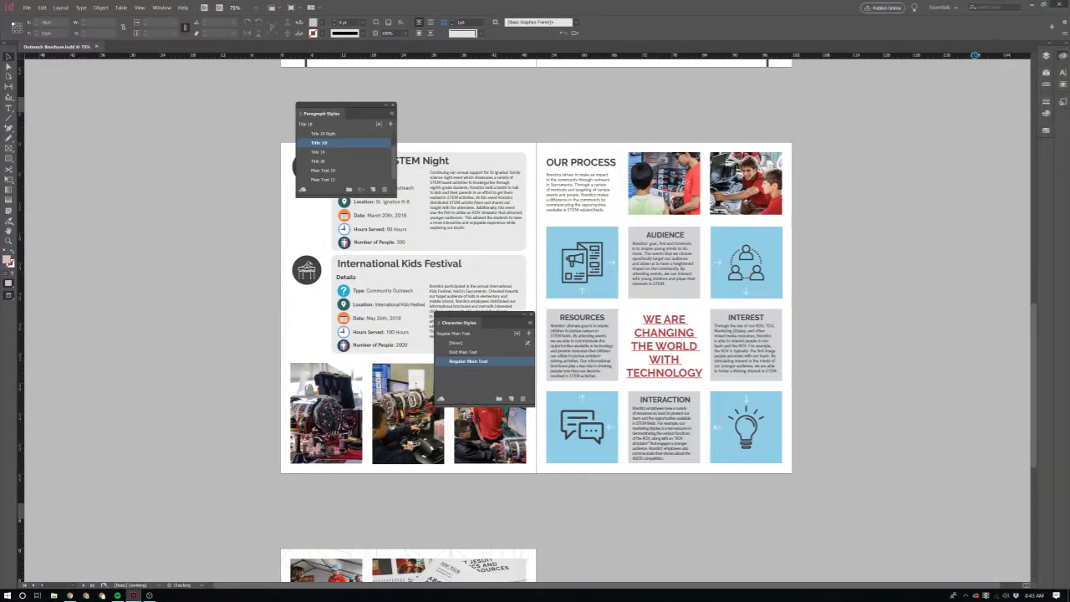
left_click(5, 597)
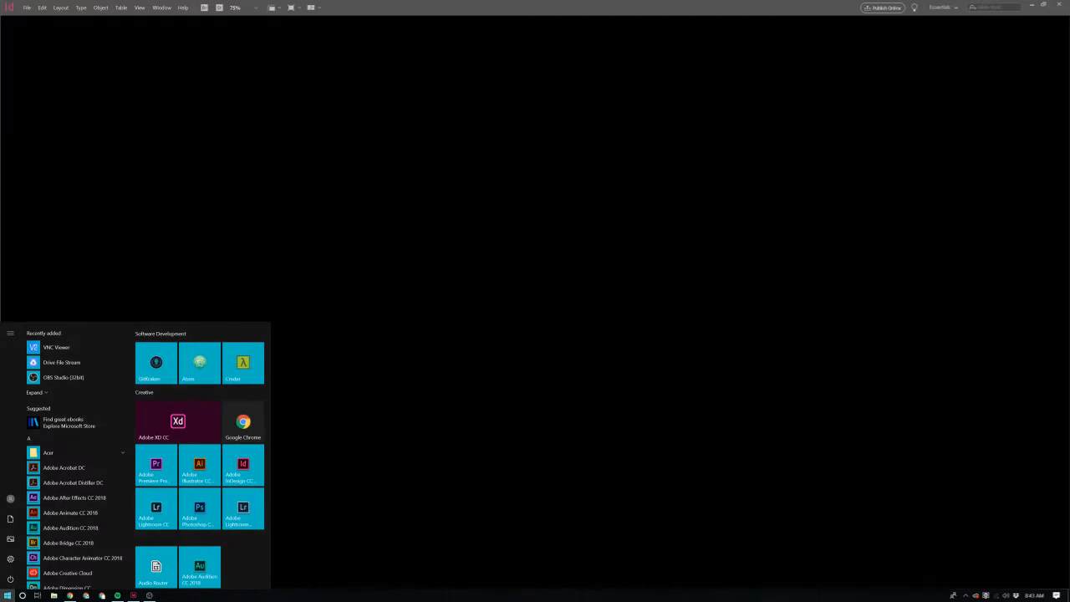
type("illu")
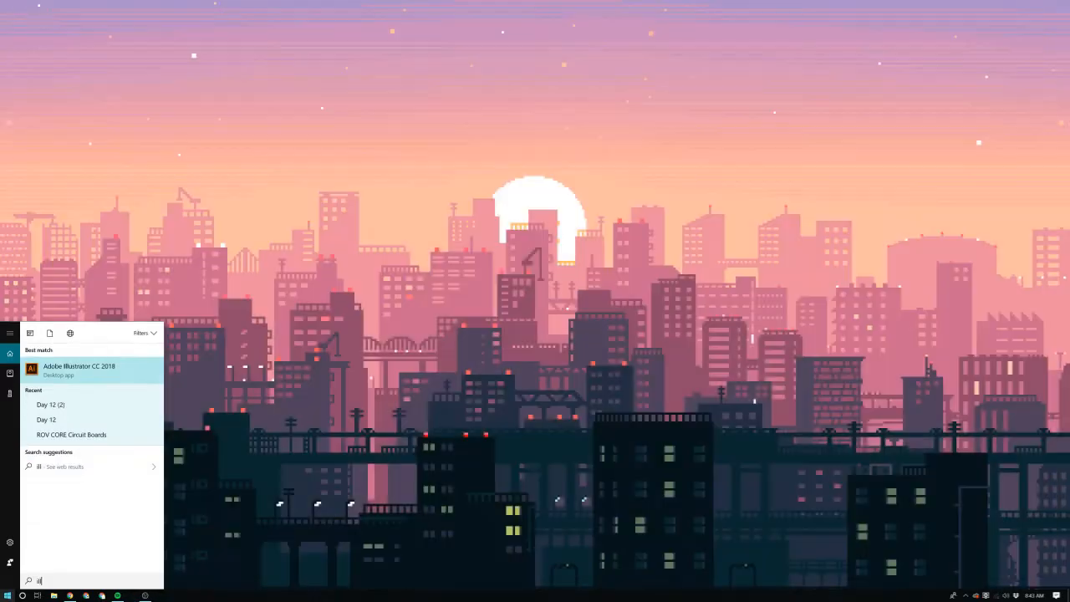
key("Return")
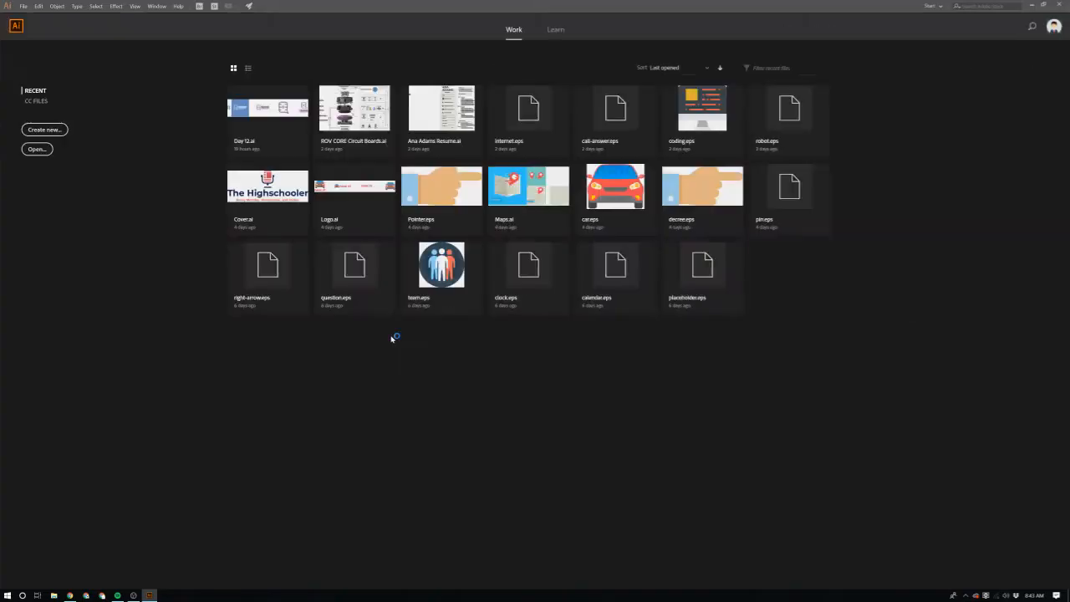
Step: Create a new 1000 x 1000 px document with one artboard
left_click(45, 129)
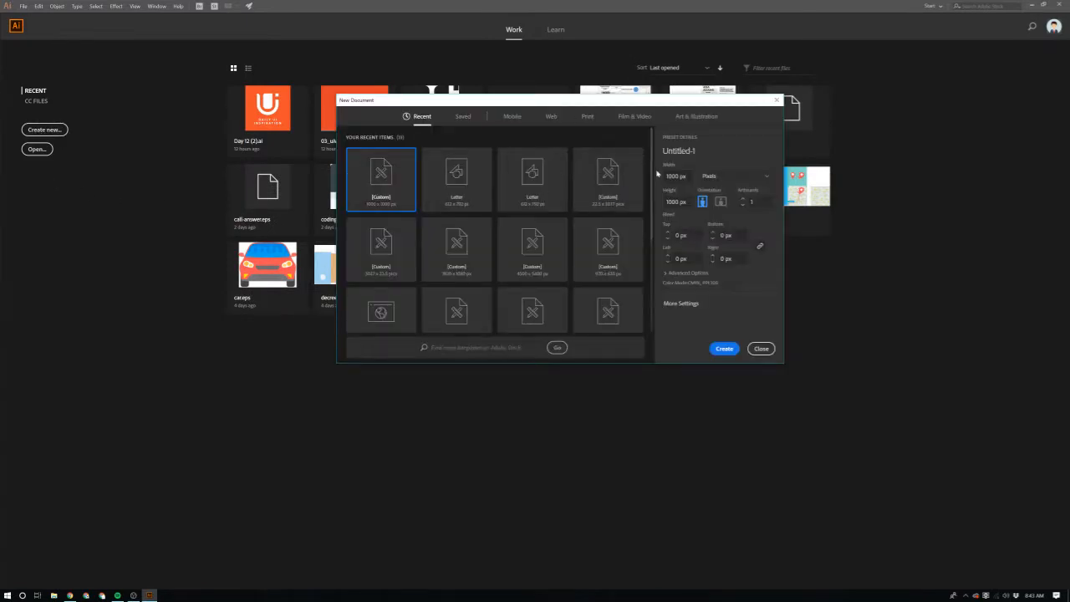
left_click(723, 355)
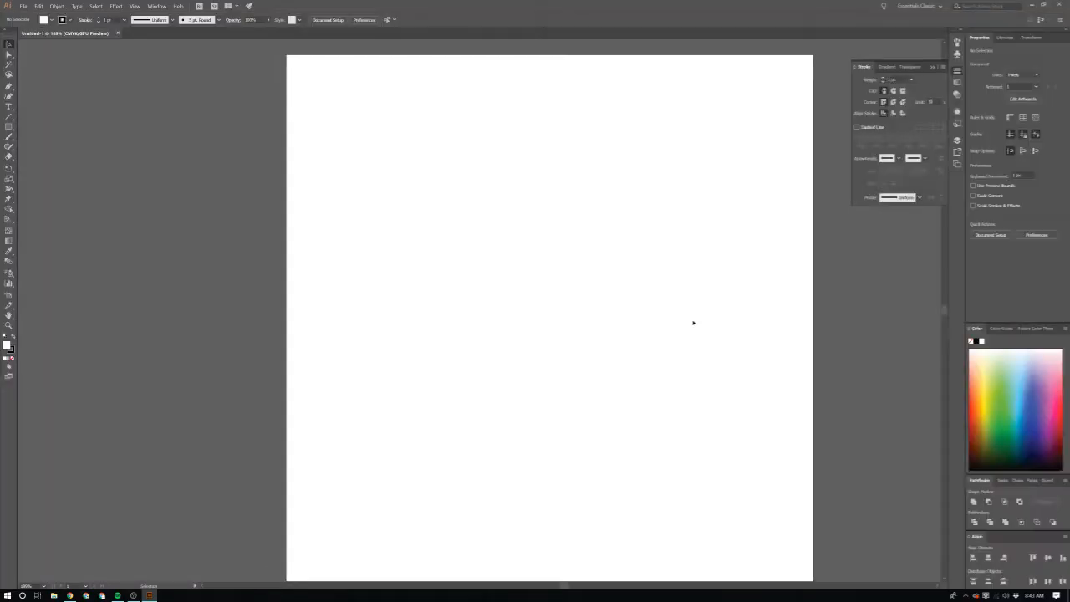
scroll(693, 323, "down", 1)
scroll(693, 323, "down", 1)
scroll(693, 323, "right", 1)
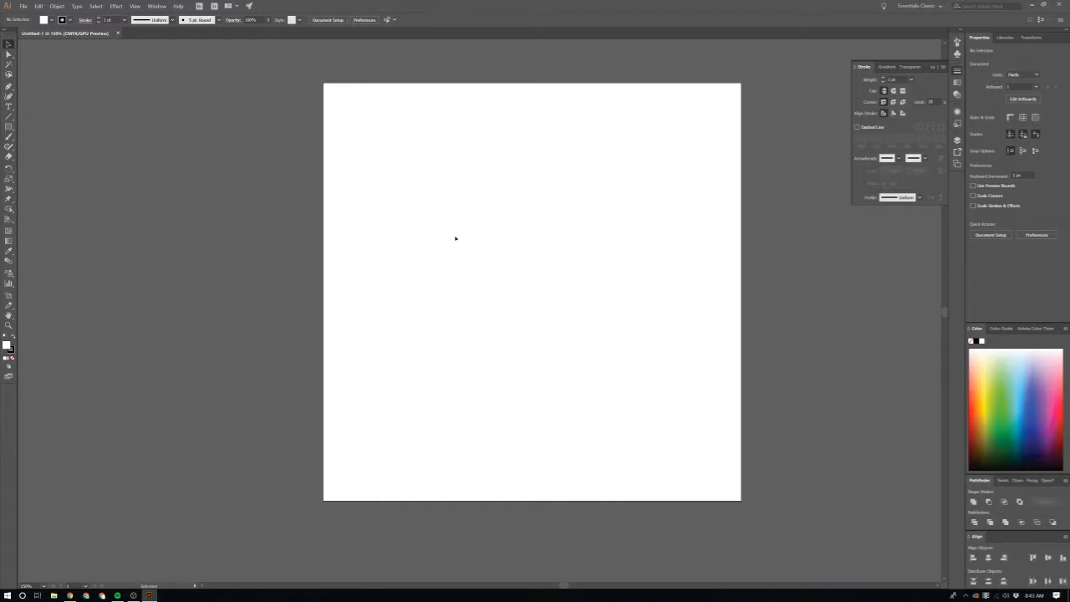
Step: Sketch three nested hexagon-like outlines with the Paintbrush and link them with short horizontal strokes on both sides
key("b")
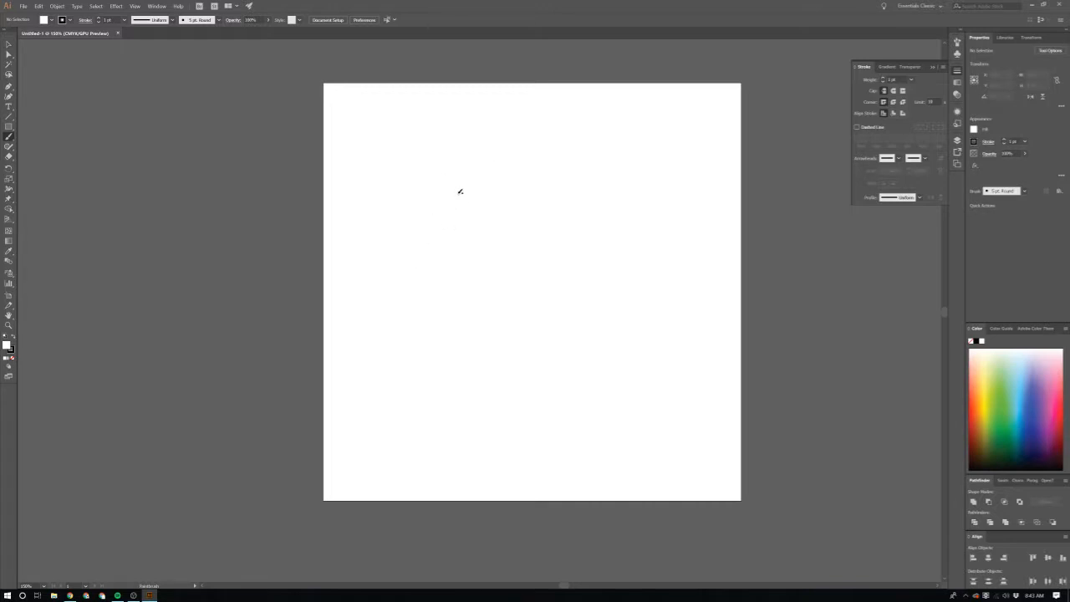
mouse_move(437, 198)
left_mouse_down()
mouse_move(437, 260)
mouse_move(504, 314)
mouse_move(561, 266)
mouse_move(558, 192)
mouse_move(493, 134)
mouse_move(446, 211)
mouse_move(466, 272)
mouse_move(513, 296)
mouse_move(546, 254)
mouse_move(545, 202)
mouse_move(499, 174)
mouse_move(475, 221)
mouse_move(493, 274)
mouse_move(511, 290)
mouse_move(535, 261)
mouse_move(534, 184)
mouse_move(483, 226)
left_mouse_up()
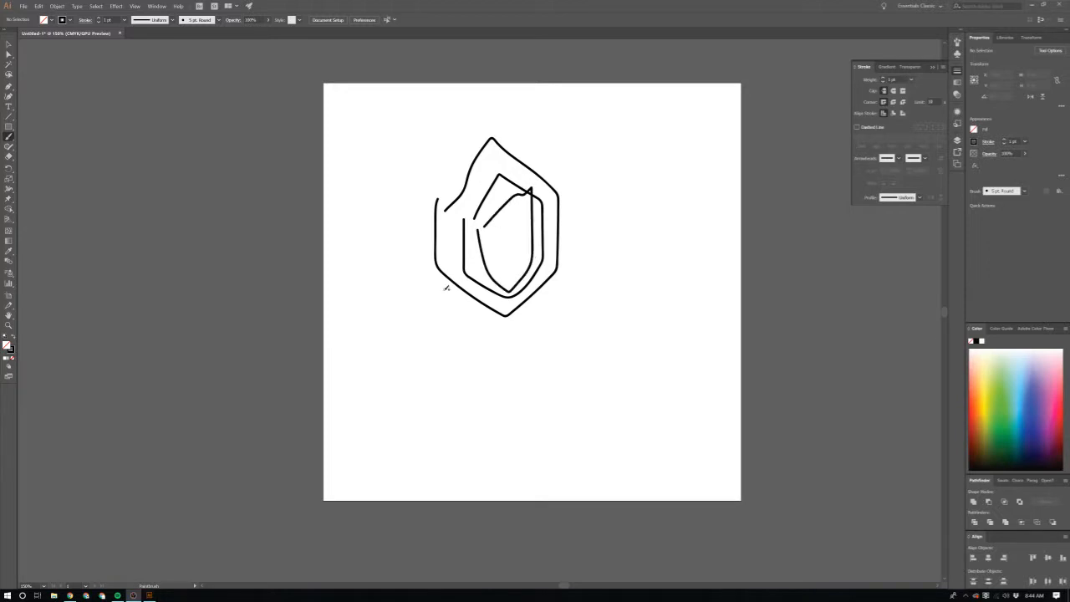
scroll(447, 289, "up", 3)
scroll(444, 219, "up", 1)
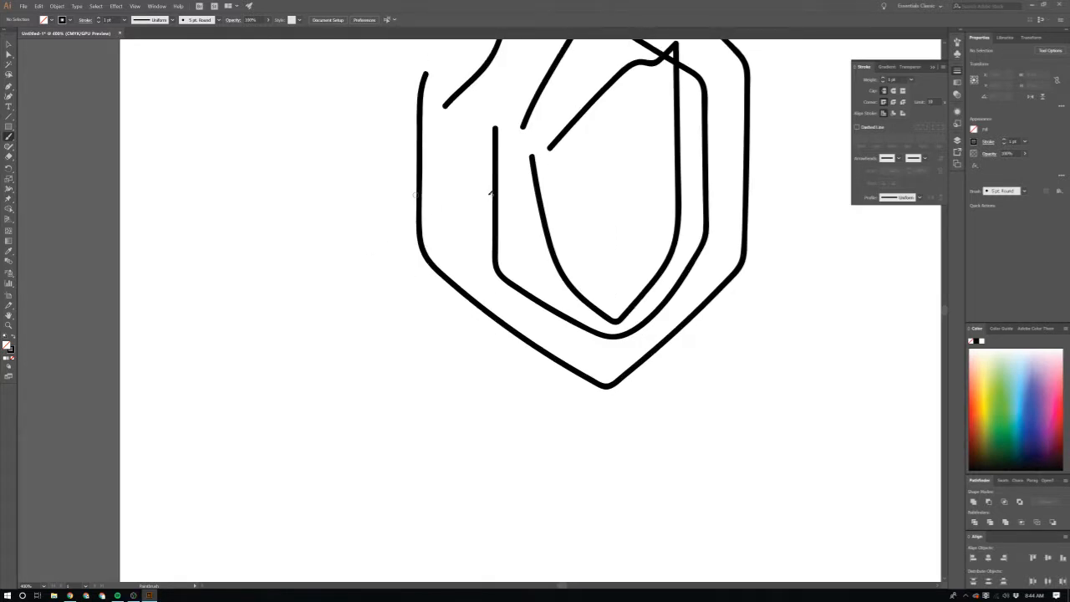
left_click_drag(423, 194, 534, 196)
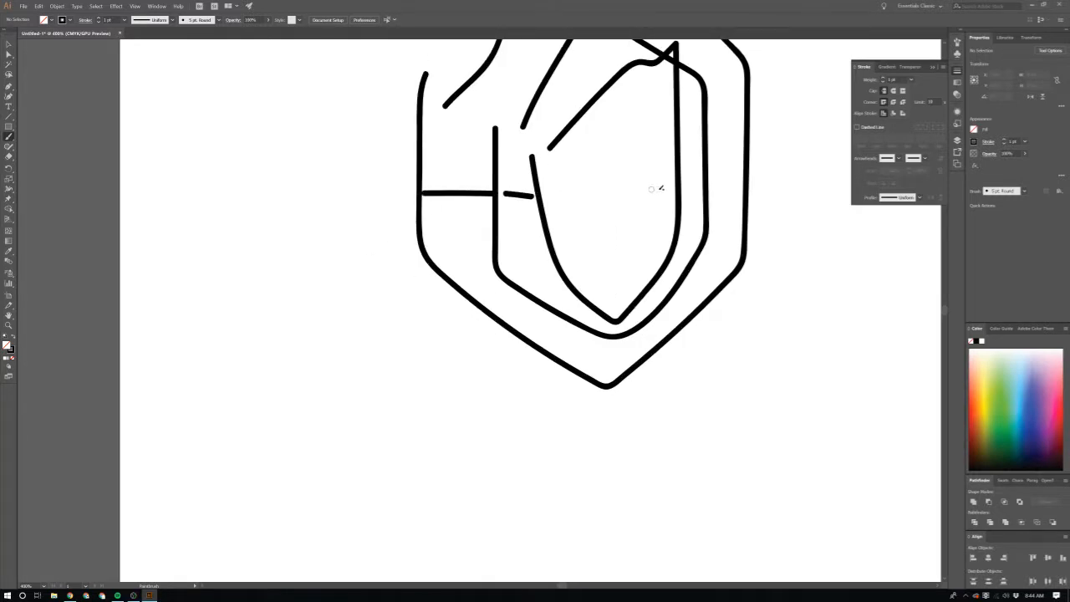
left_click_drag(681, 189, 741, 197)
scroll(449, 181, "up", 1)
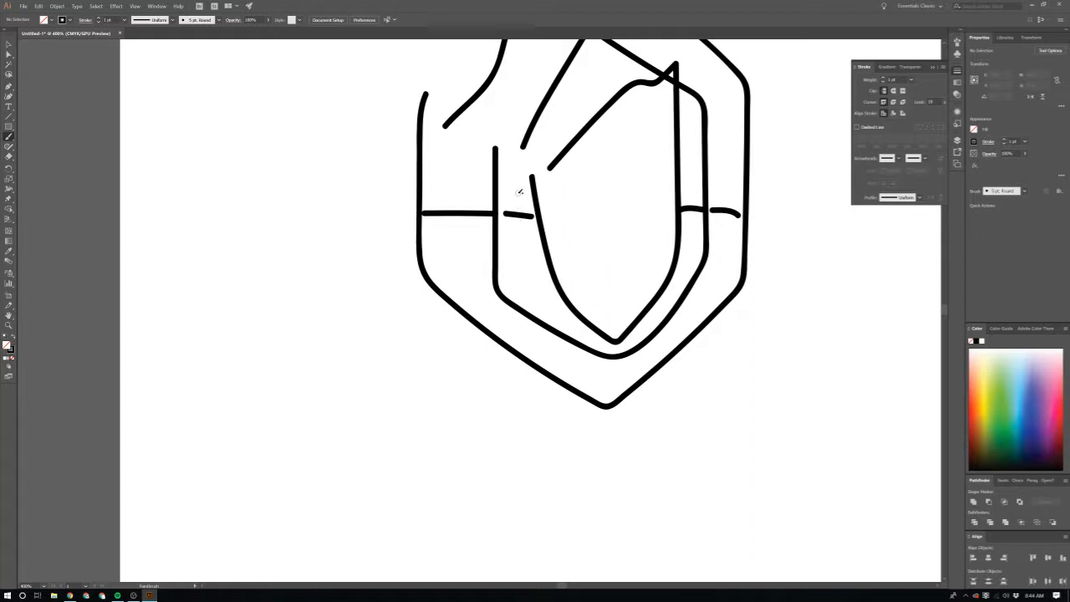
Step: Paint a small diamond with a ring in its middle inside the innermost sketched outline
mouse_move(573, 207)
left_mouse_down()
mouse_move(622, 153)
mouse_move(665, 202)
mouse_move(638, 303)
mouse_move(586, 220)
mouse_move(614, 209)
left_mouse_up()
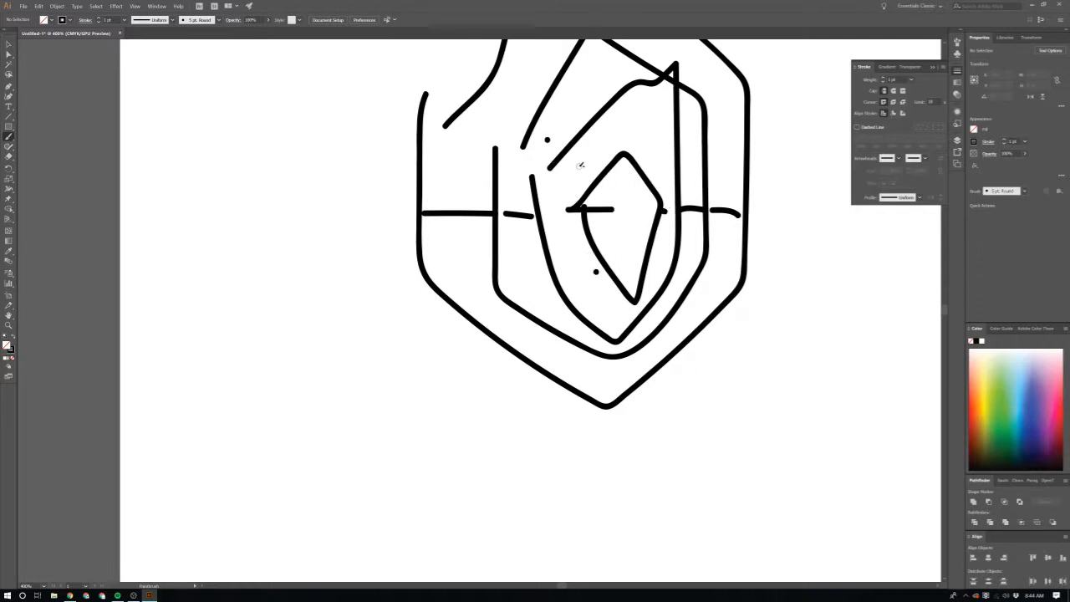
mouse_move(637, 220)
left_mouse_down()
mouse_move(625, 200)
mouse_move(617, 223)
left_mouse_up()
scroll(662, 262, "down", 3)
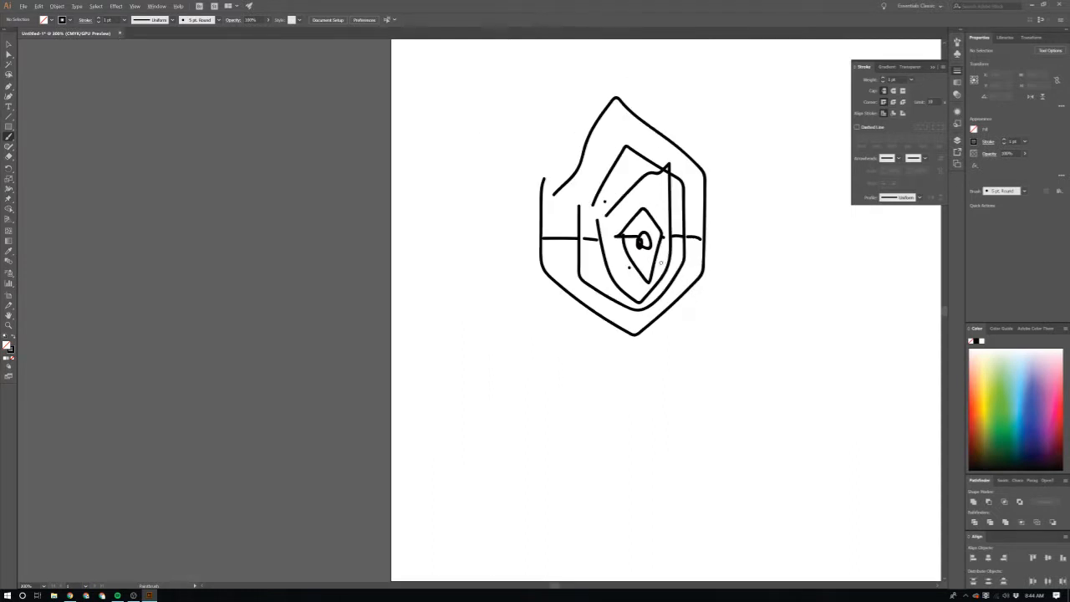
Step: Delete the entire freehand sketch from the artboard
key("v")
left_click_drag(492, 83, 786, 373)
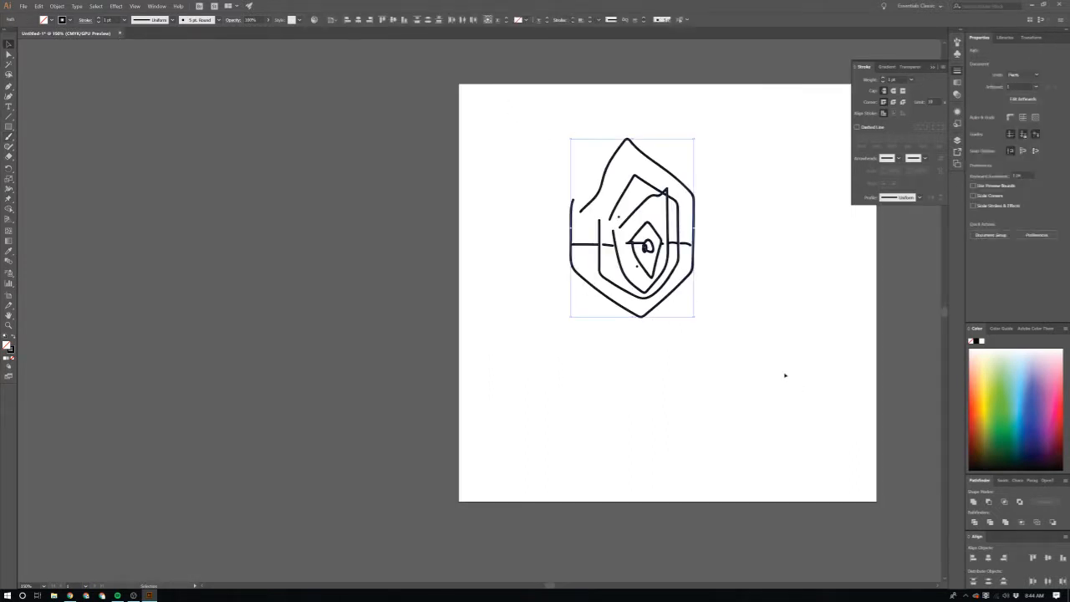
key("Delete")
scroll(613, 238, "up", 1)
scroll(607, 225, "right", 2)
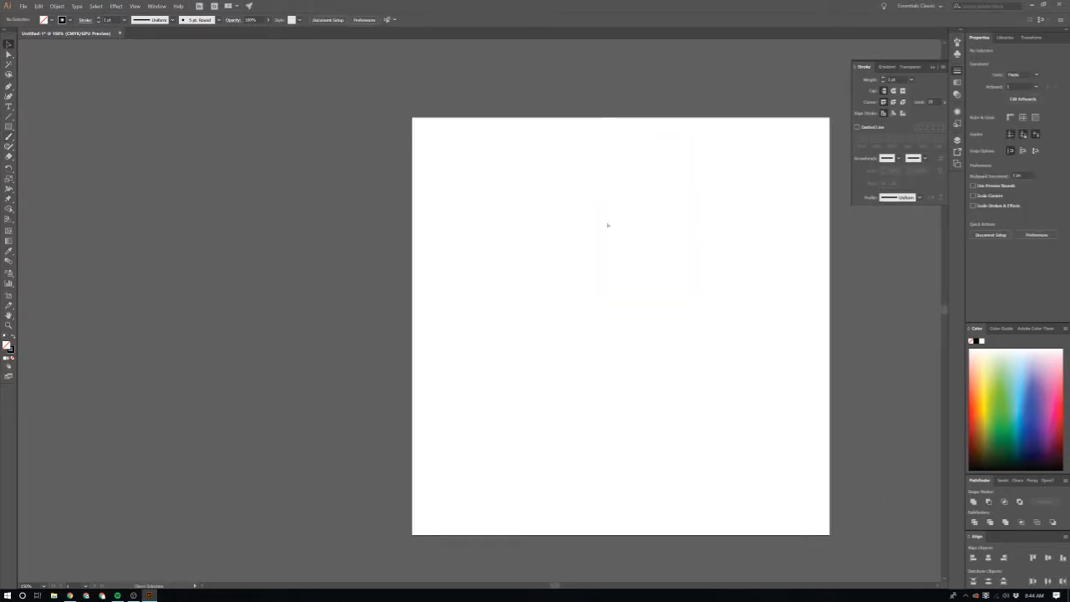
scroll(516, 305, "right", 2)
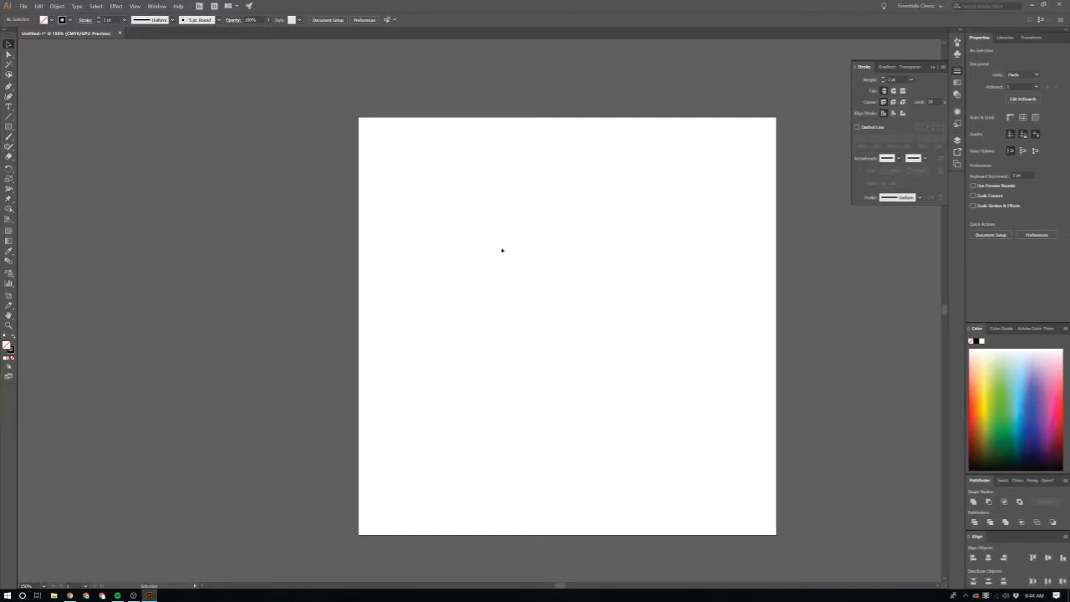
scroll(489, 160, "down", 1)
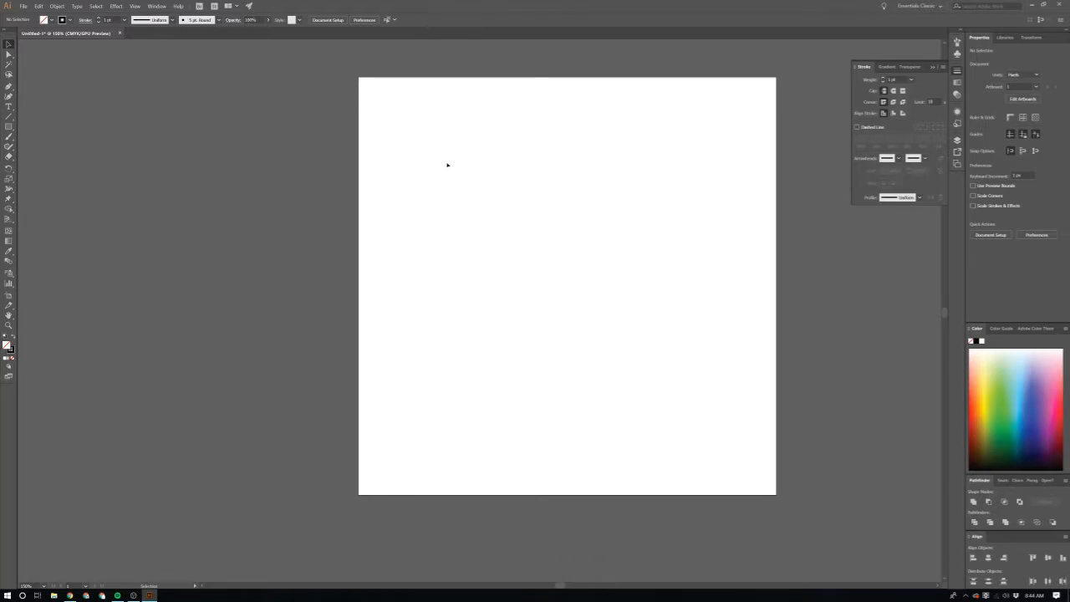
Step: Draw a hexagon about 713 px wide and 617 px high with the Polygon tool, centred on the artboard
left_click(10, 129)
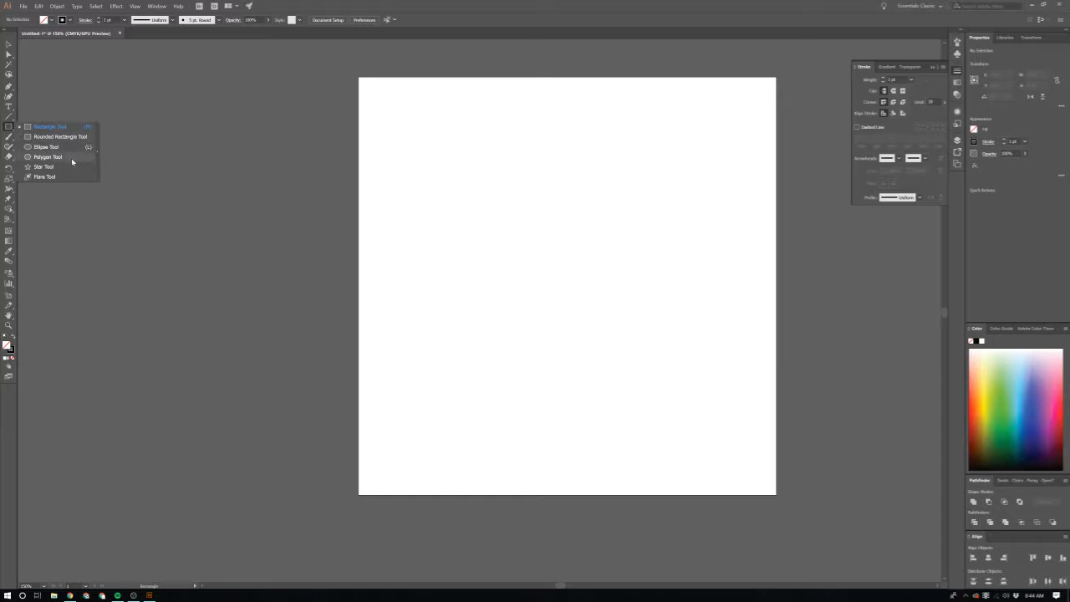
left_click(72, 157)
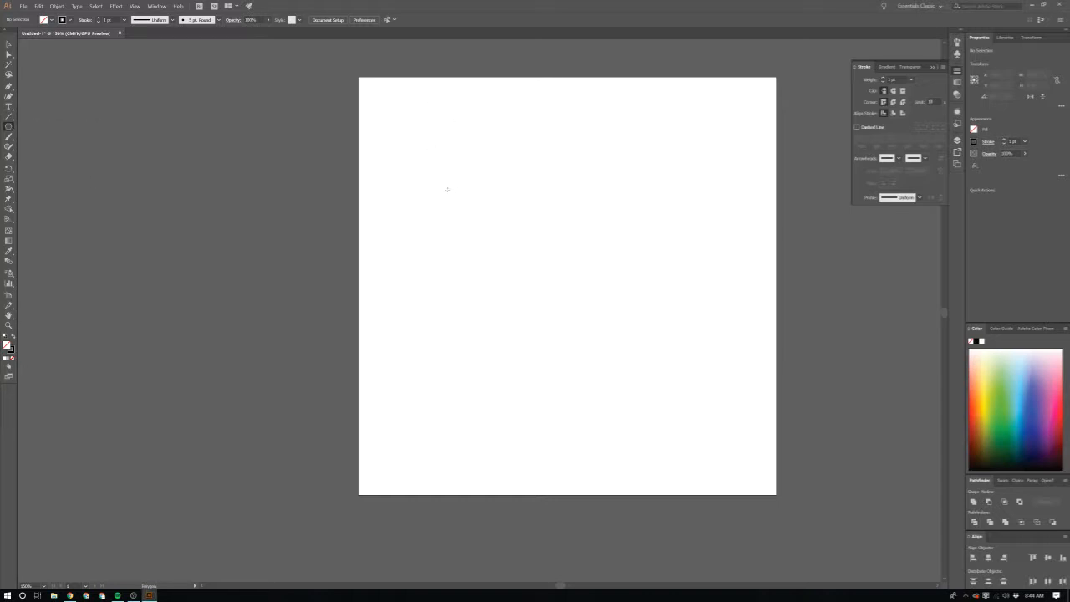
left_click_drag(479, 175, 660, 376)
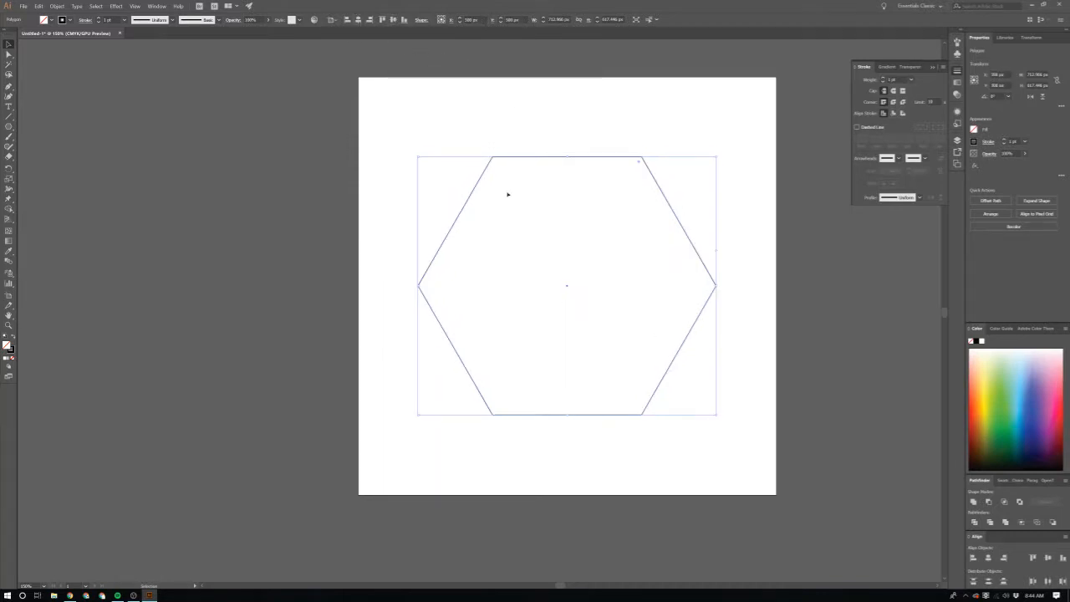
scroll(616, 373, "up", 2)
scroll(614, 364, "down", 1)
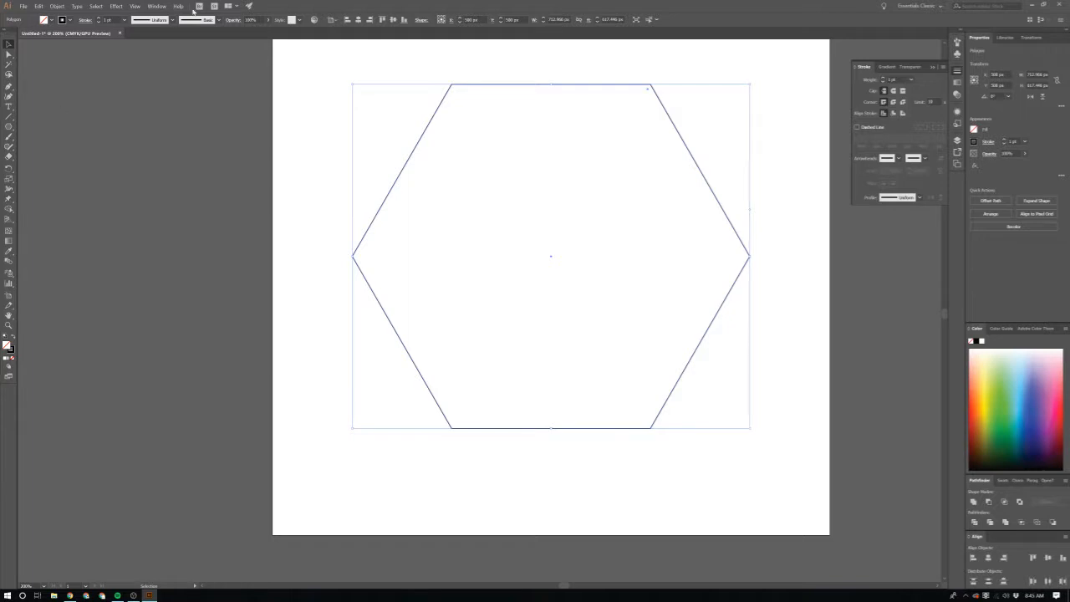
Step: Align the hexagon's stroke to the inside and set its weight to 60 pt
left_click(893, 112)
left_click(125, 19)
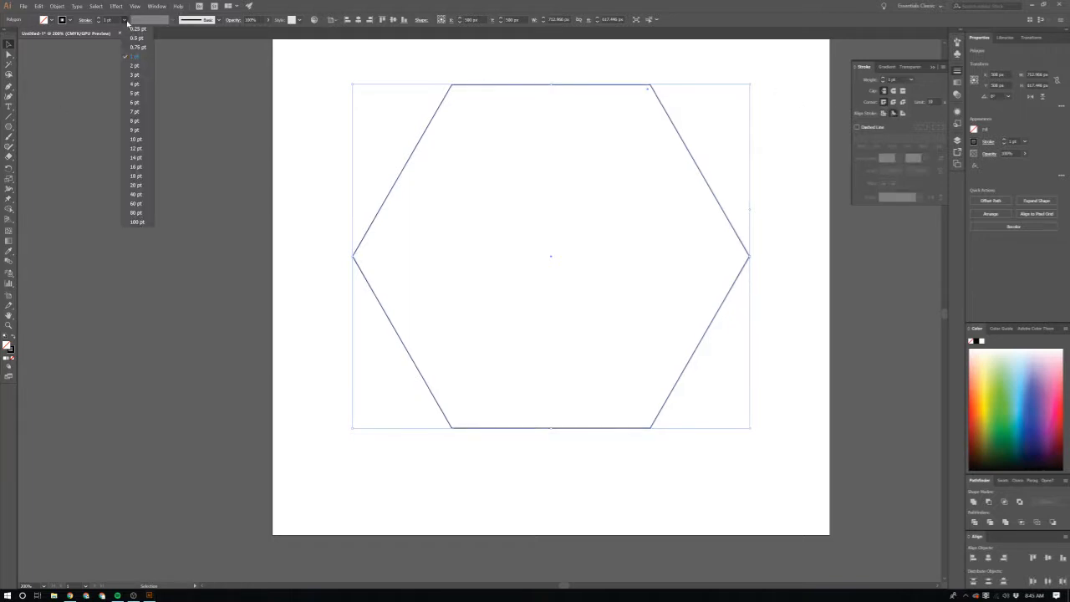
left_click(144, 173)
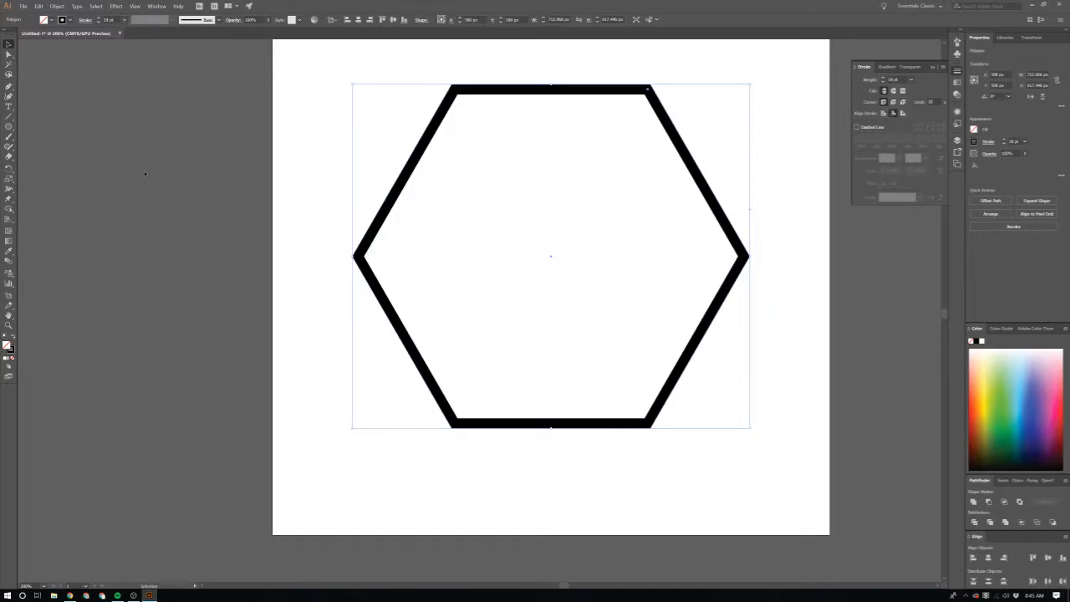
left_click(125, 20)
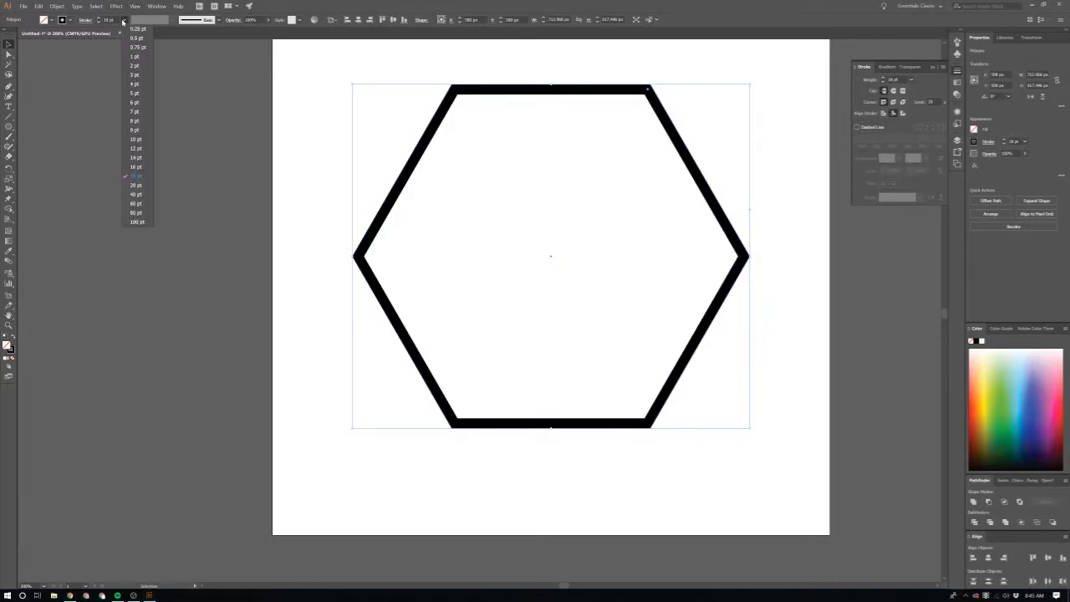
left_click(135, 194)
scroll(471, 277, "up", 1)
scroll(471, 278, "right", 3)
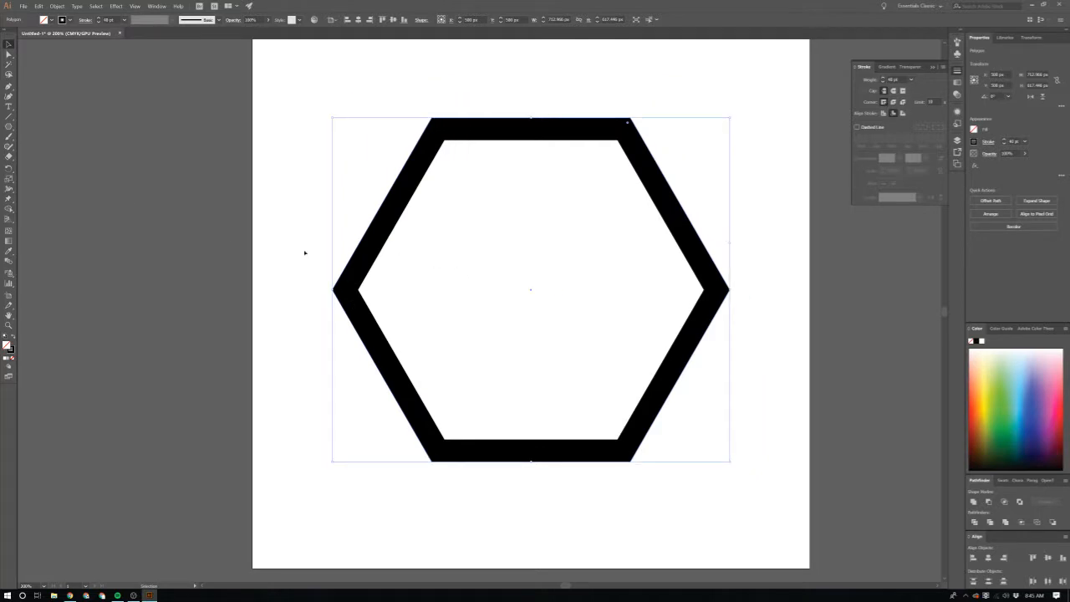
left_click(123, 19)
left_click(134, 205)
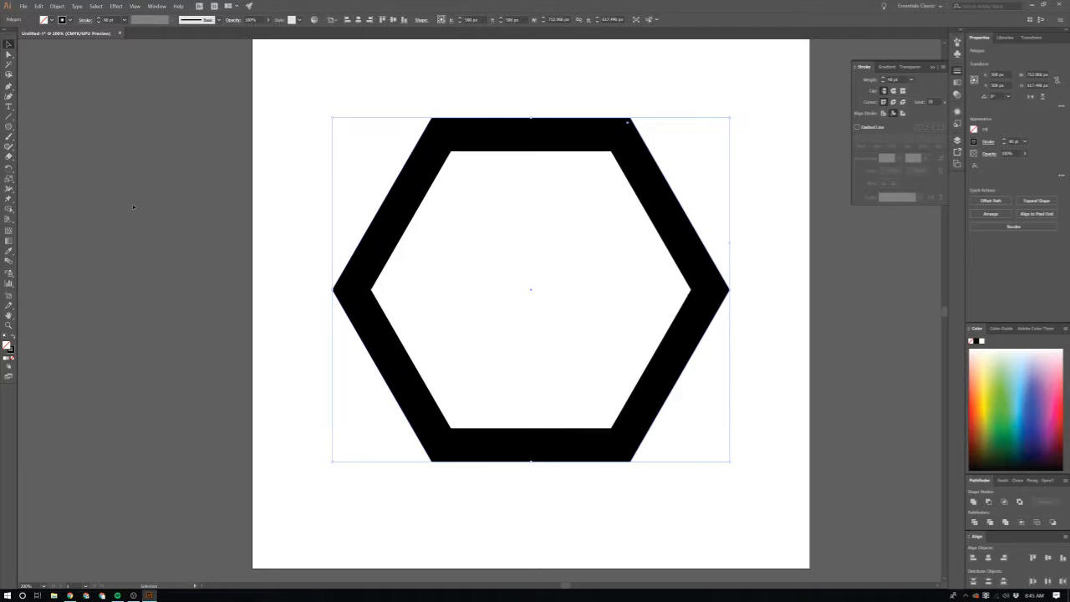
left_click(148, 271)
Step: Round all six corners of the hexagon generously with the live corner control, leaving it deselected
scroll(191, 284, "up", 3)
left_click(644, 300)
scroll(644, 300, "down", 3)
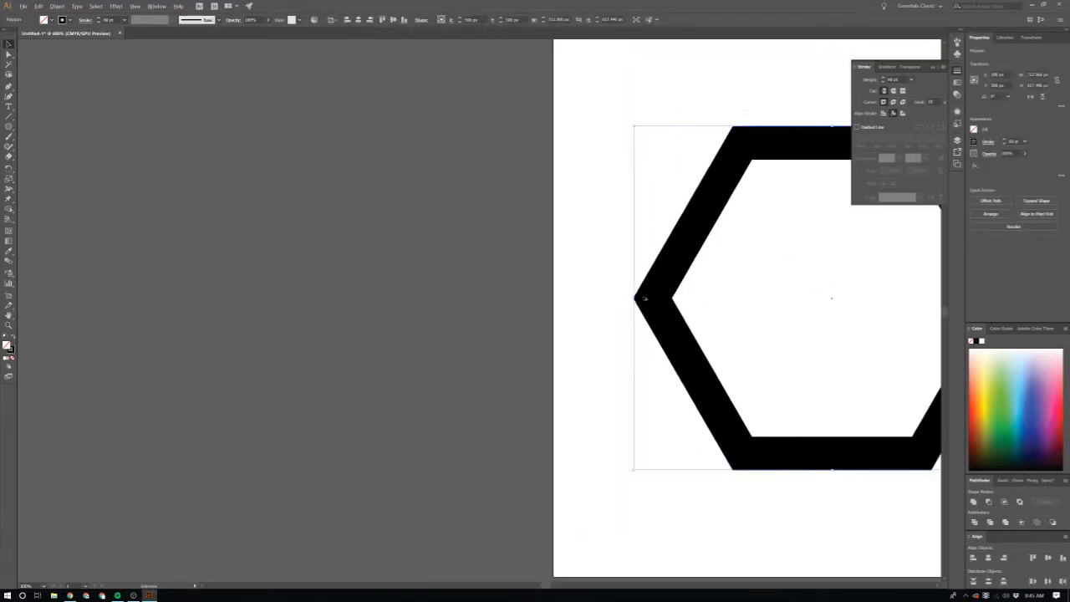
scroll(645, 276, "right", 8)
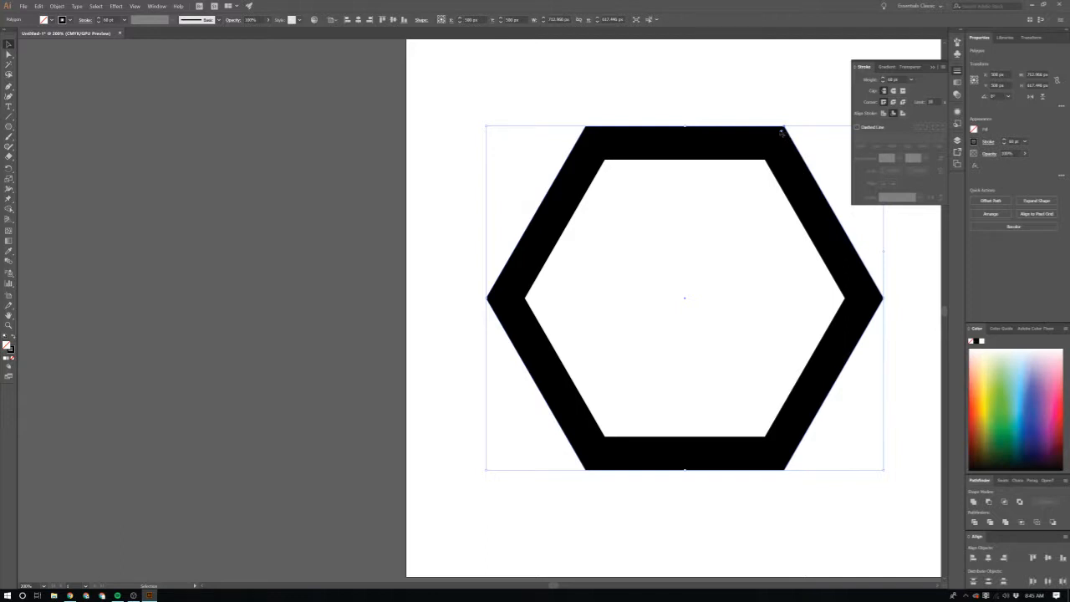
left_click_drag(782, 131, 753, 194)
left_click(427, 241)
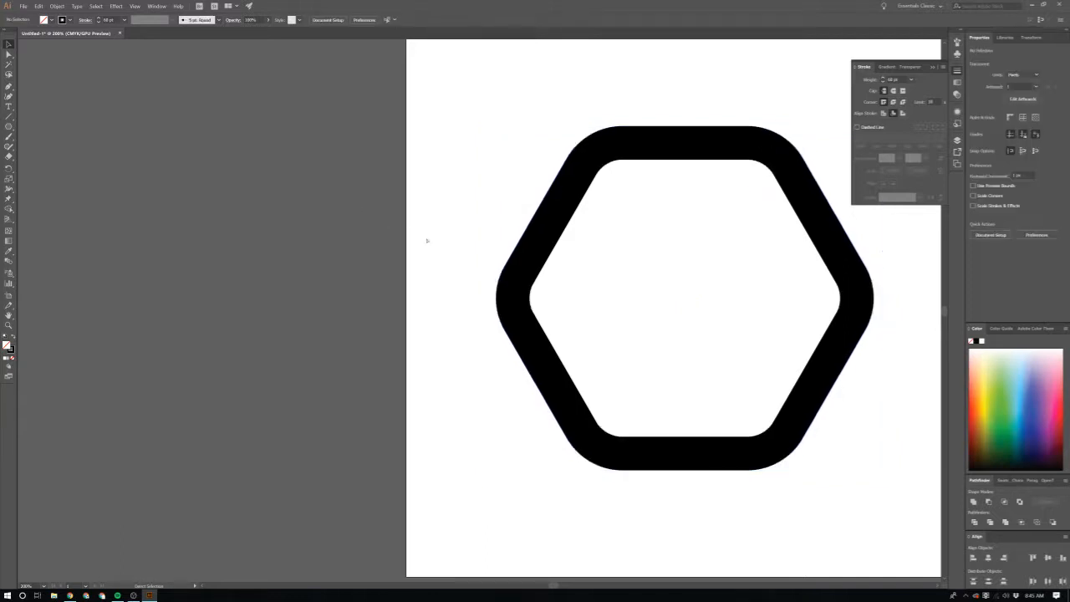
scroll(427, 241, "right", 2)
scroll(783, 286, "right", 3)
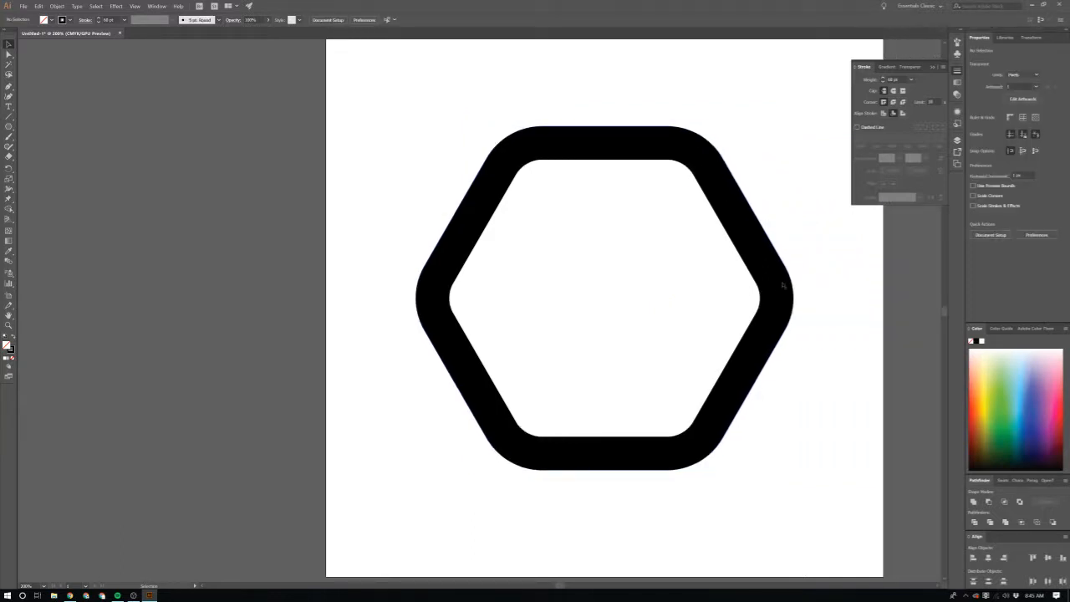
Step: Place a duplicate of the rounded hexagon beside the artboard, level with the original, as an editable spare
left_click(772, 280)
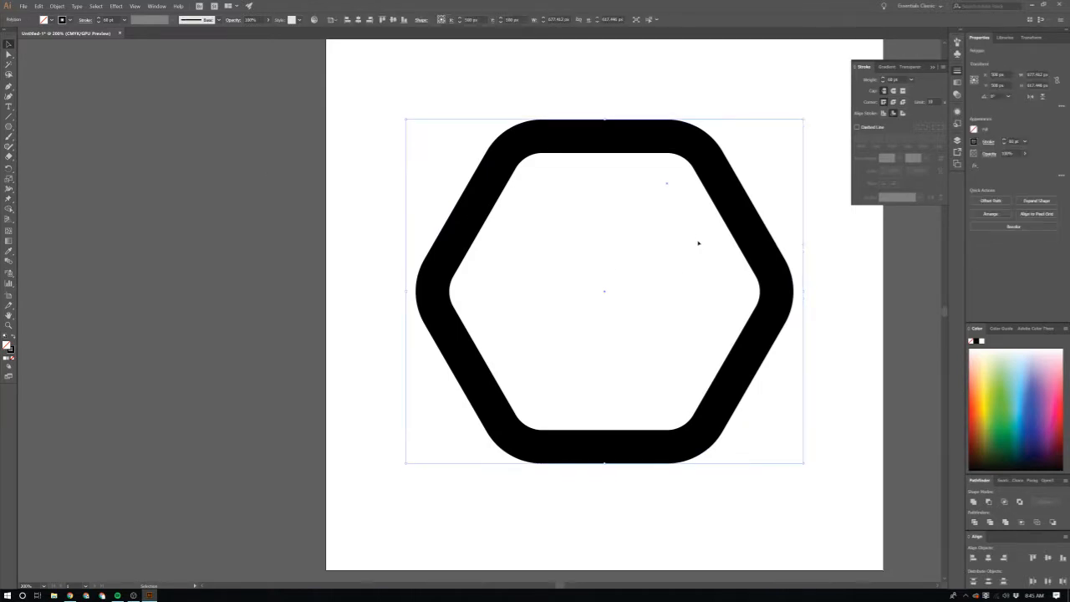
scroll(698, 242, "down", 2)
left_click_drag(731, 234, 416, 236)
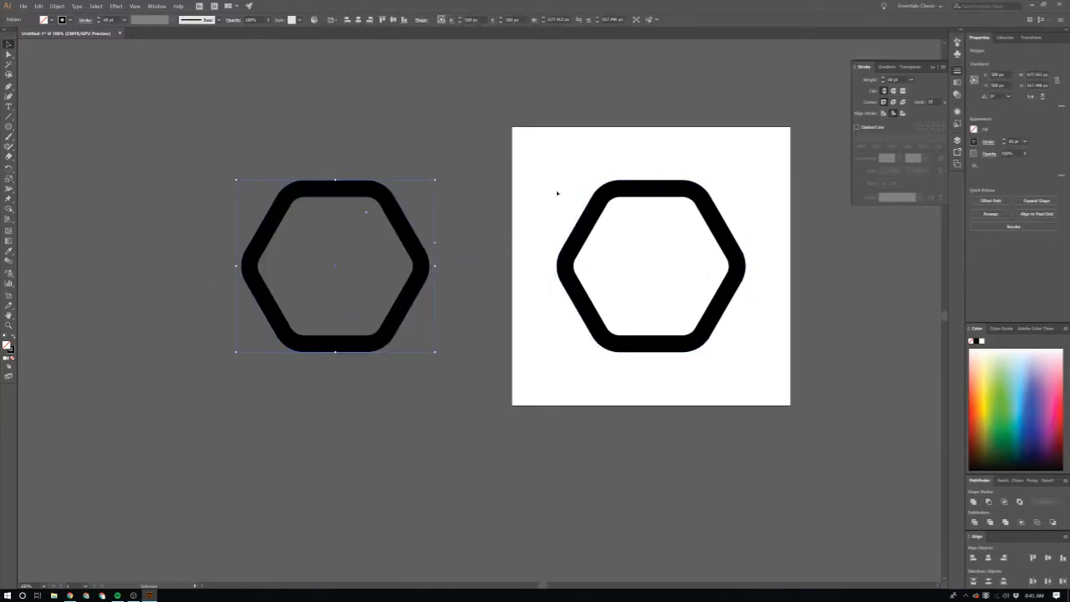
Step: Convert the stroke of the hexagon on the artboard into a filled shape with Outline Stroke
left_click_drag(558, 193, 831, 371)
scroll(691, 248, "up", 3)
scroll(691, 248, "down", 4)
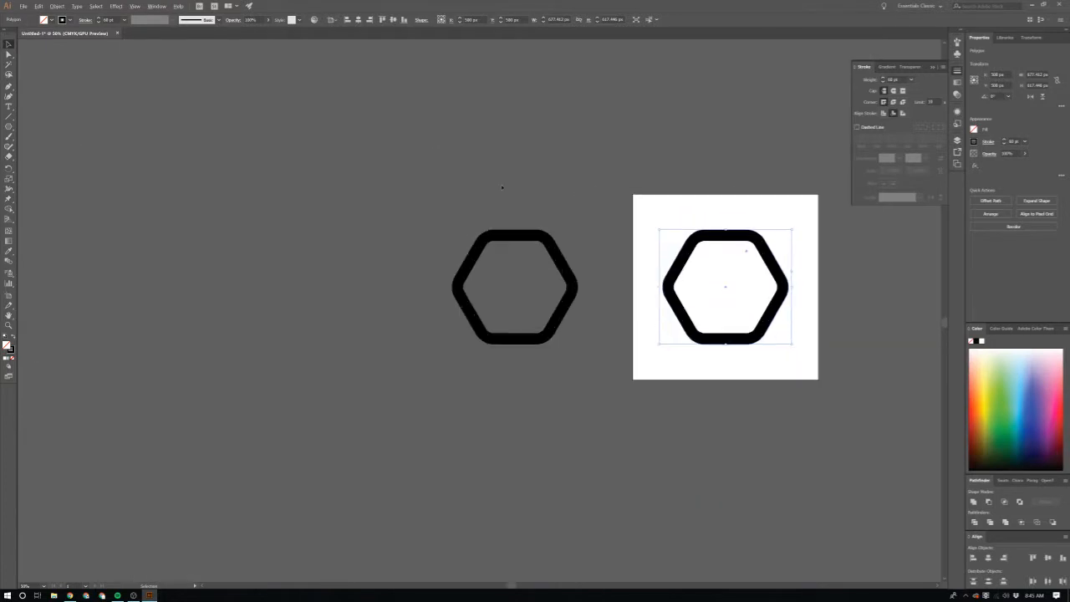
scroll(671, 243, "up", 4)
scroll(672, 245, "down", 1)
scroll(301, 180, "right", 1)
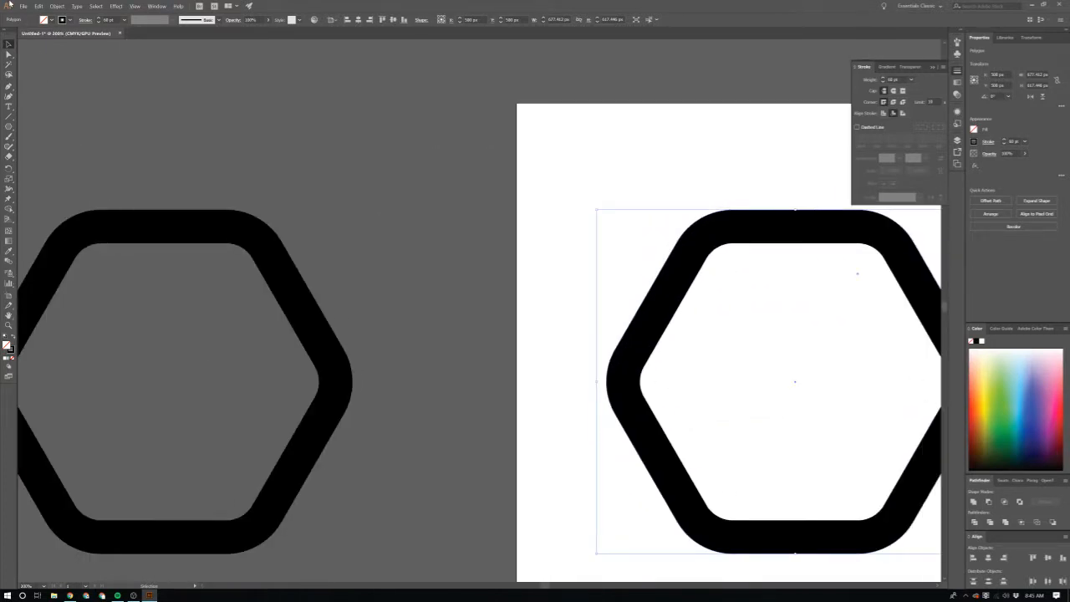
left_click(56, 5)
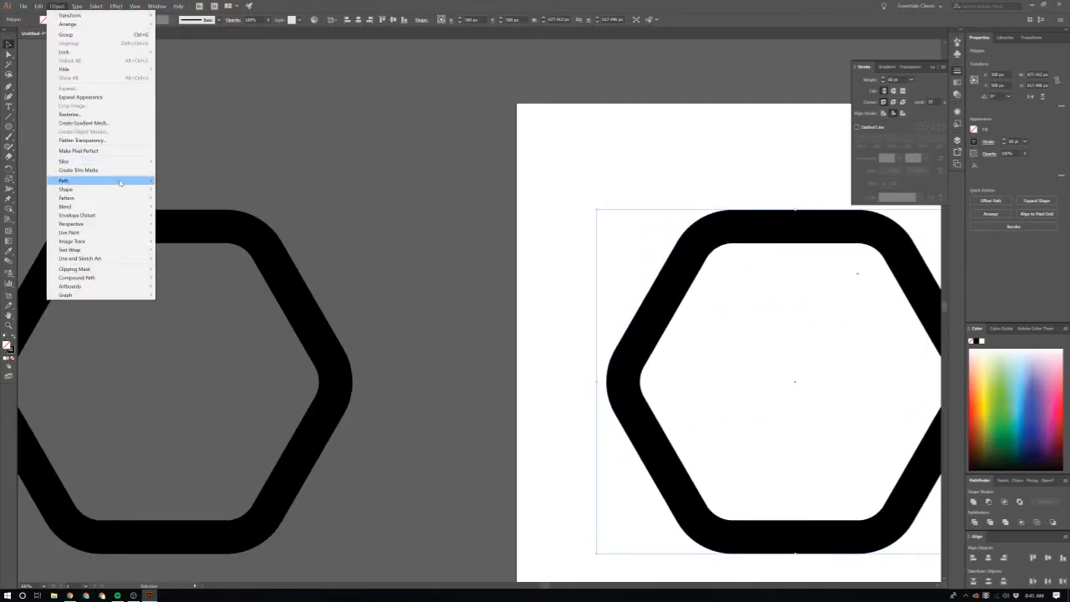
mouse_move(120, 183)
left_click(200, 199)
left_click(468, 188)
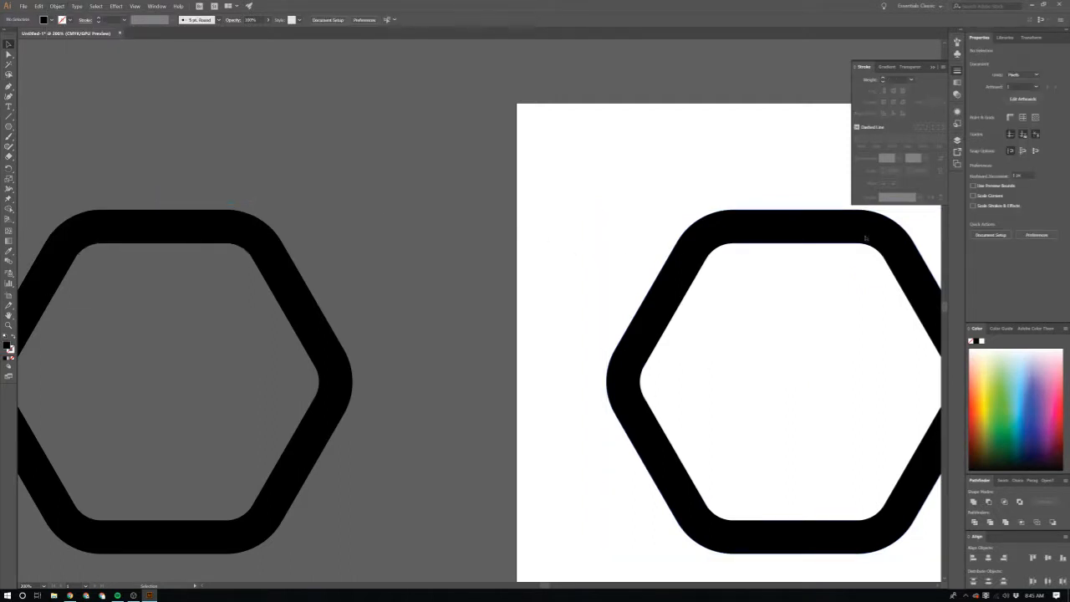
Step: Add a proportionally scaled, concentric copy about 546 px wide inside the outlined hexagon
left_click(866, 238)
scroll(865, 235, "right", 7)
scroll(861, 262, "down", 3)
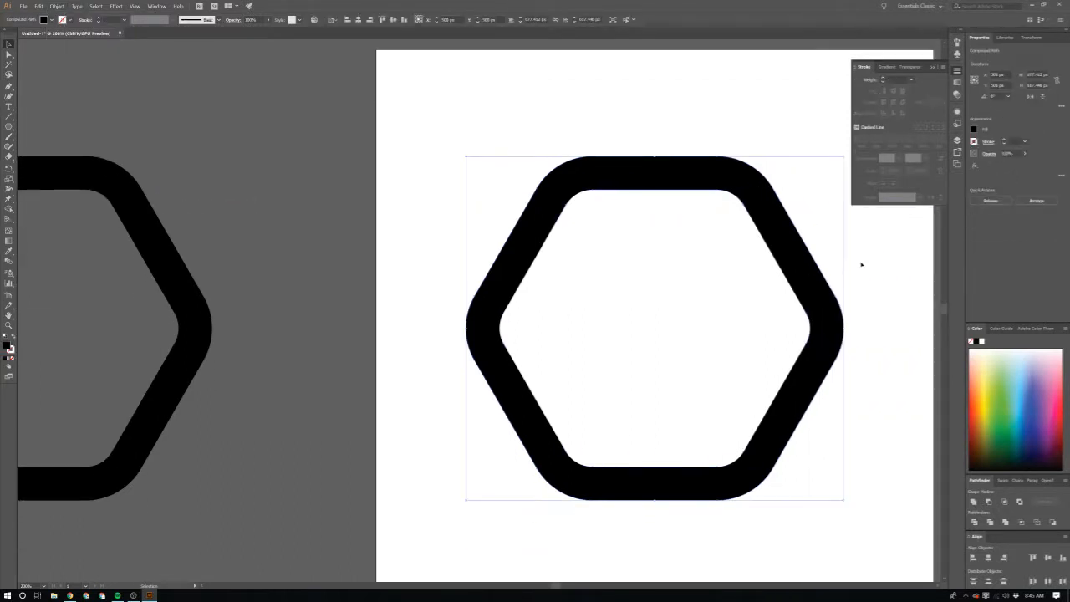
scroll(861, 265, "right", 2)
scroll(862, 264, "down", 2)
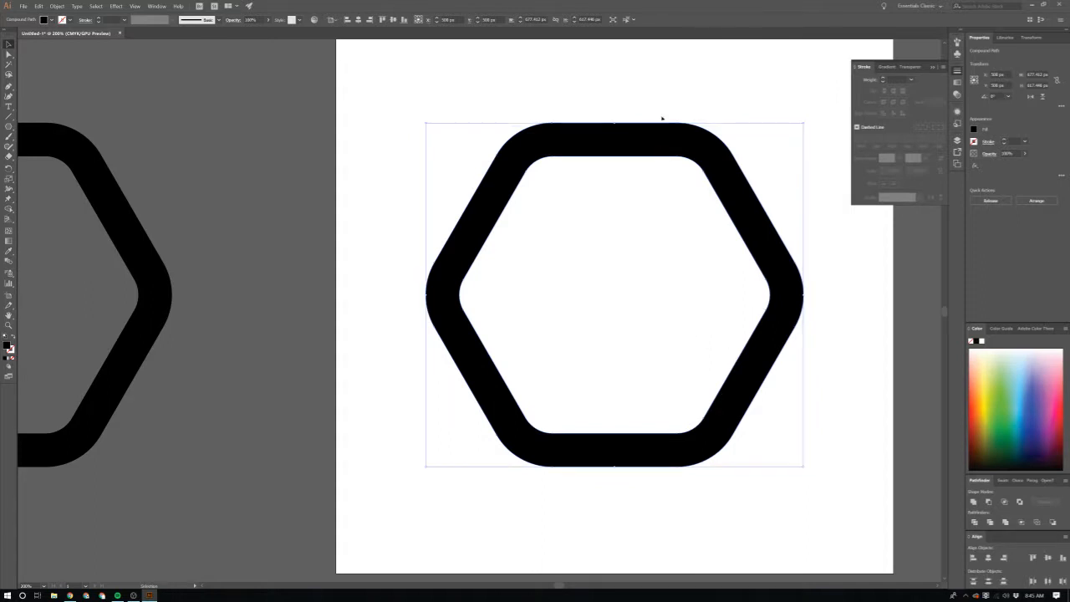
left_click(661, 96)
left_click(755, 276)
left_click_drag(804, 468, 770, 436)
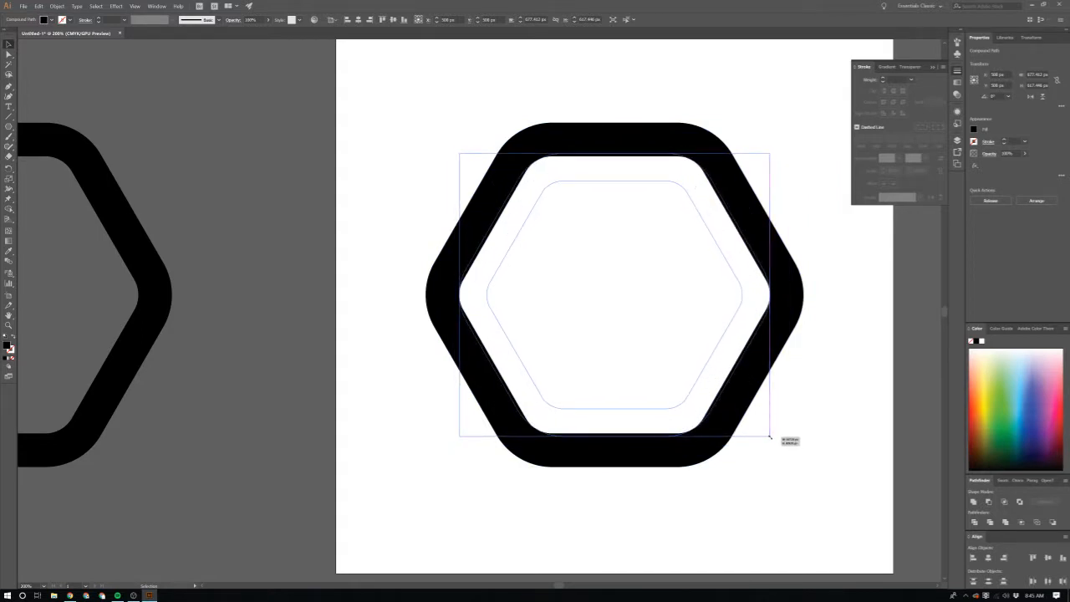
left_click_drag(770, 436, 769, 434)
left_click(791, 439)
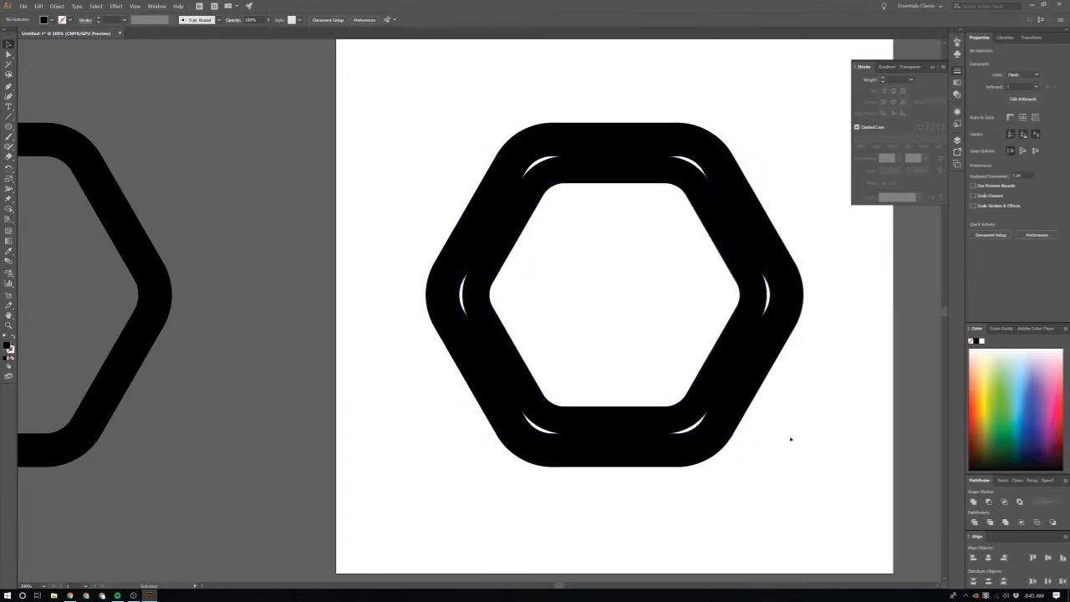
Step: Enlarge the inner hexagon copy from its centre to about 565 px wide and fill it with green
scroll(723, 320, "up", 1)
left_click(755, 311)
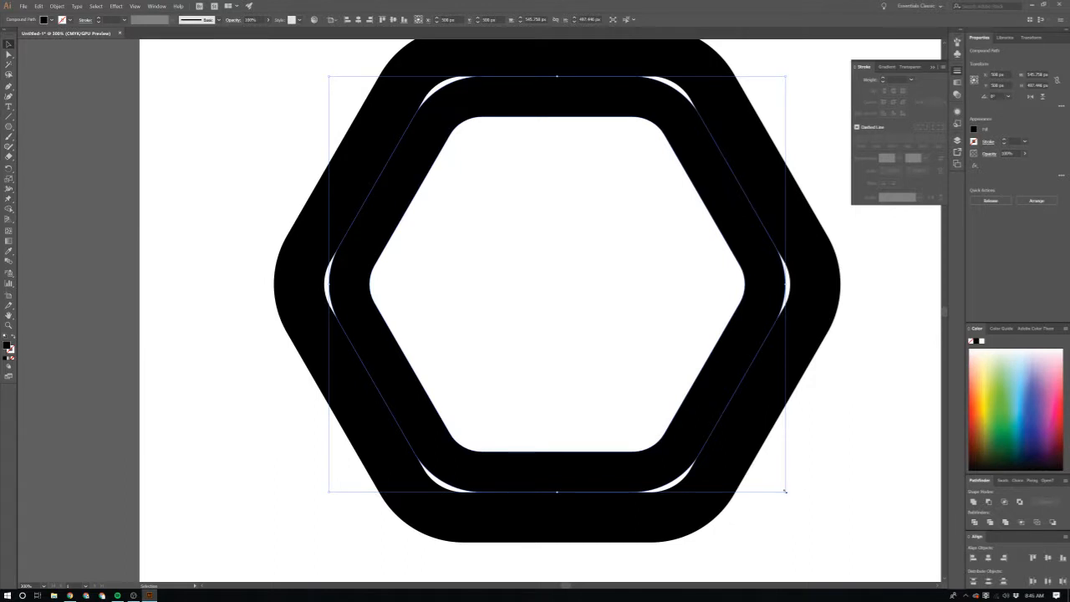
left_click_drag(785, 492, 793, 501)
left_click(987, 371)
left_click(998, 385)
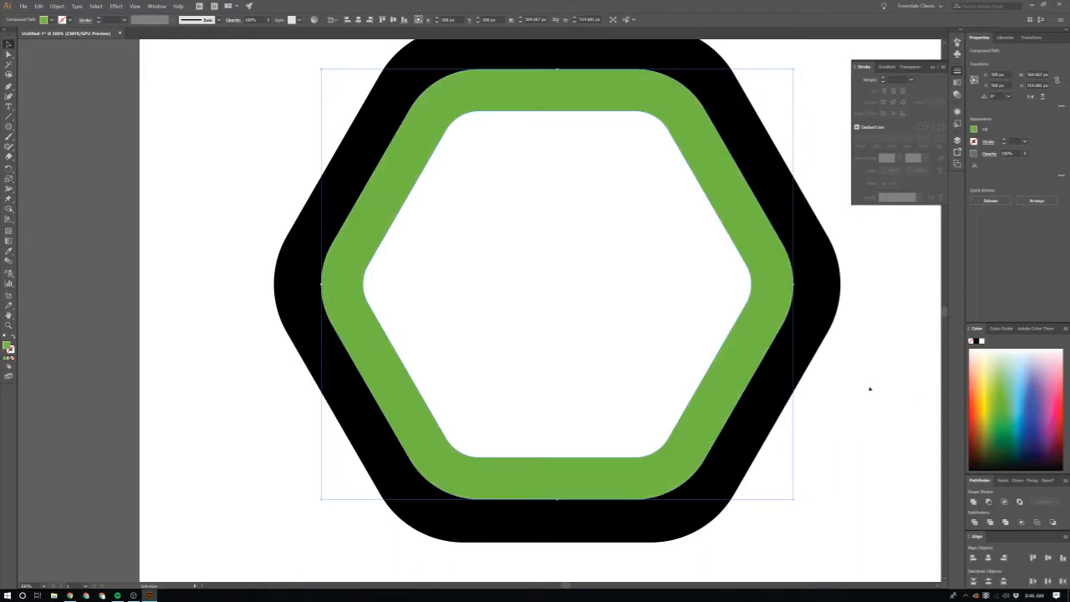
left_click(841, 369)
left_click(738, 327)
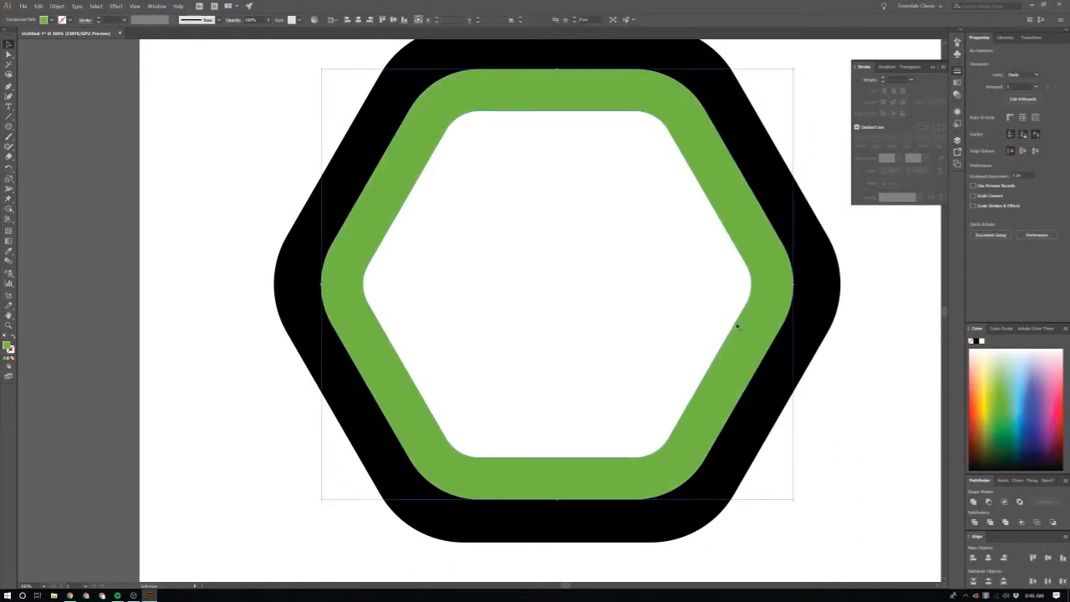
scroll(783, 393, "down", 1)
scroll(786, 409, "down", 1)
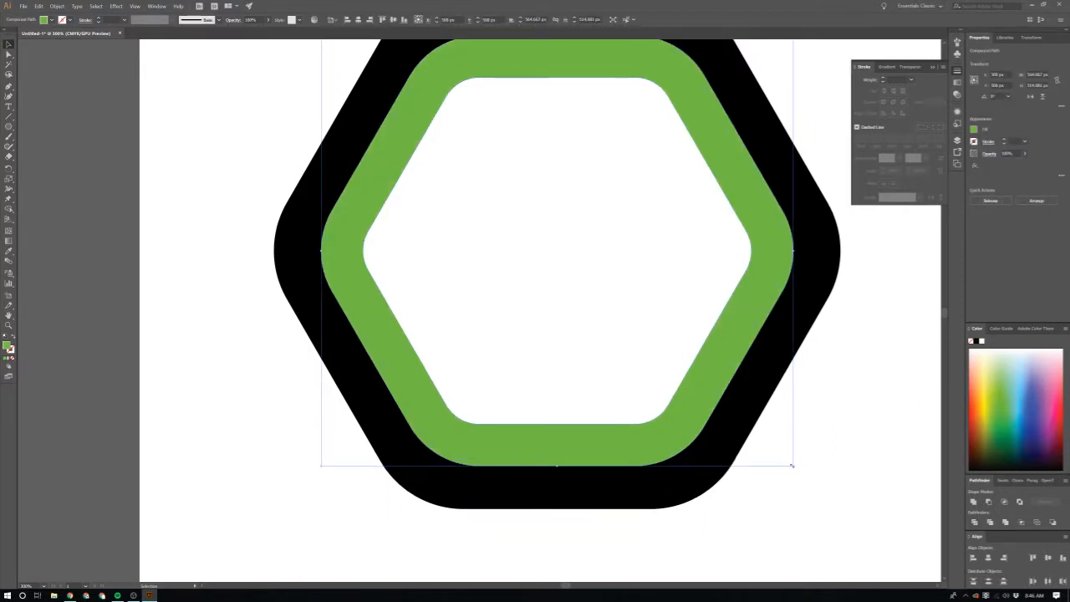
left_click_drag(792, 465, 766, 431)
key("ctrl+z")
left_click_drag(793, 467, 758, 430)
key("ctrl+z")
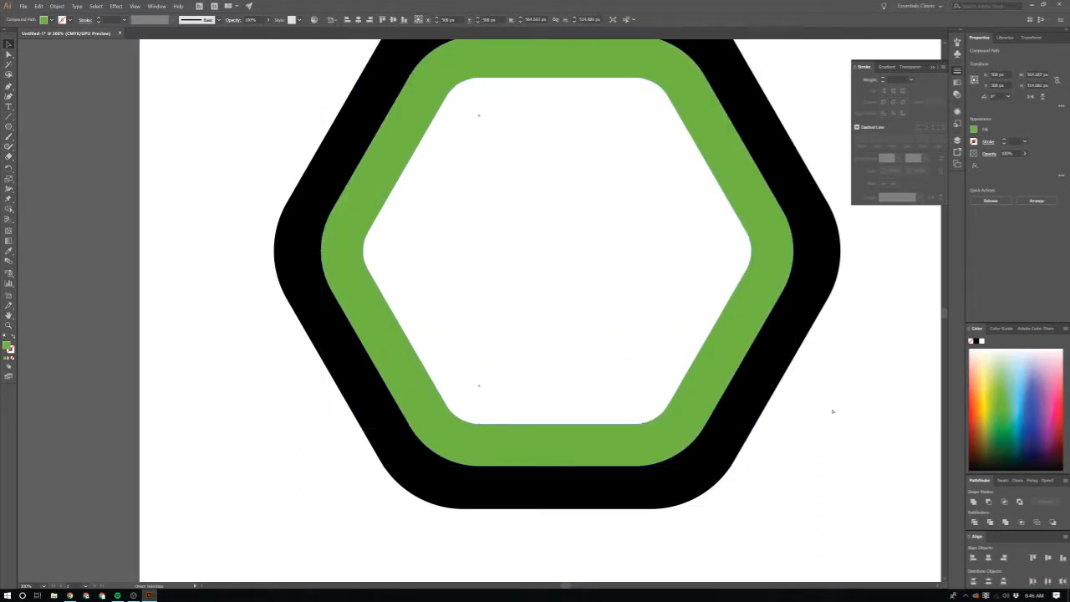
left_click(833, 411)
key("ctrl+shift+z")
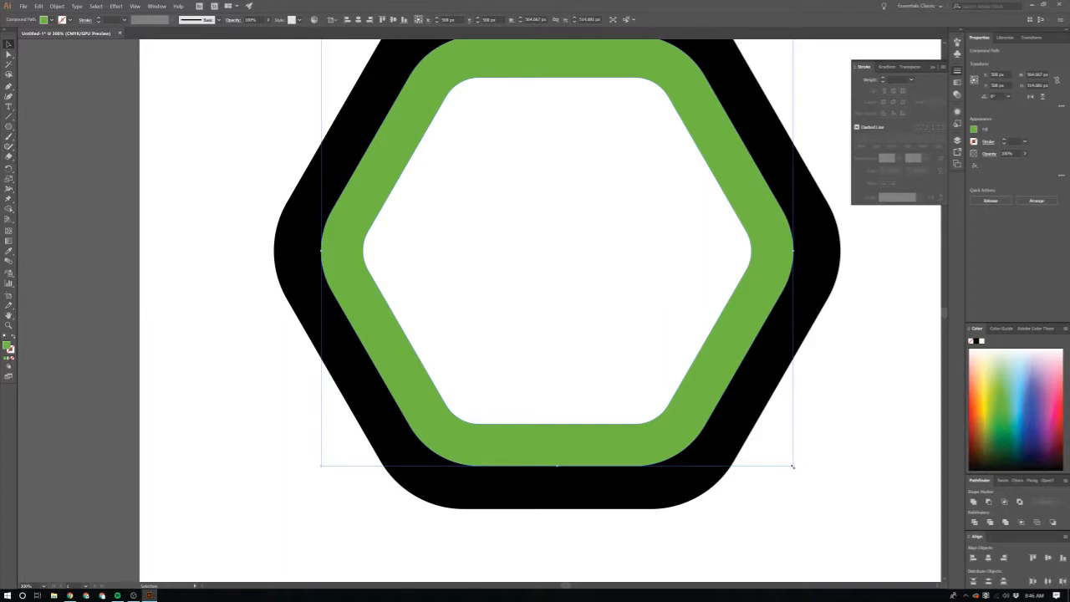
Step: Add a smaller concentric copy about 472 px wide inside the green hexagon and fill it with pale yellow
left_click_drag(792, 467, 757, 434)
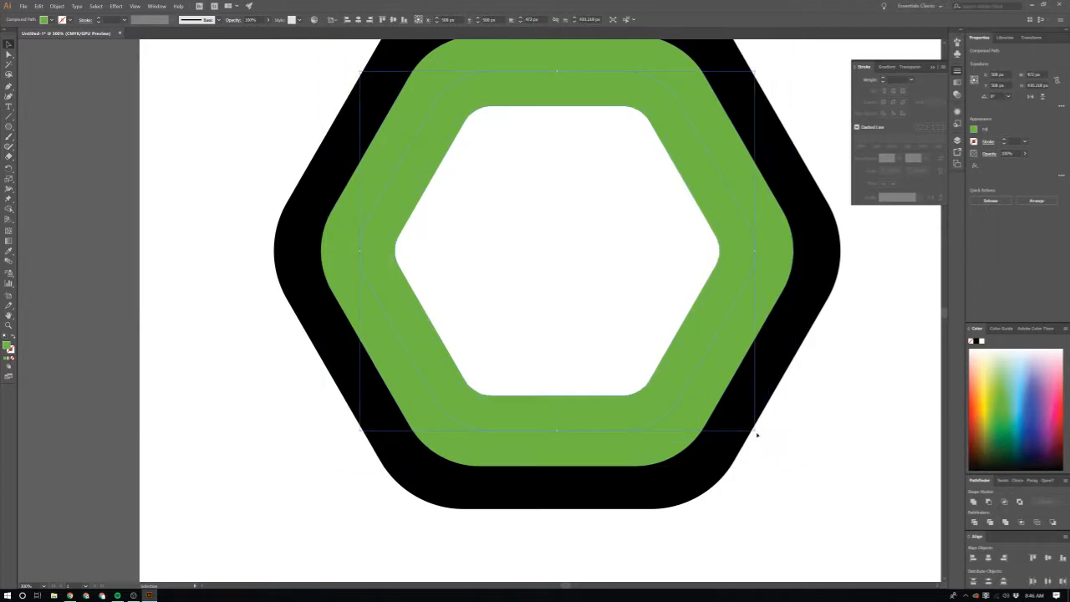
left_click(990, 376)
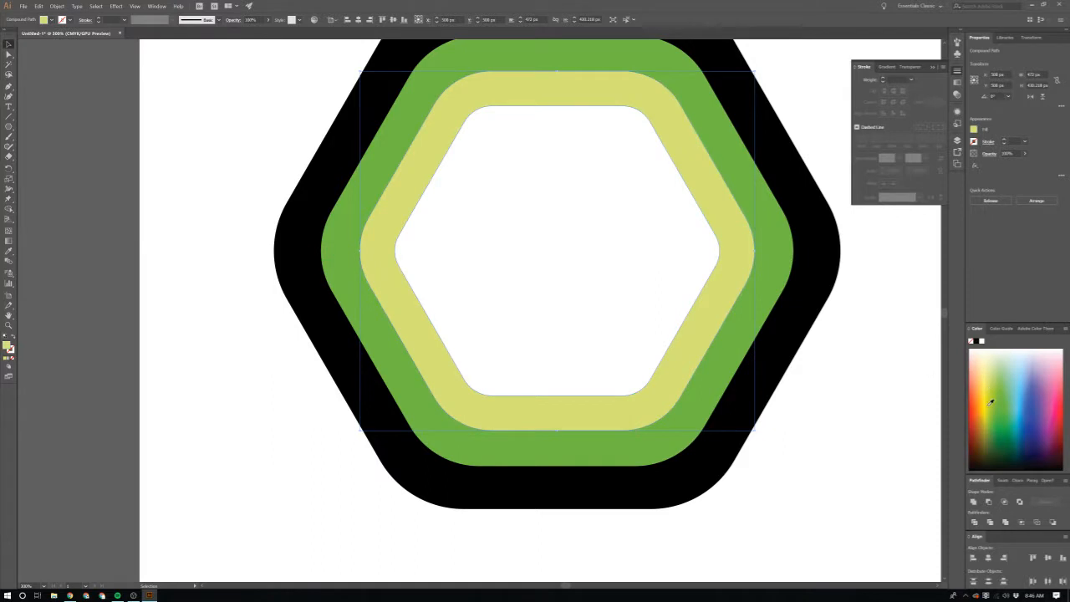
left_click(829, 334)
scroll(850, 354, "down", 2)
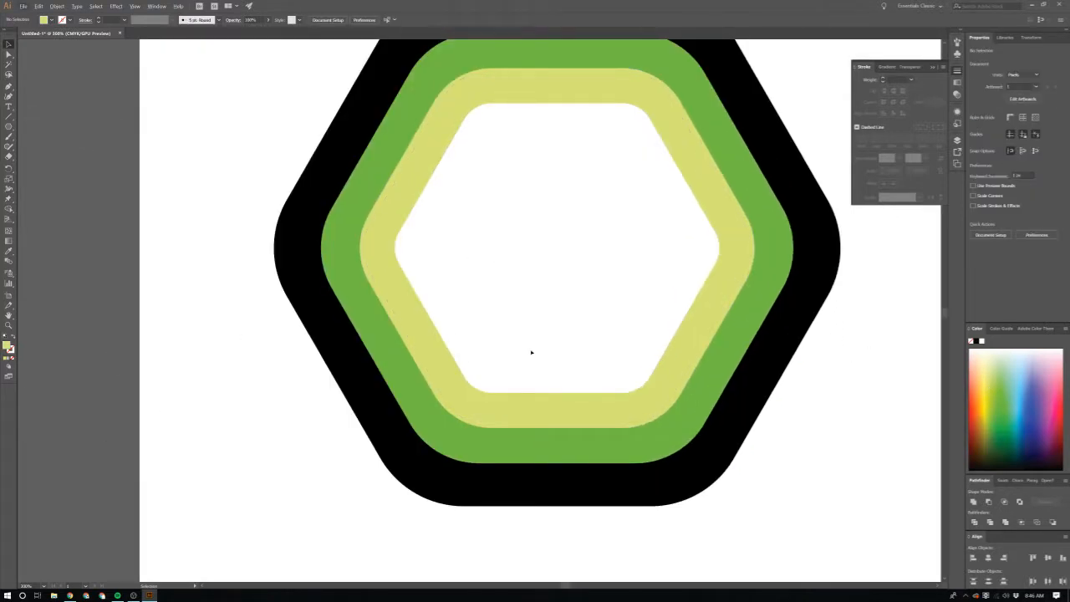
scroll(681, 334, "down", 3, "alt")
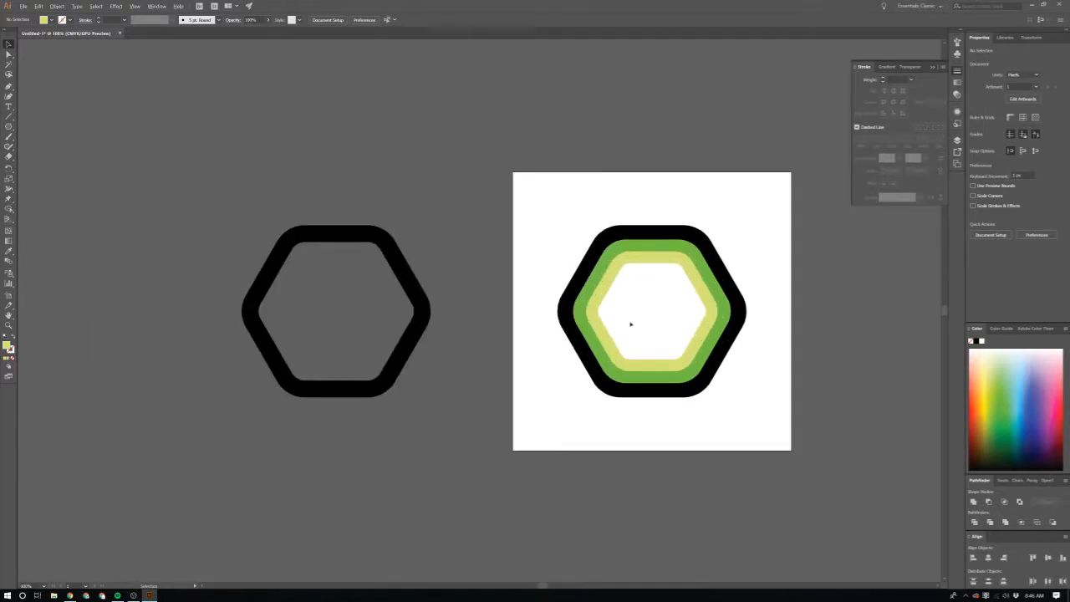
scroll(630, 324, "up", 1, "alt")
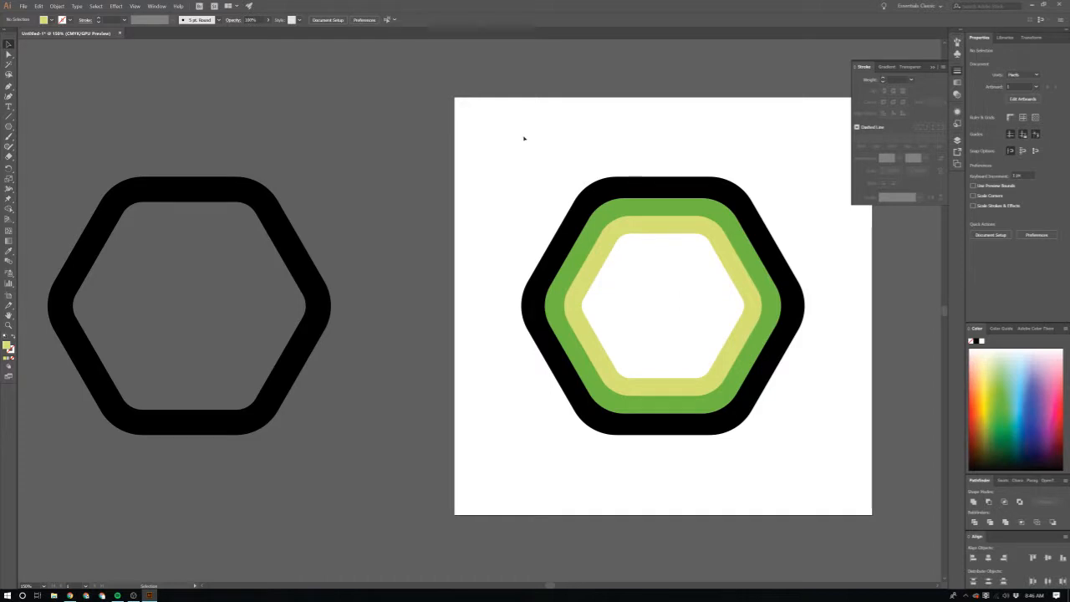
Step: Delete all the nested hexagons from the artboard, keeping the spare beside it
left_click_drag(523, 136, 792, 426)
key("v")
left_click(791, 426)
left_click_drag(532, 146, 782, 401)
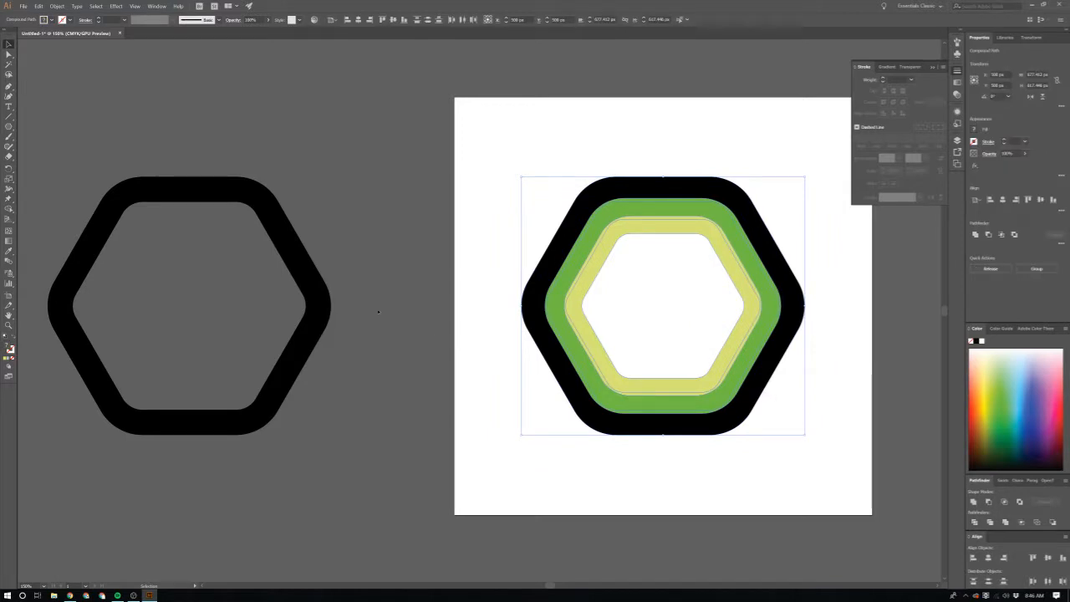
key("Delete")
Step: Place a duplicate of the spare hexagon on the artboard and set its stroke weight to 100 pt
left_click_drag(326, 301, 790, 300)
left_click(122, 18)
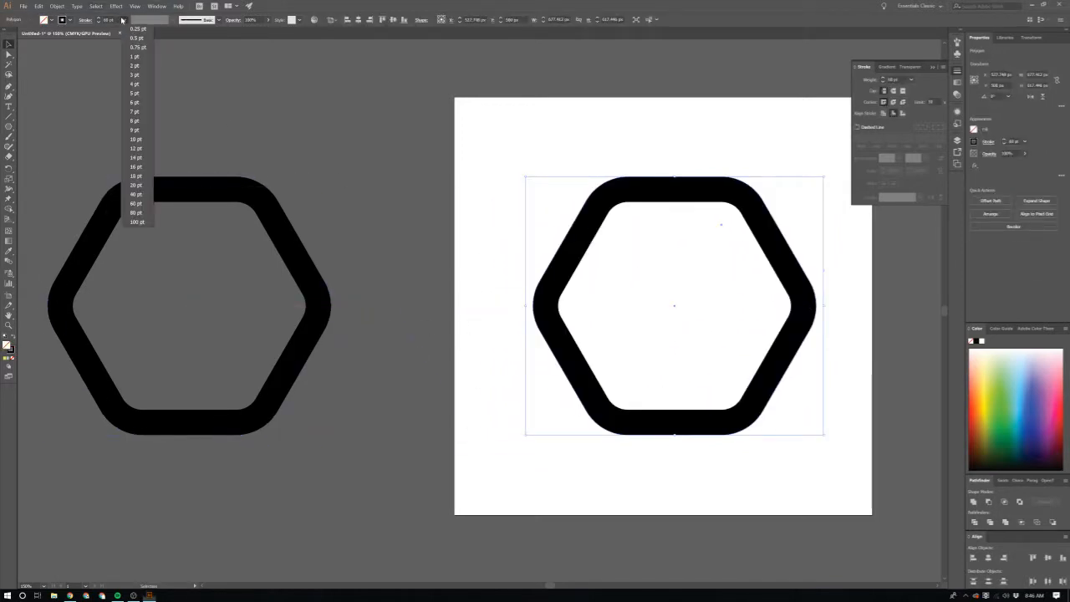
left_click(138, 221)
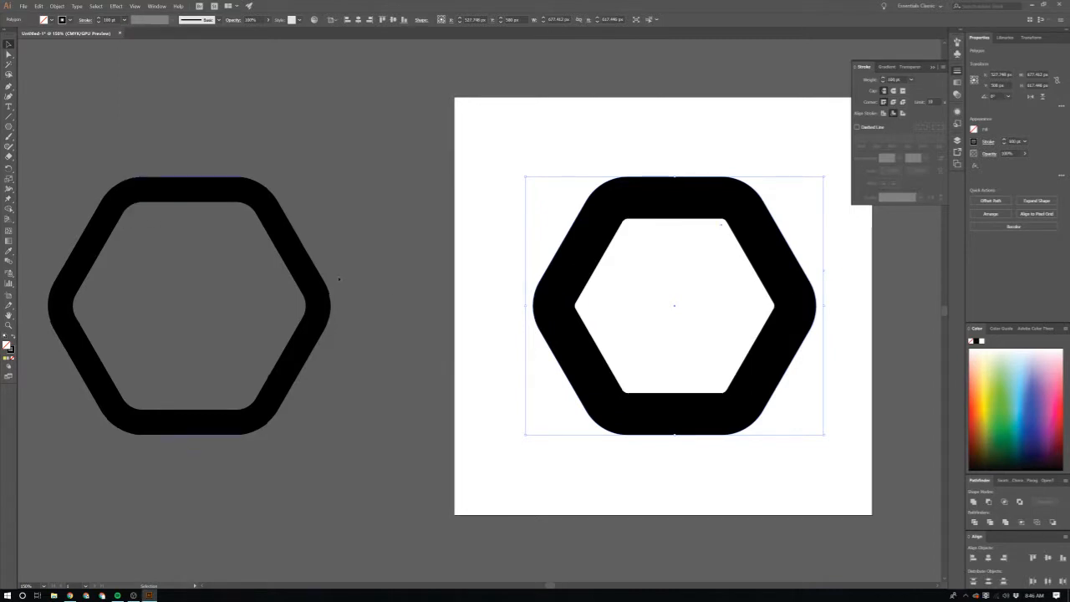
left_click(480, 354)
scroll(499, 350, "right", 1)
Step: Set the stroke weight of the hexagon on the artboard to 80 pt
left_click(535, 268)
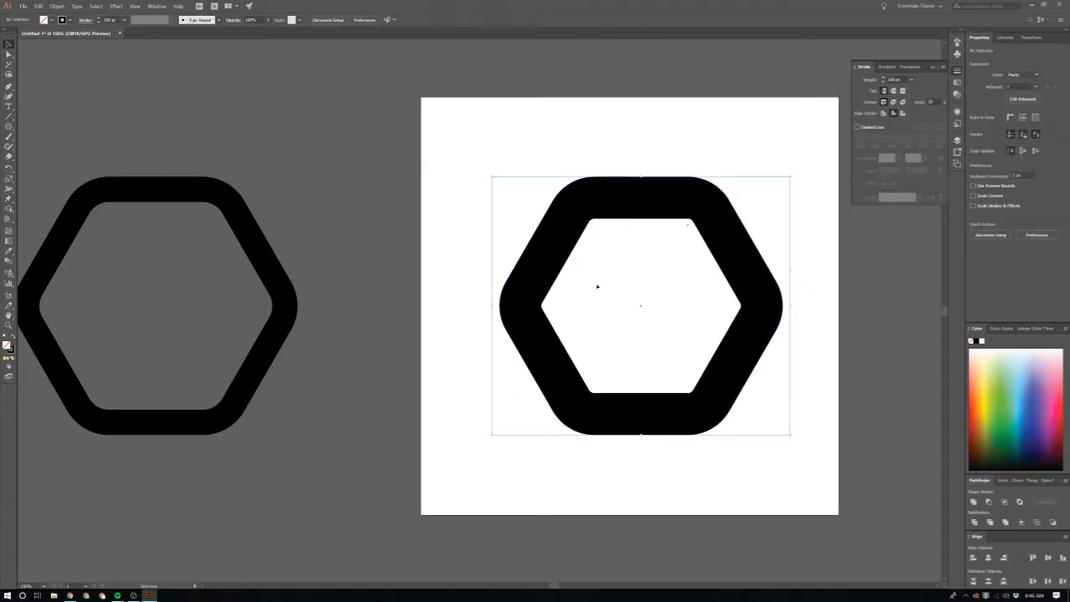
left_click(124, 19)
left_click(134, 203)
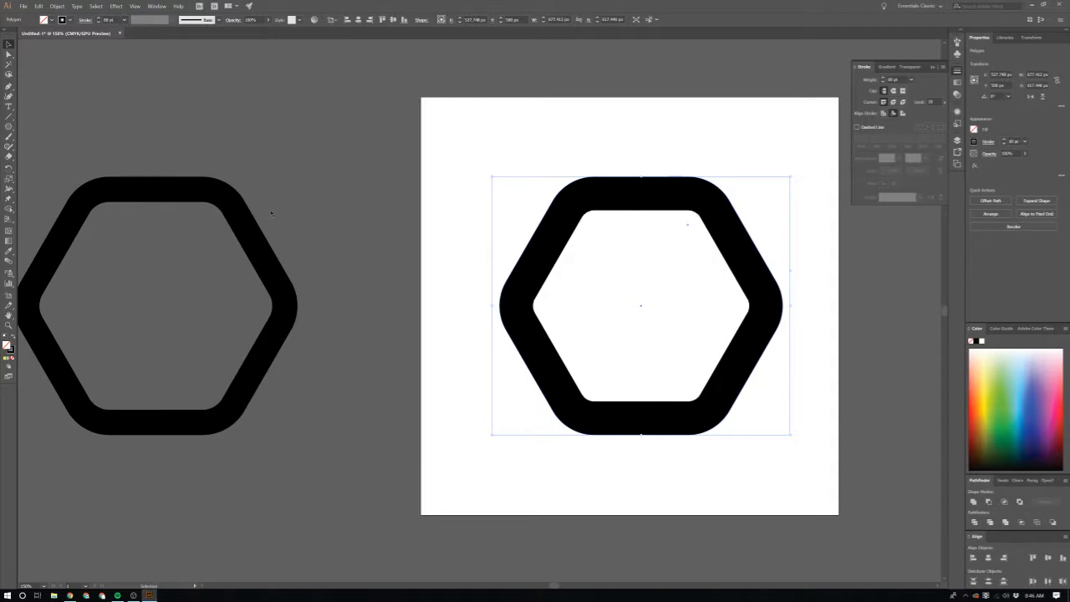
left_click(381, 244)
scroll(381, 244, "right", 2)
Step: Convert the 80 pt hexagon stroke into a filled shape with Outline Stroke and leave it selected
left_click(707, 310)
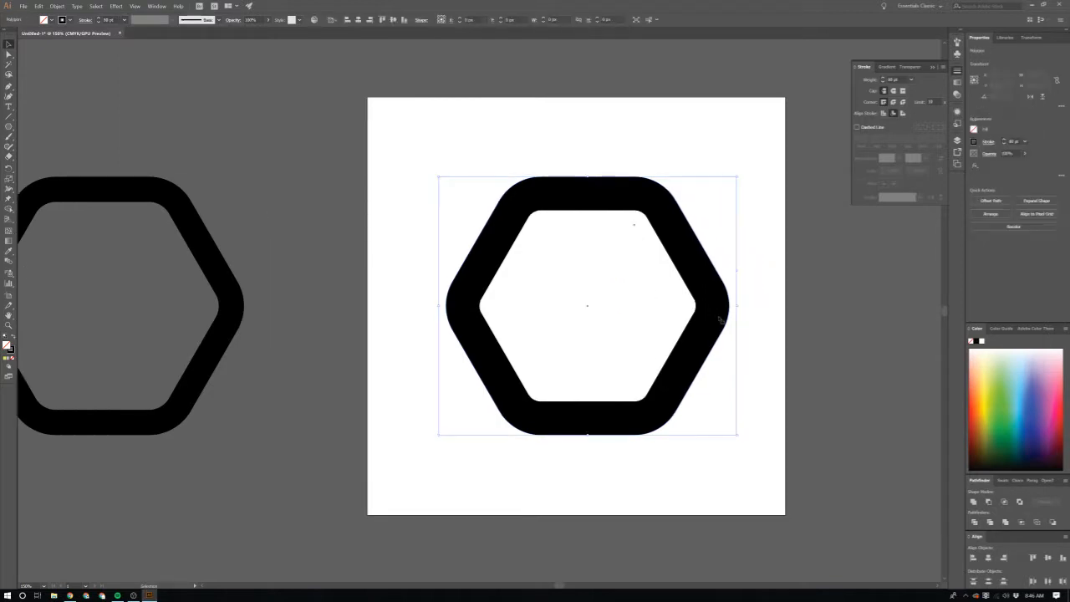
left_click(56, 6)
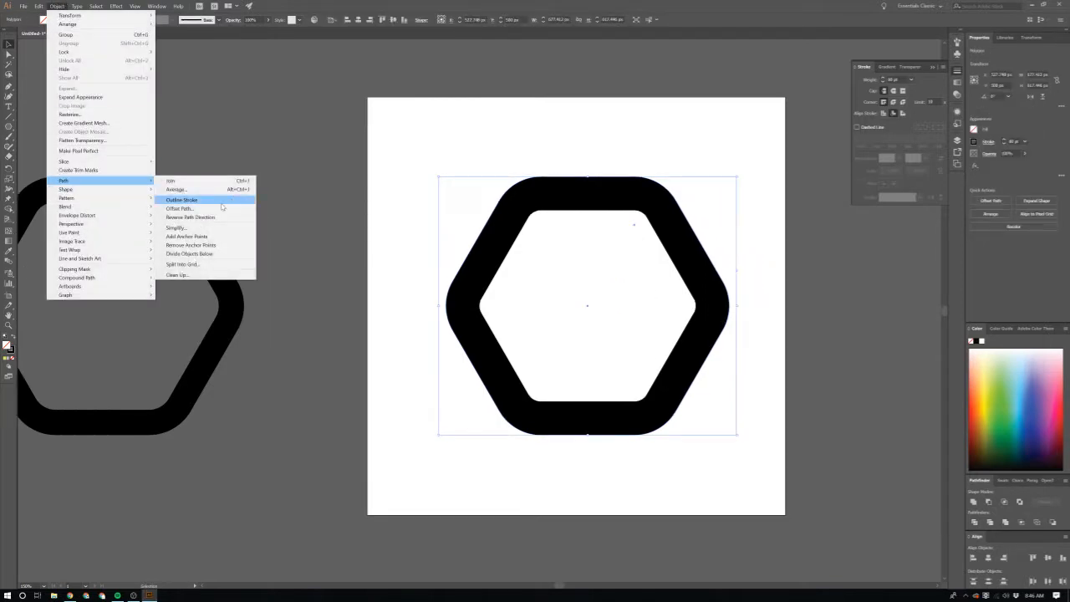
left_click(203, 199)
left_click(734, 294)
left_click(717, 304)
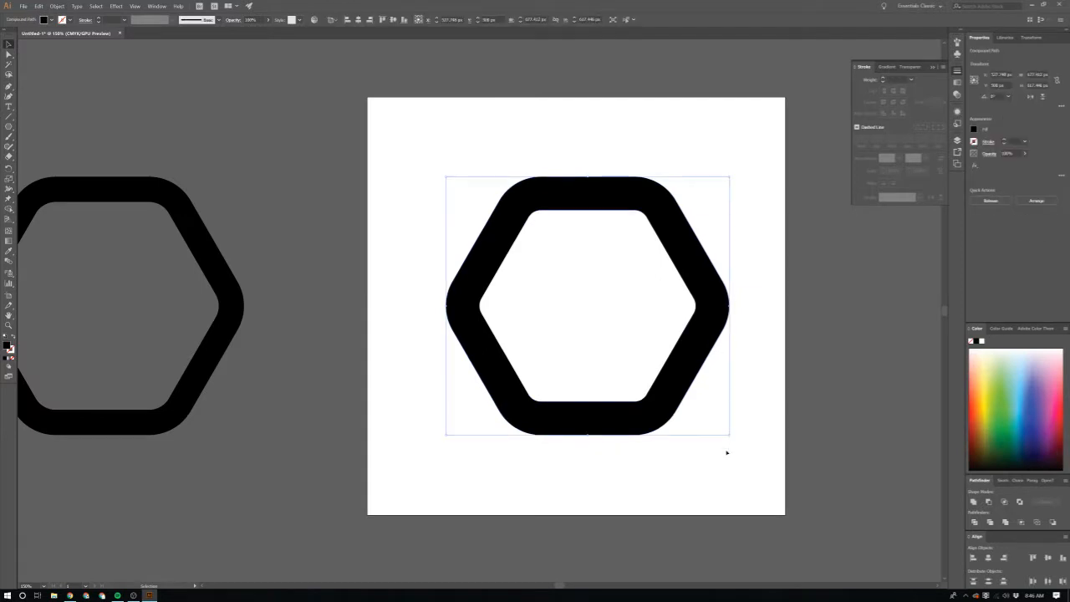
left_click_drag(731, 434, 703, 411)
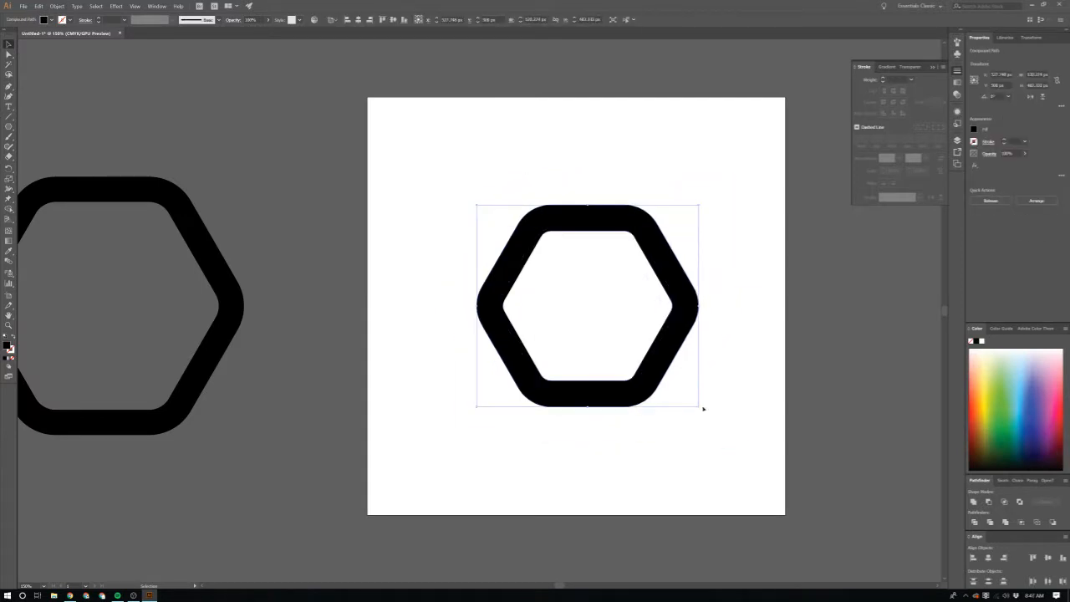
key("Delete")
key("ctrl+z")
key("ctrl+z")
key("ctrl+z")
key("ctrl+z")
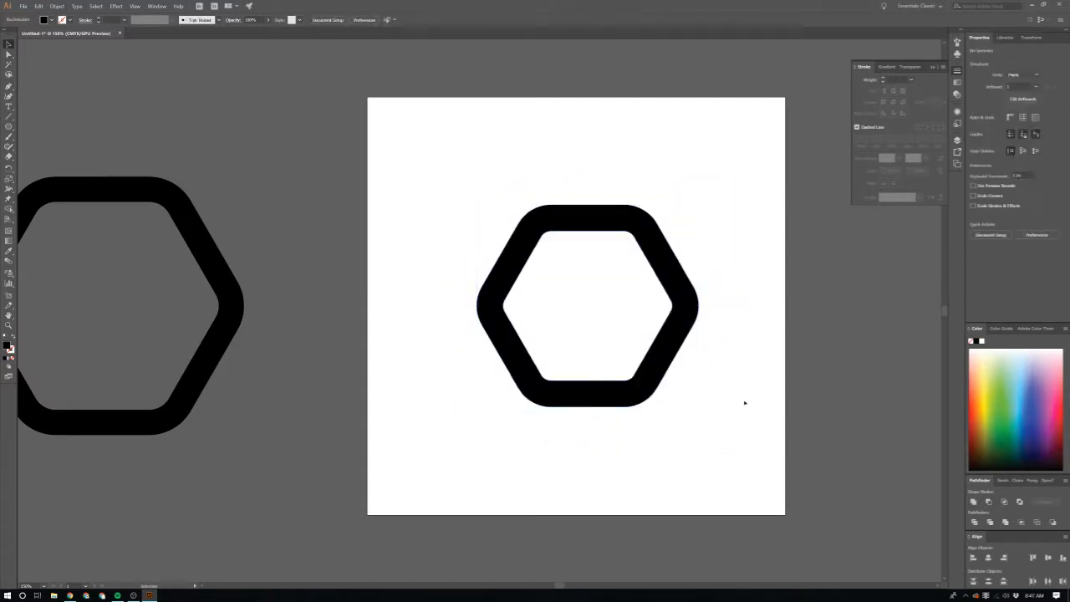
left_click(745, 397)
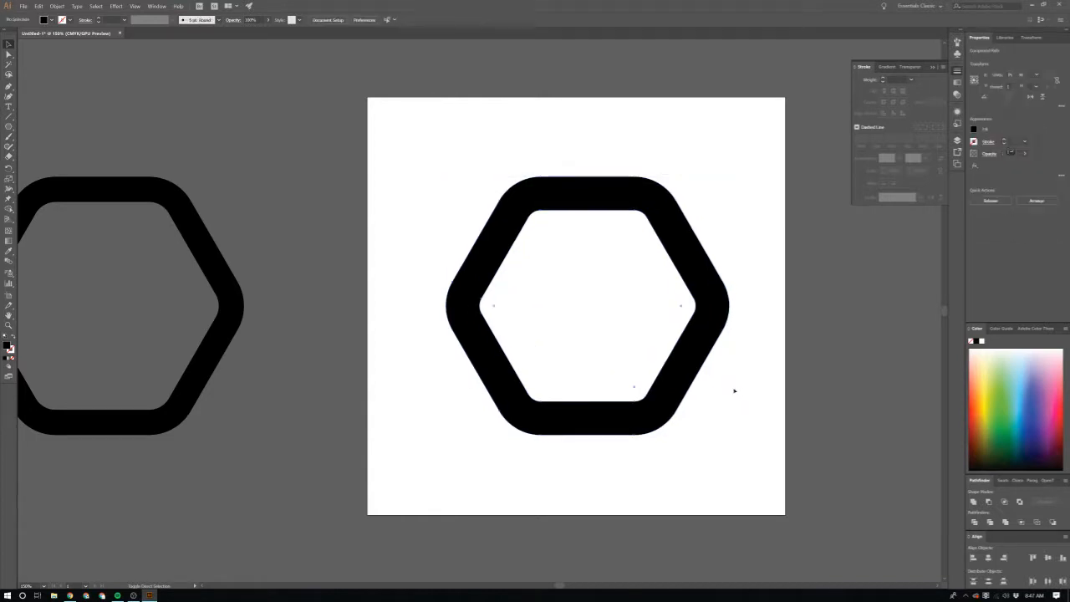
Step: Add a concentric copy about 541 px wide inside the thicker outlined hexagon and fill it with teal
left_click(699, 361)
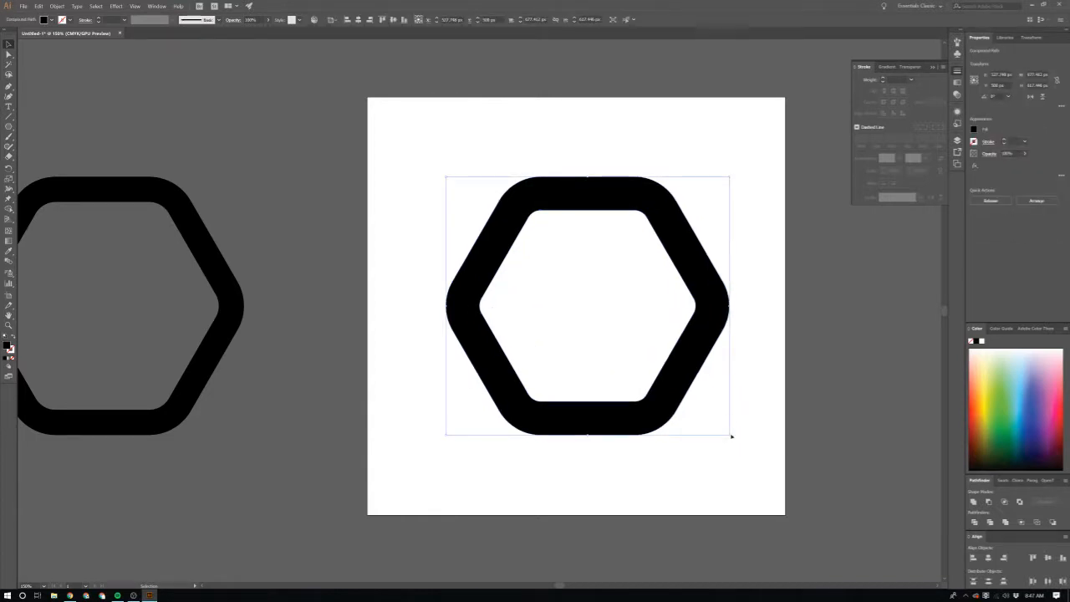
left_click_drag(730, 434, 702, 409)
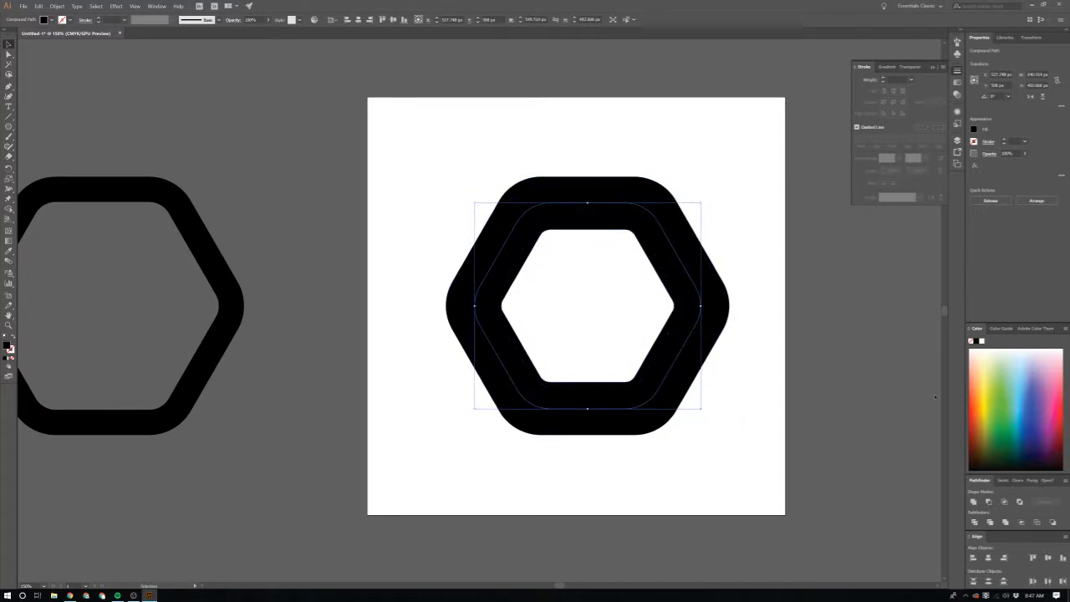
left_click(1014, 415)
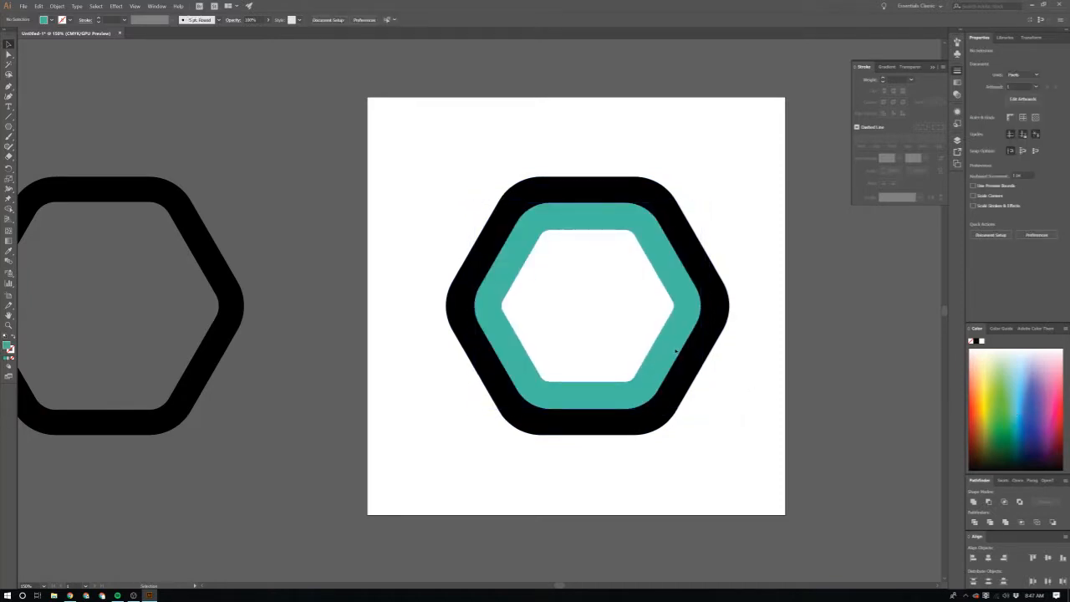
key("ctrl+z")
left_click_drag(702, 409, 676, 387)
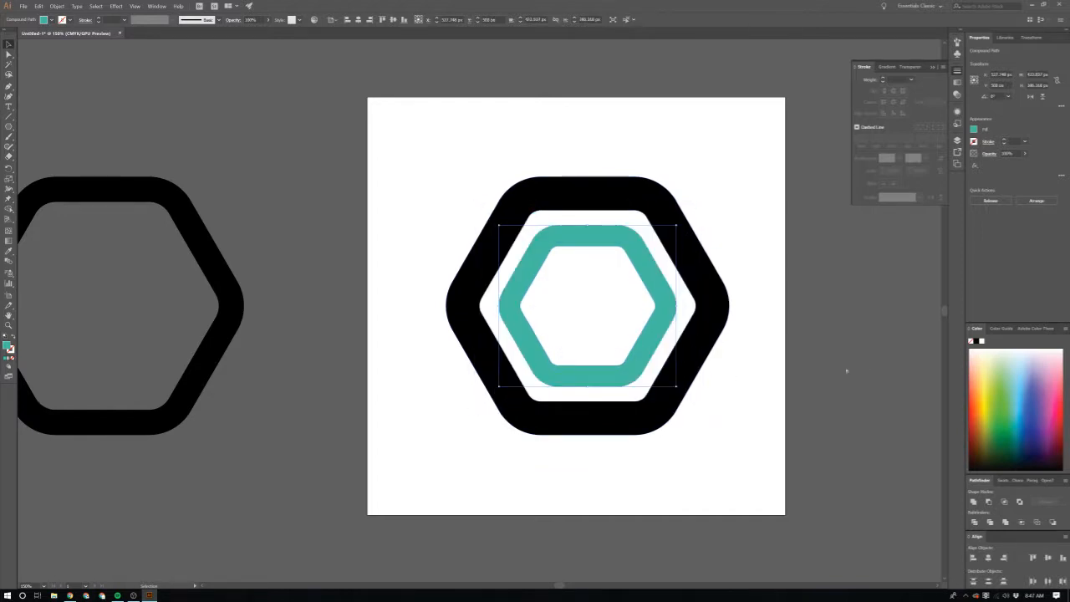
key("ctrl+z")
Step: Add a concentric copy about 413 px wide inside the teal hexagon and fill it with crimson
left_click(744, 382)
left_click(695, 411)
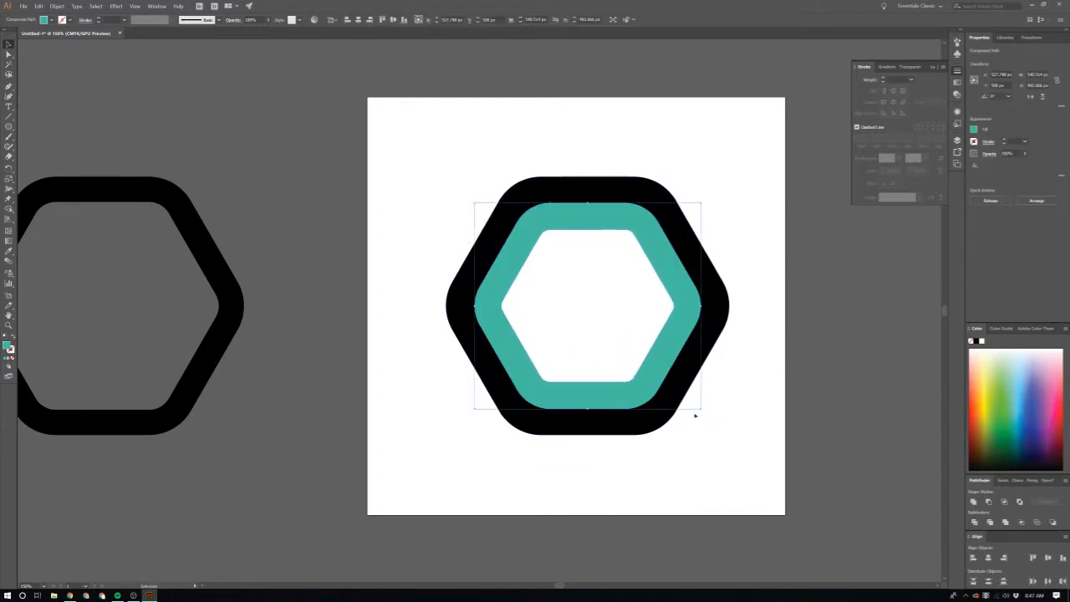
left_click_drag(700, 410, 678, 386)
left_click(809, 364)
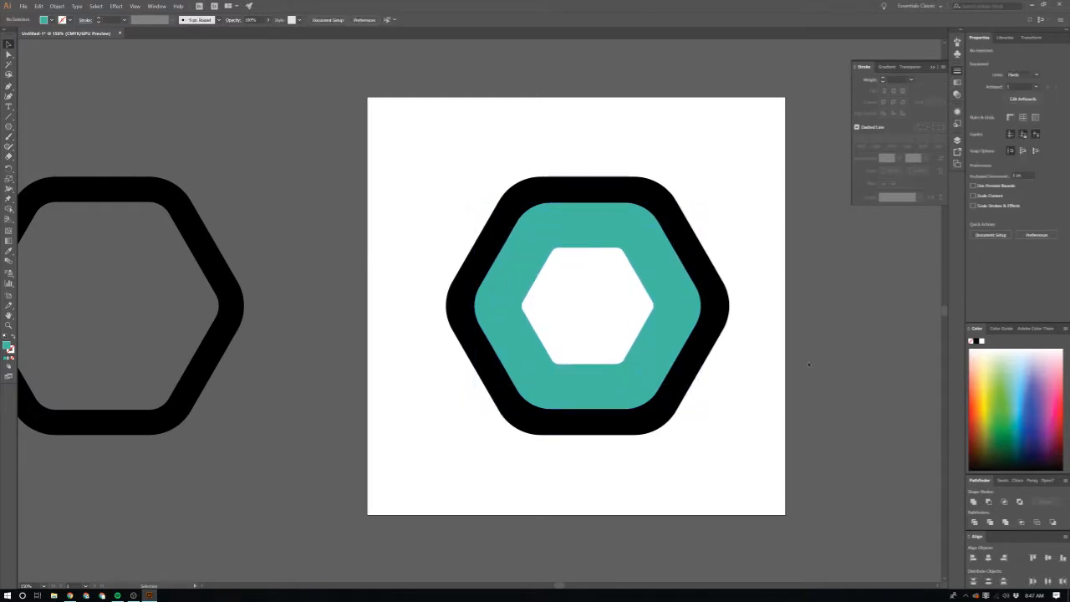
left_click(639, 320)
left_click(1030, 429)
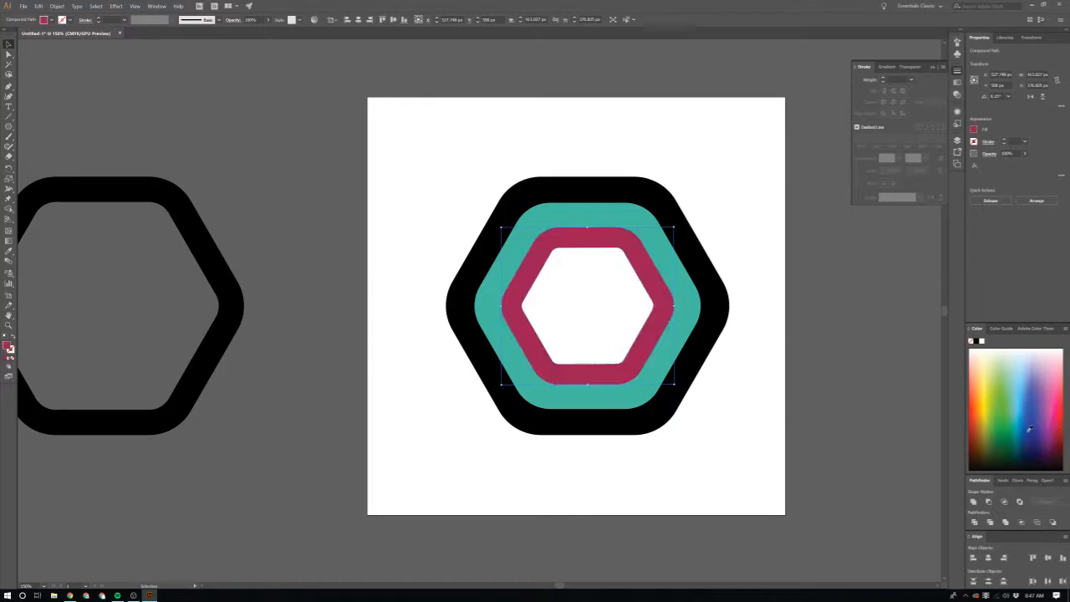
left_click(724, 423)
Step: Examine the proportions and spacing of the three nested hexagon rings on the artboard
scroll(724, 424, "down", 2)
scroll(710, 401, "up", 1)
scroll(709, 404, "up", 1)
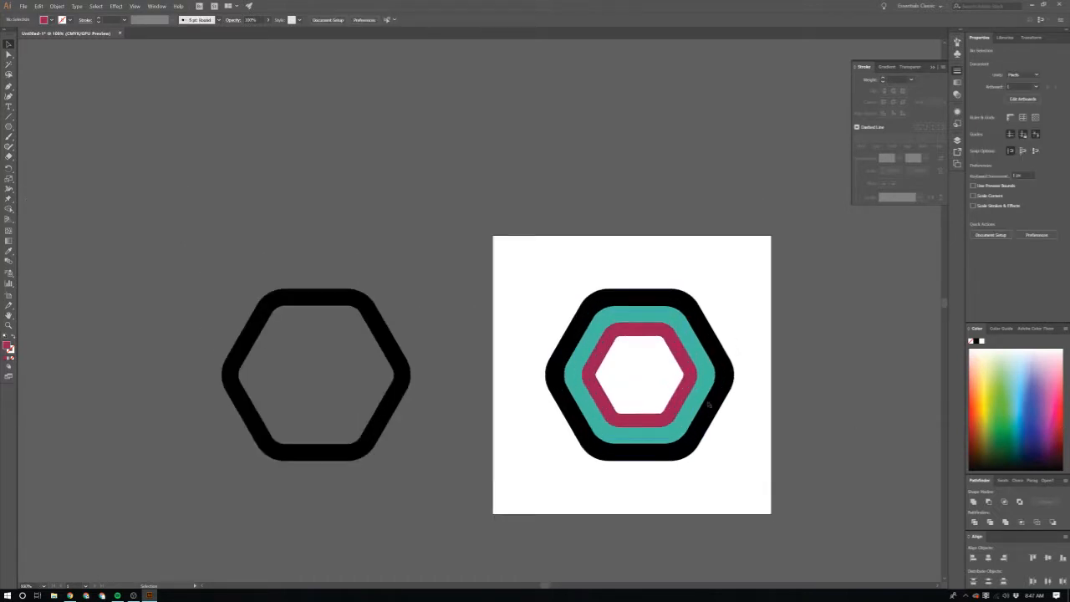
scroll(709, 404, "up", 4)
scroll(707, 406, "down", 2)
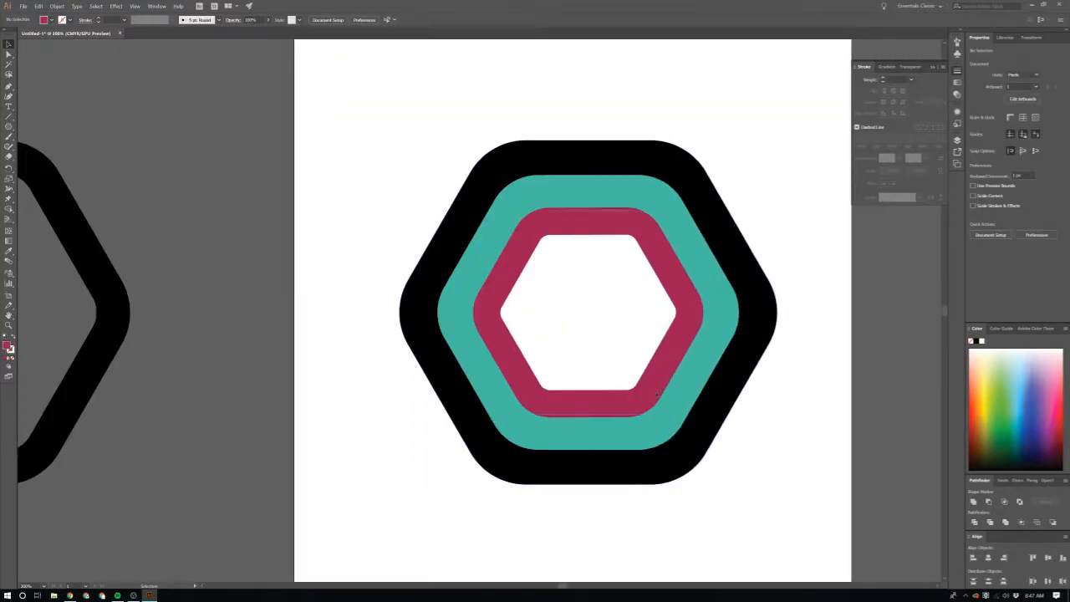
scroll(535, 250, "down", 2)
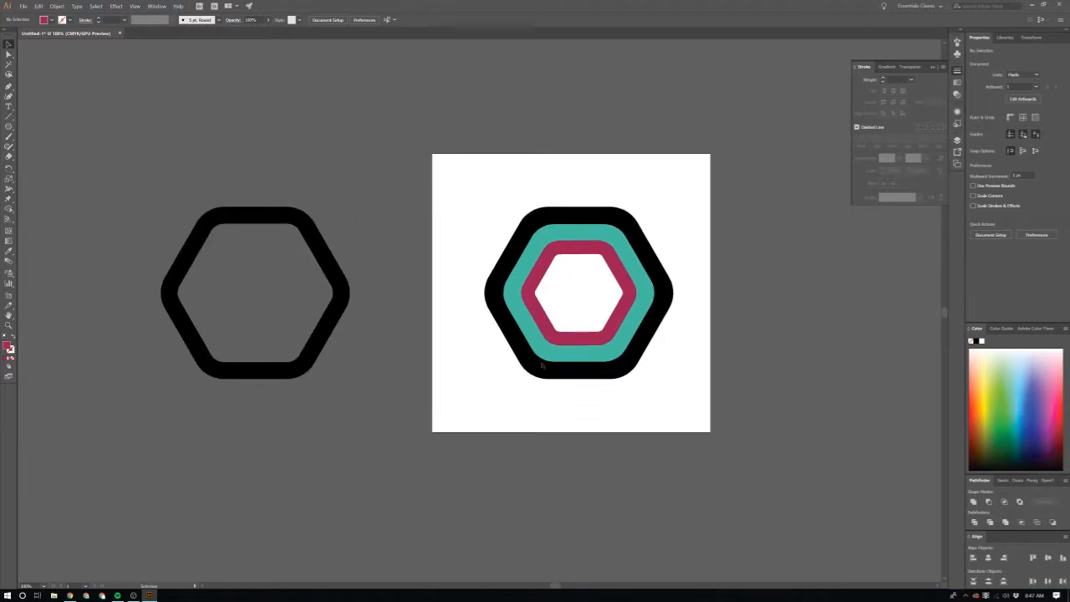
left_click(660, 295)
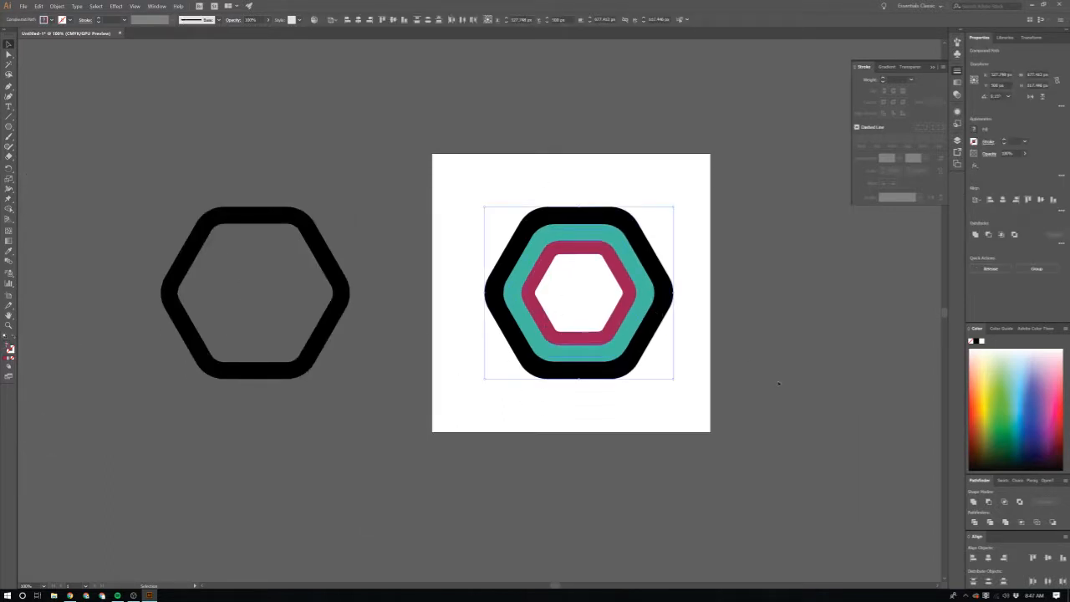
left_click(780, 384)
scroll(616, 357, "up", 1)
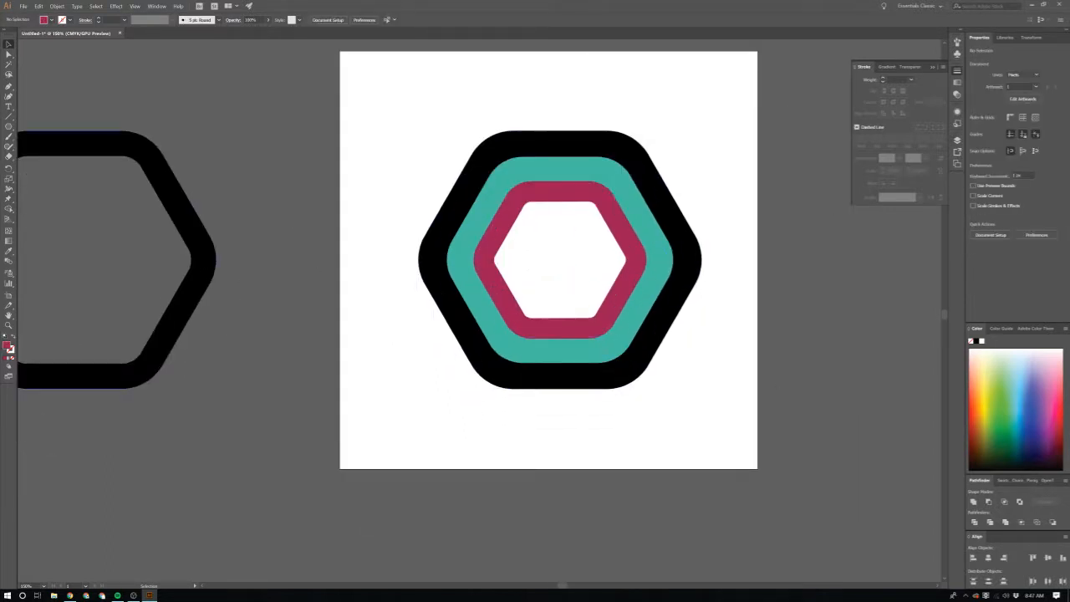
left_click_drag(1069, 209, 346, 8)
type("colourlovers.com")
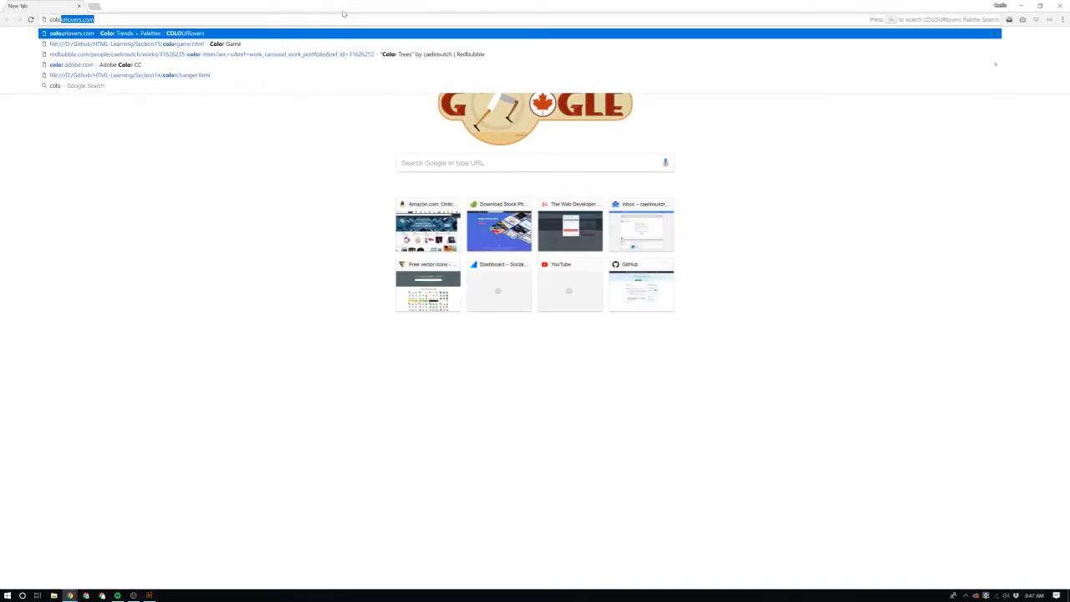
key("Return")
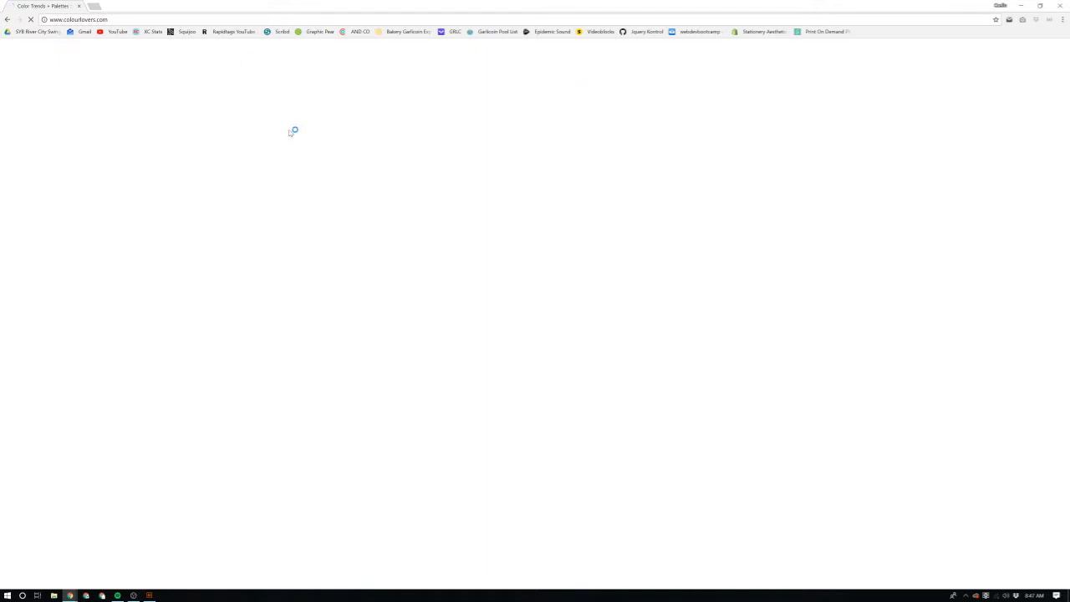
Step: Open the full palette listing from the home page's Palettes section, then return to the home page
scroll(616, 362, "down", 5)
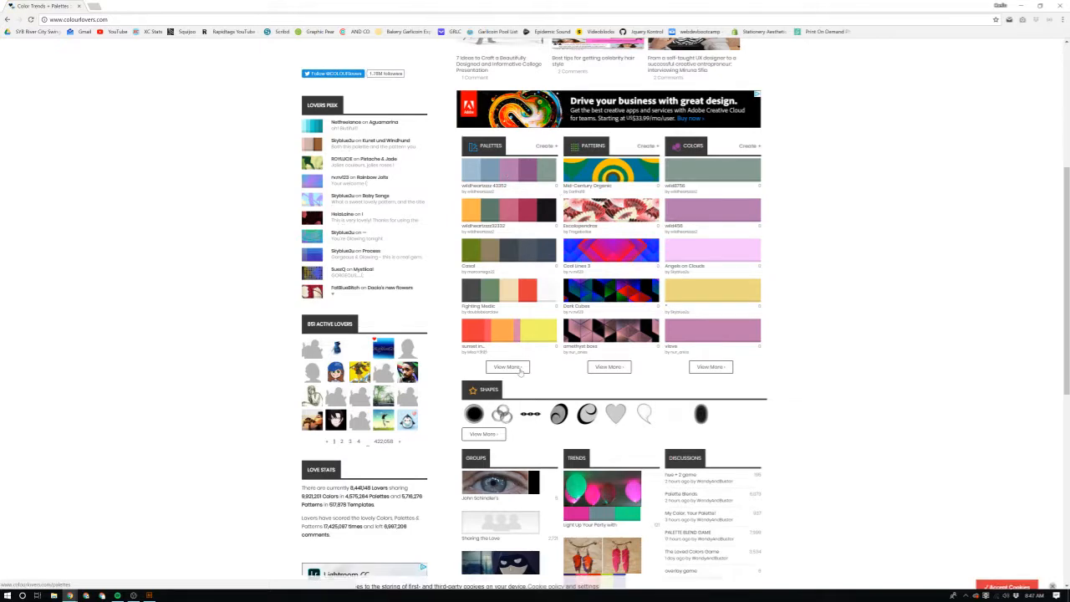
left_click(507, 367)
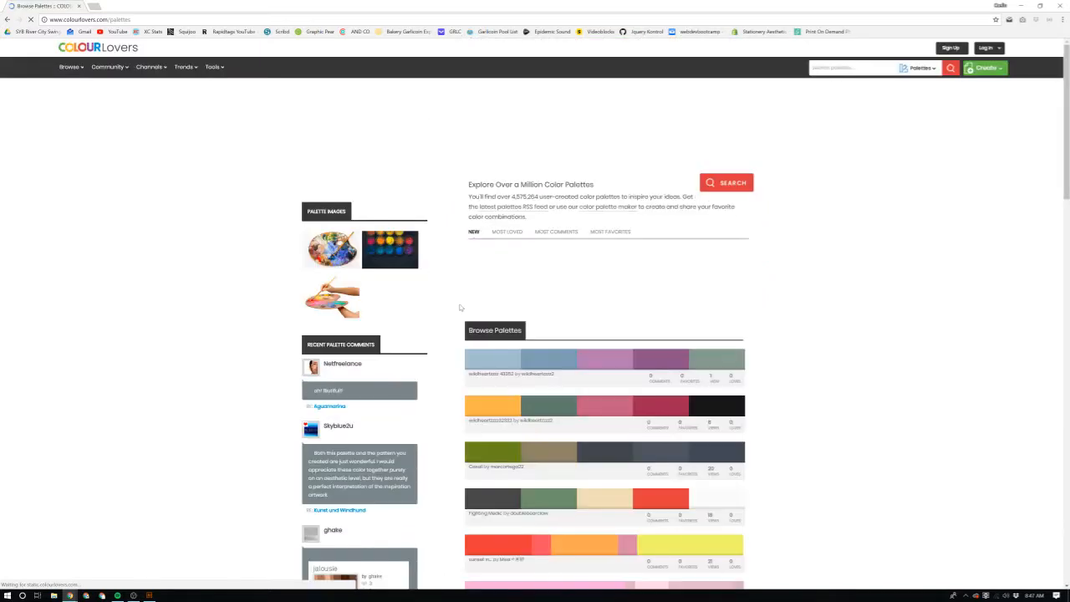
key("alt+Left")
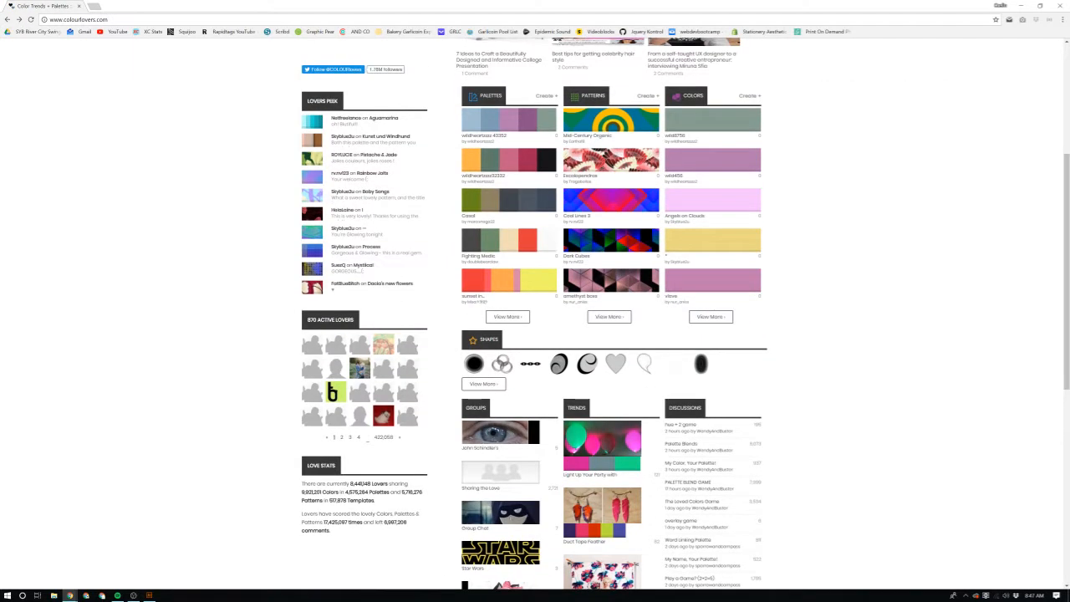
Step: Look through the patterns, colors and comments on the first Lovers Peek member's profile and return to the home page
left_click(354, 122)
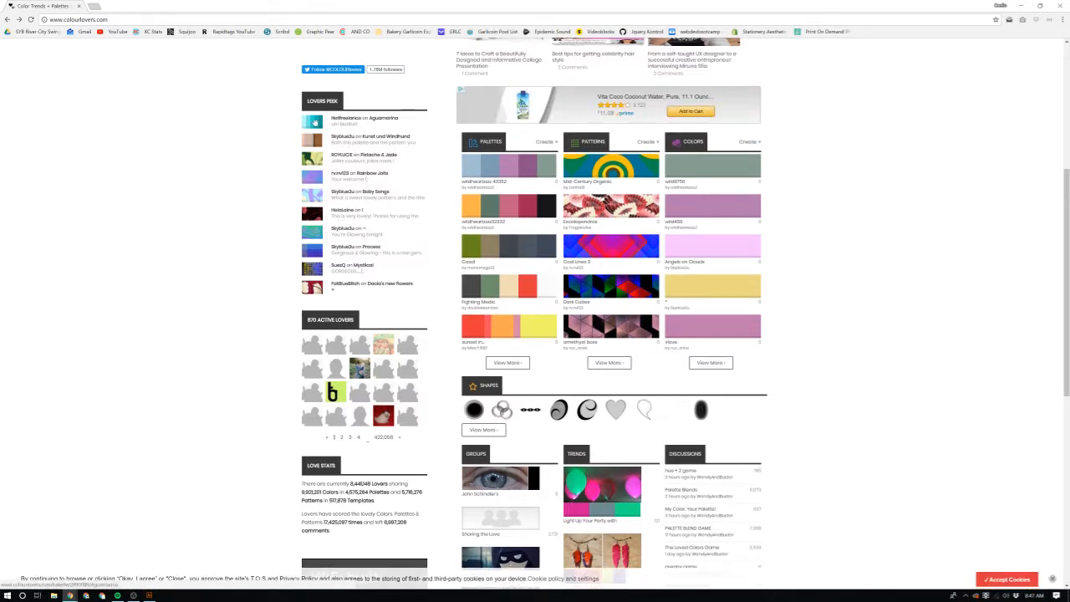
scroll(453, 279, "down", 8)
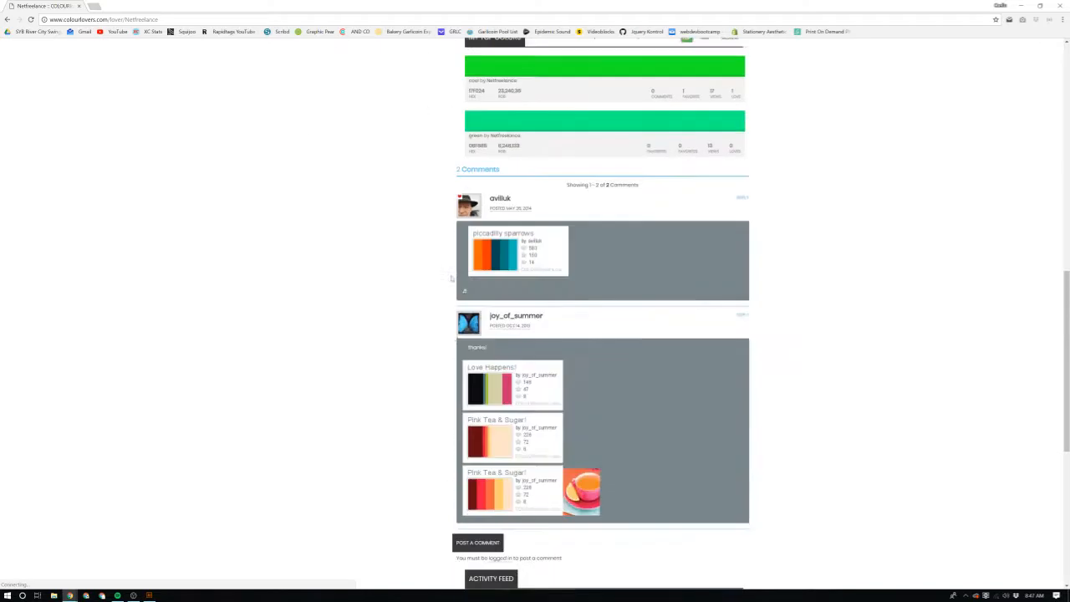
scroll(451, 279, "down", 3)
scroll(449, 279, "up", 15)
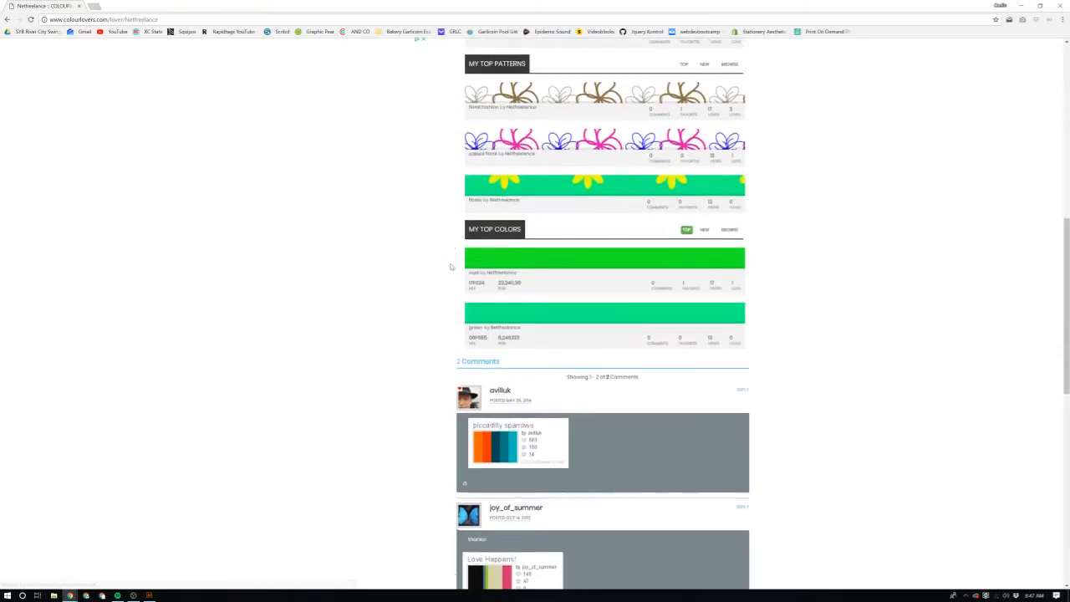
key("alt+Left")
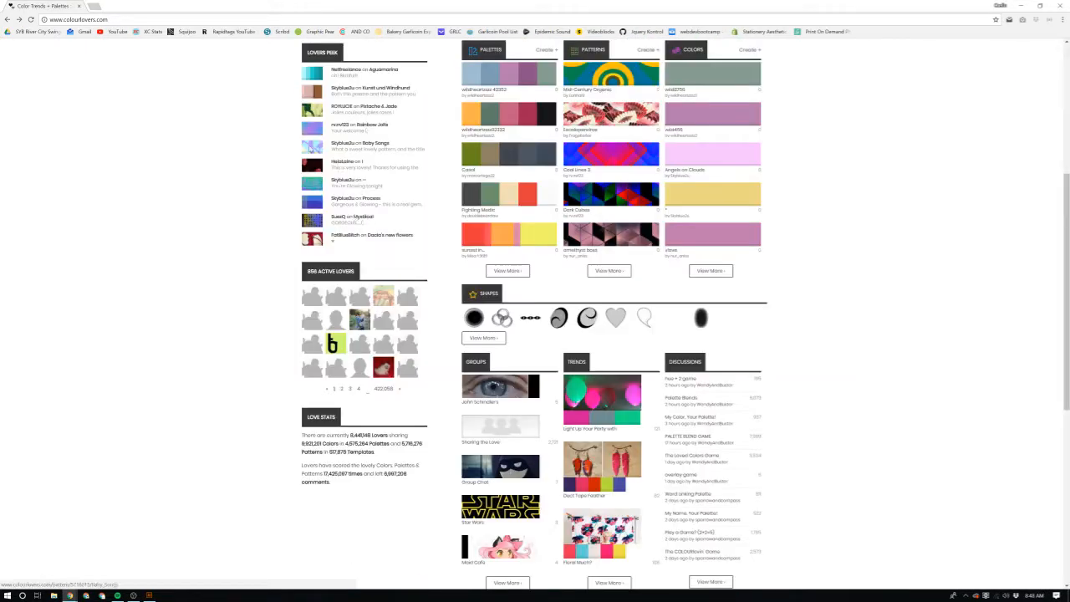
Step: Open the Aguamarina palette from the Lovers Peek list and examine its individual colors and their codes
left_click(311, 75)
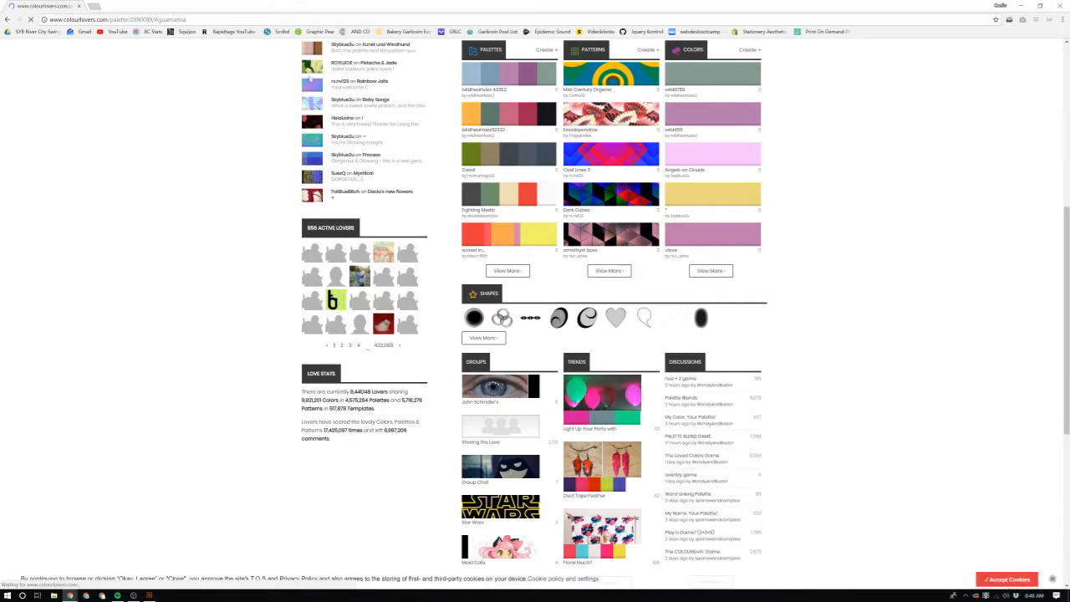
scroll(350, 121, "down", 4)
scroll(597, 172, "up", 5)
scroll(597, 192, "down", 8)
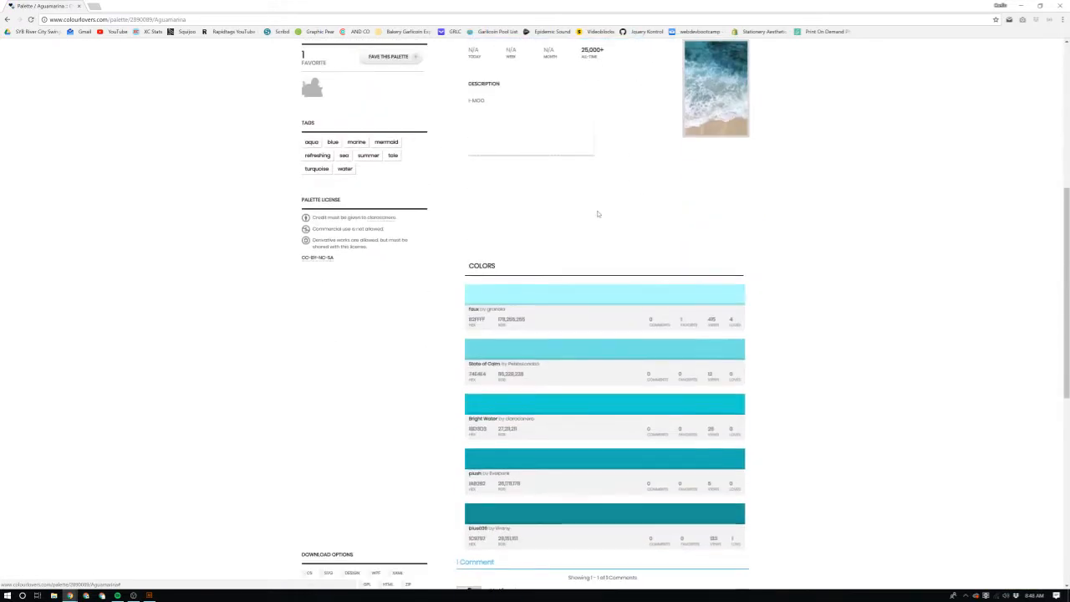
scroll(627, 134, "up", 2)
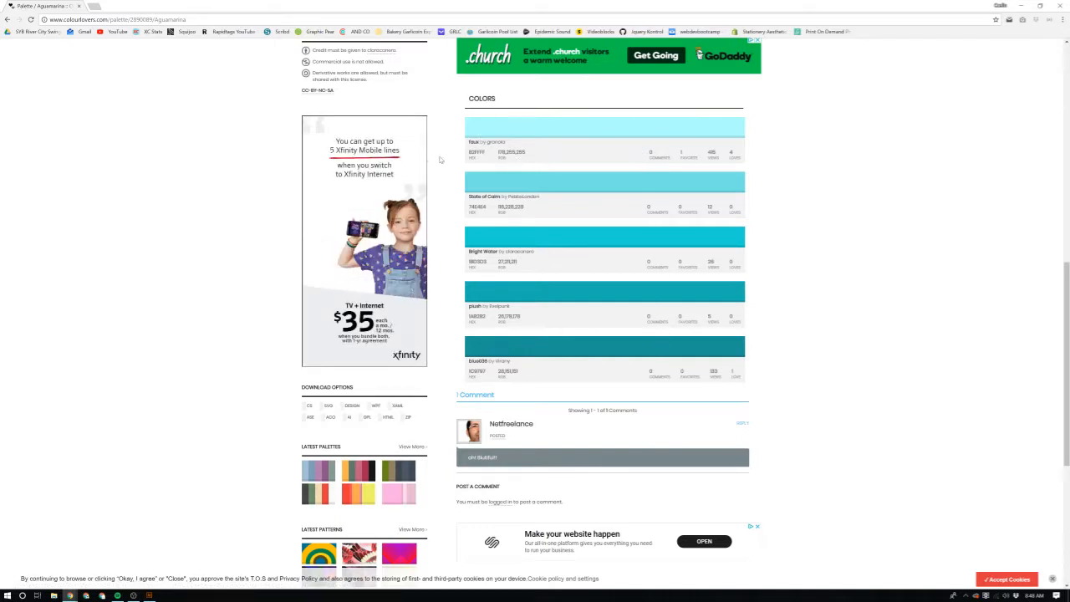
Step: Switch back to Illustrator and enlarge the outer black hexagon about its centre to about 696 px wide
left_click_drag(480, 7, 1069, 200)
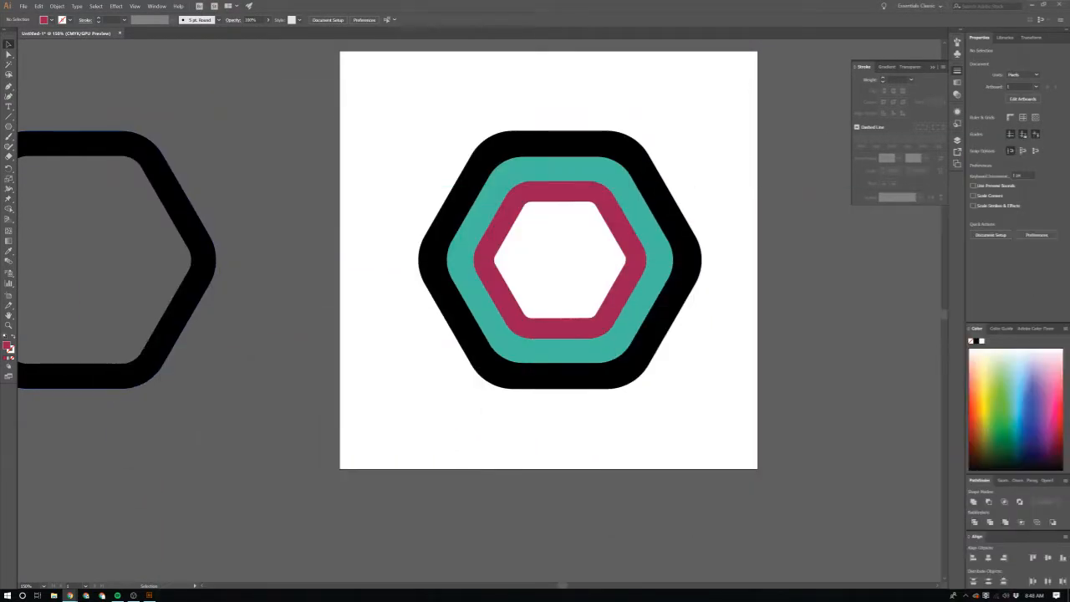
left_click(703, 256)
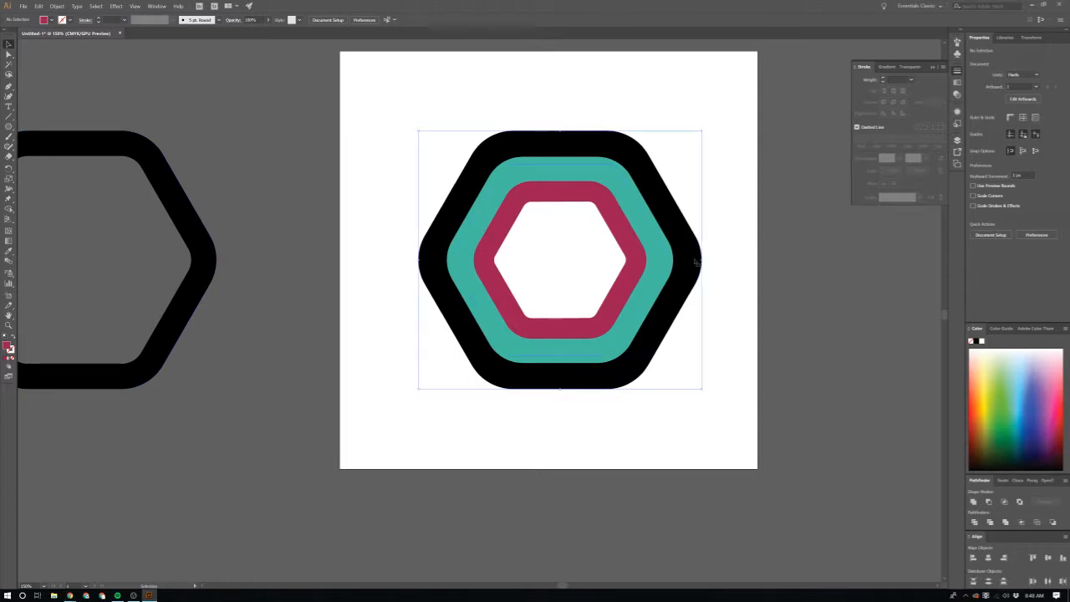
scroll(736, 299, "up", 1)
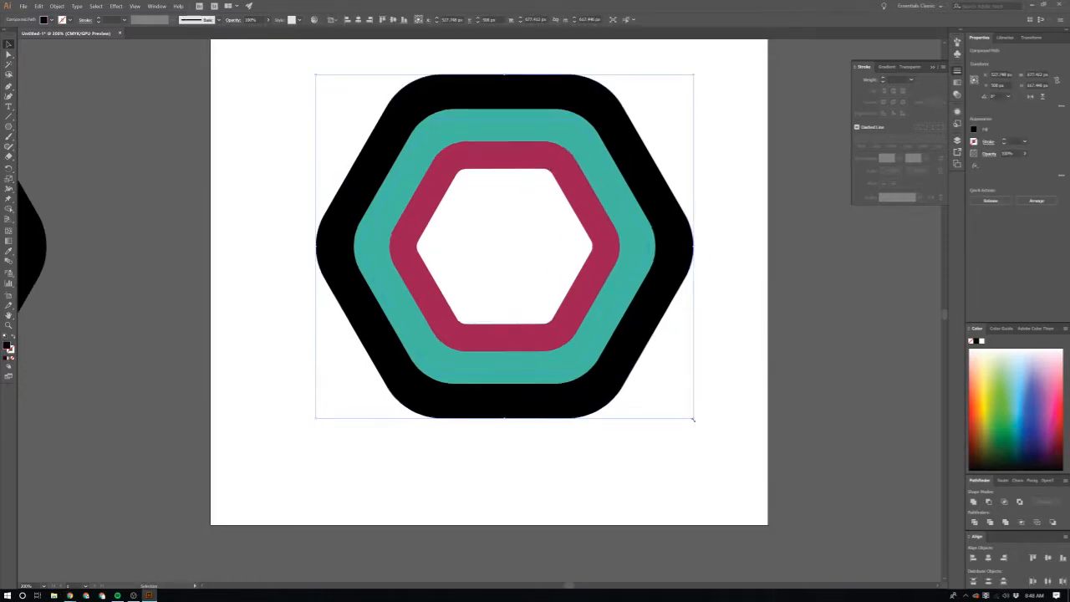
left_click_drag(693, 419, 701, 425)
left_click(524, 268)
left_click(598, 285)
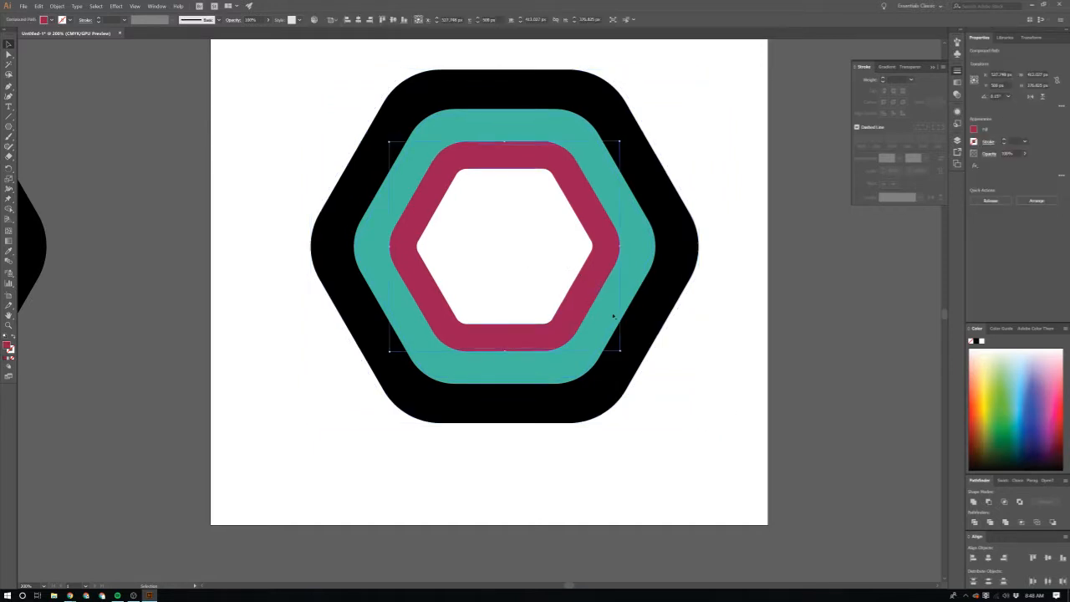
left_click(767, 309)
Step: With the outer black hexagon selected, show the Swatches panel in place of Stroke, float it beside the artwork and make it taller
left_click(661, 304)
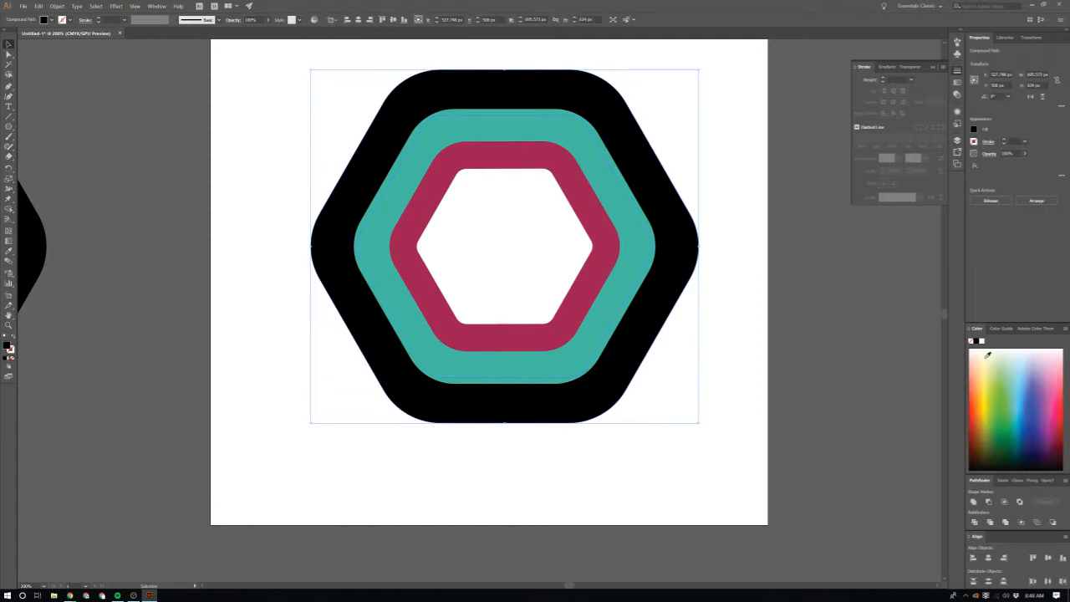
left_click(957, 72)
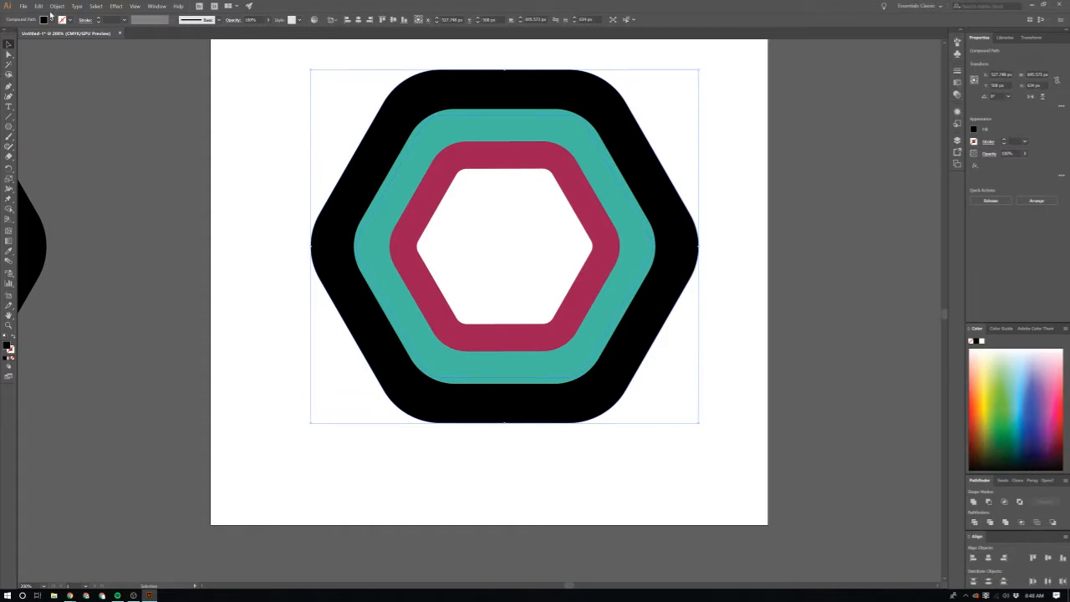
left_click(157, 6)
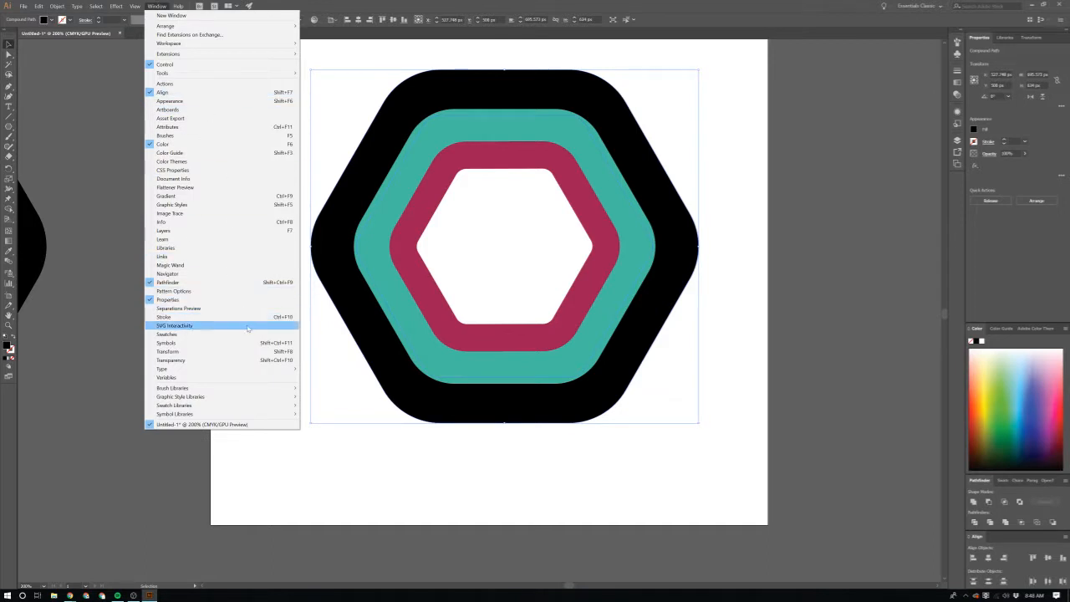
left_click(244, 335)
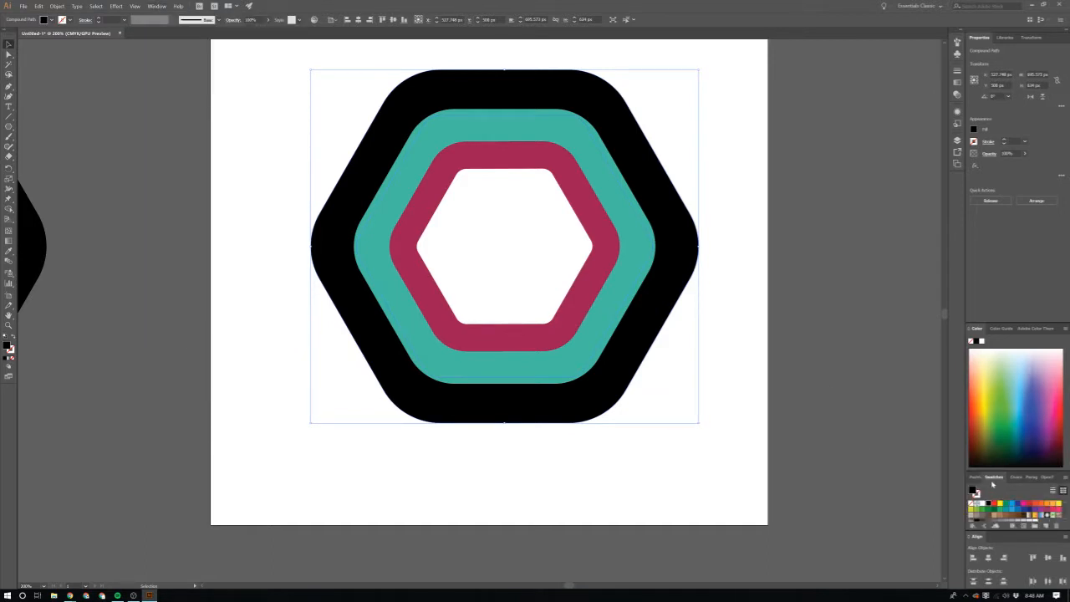
left_click_drag(994, 484, 759, 134)
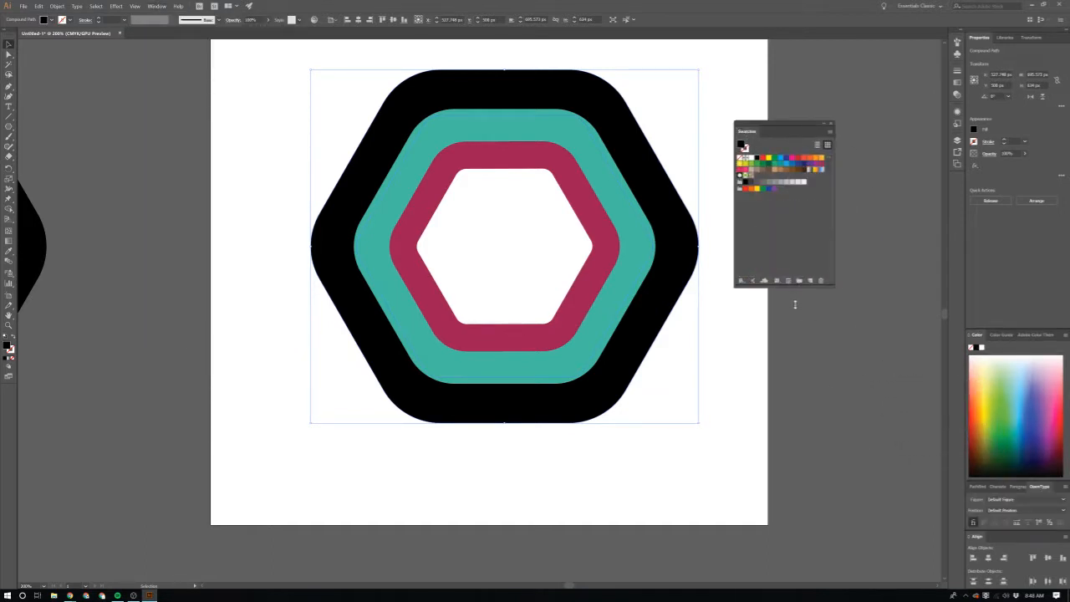
left_click_drag(795, 304, 802, 305)
Step: Create a new color group named Colors from the selected swatches
left_click(799, 299)
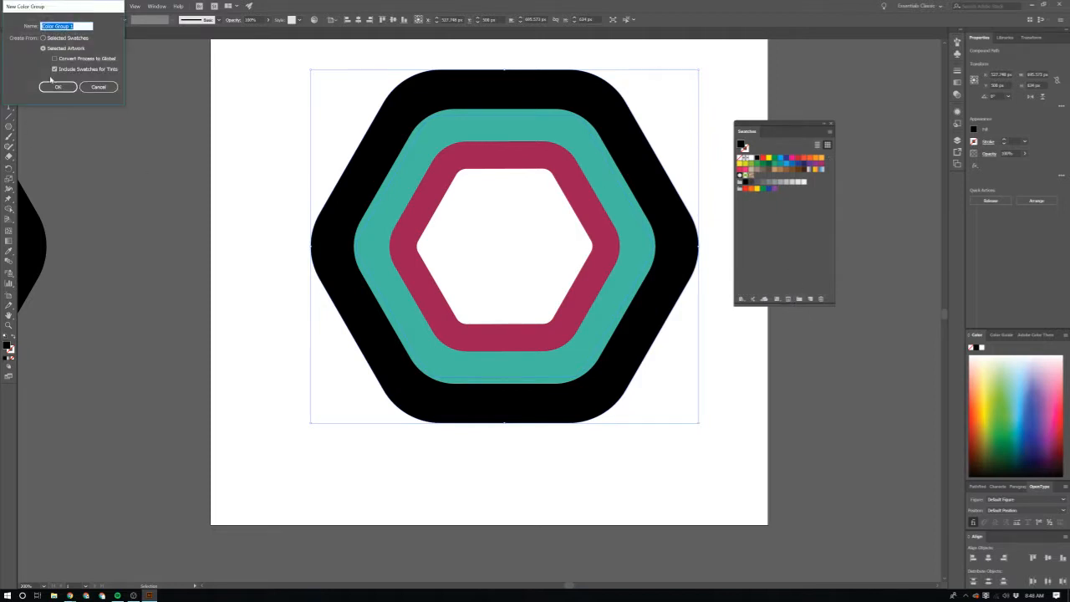
type("Colors")
left_click(52, 38)
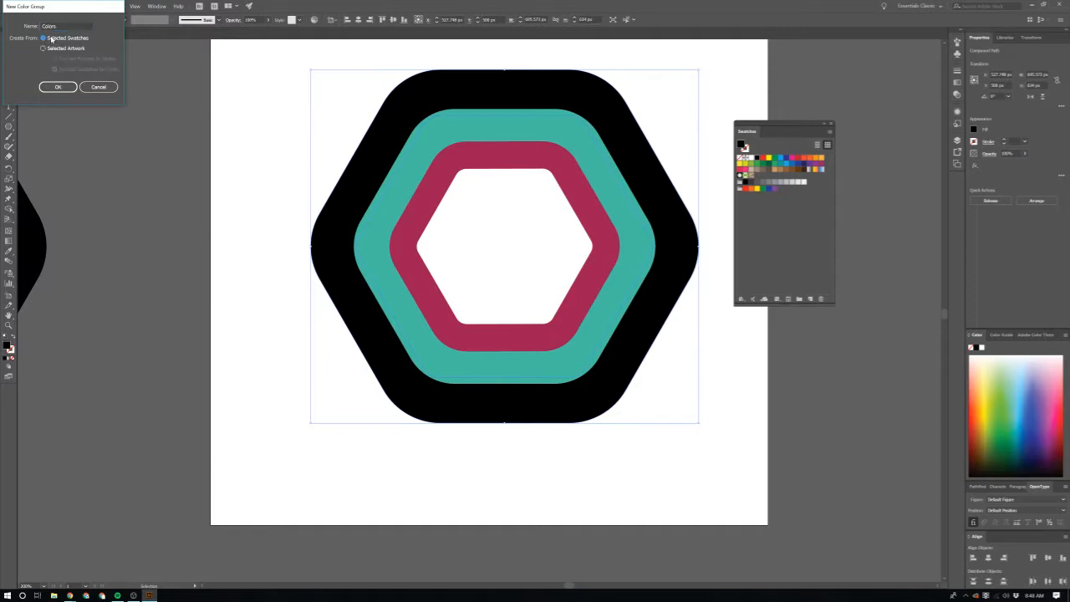
left_click(67, 48)
left_click(60, 39)
left_click(58, 87)
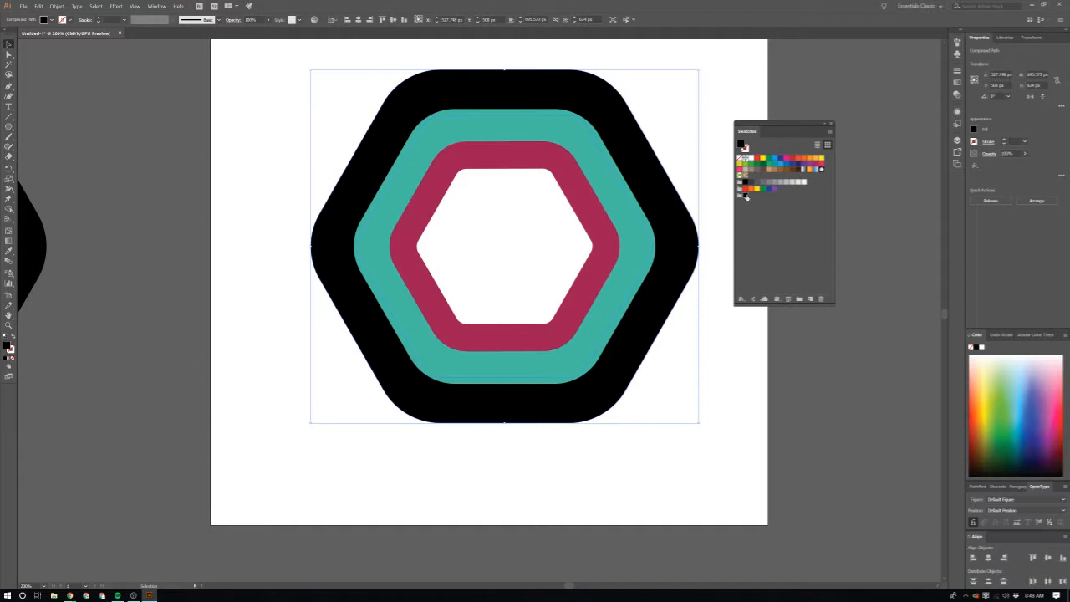
Step: Recolor the black swatch in the Colors group to a light aqua using the RGB color mode
double_click(746, 194)
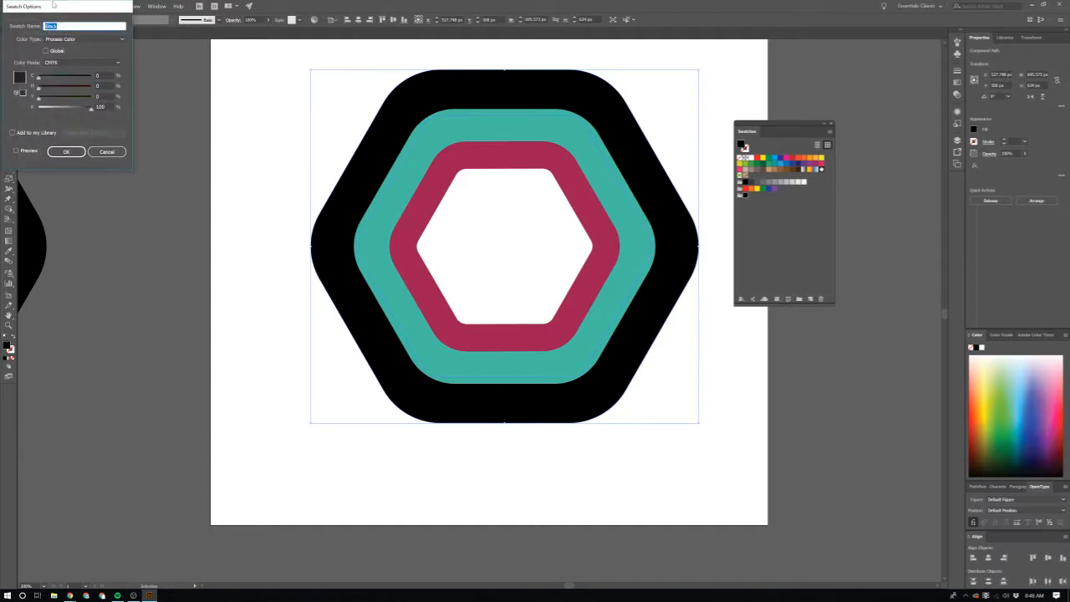
left_click_drag(53, 4, 482, 67)
left_click(503, 126)
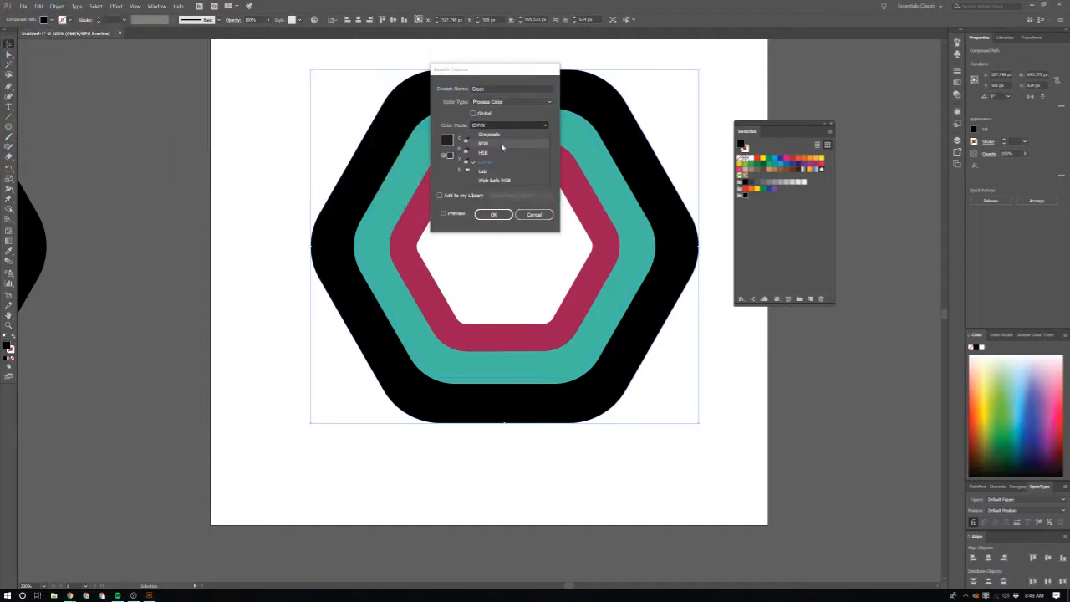
left_click(485, 143)
left_click_drag(479, 142, 510, 154)
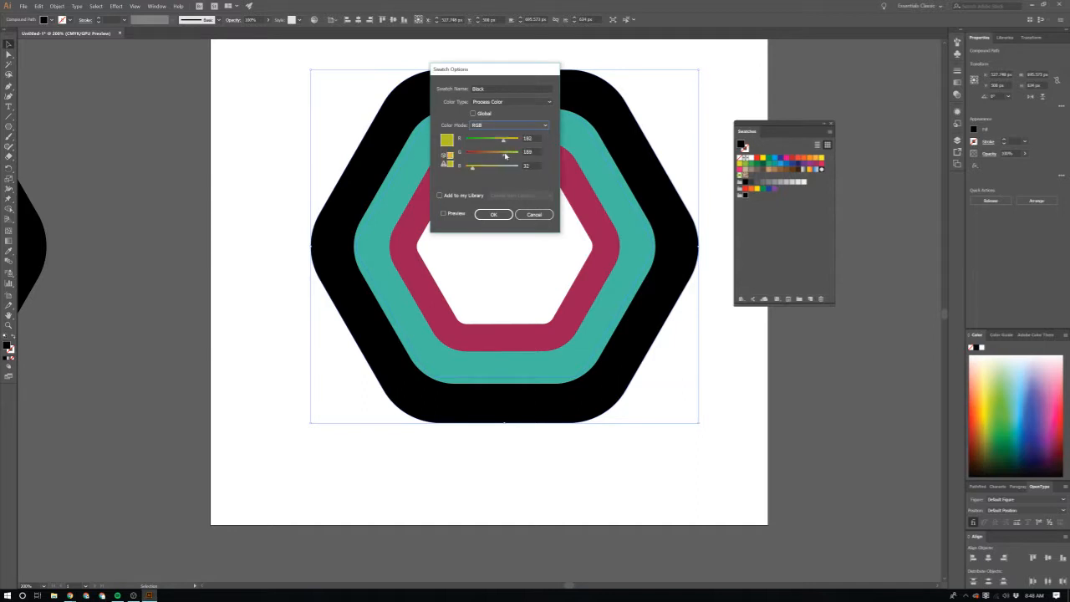
left_click(510, 168)
mouse_move(505, 144)
left_mouse_down()
mouse_move(482, 144)
mouse_move(499, 143)
left_mouse_up()
left_click(500, 214)
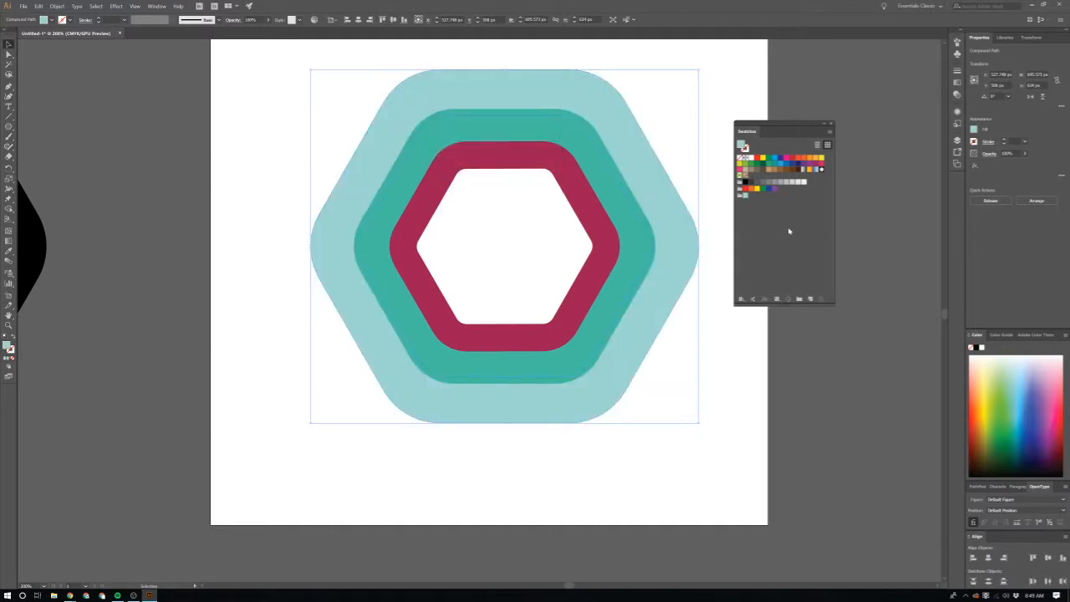
Step: Float the Color Guide over the artwork and apply the Monochromatic 2 harmony rule to the light aqua
left_click(1002, 335)
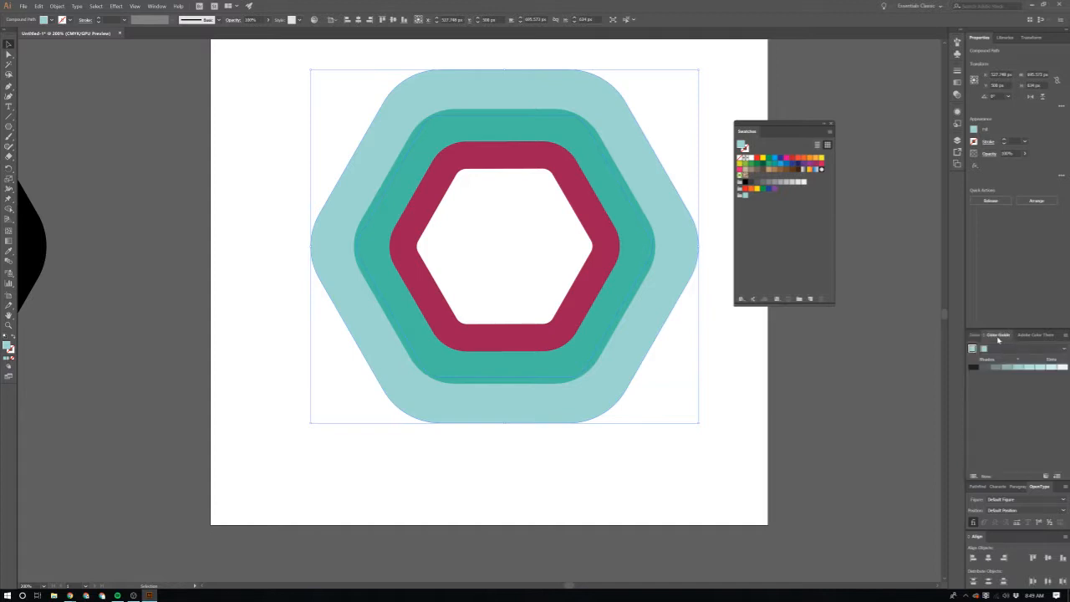
left_click_drag(998, 335, 565, 220)
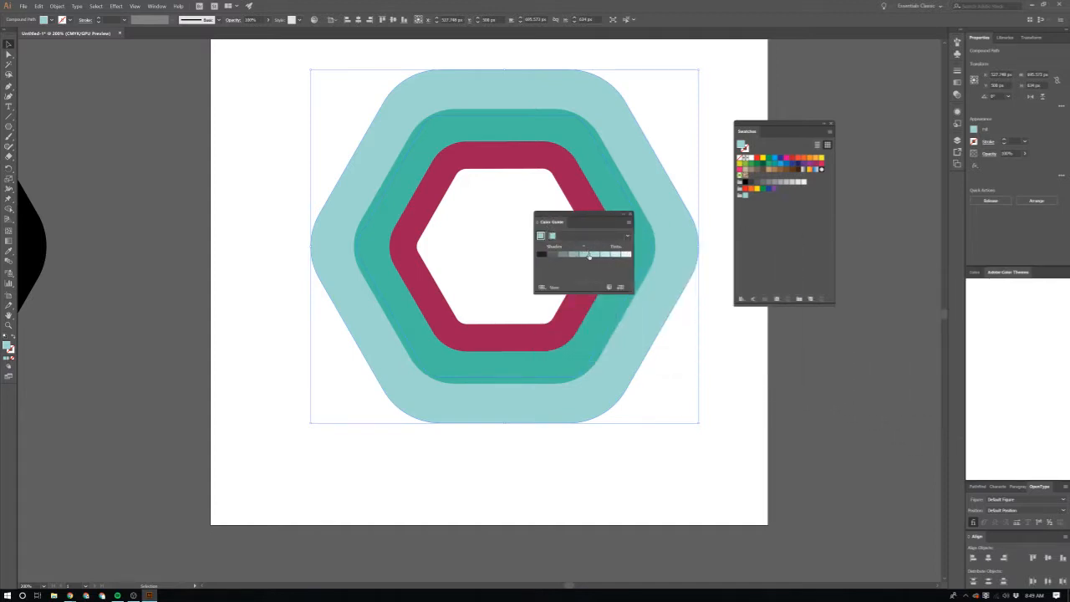
left_click(624, 237)
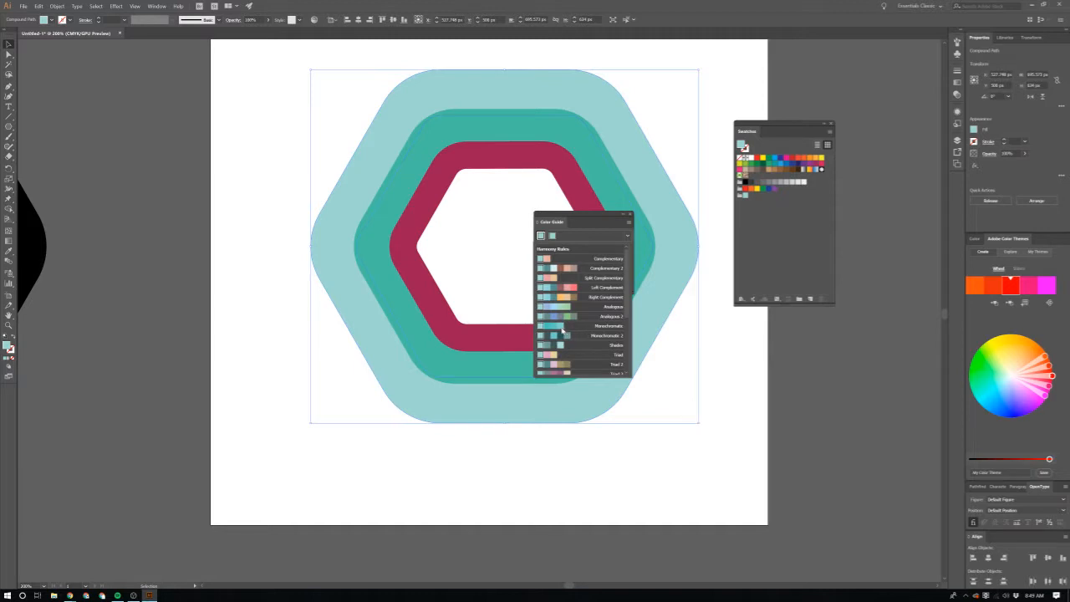
scroll(551, 329, "down", 1)
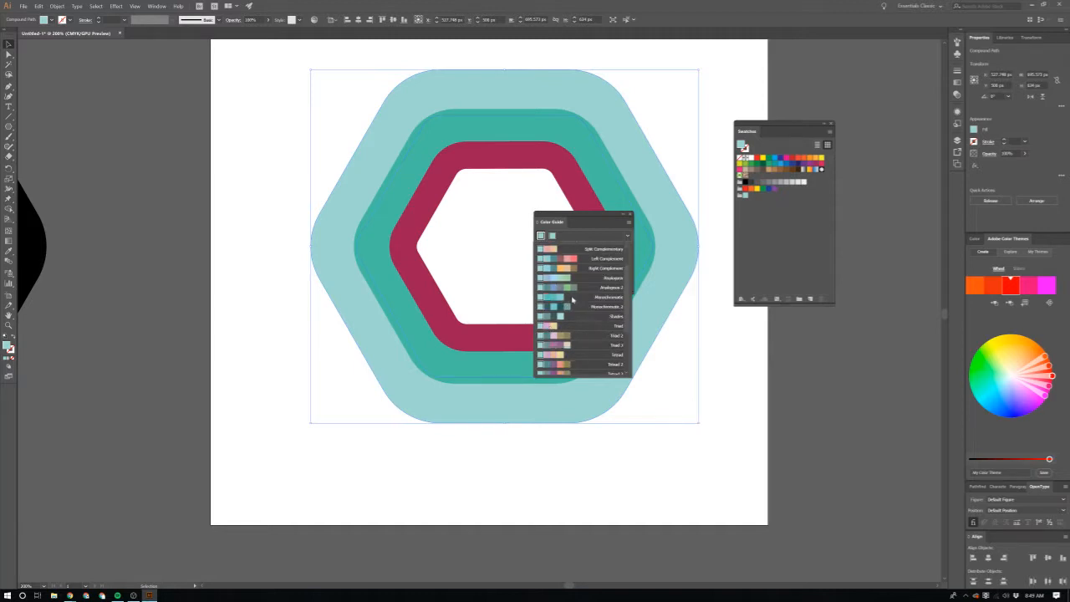
left_click(588, 307)
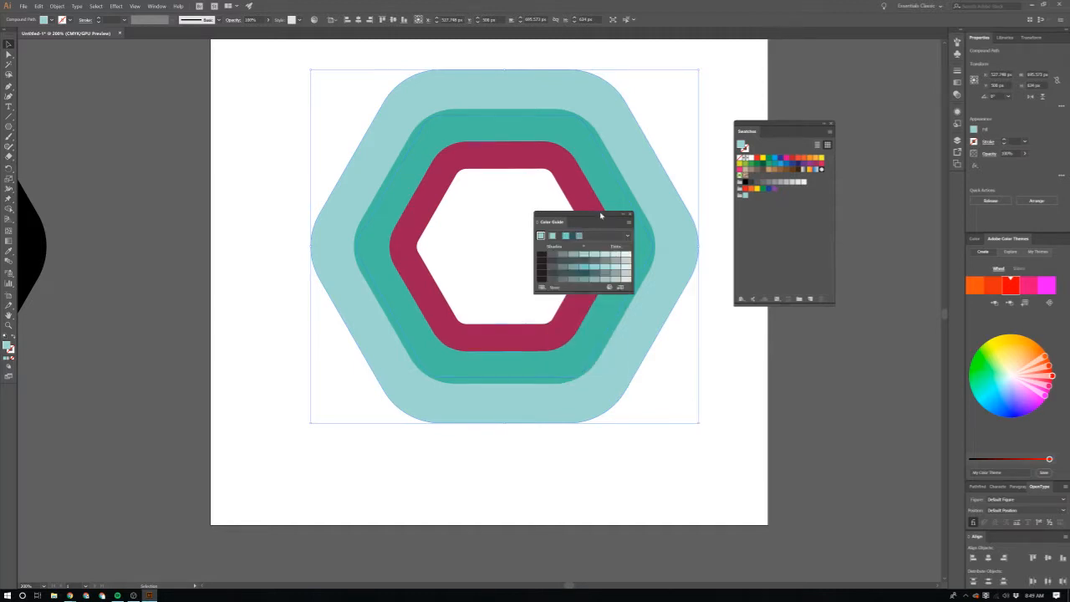
left_click_drag(601, 216, 632, 192)
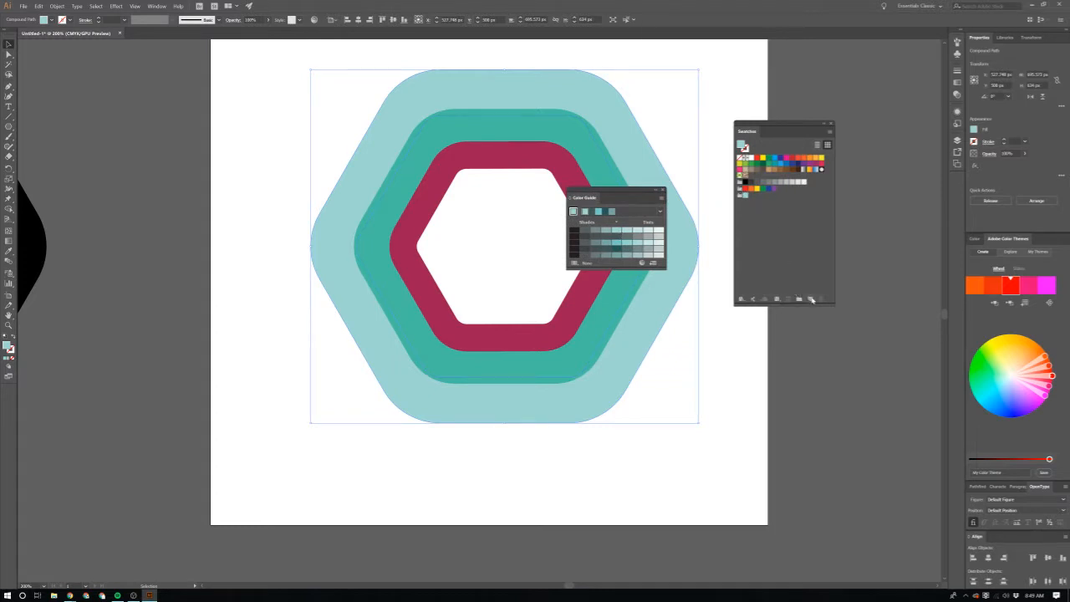
Step: Fill the outer hexagon with the medium aqua from the harmony and save that color as a new global swatch
left_click(810, 299)
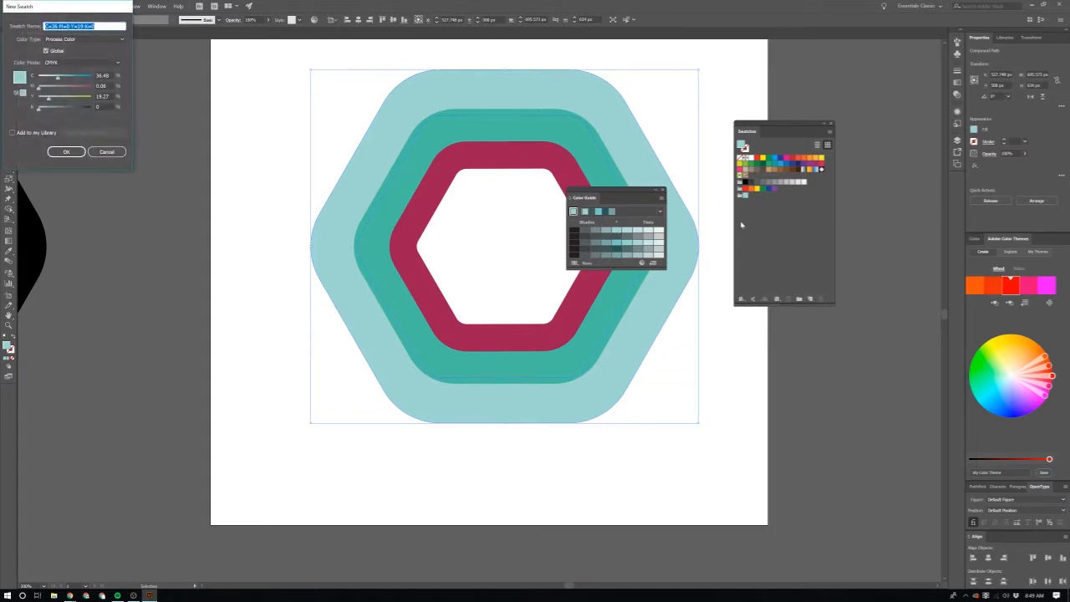
left_click(108, 152)
left_click(605, 212)
left_click(599, 212)
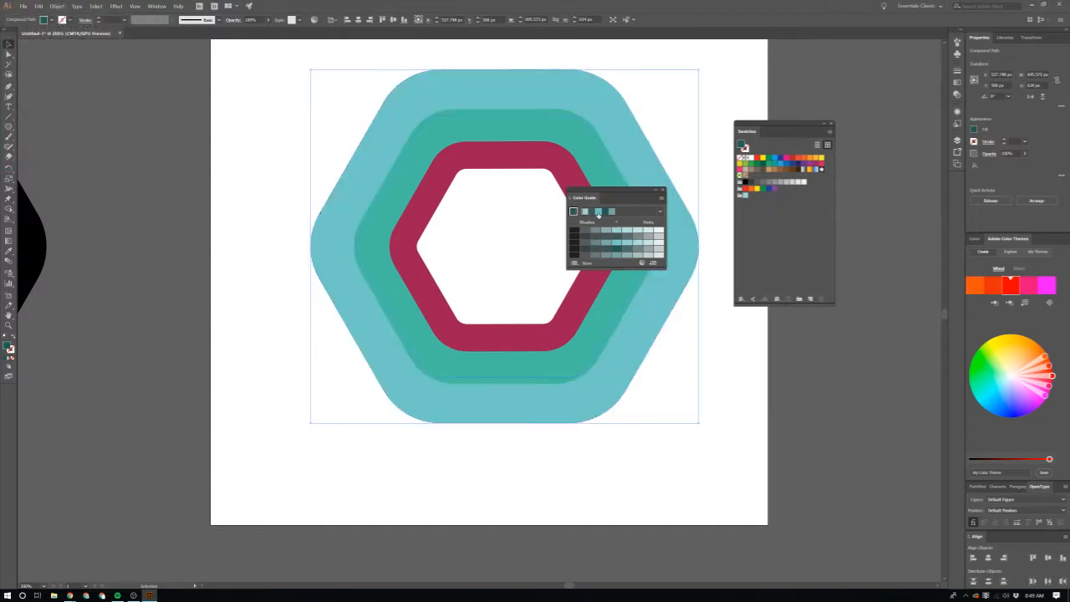
left_click(810, 299)
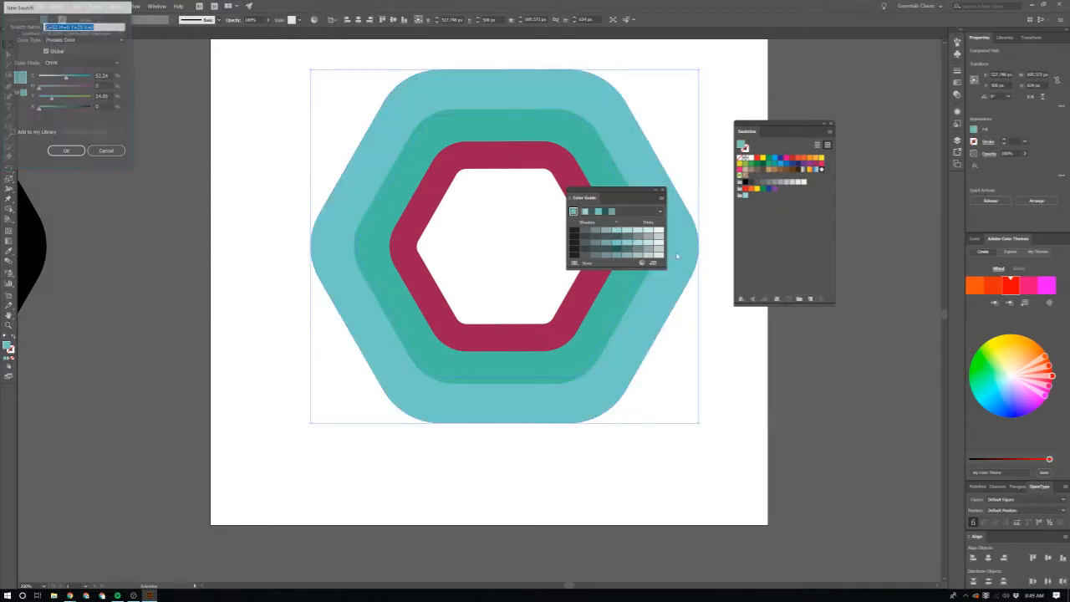
left_click(67, 151)
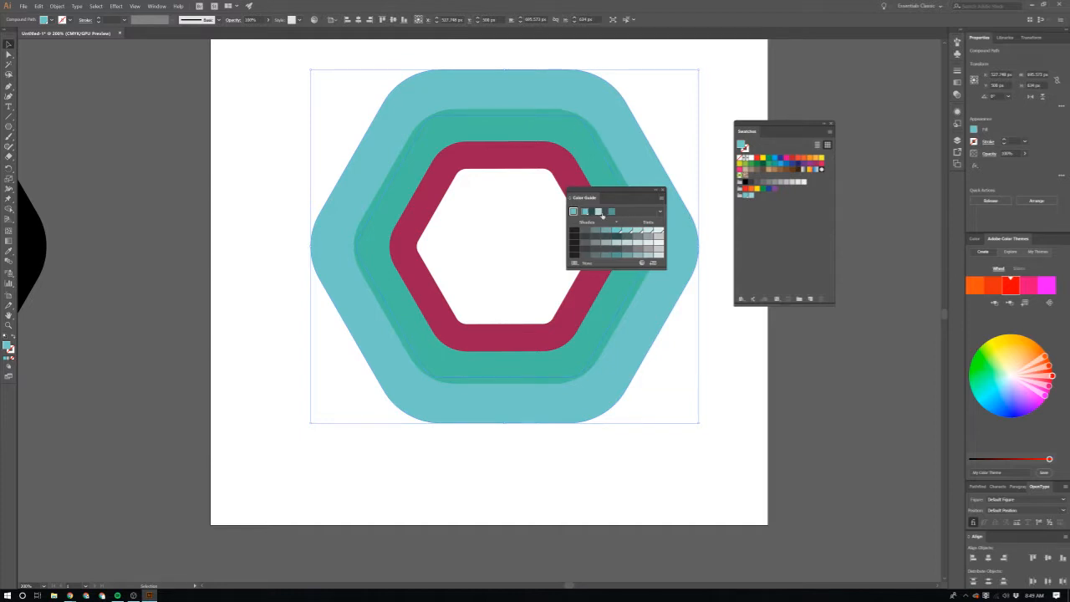
Step: Fill the outer hexagon with the darker teal from the harmony and save it as a global swatch, C=68 M=25 Y=42 K=2
left_click(612, 212)
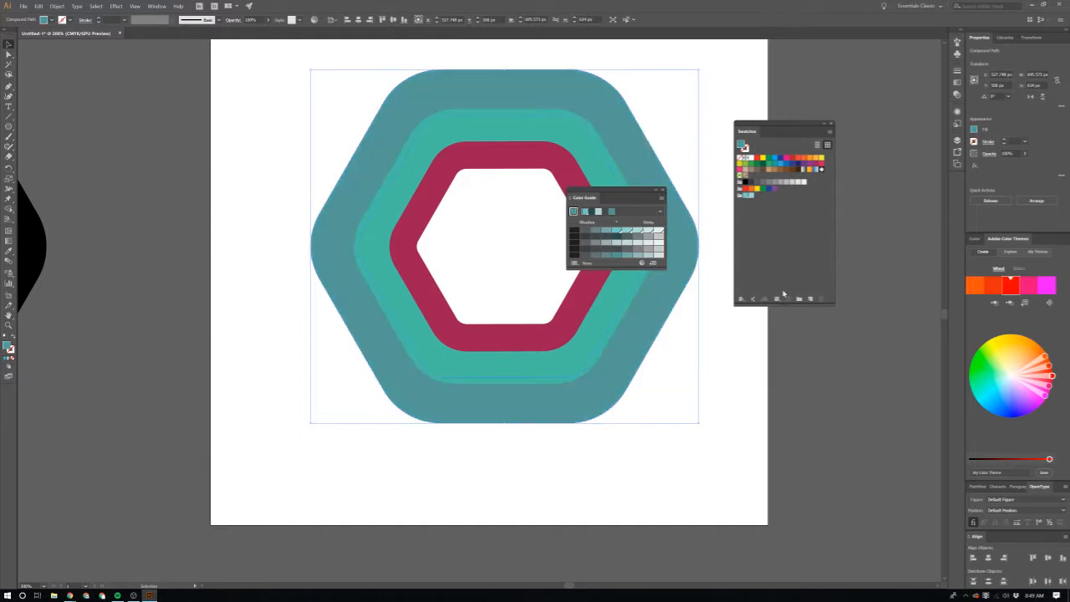
left_click(812, 300)
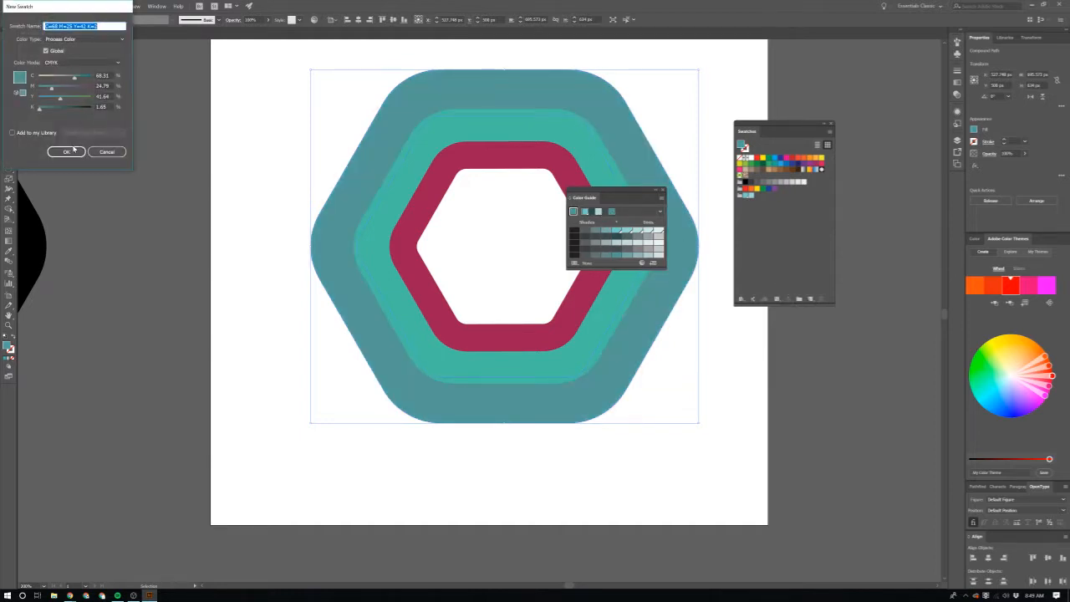
left_click(73, 150)
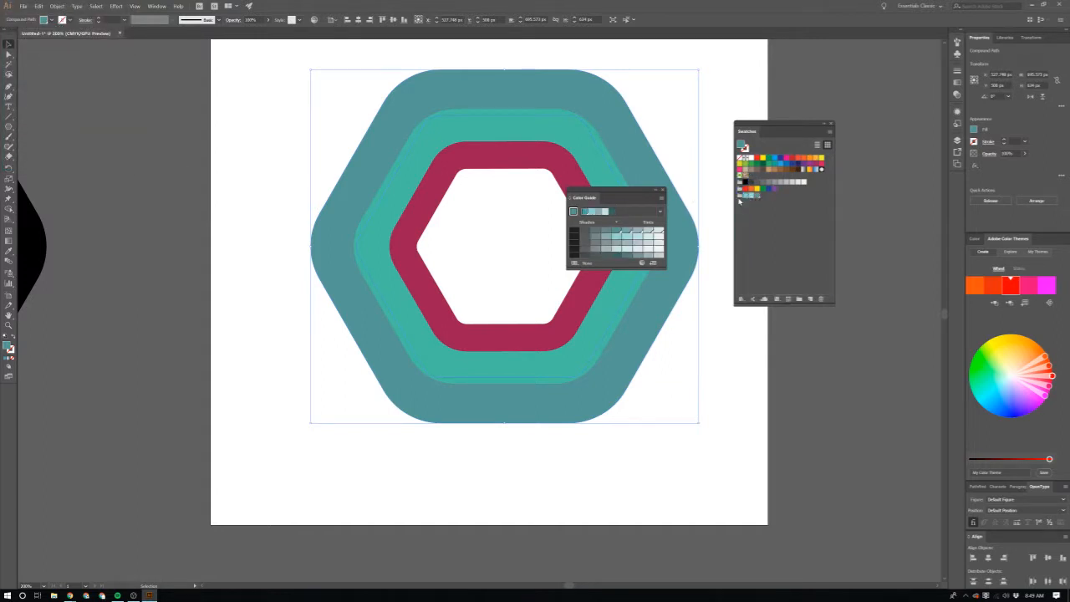
Step: Rearrange the swatches in the Colors group so the aqua shades run from dark to light
left_click(753, 204)
left_click(751, 198)
left_click_drag(759, 198, 760, 199)
left_click(755, 195)
left_click_drag(758, 197, 760, 198)
Step: Save the darkest teal from the harmony as a new global swatch and place it first in the Colors group
left_click(612, 216)
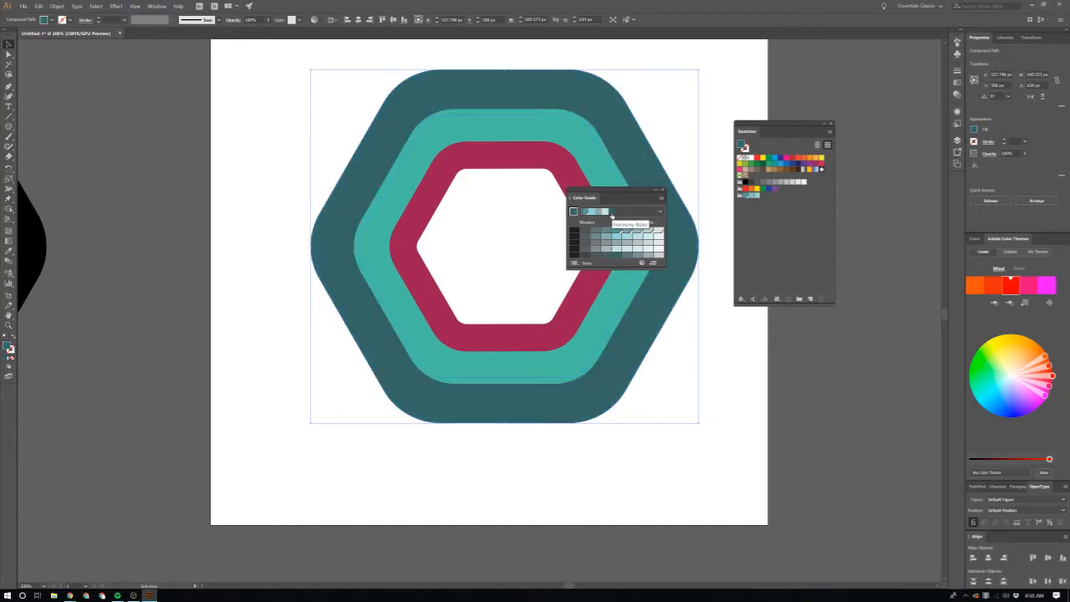
left_click(808, 299)
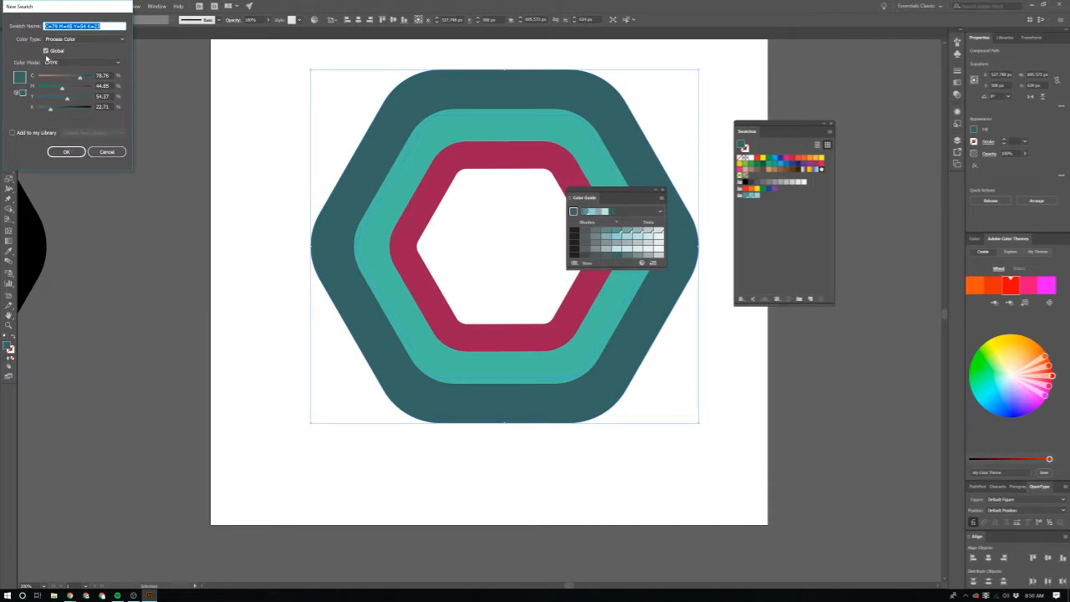
left_click(67, 151)
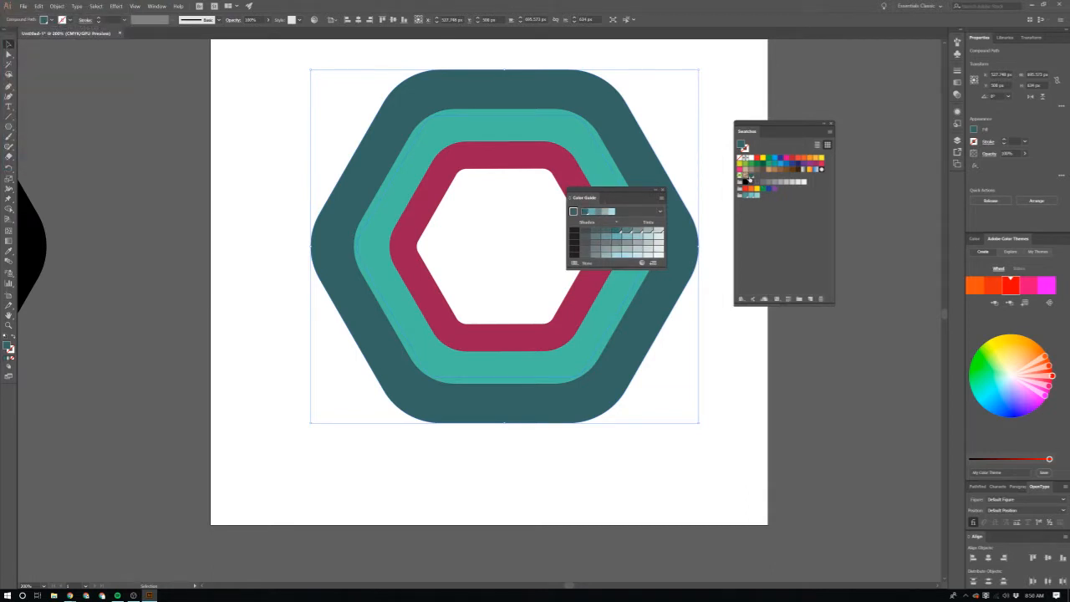
left_click_drag(751, 179, 747, 205)
Step: Fill the outer hexagon ring with light aqua, the middle ring with medium aqua and the inner ring with darker teal
left_click(763, 193)
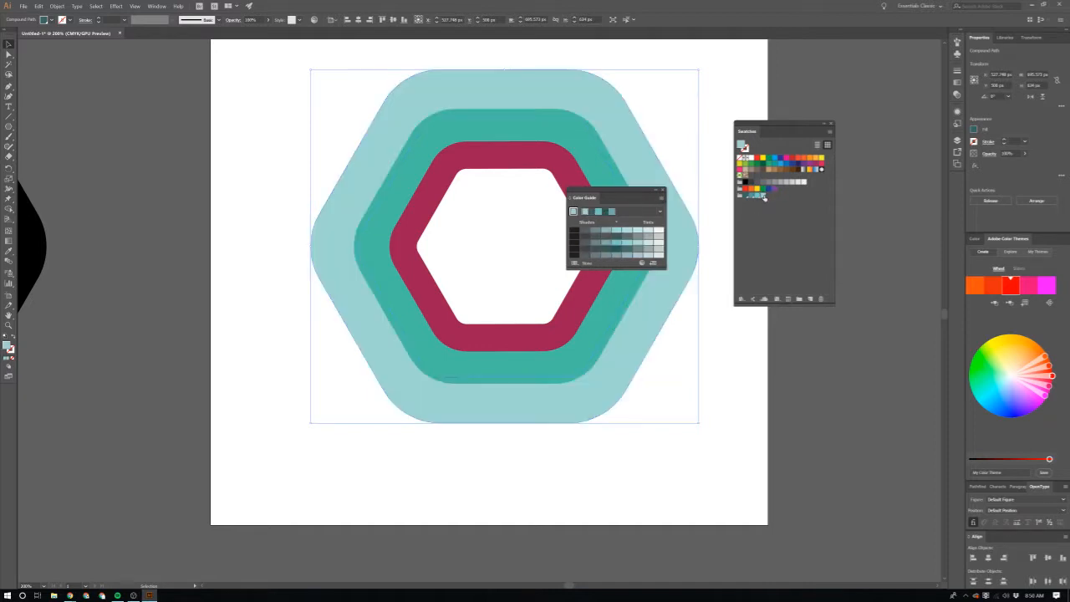
left_click(627, 323)
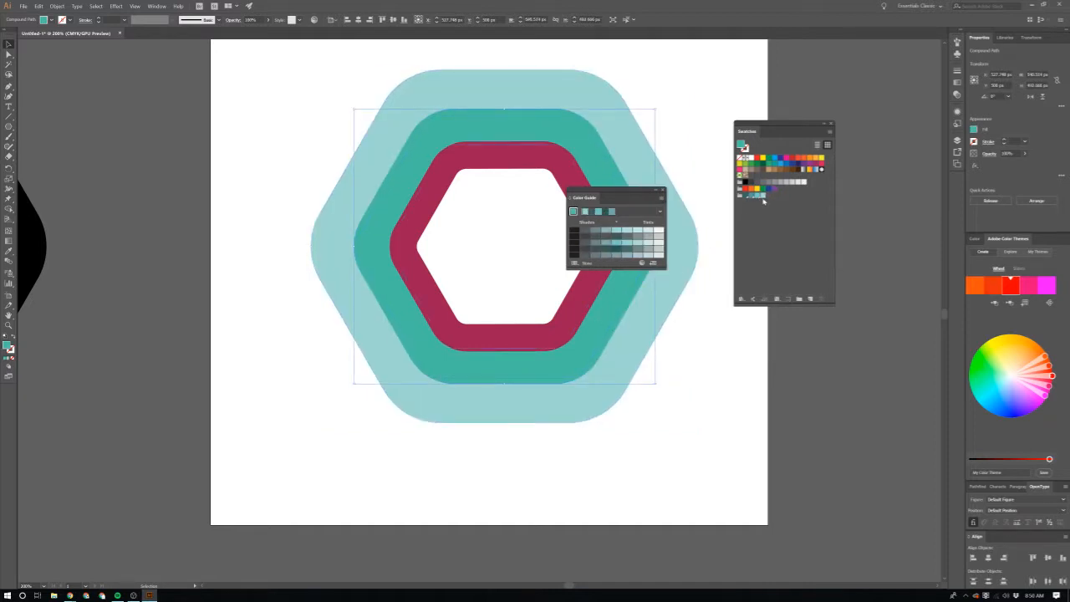
left_click(760, 196)
left_click(580, 304)
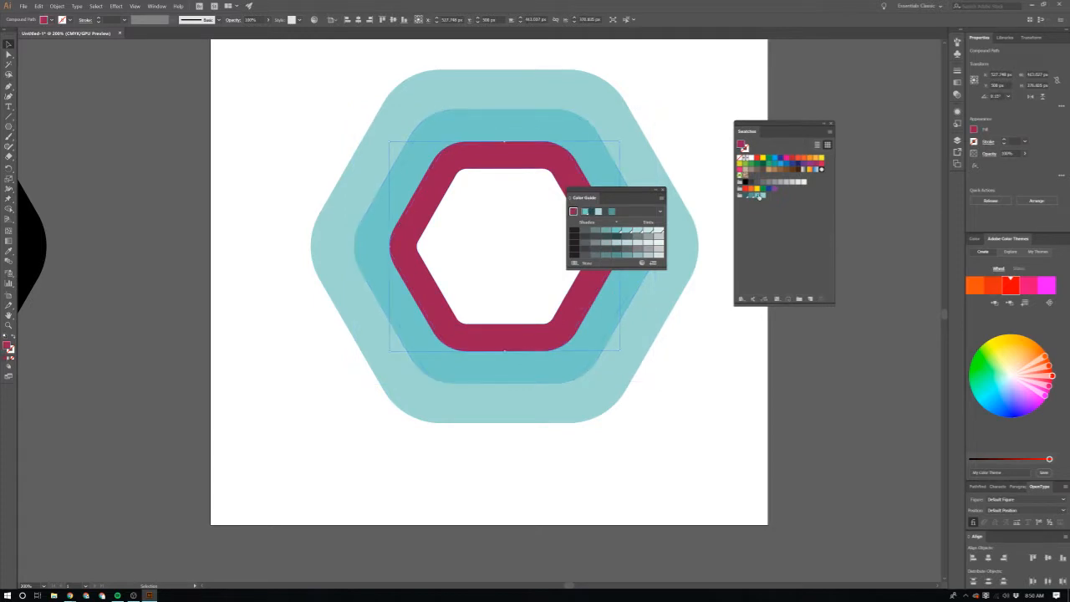
left_click(751, 197)
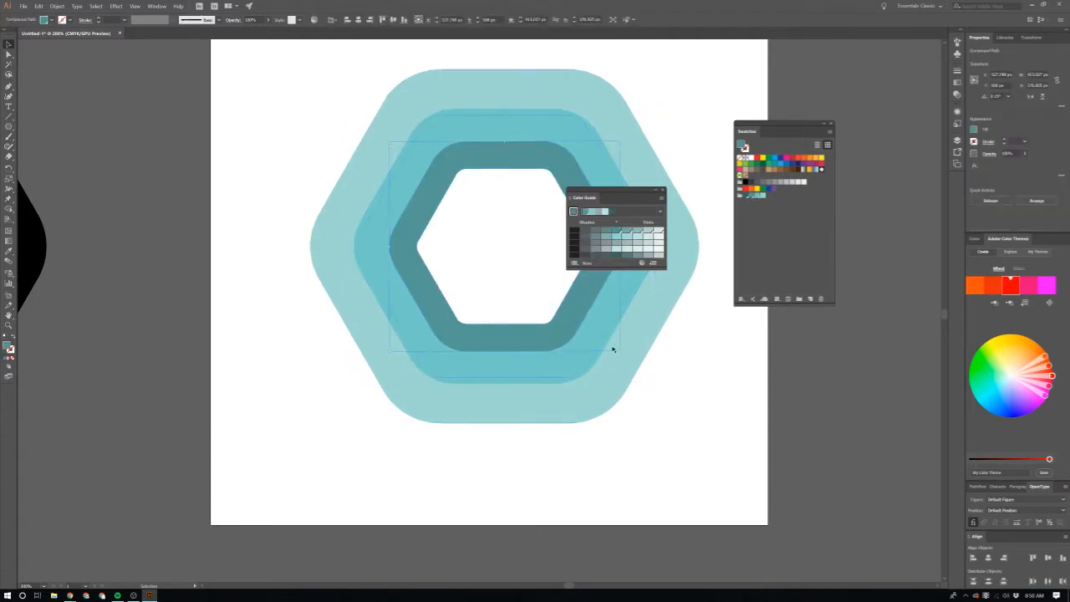
Step: Add a smaller, centred copy of the inner hexagon ring, about 334 px wide, and fill it with the darkest teal swatch
left_click_drag(620, 351, 595, 328)
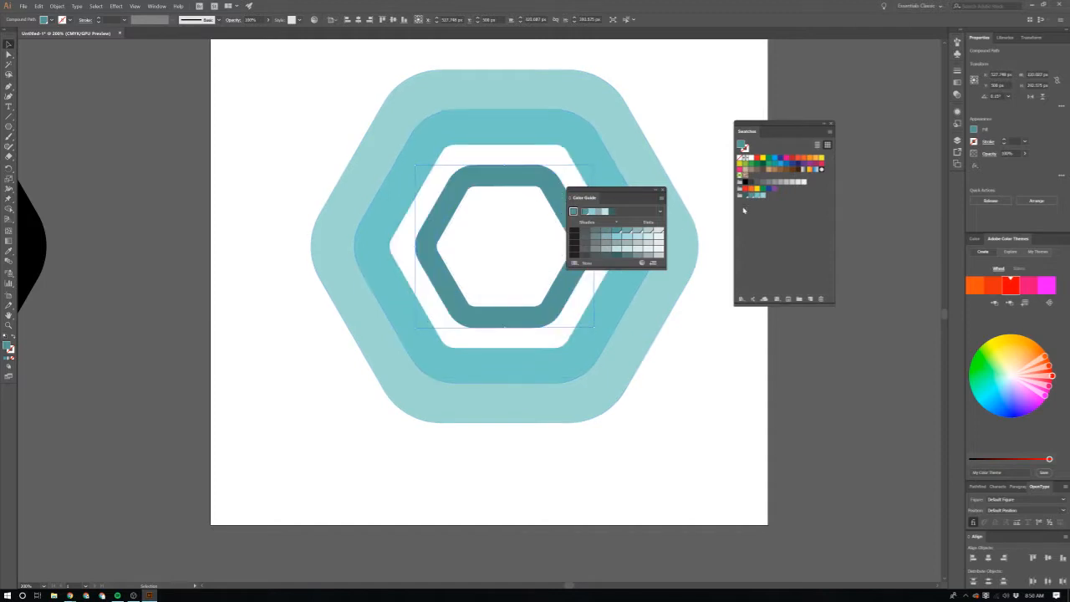
key("ctrl+z")
left_click(707, 357)
left_click(580, 351)
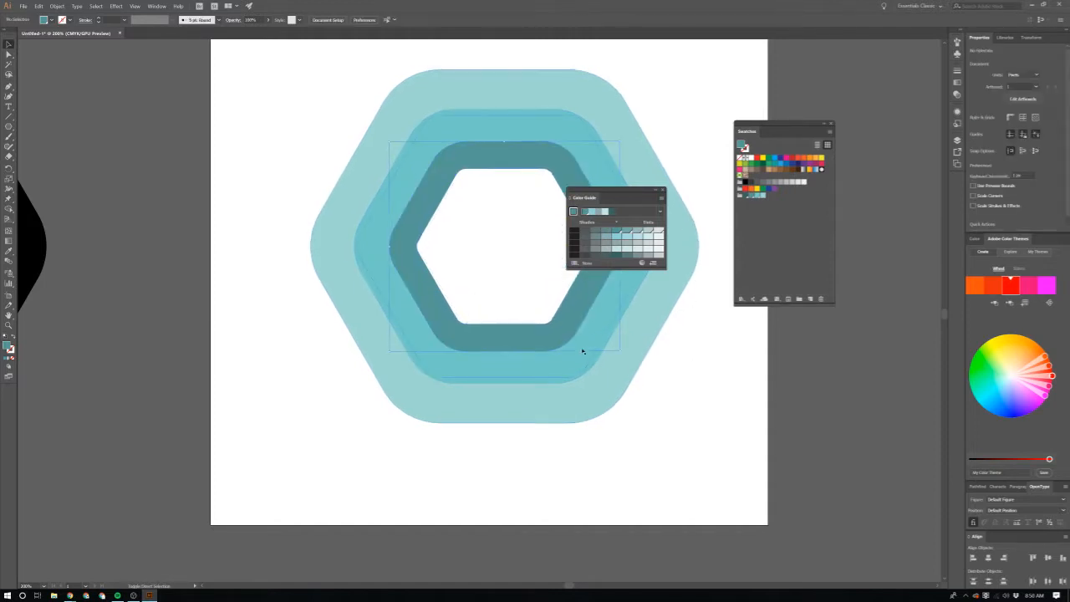
left_click_drag(616, 354, 598, 331)
left_click(750, 197)
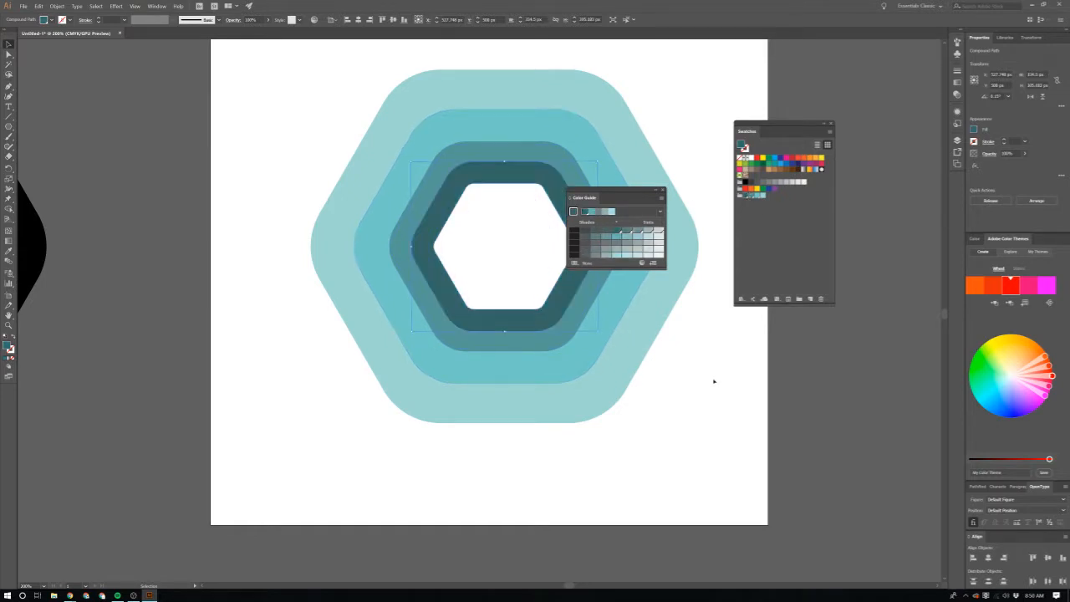
Step: Delete the innermost, darkest teal hexagon ring
left_click(715, 383)
scroll(699, 386, "down", 1)
scroll(699, 386, "right", 1)
scroll(492, 348, "up", 2)
scroll(495, 340, "up", 1)
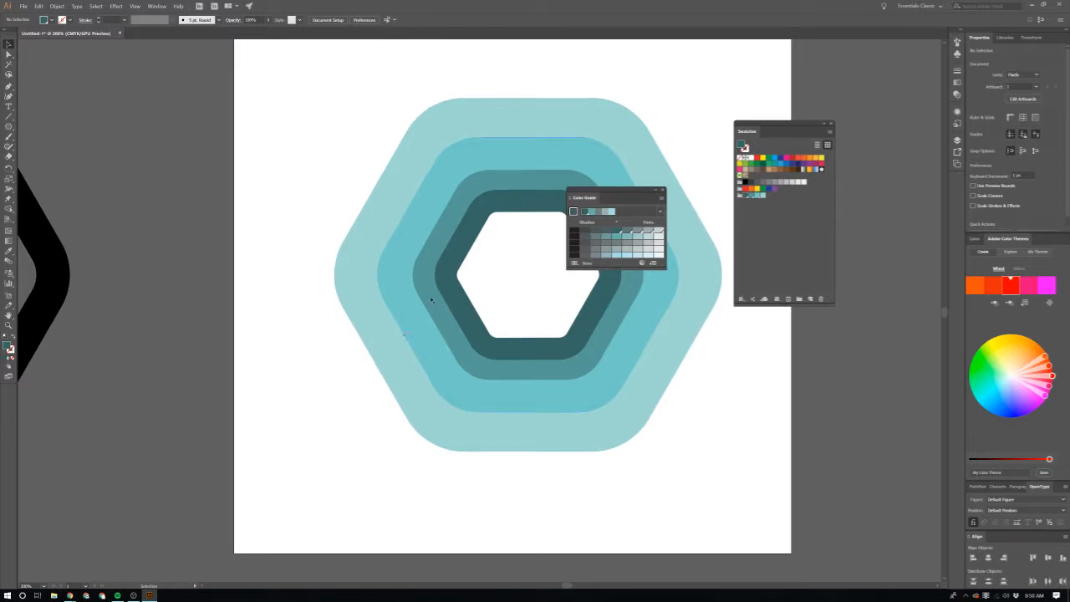
left_click(471, 311)
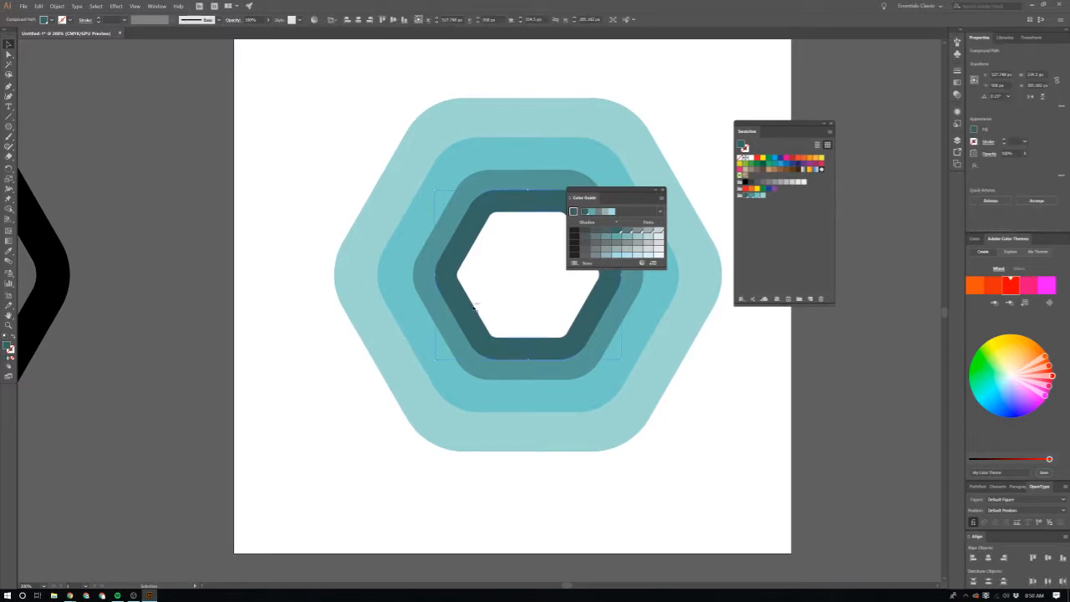
key("Delete")
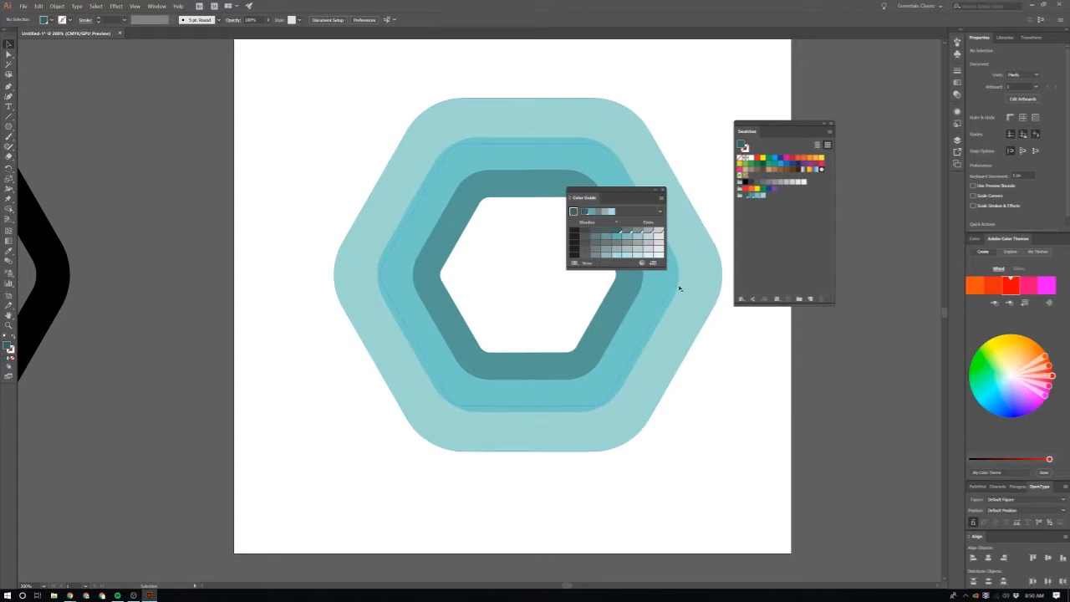
left_click(713, 275)
scroll(716, 275, "left", 1)
scroll(717, 274, "left", 3)
scroll(717, 274, "right", 3)
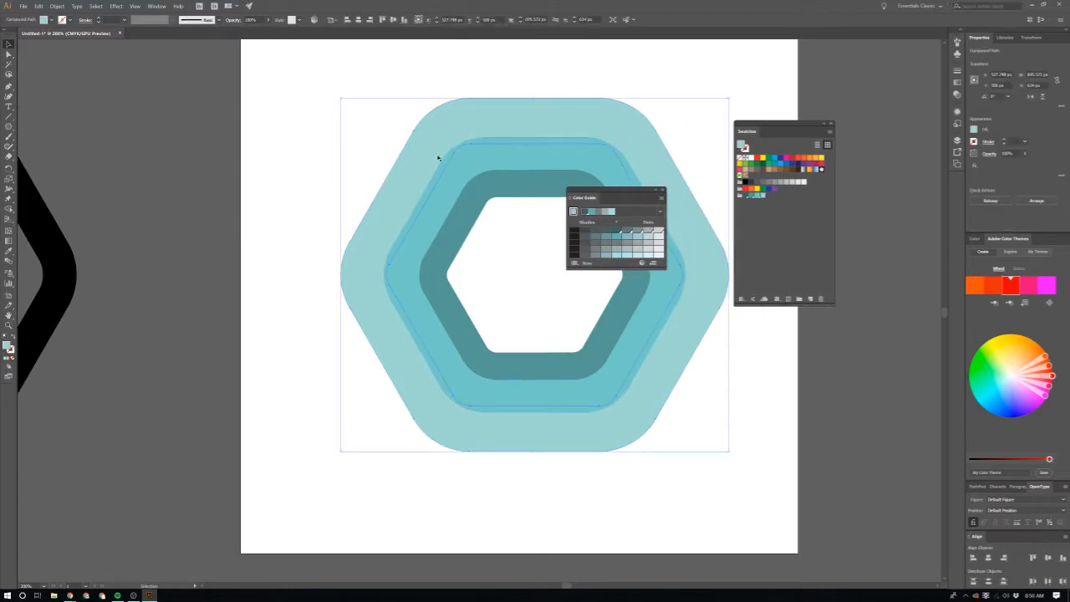
left_click(294, 316)
left_click(371, 298)
key("c")
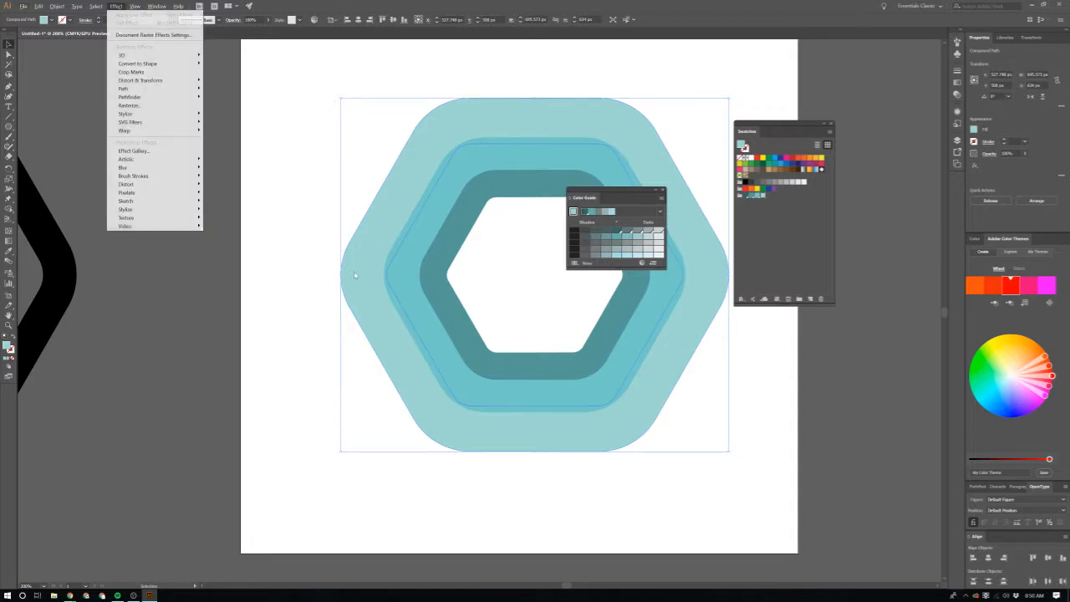
left_click(272, 273)
left_click(348, 268)
key("c")
scroll(366, 284, "up", 3)
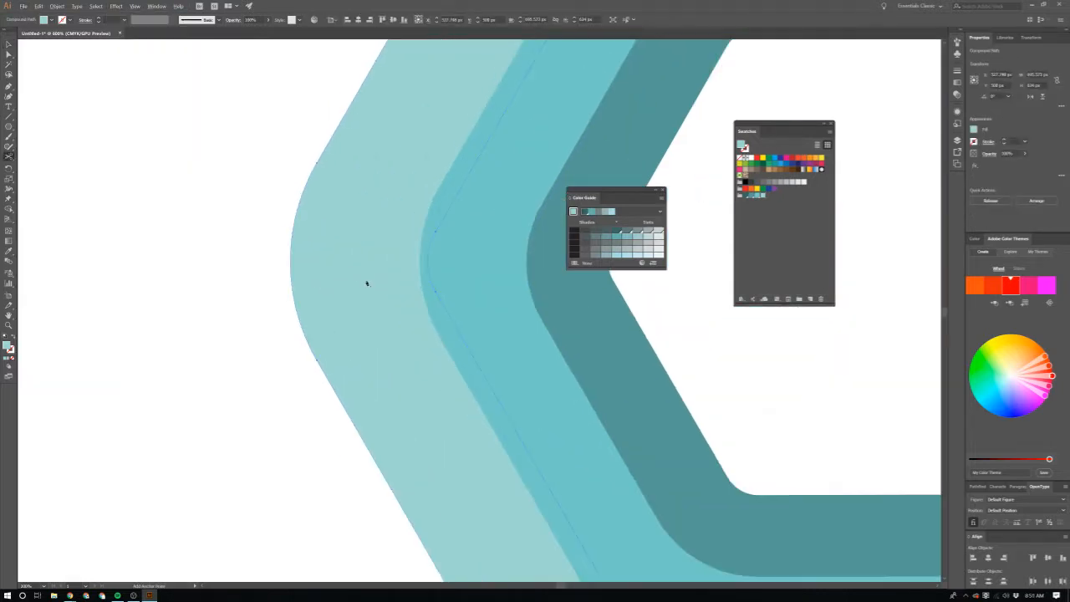
scroll(369, 277, "down", 3)
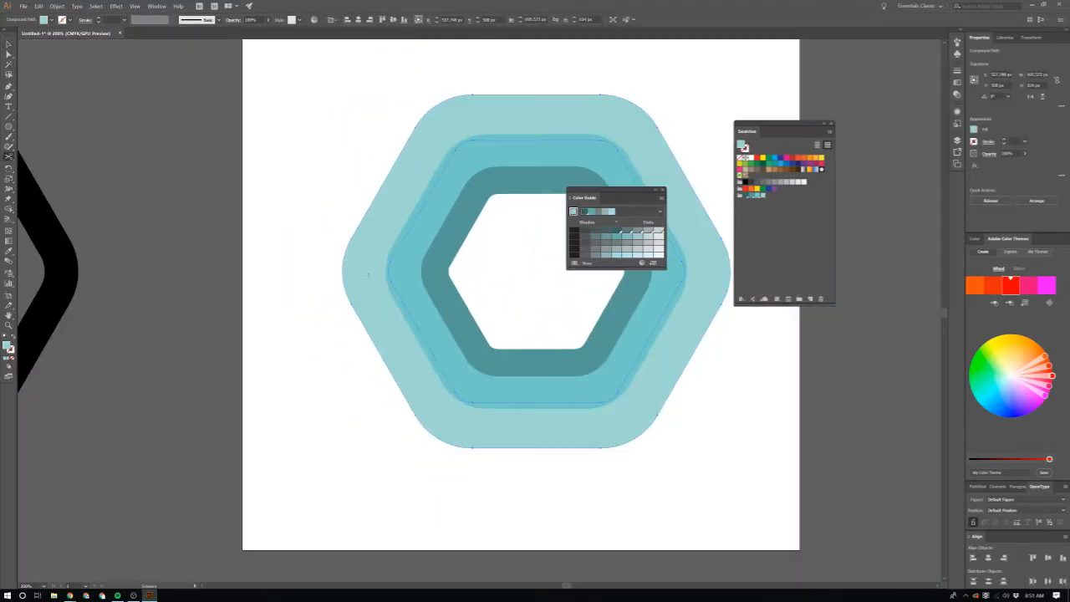
Step: Draw a rectangle about 905 x 372 px over the upper half of the hexagon rings and fill it with dark grey
left_click(306, 227)
scroll(306, 227, "right", 6)
key("m")
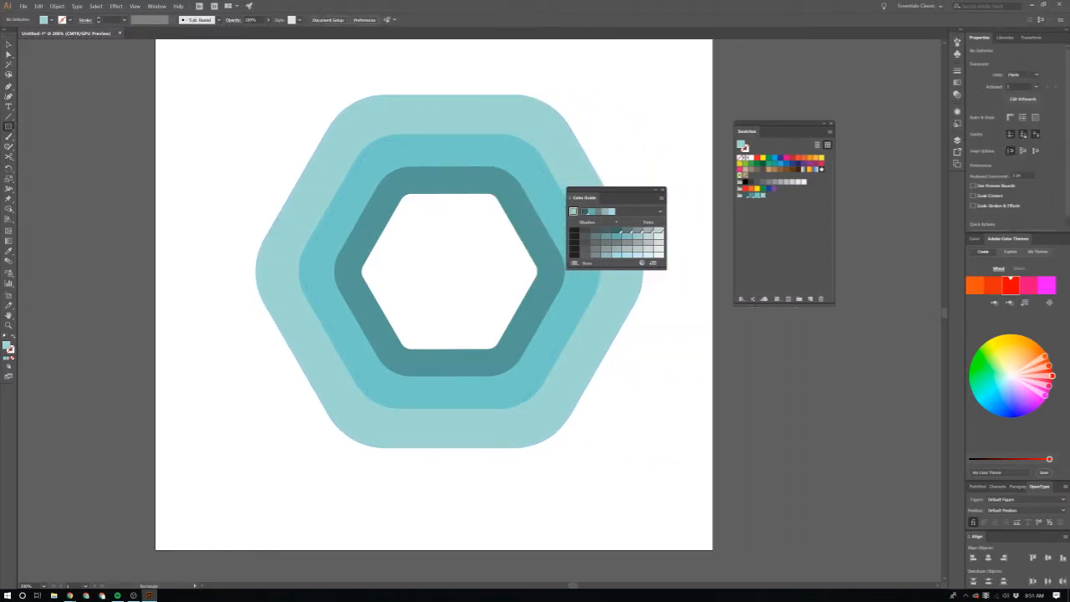
left_click_drag(193, 64, 698, 271)
scroll(652, 292, "right", 5)
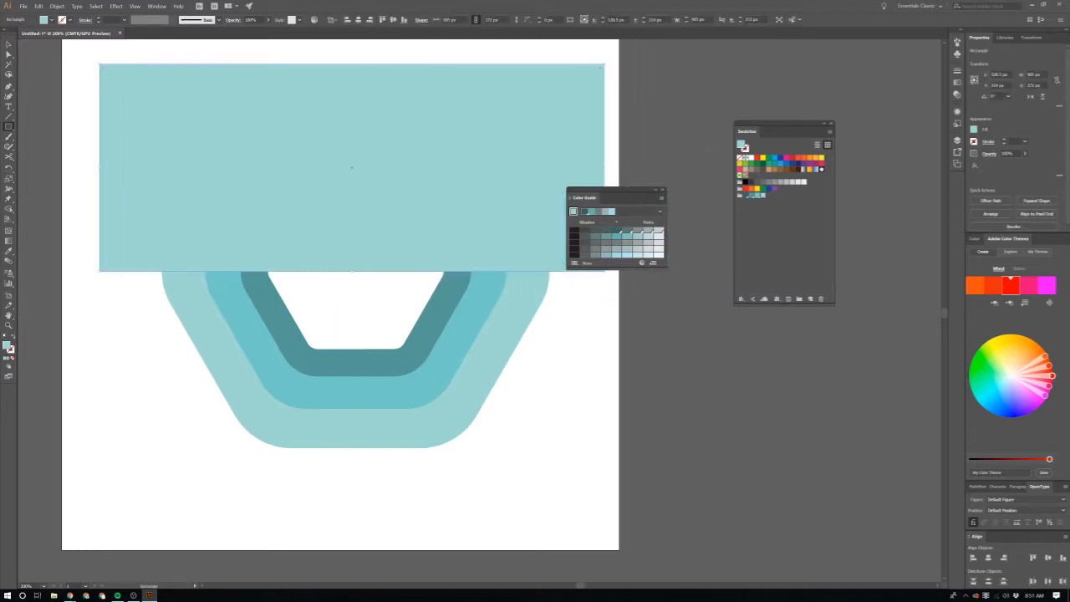
left_click(752, 183)
key("v")
Step: Try to cut all three hexagon rings at once with the dark rectangle using Minus Front
scroll(449, 336, "up", 3)
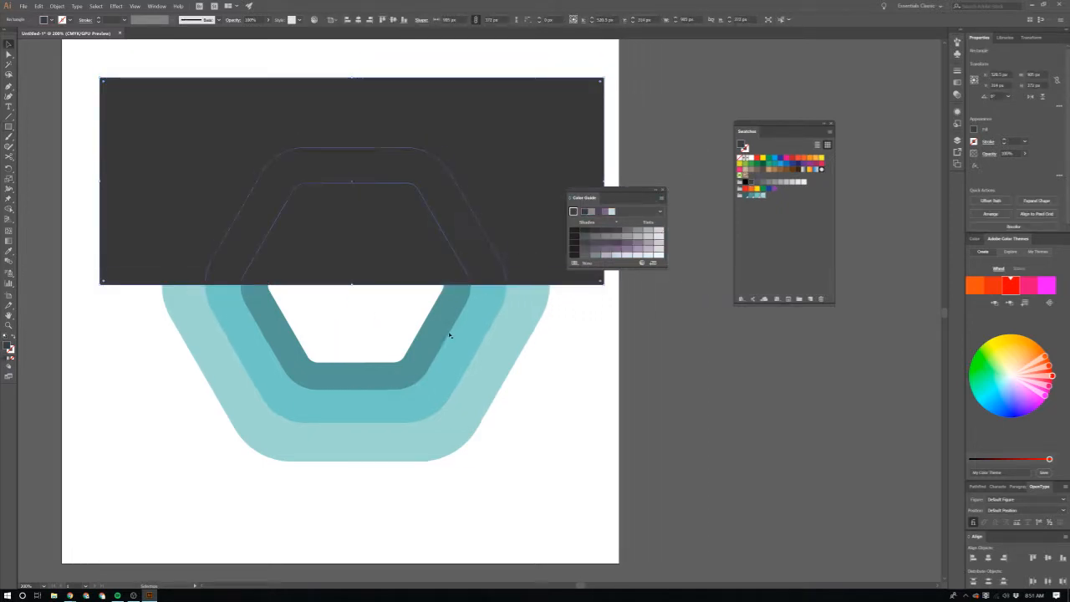
scroll(448, 337, "left", 1)
scroll(447, 337, "down", 3)
scroll(378, 367, "up", 2)
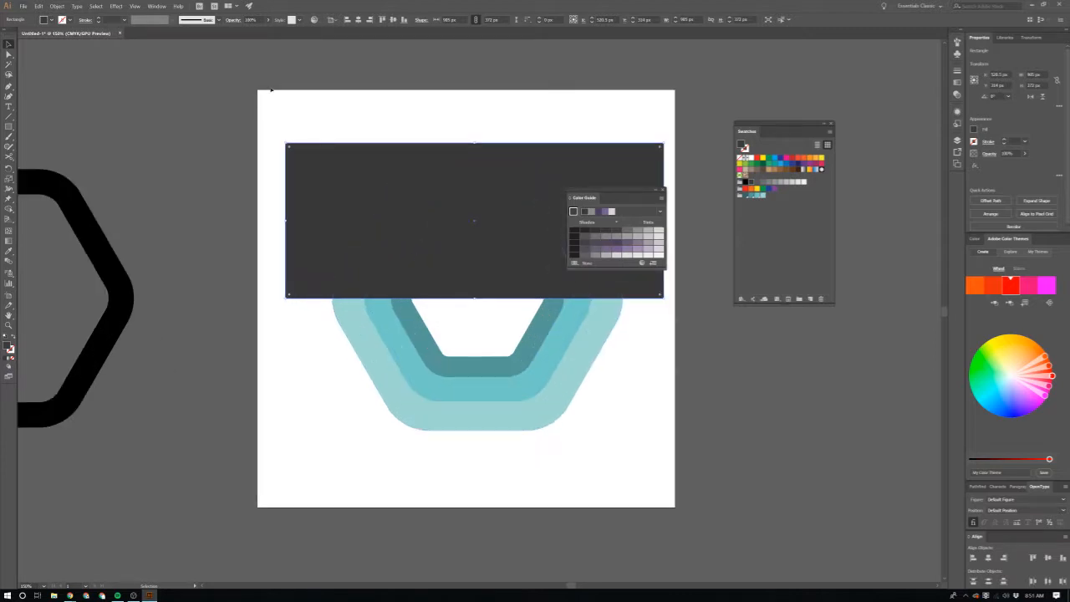
left_click_drag(643, 443, 645, 442)
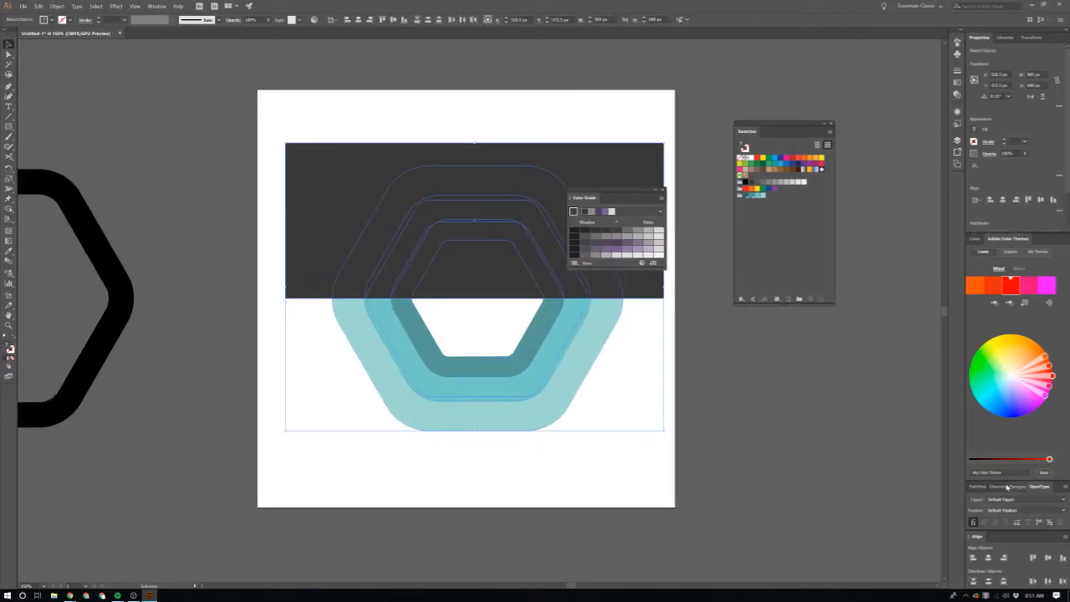
left_click(980, 487)
left_click(989, 502)
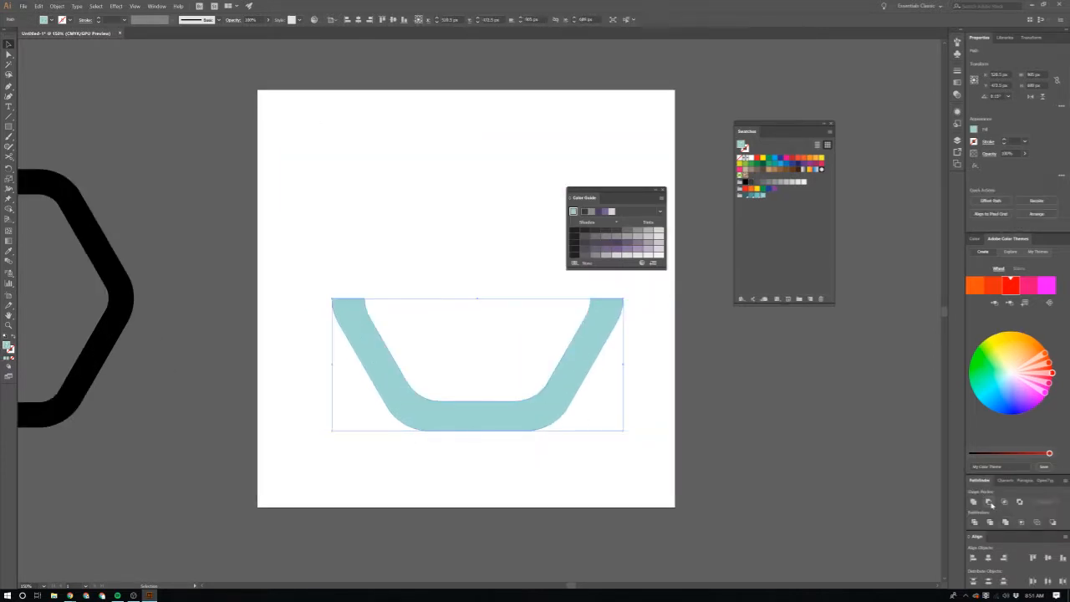
key("ctrl+z")
left_click(737, 397)
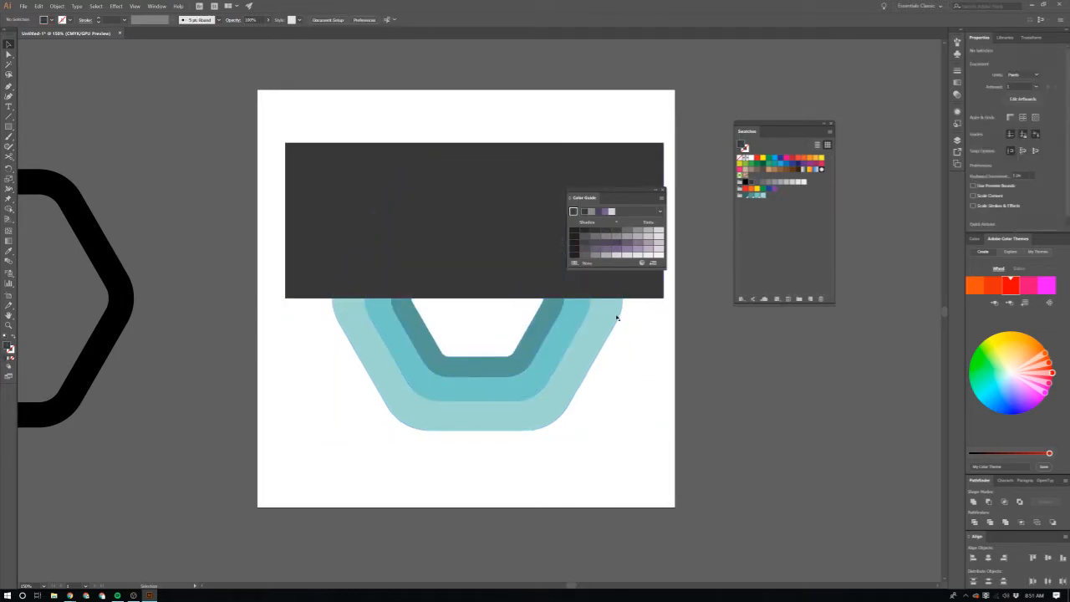
Step: Try to subtract the single dark rectangle from only the outer hexagon ring with Minus Front
left_click(616, 317)
left_click(525, 253, "shift")
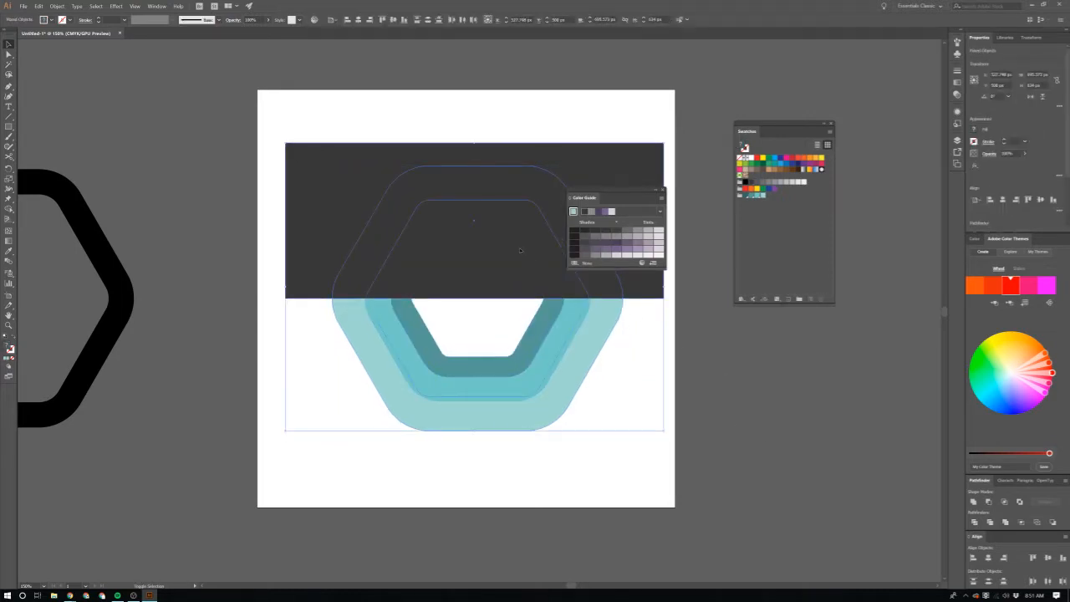
left_click(988, 502)
left_click(519, 290)
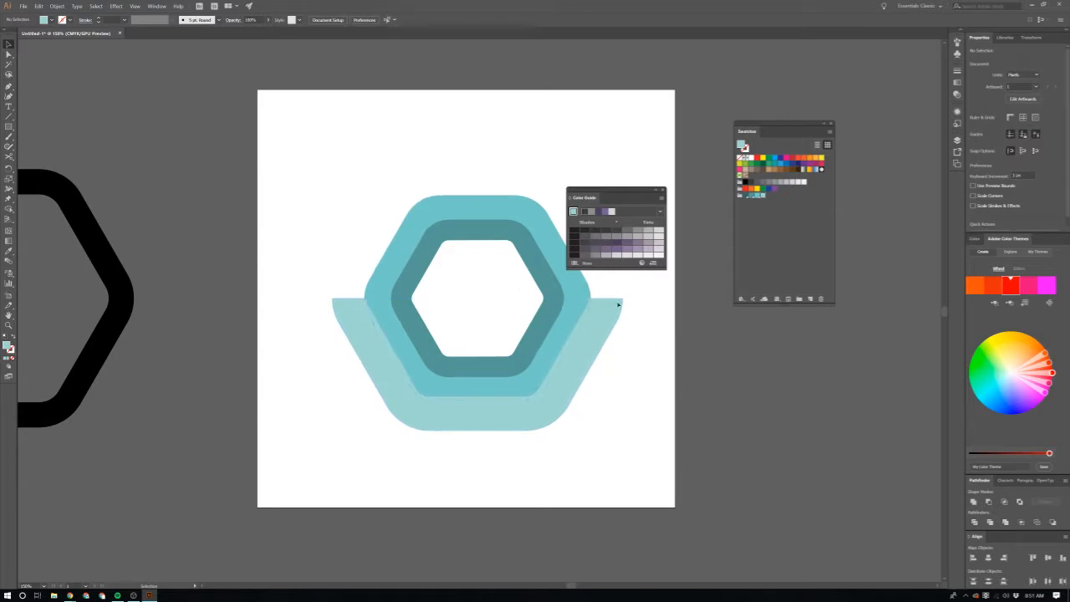
key("ctrl+z")
key("ctrl+z")
key("ctrl+z")
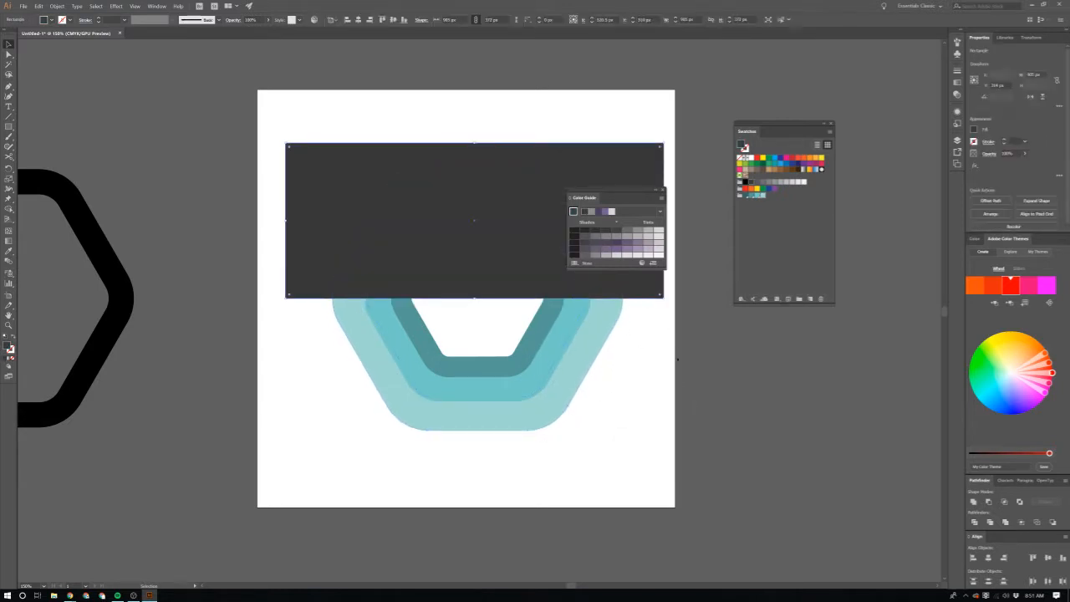
Step: Duplicate the dark rectangle in place so that each hexagon ring has its own cutting shape
left_click(685, 379)
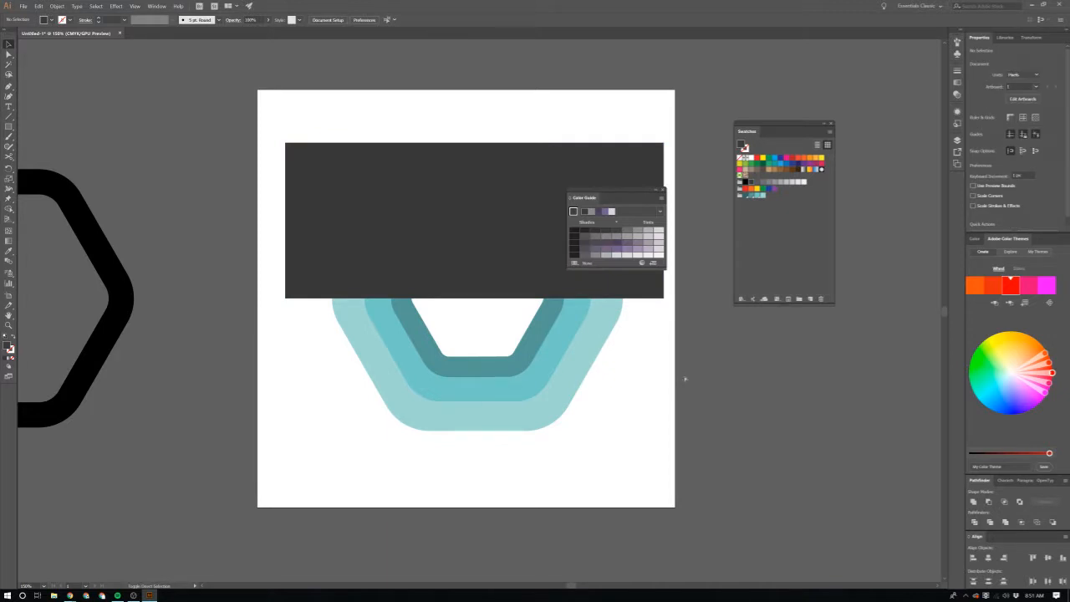
key("ctrl+z")
key("ctrl+z")
key("ctrl+z")
key("ctrl+z")
key("ctrl+z")
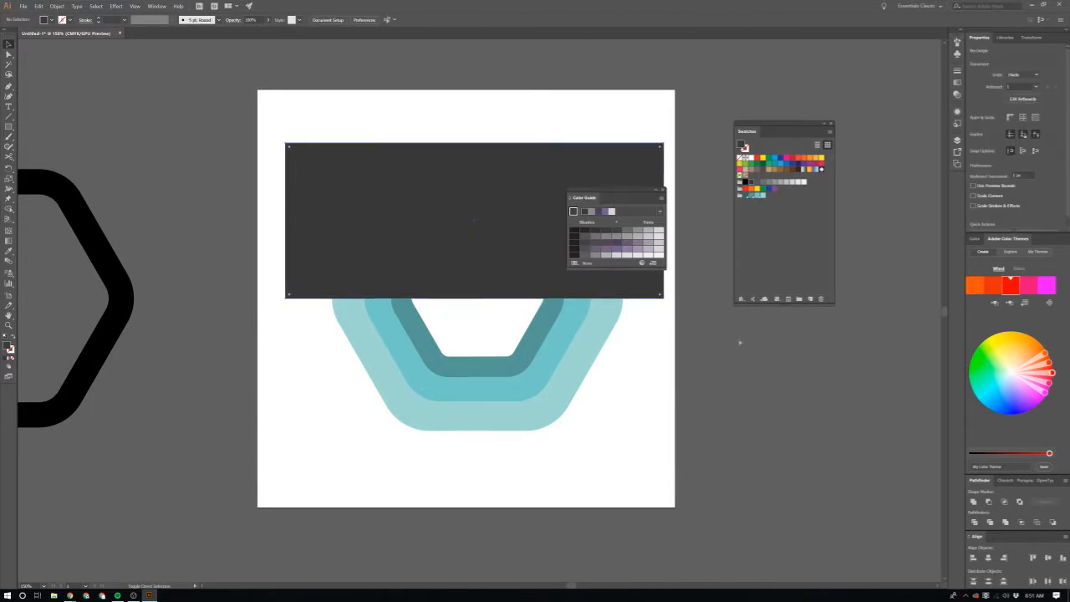
key("ctrl+z")
key("ctrl+z")
key("ctrl+z")
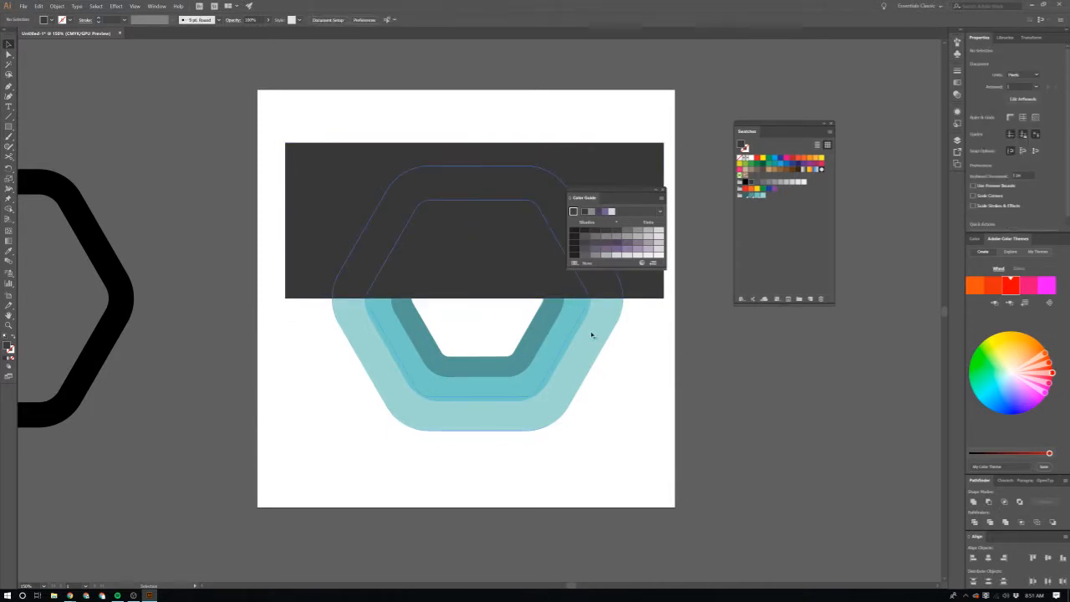
Step: Subtract one dark rectangle from each of the outer, middle and inner rings with Minus Front, keeping their lower halves
left_click(592, 336)
left_click(640, 173, "shift")
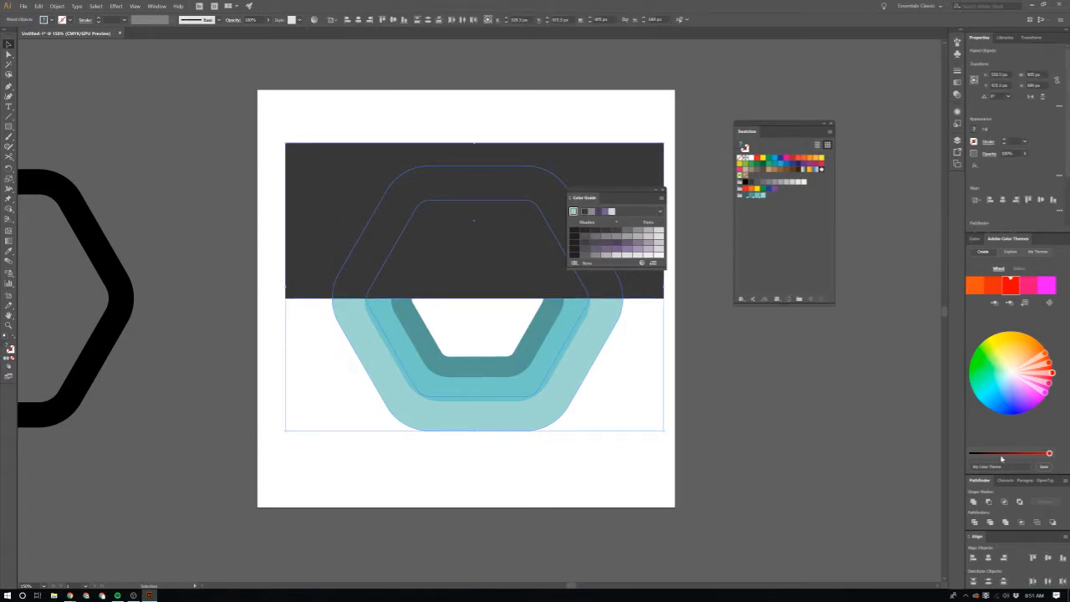
left_click(992, 501)
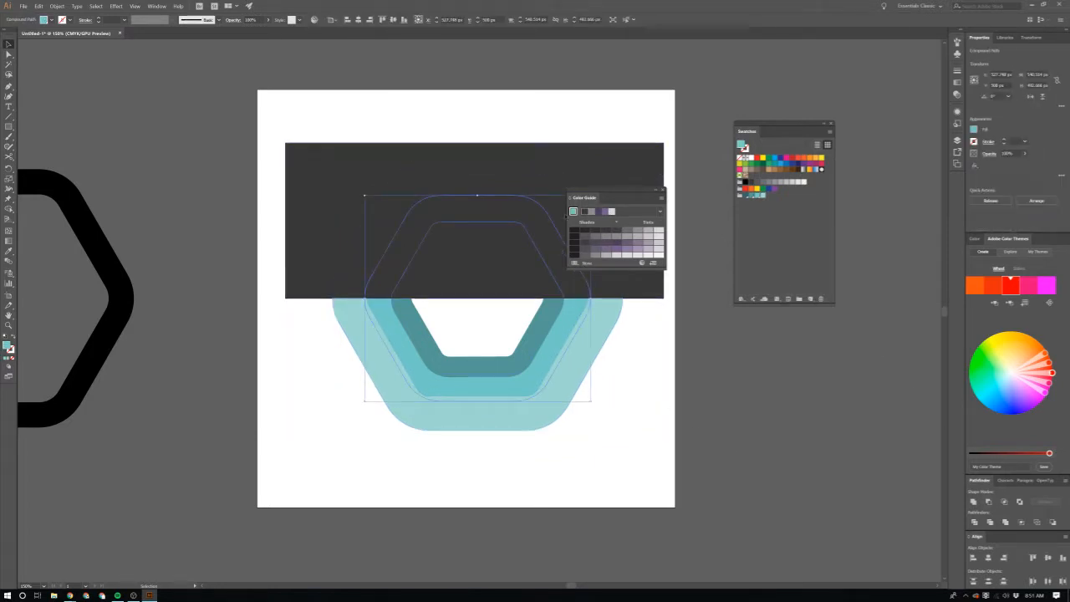
left_click(617, 173, "shift")
left_click(990, 502)
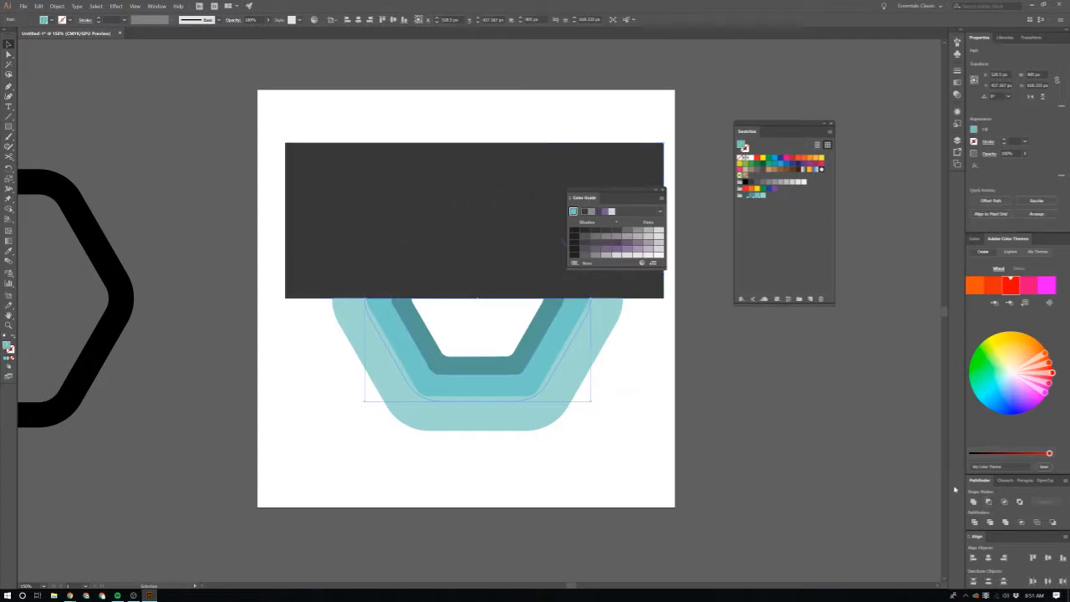
left_click(627, 175, "shift")
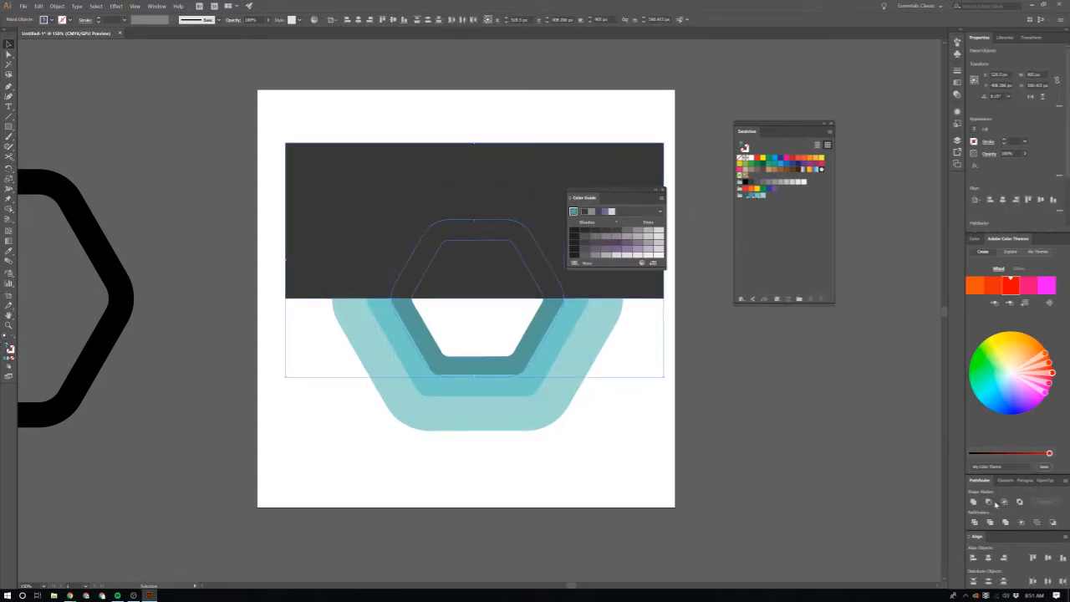
Step: Delete the leftover dark rectangle and its stray copy beside the artboard
left_click(591, 162)
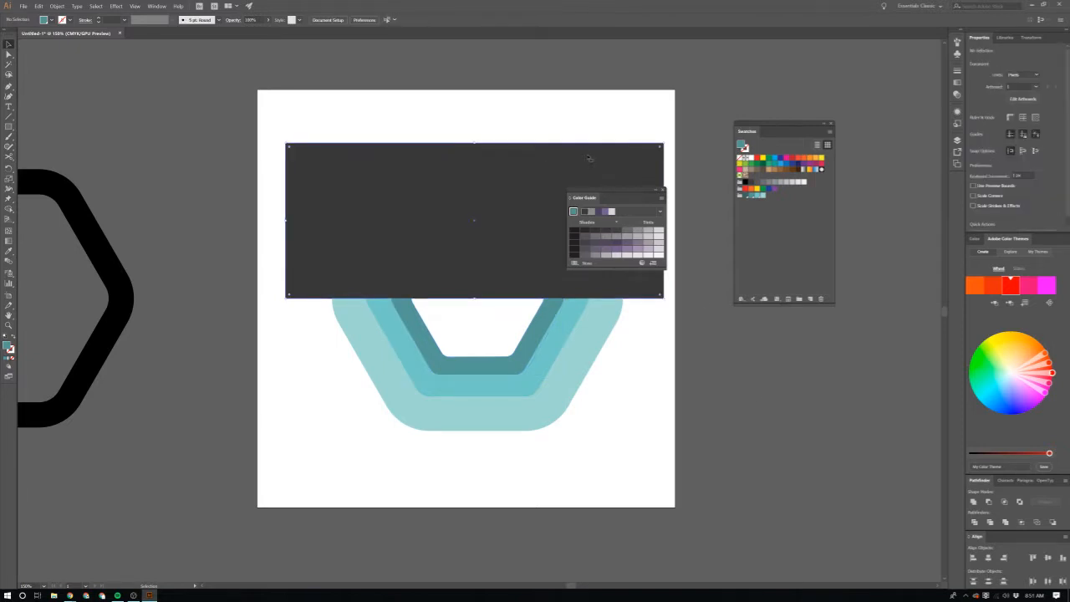
key("Return")
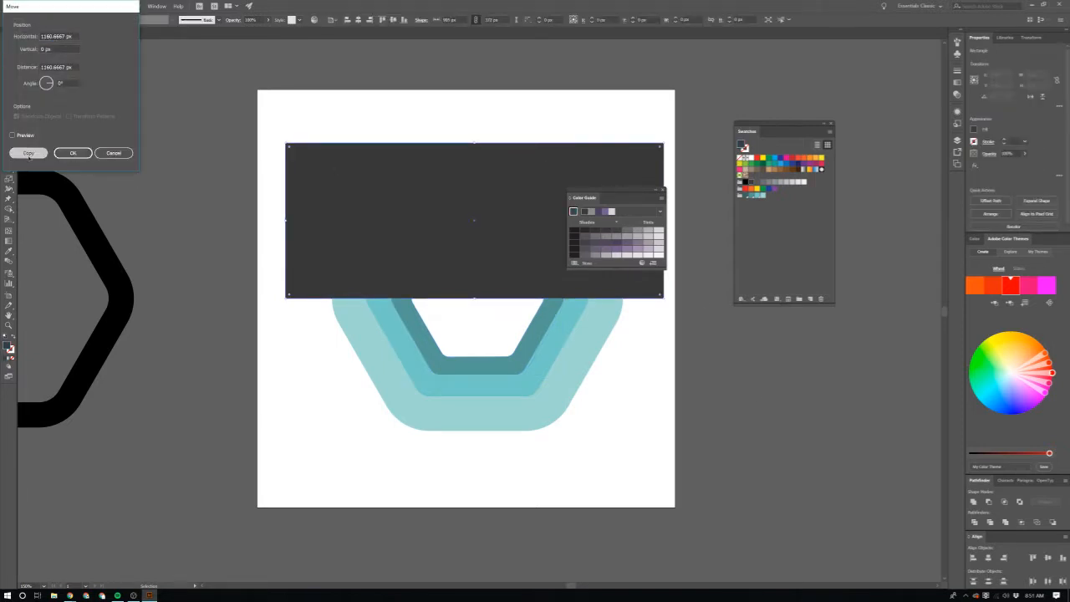
left_click(27, 153)
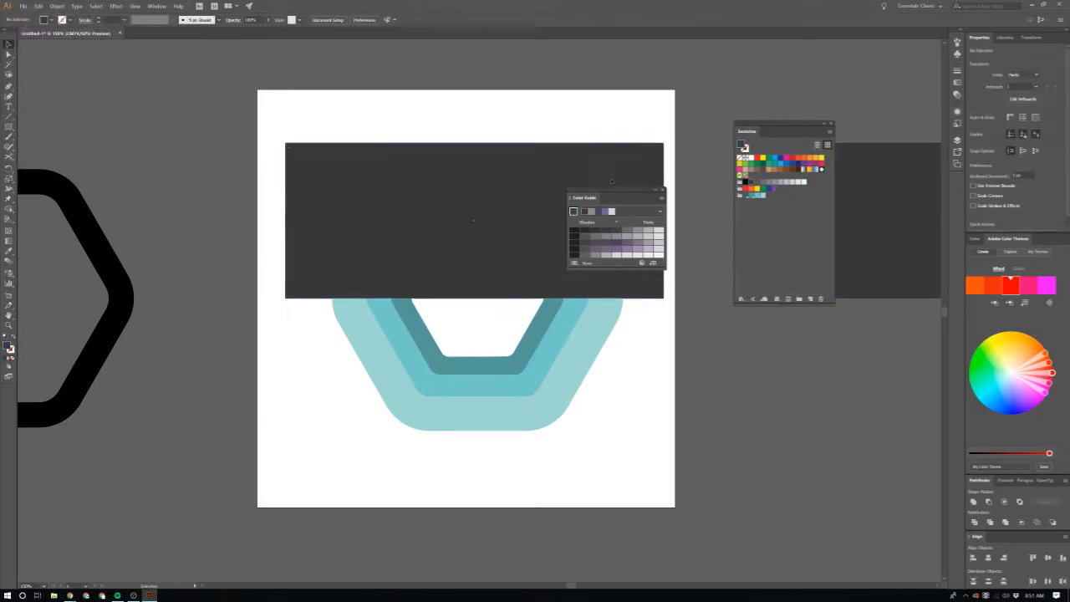
key("Delete")
left_click(889, 215)
key("Delete")
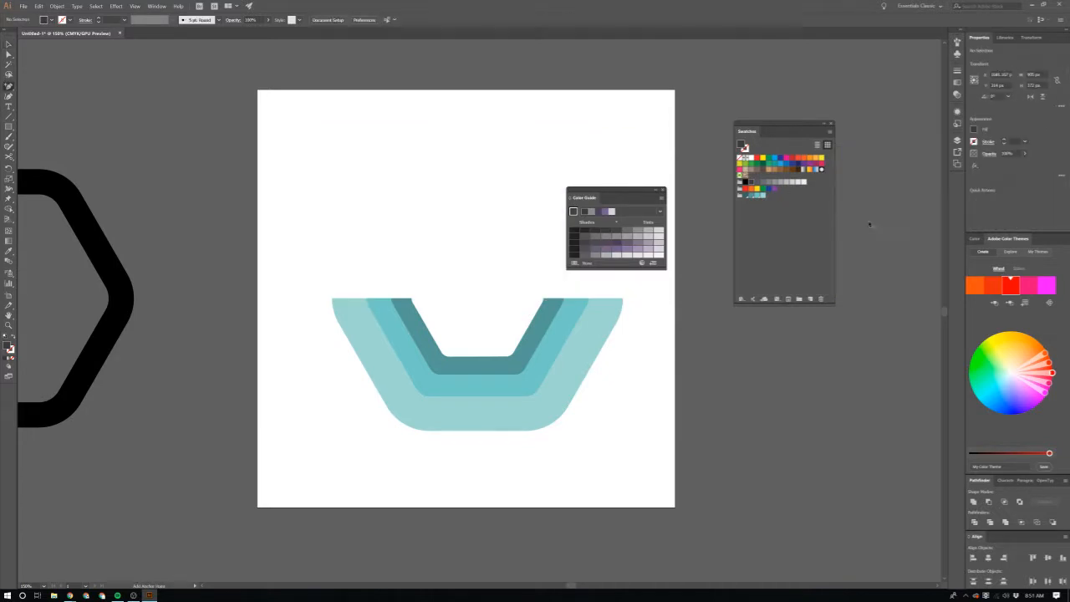
key("plus")
left_click(589, 401)
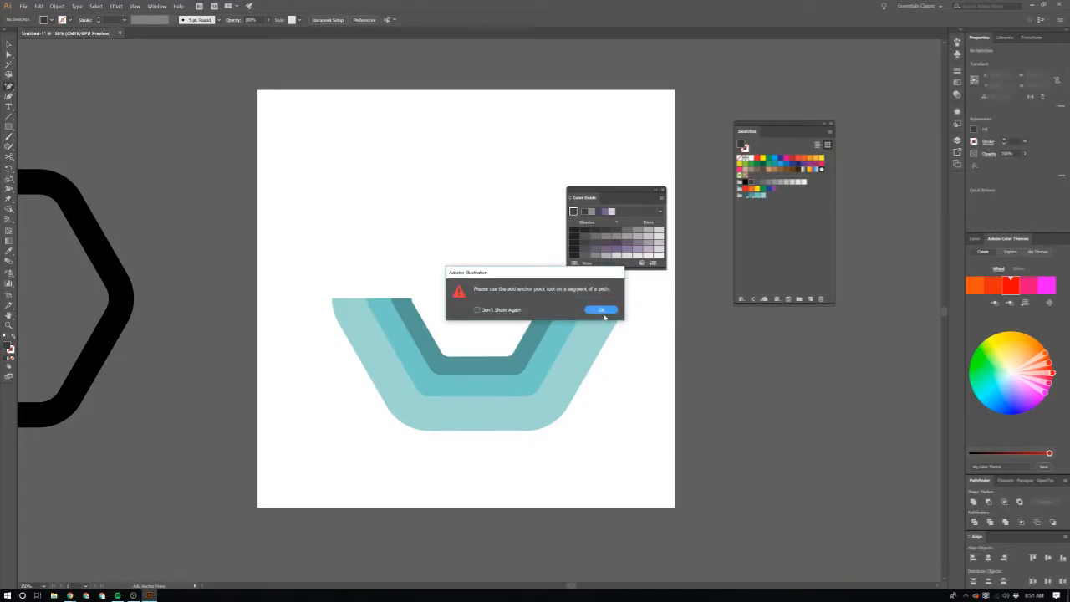
left_click(601, 311)
scroll(633, 418, "up", 2)
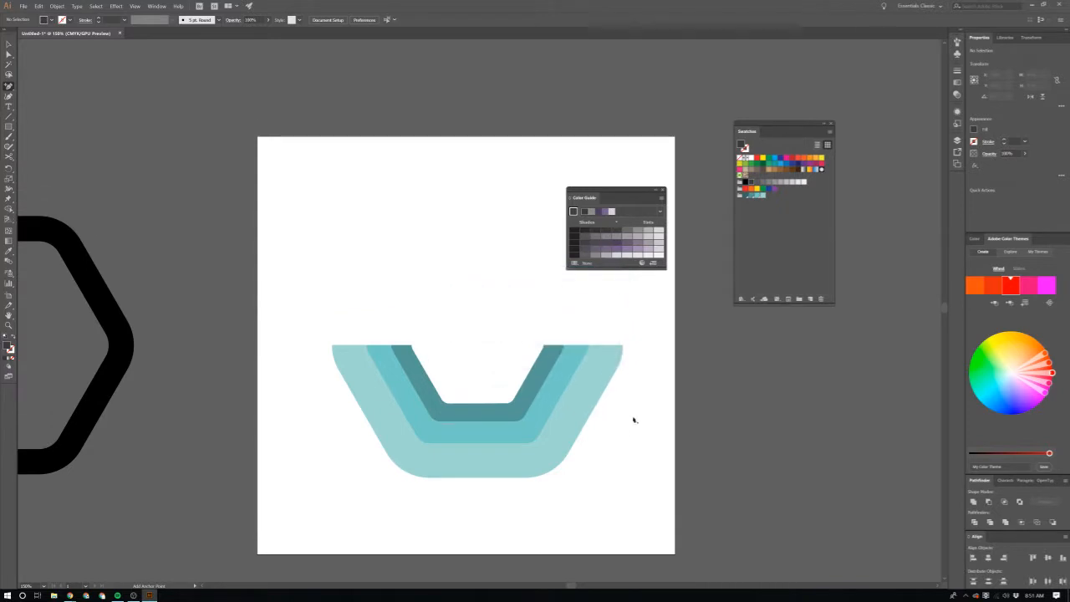
scroll(625, 460, "right", 1)
key("v")
left_click_drag(282, 279, 628, 527)
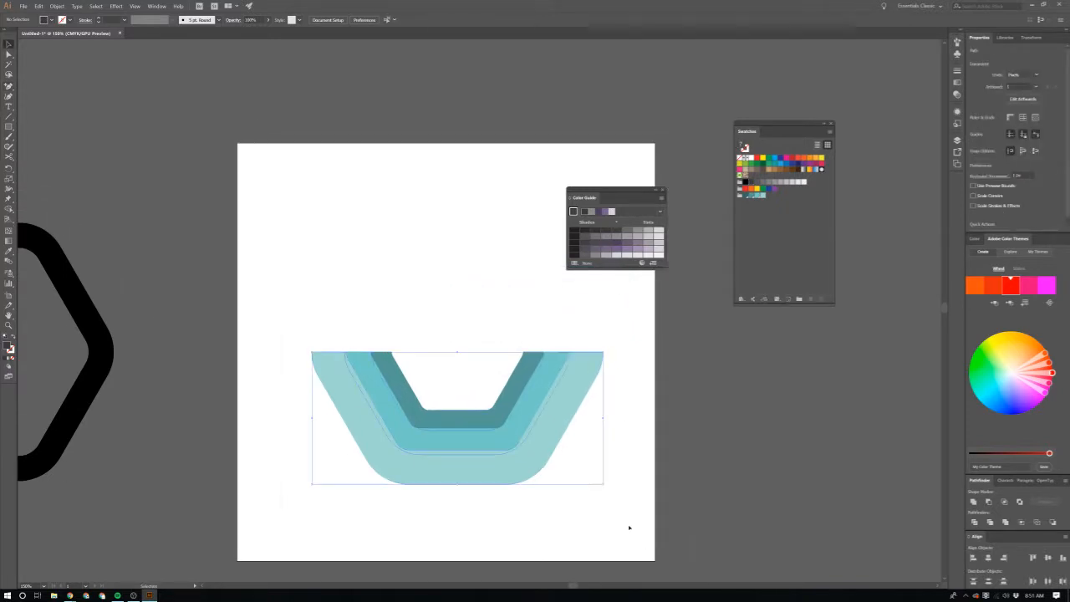
left_click(498, 298)
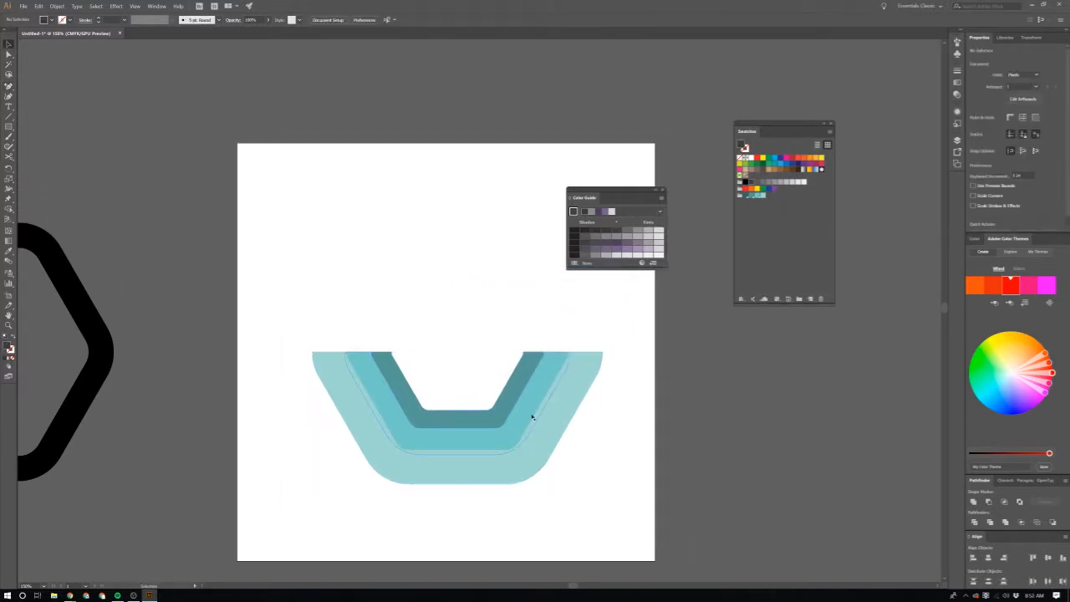
Step: Scale the middle half-ring proportionally from its centre to about 568 px wide and move it up against the outer half-ring
left_click(531, 418)
scroll(530, 425, "up", 1)
scroll(485, 451, "left", 1)
scroll(480, 452, "up", 2)
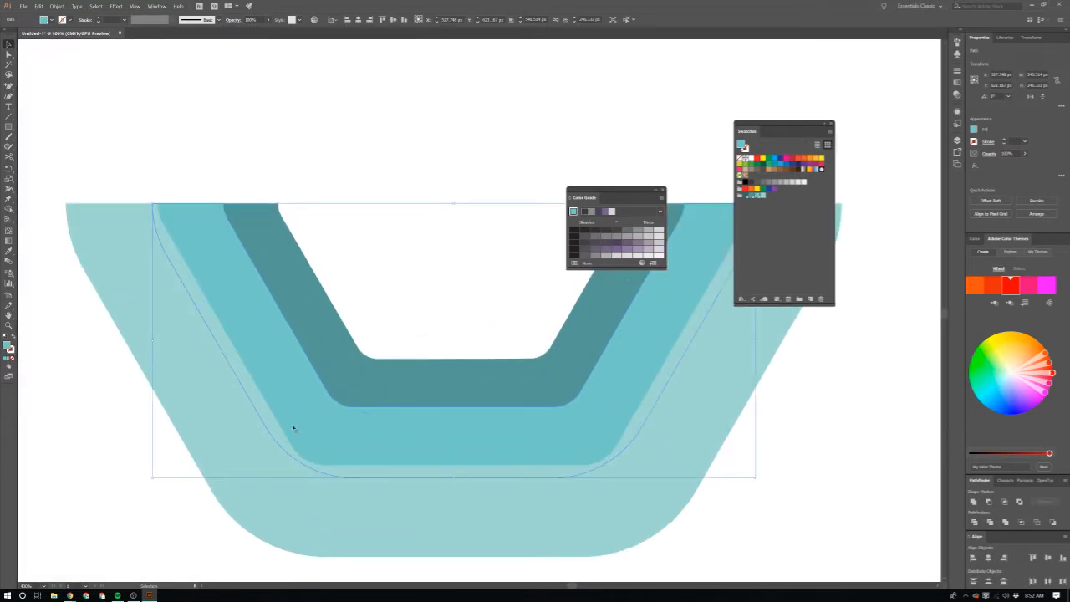
left_click(159, 423)
left_click(421, 422)
left_click_drag(755, 478, 770, 485)
left_click(596, 421, "shift")
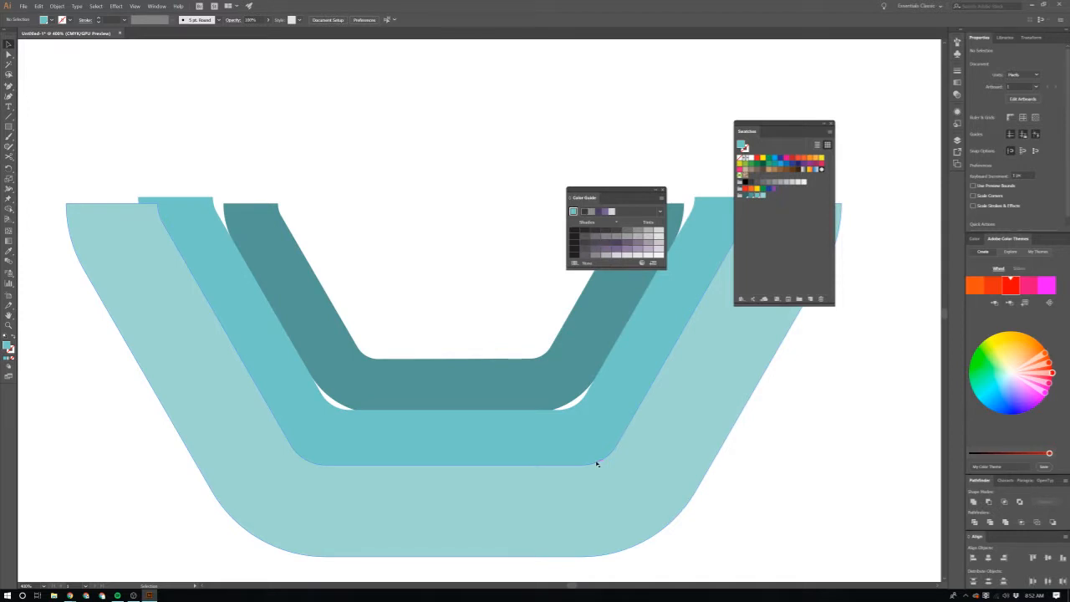
left_click(596, 432)
left_click_drag(597, 433, 596, 418)
Step: Scale the inner half-ring proportionally from its centre to about 468 px wide and move it up against the middle half-ring
scroll(669, 449, "up", 2)
left_click(447, 281)
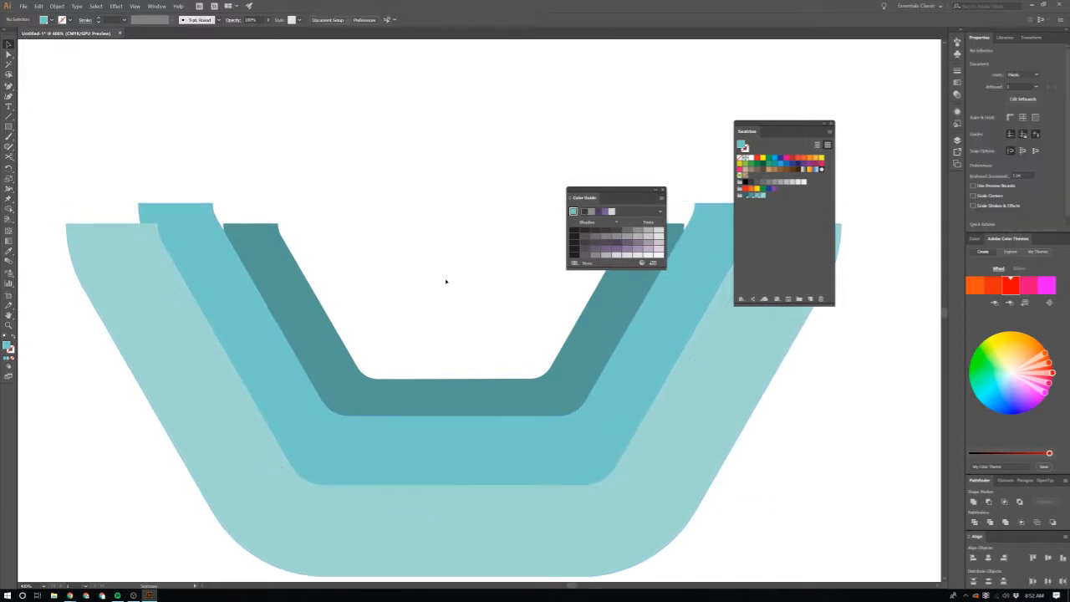
left_click(475, 397)
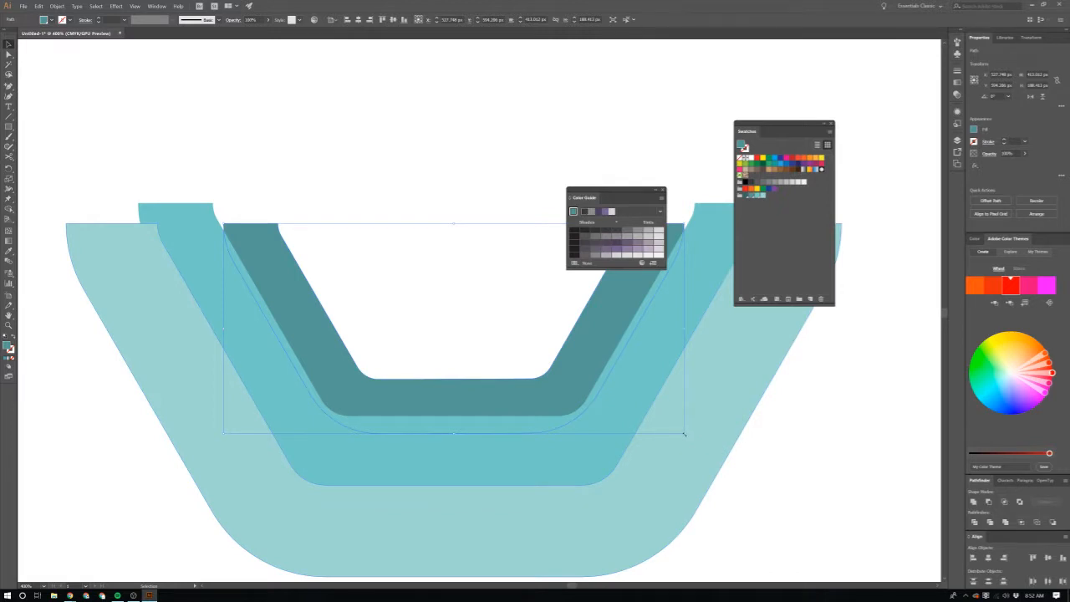
left_click_drag(684, 434, 716, 448)
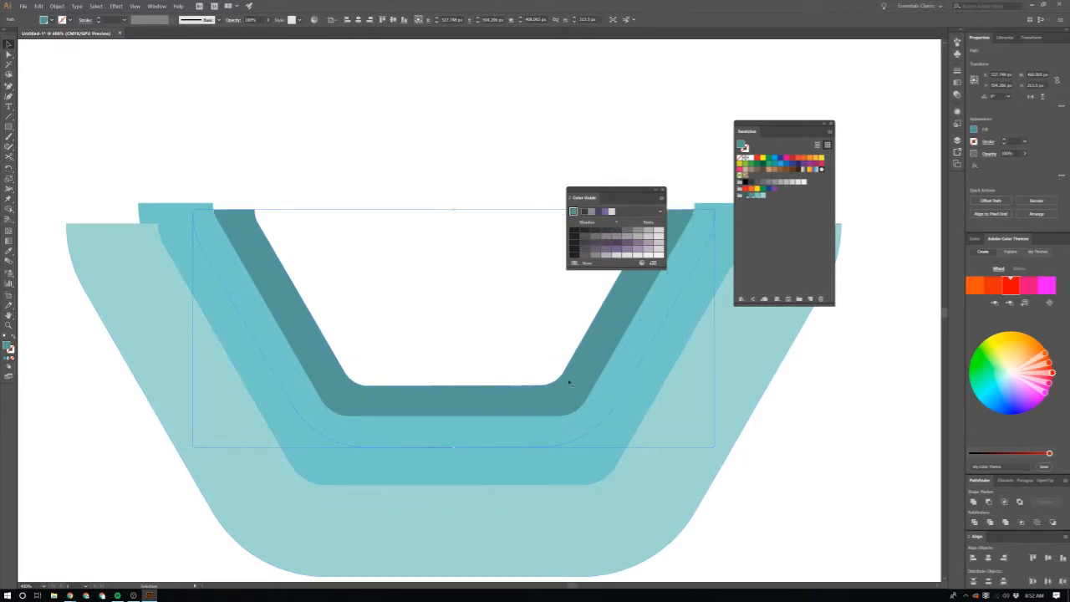
left_click_drag(569, 382, 568, 361)
scroll(567, 377, "down", 2)
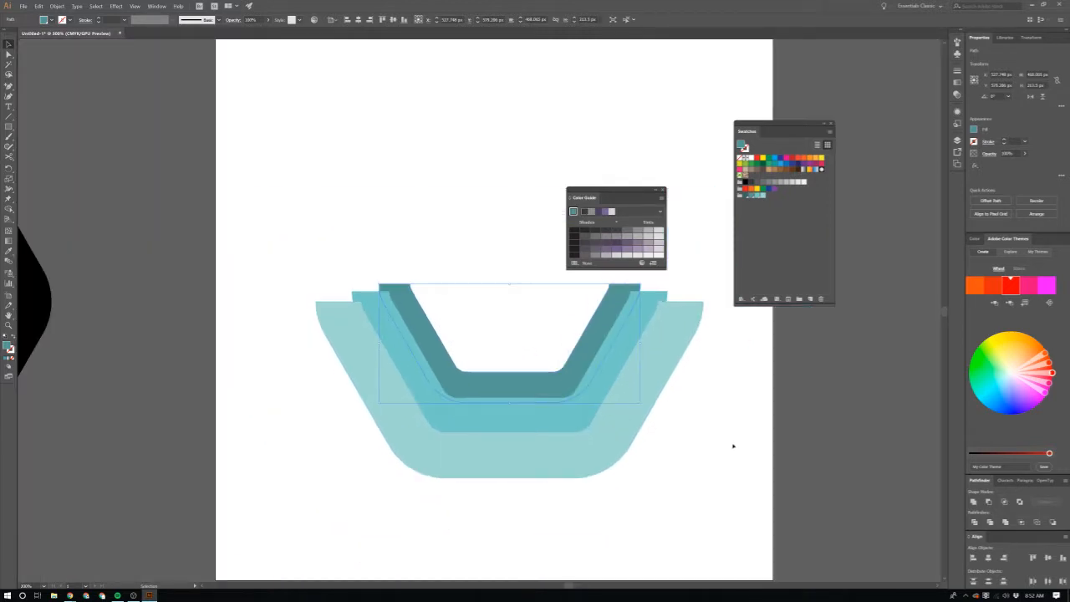
left_click(733, 446)
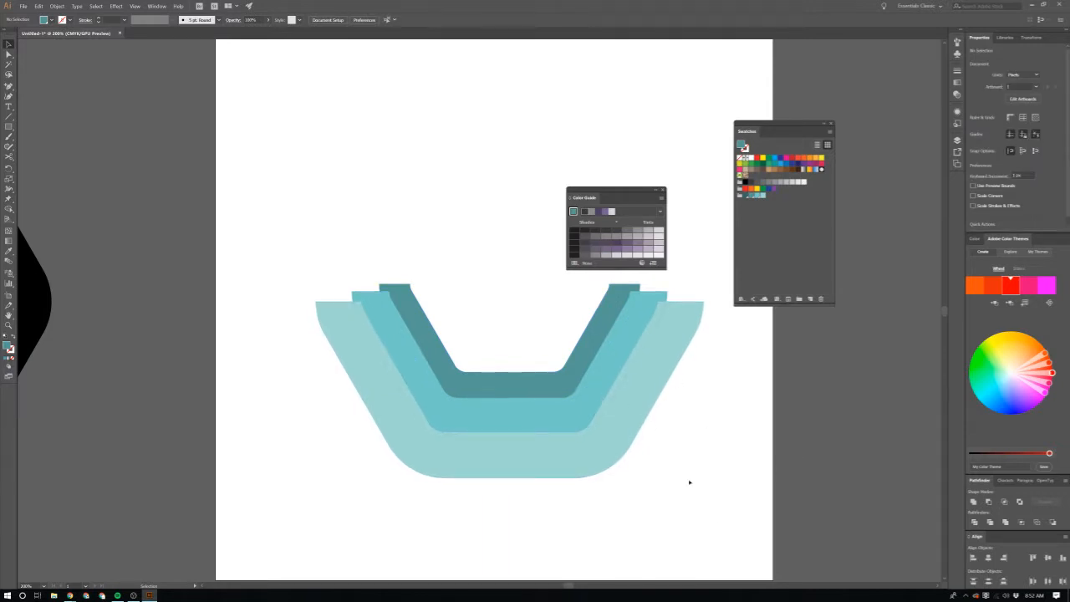
Step: Try to shift the middle and inner half-rings slightly down together against the outer half-ring, and undo the move
scroll(690, 482, "up", 1)
left_click_drag(521, 416, 538, 413)
left_click(748, 463)
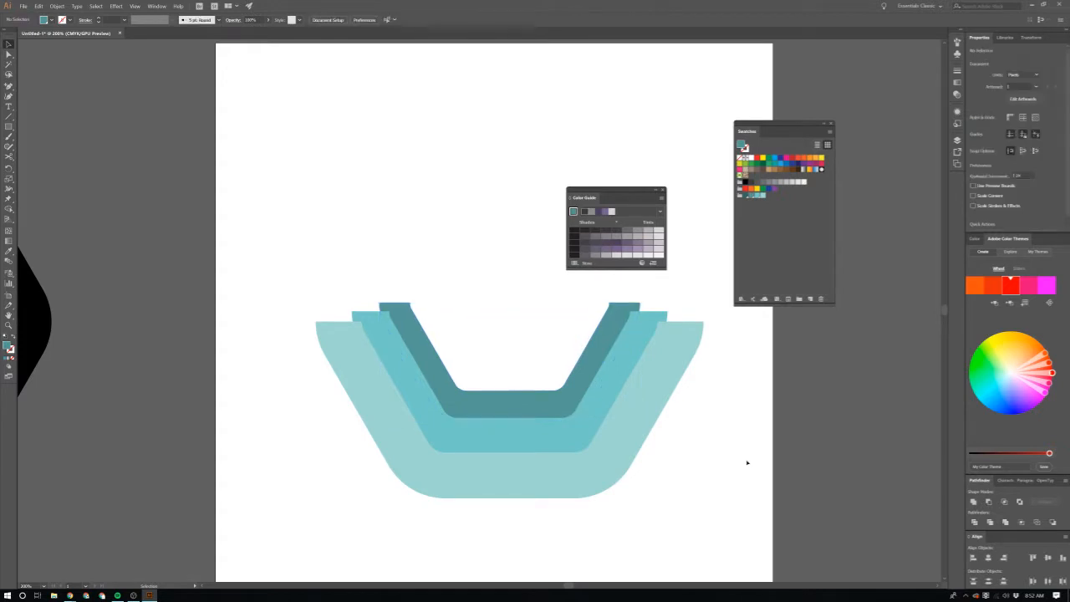
left_click(593, 413)
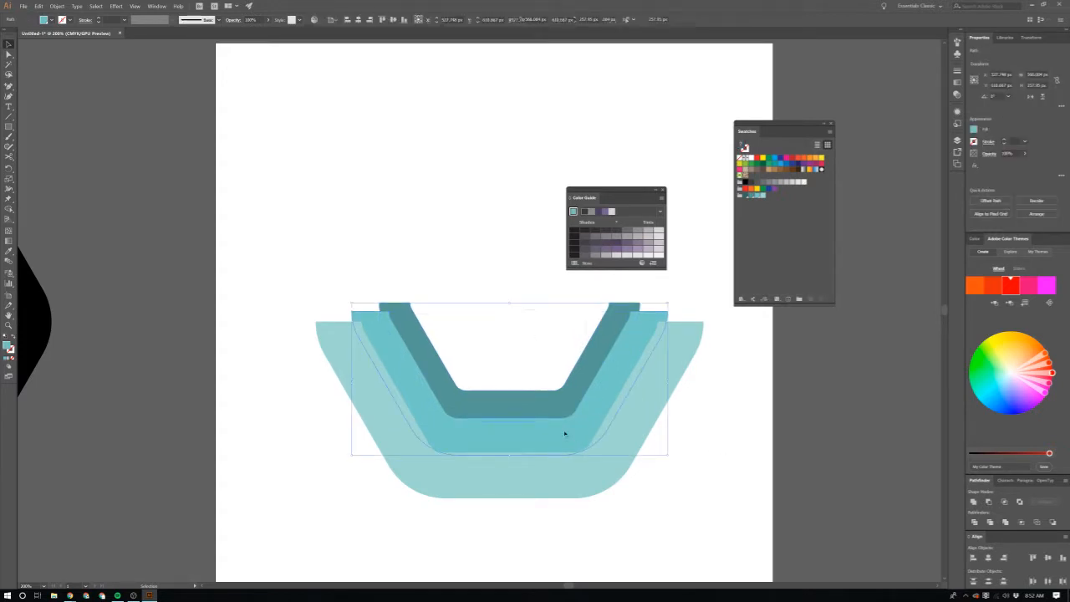
left_click_drag(571, 438, 573, 442)
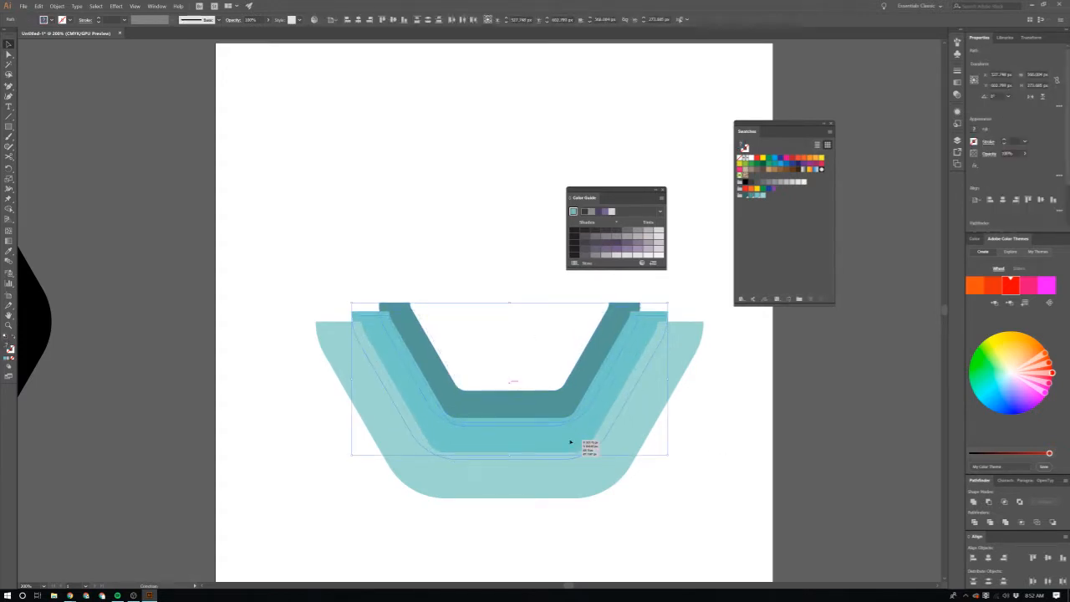
left_click(718, 476)
key("ctrl+z")
left_click(636, 435)
left_click(705, 449)
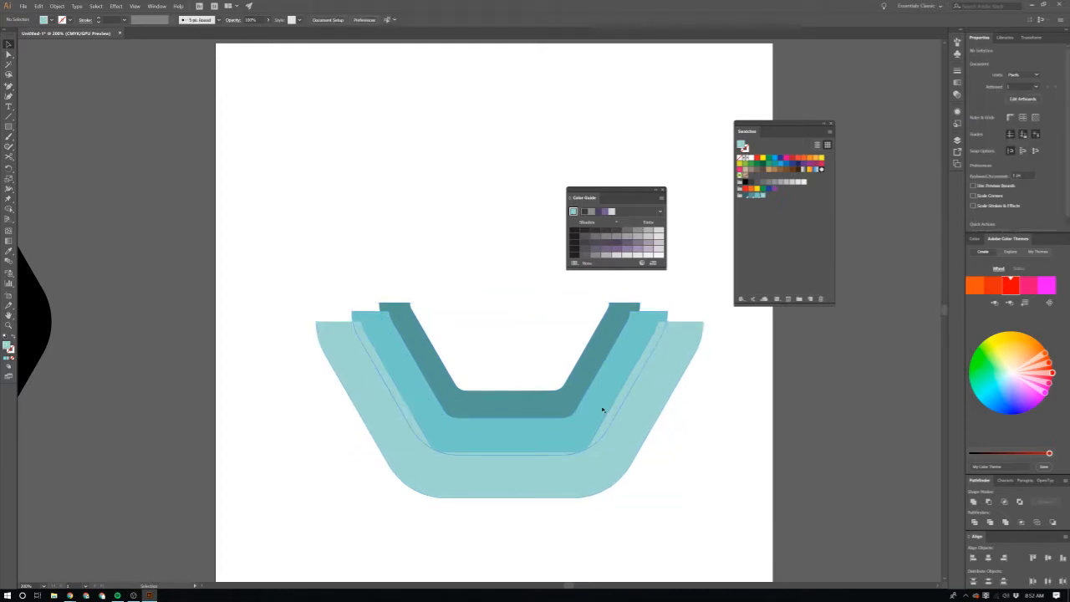
left_click(602, 409)
left_click(665, 451)
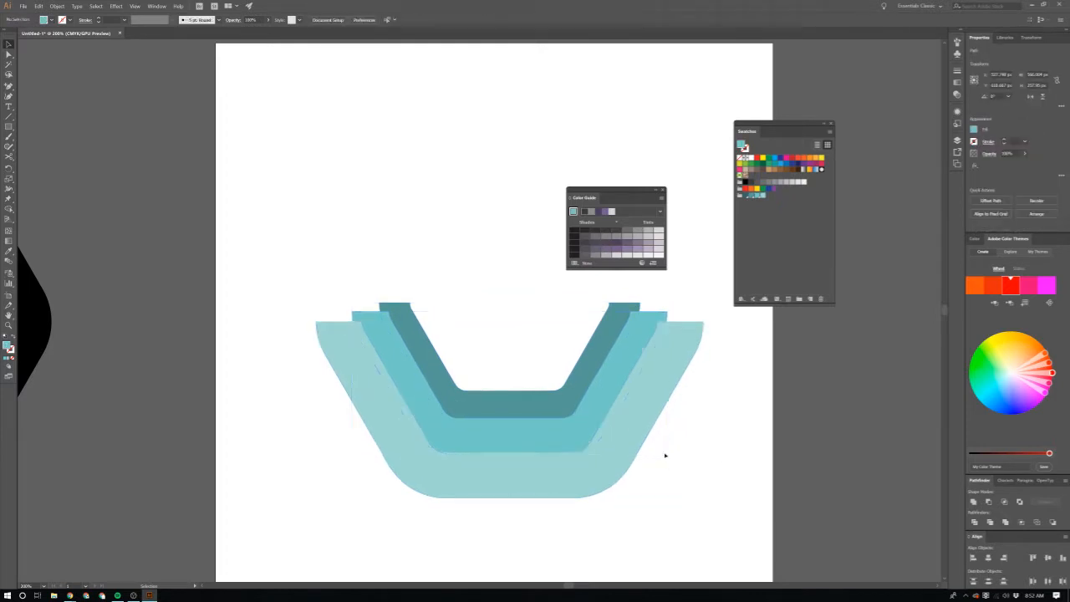
Step: Scale the middle half-ring proportionally from its centre to about 607 px wide and move it up against the outer half-ring
left_click(615, 421)
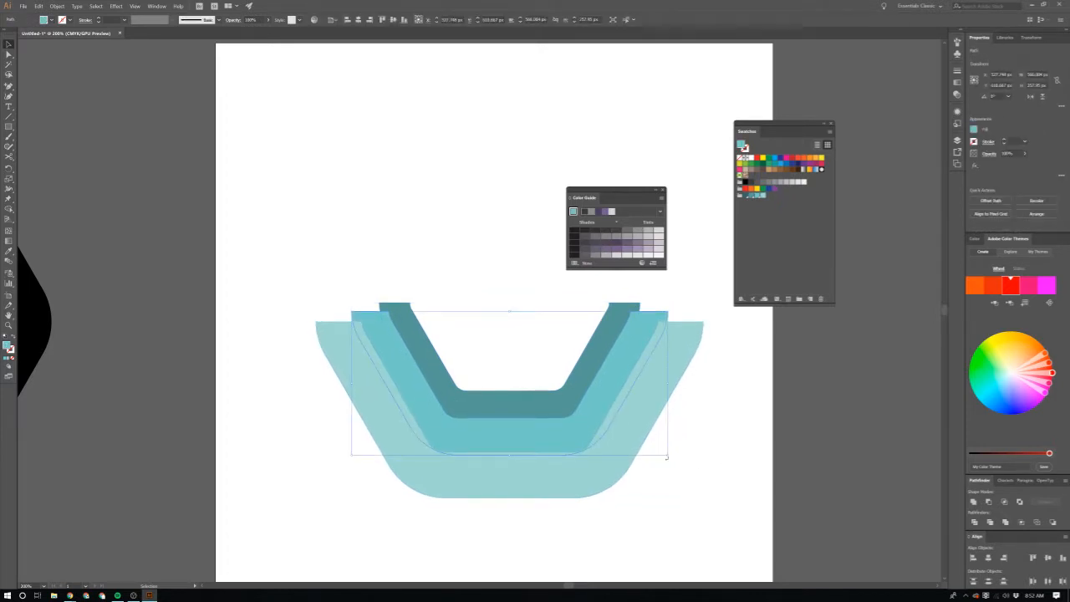
left_click_drag(667, 456, 680, 460)
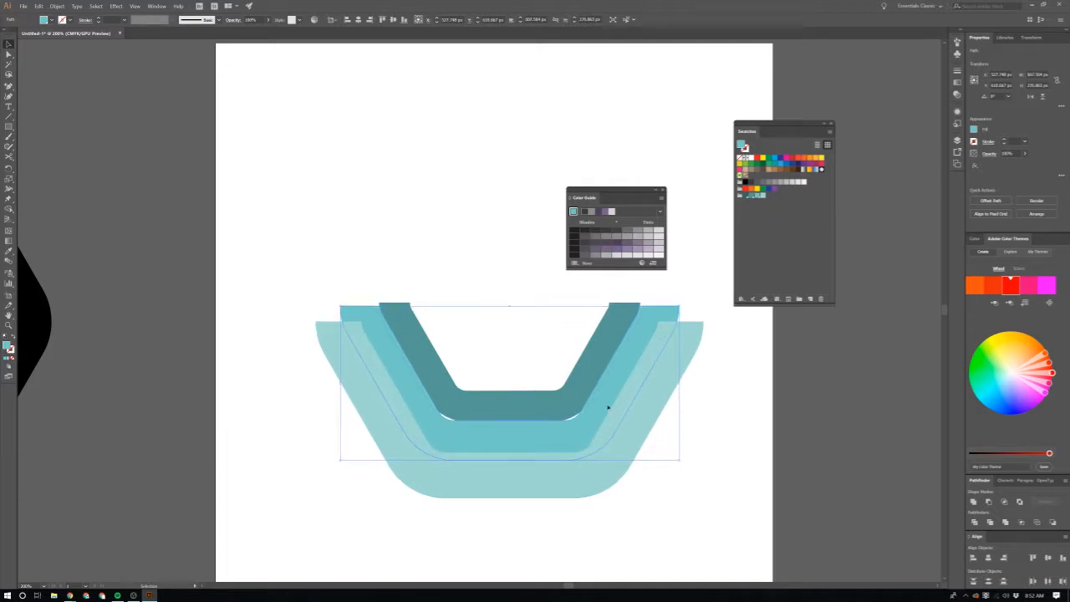
left_click_drag(603, 399, 607, 402)
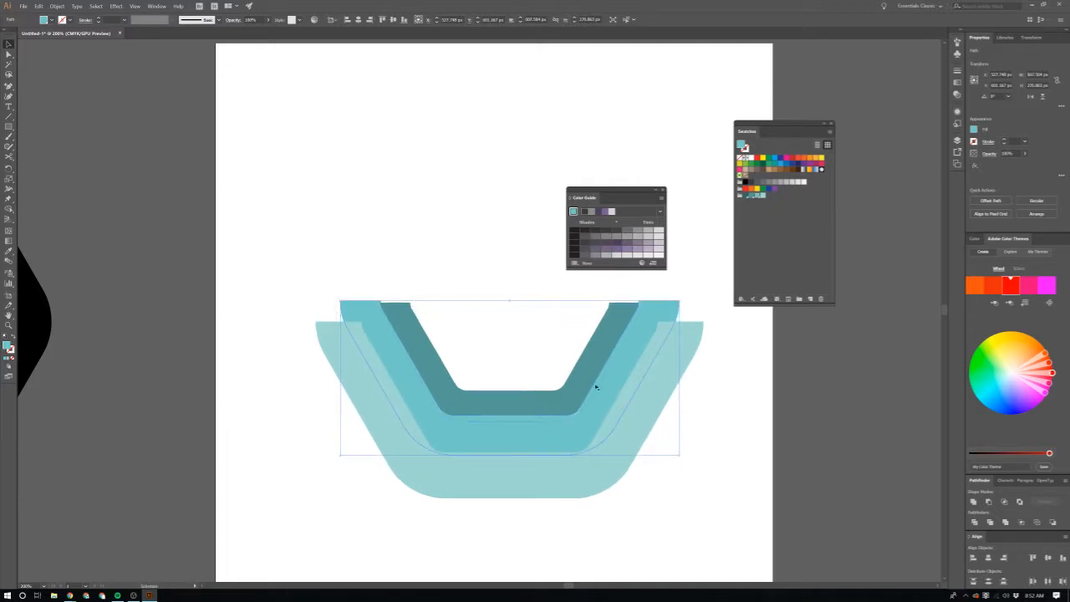
left_click(665, 420)
Step: Scale the inner half-ring proportionally to about 557 px wide and move it up to sit against the middle half-ring
left_click(585, 377)
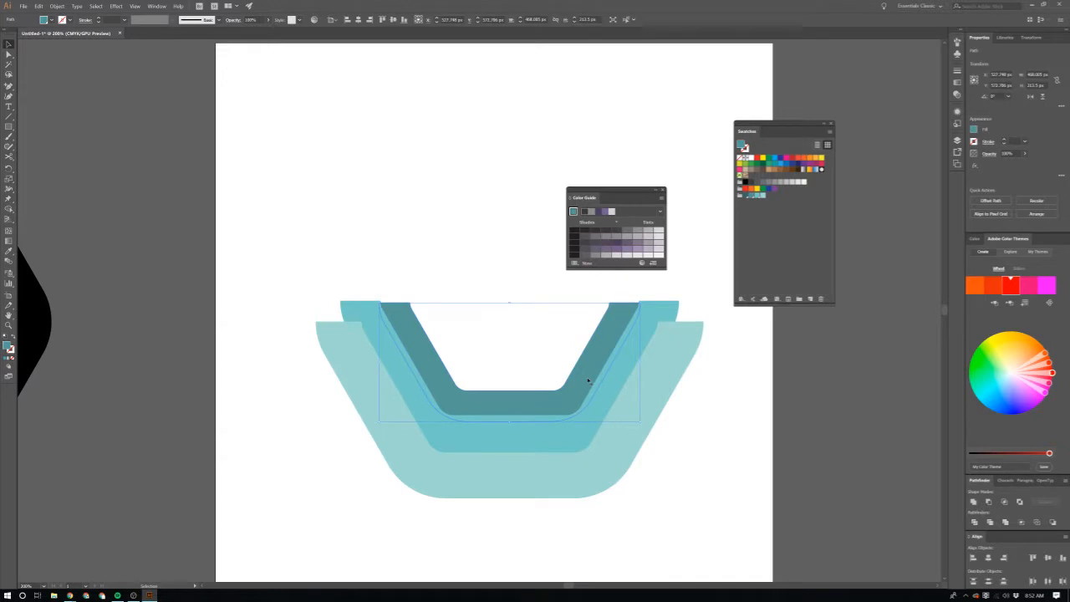
left_click_drag(643, 421, 655, 428)
left_click_drag(589, 383, 587, 373)
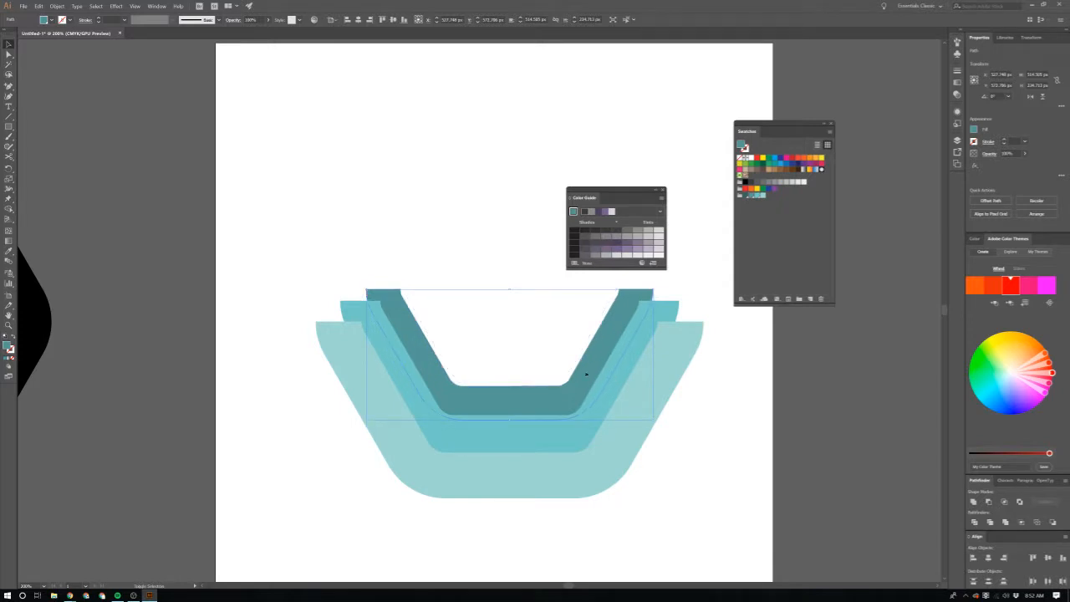
left_click(812, 502)
scroll(638, 497, "up", 2)
scroll(636, 495, "right", 1)
left_click(504, 444)
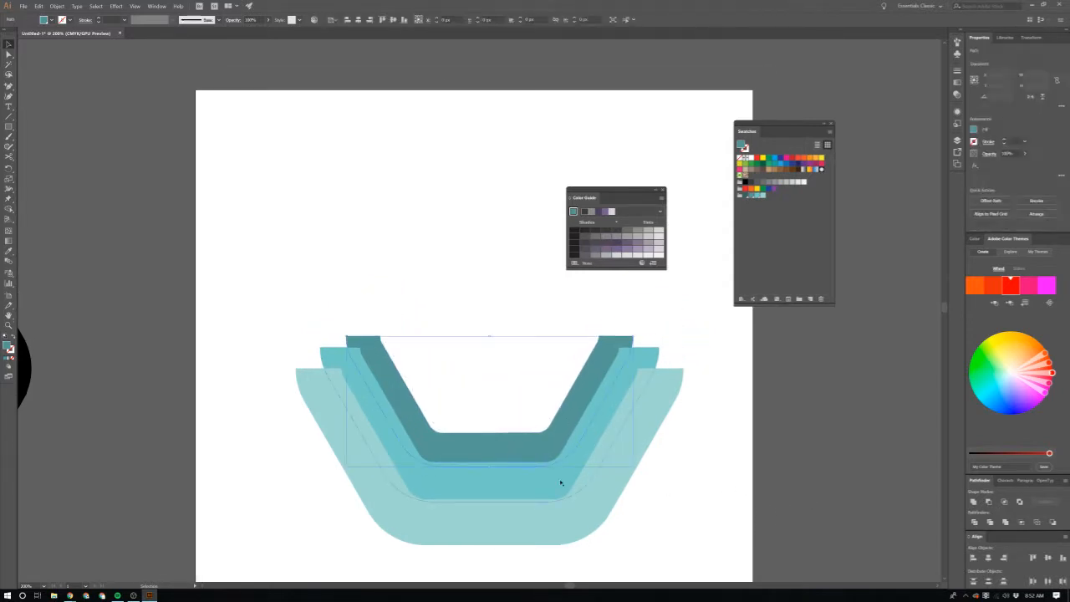
left_click_drag(633, 466, 644, 471)
left_click_drag(578, 434, 573, 430)
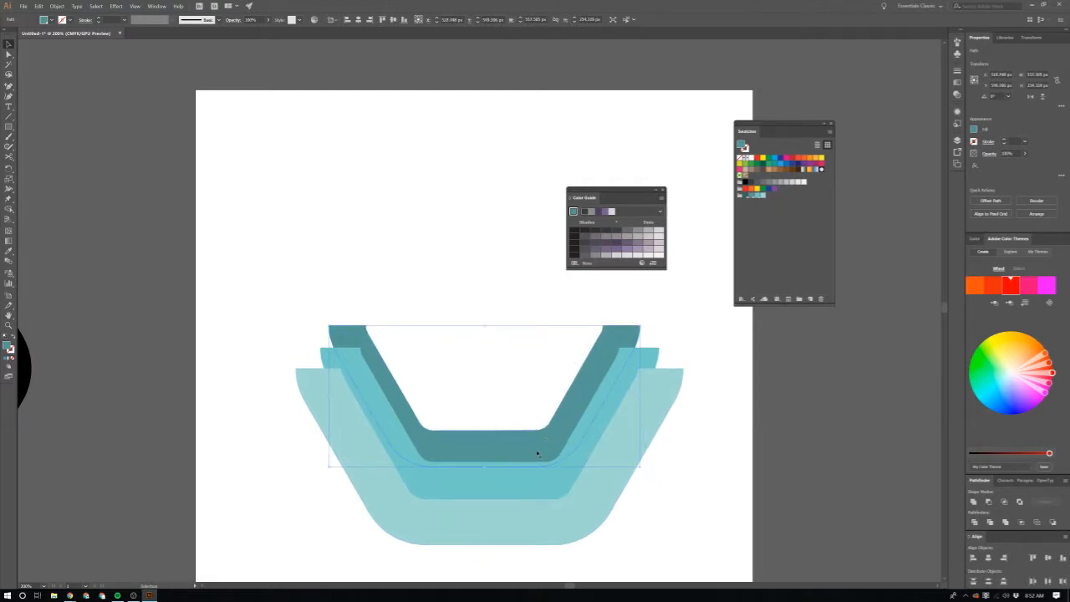
Step: Align the outer, middle and inner half-rings by their horizontal centres on the artboard
left_click(357, 18)
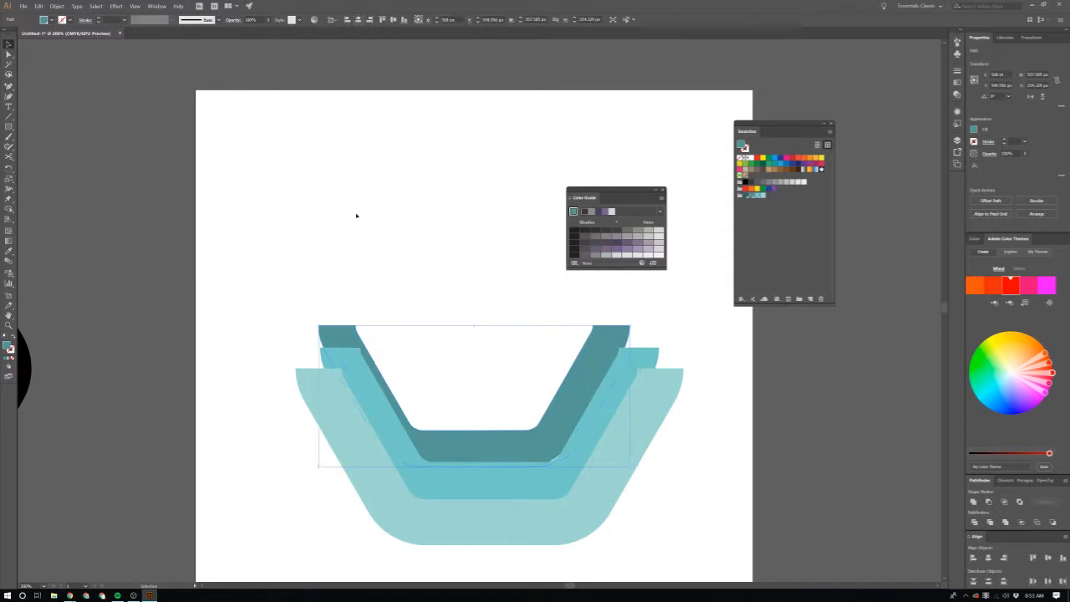
left_click_drag(301, 218, 693, 591)
left_click(357, 19)
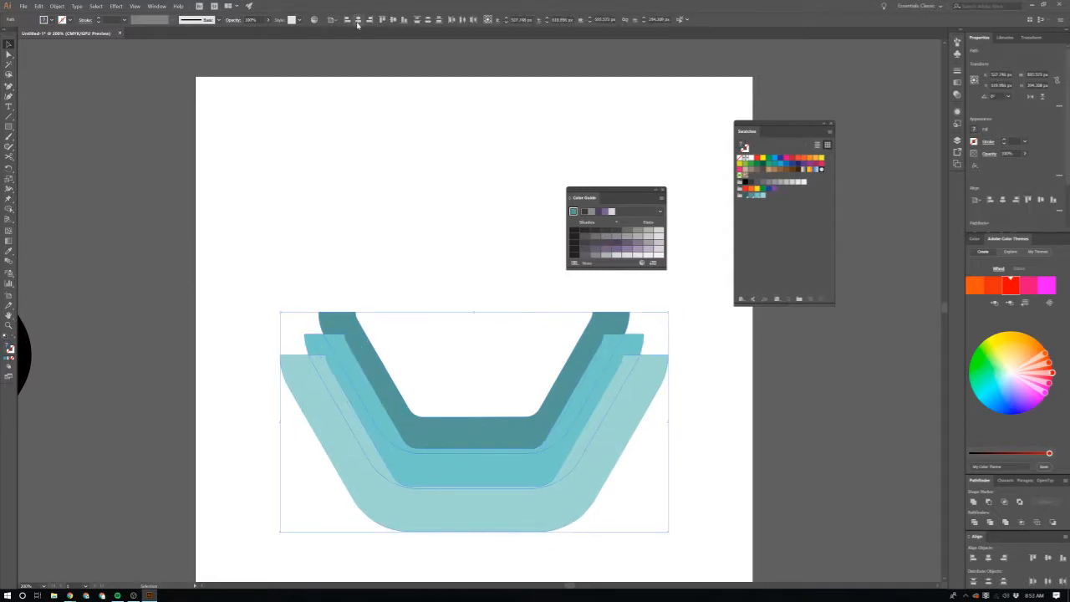
left_click(464, 256)
scroll(739, 489, "down", 1)
left_click(466, 386)
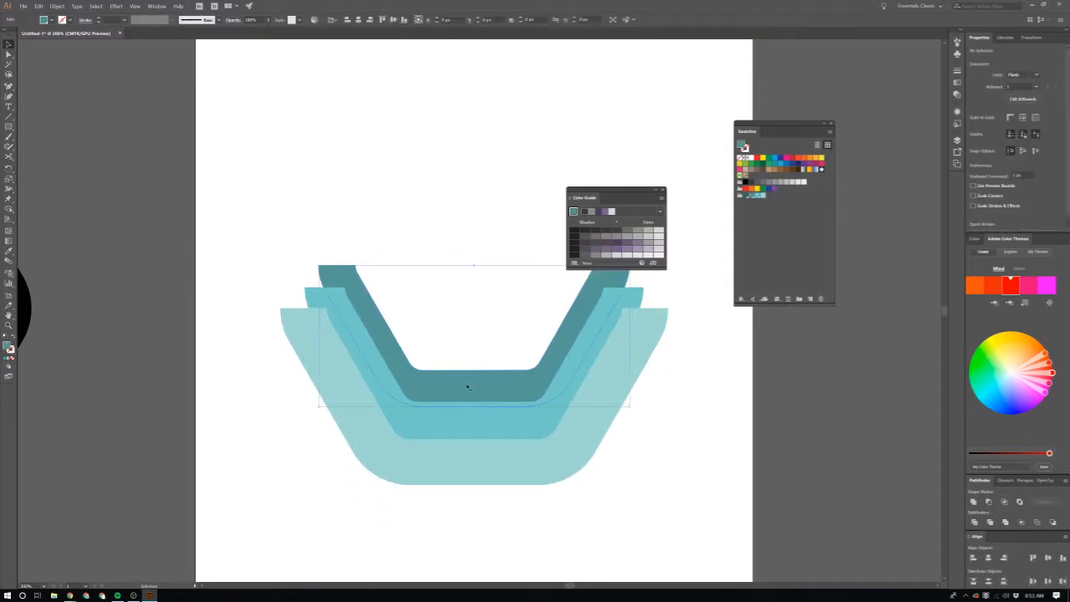
left_click(684, 452)
scroll(684, 453, "down", 1)
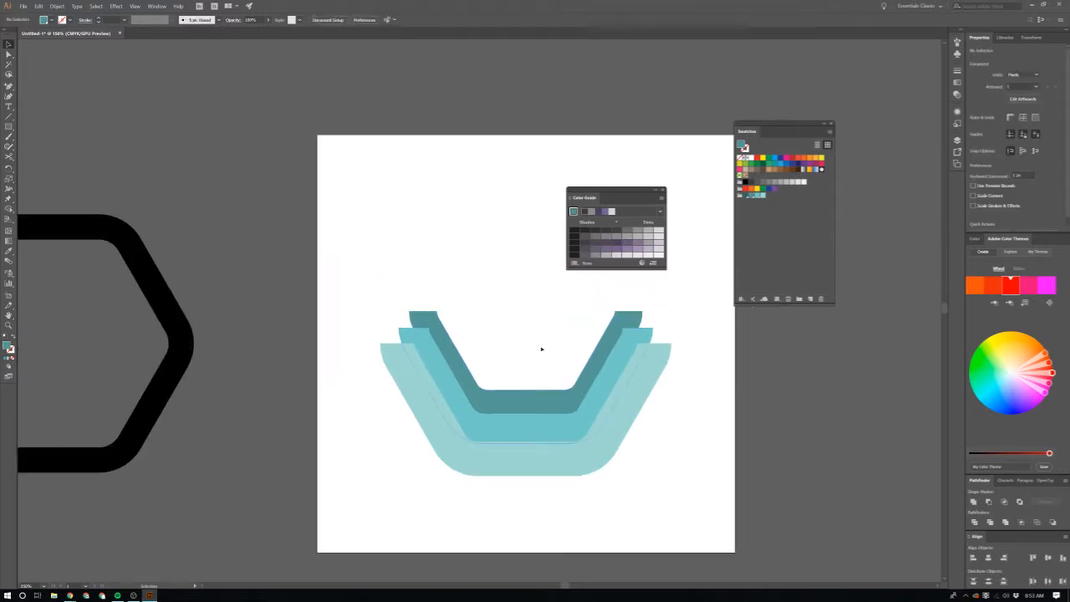
Step: Draw a rectangle about 1070 px wide and 353 px high over the uneven upper ends of the half-rings and fill it dark grey
left_click_drag(290, 196, 737, 343)
scroll(682, 388, "up", 4)
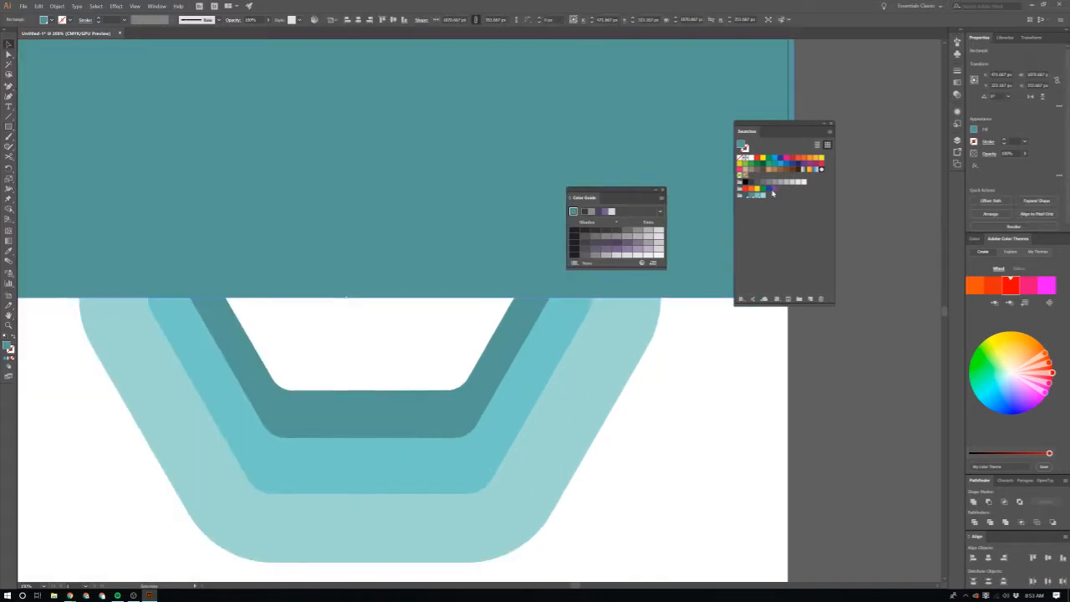
left_click(757, 183)
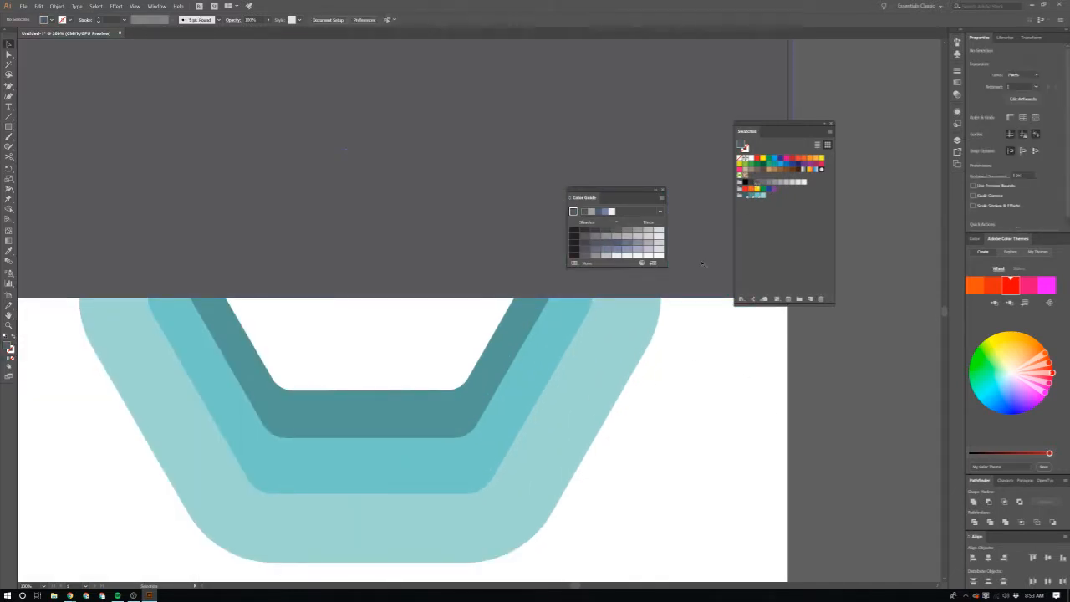
left_click(750, 394)
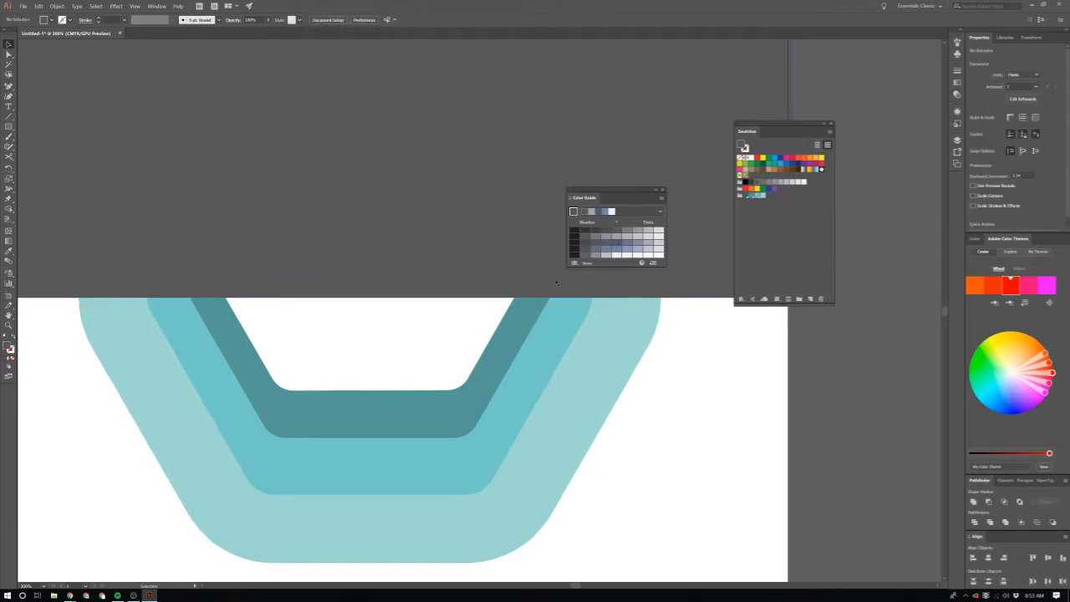
Step: Subtract one dark grey rectangle each from the outer, middle and inner half-rings with Minus Front to level their upper ends
left_click(990, 503)
left_click(521, 361)
left_click(503, 186, "shift")
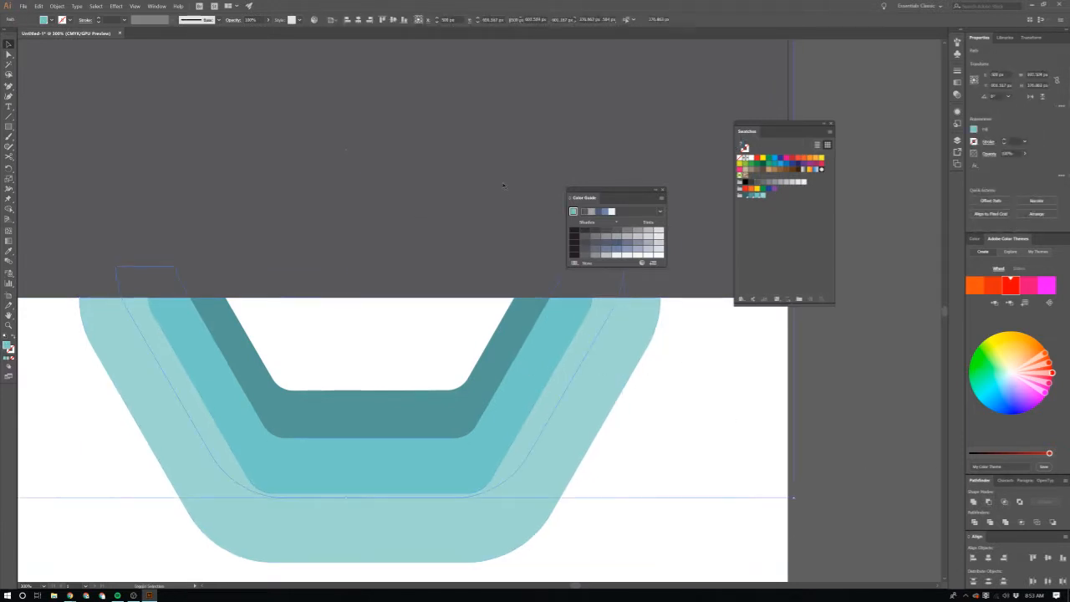
left_click(990, 502)
left_click(513, 351)
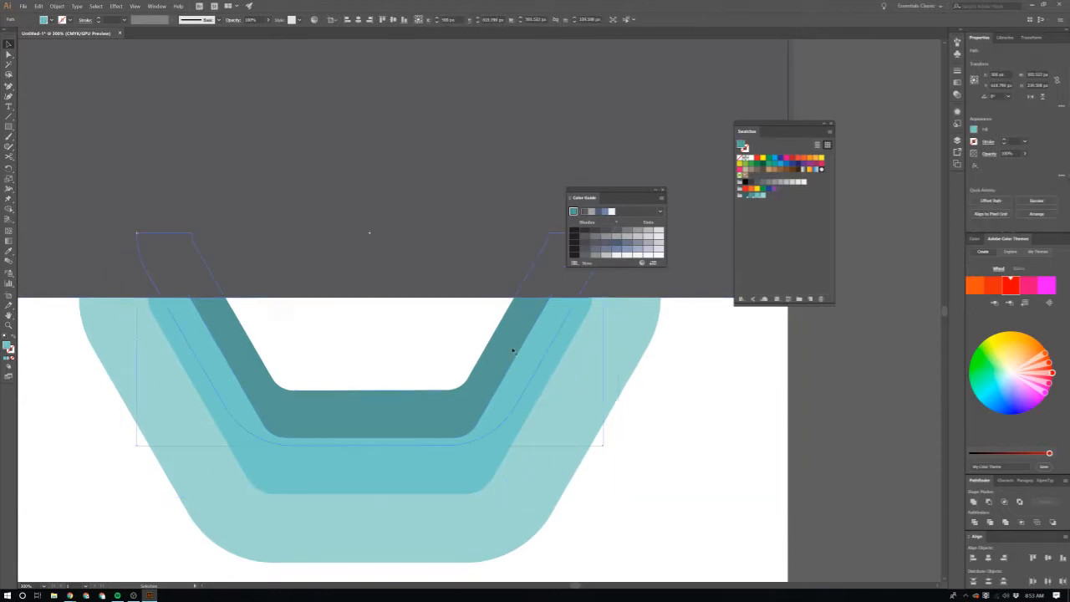
left_click(507, 243, "shift")
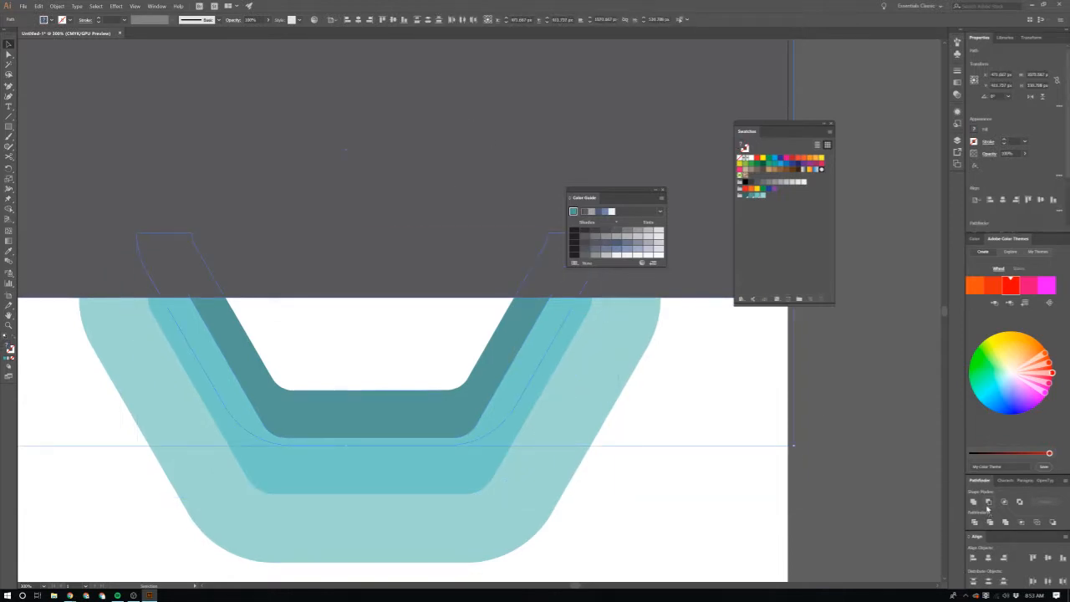
left_click(990, 503)
left_click(767, 452)
Step: Try to cut the black hexagon outline beside the artboard at its right corner with the Scissors tool
scroll(767, 450, "down", 2)
scroll(545, 415, "left", 2)
scroll(545, 414, "left", 4)
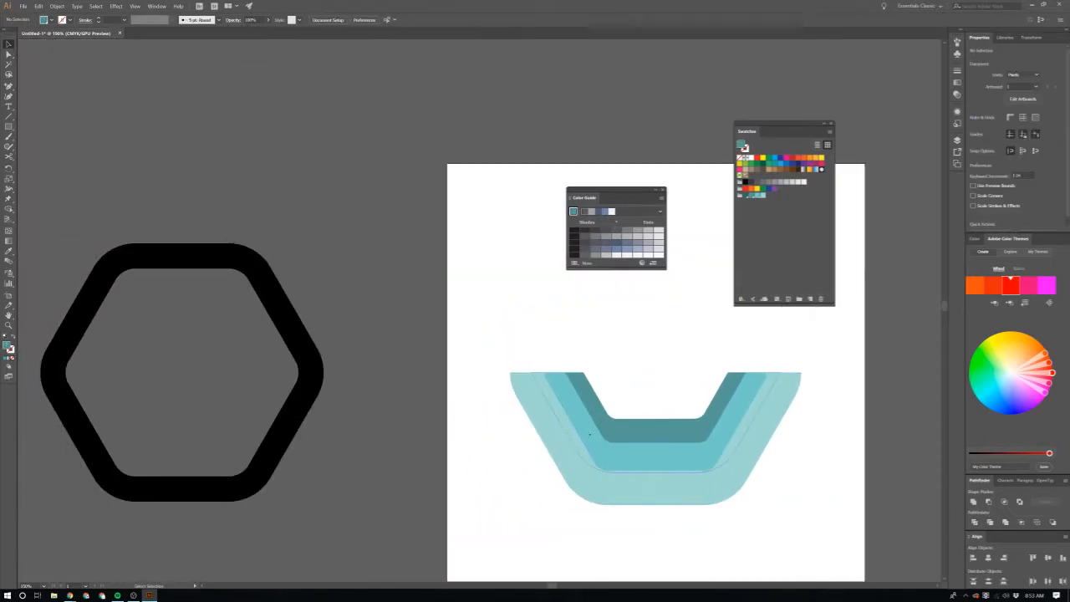
scroll(415, 430, "up", 4)
scroll(418, 430, "down", 5)
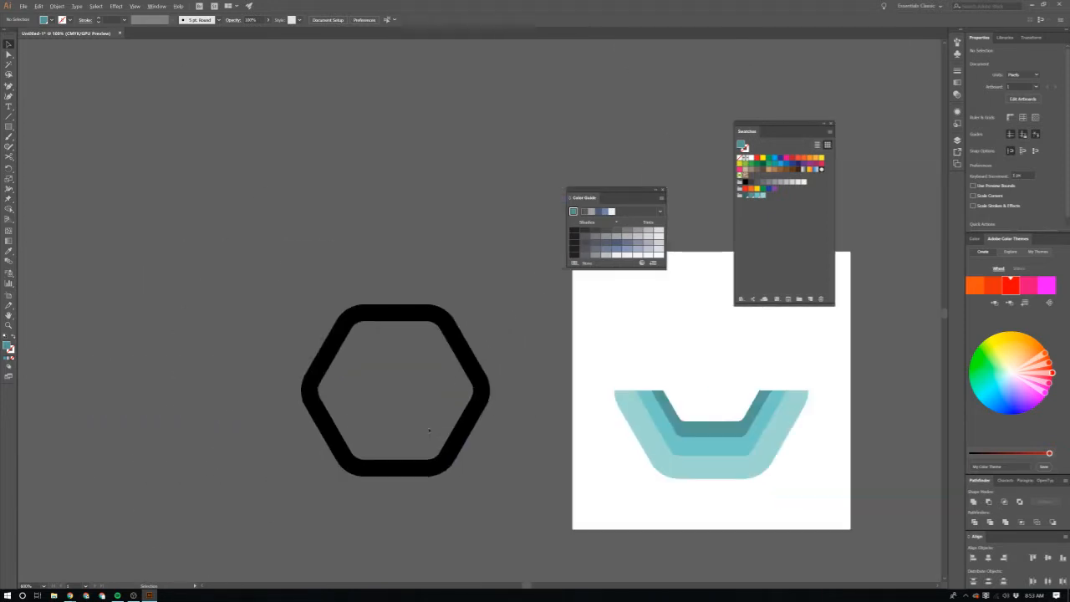
scroll(477, 390, "up", 7)
left_click(525, 410)
scroll(525, 410, "down", 3)
scroll(526, 409, "down", 1)
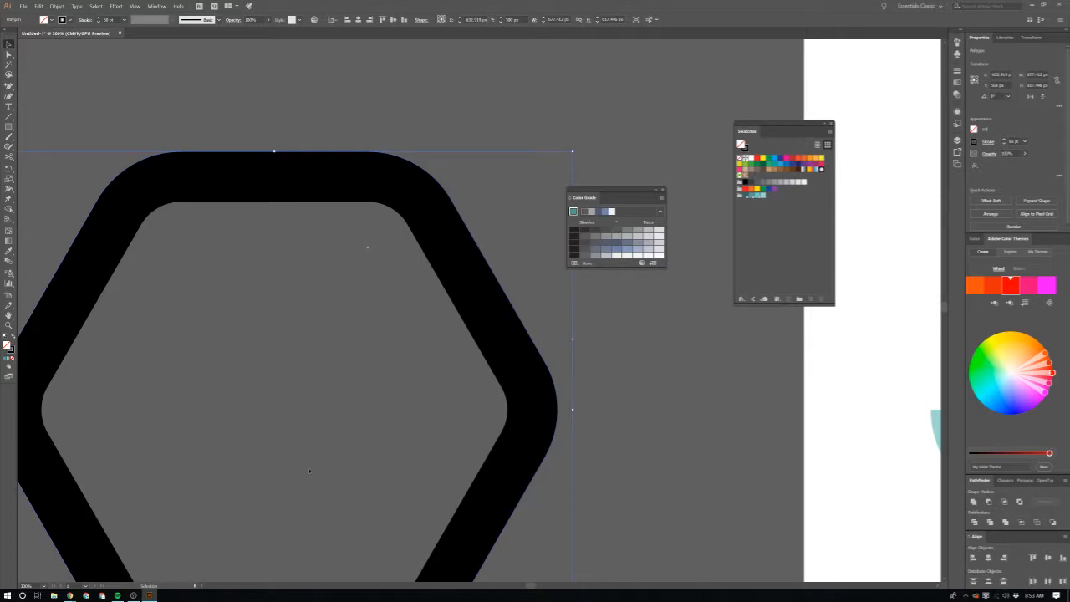
key("c")
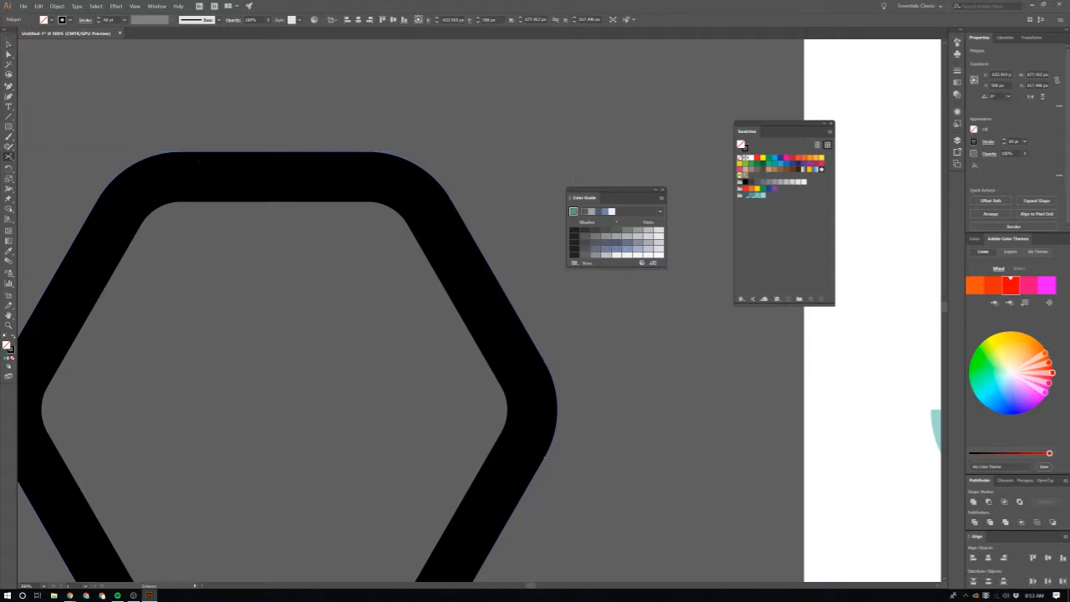
scroll(542, 406, "up", 2)
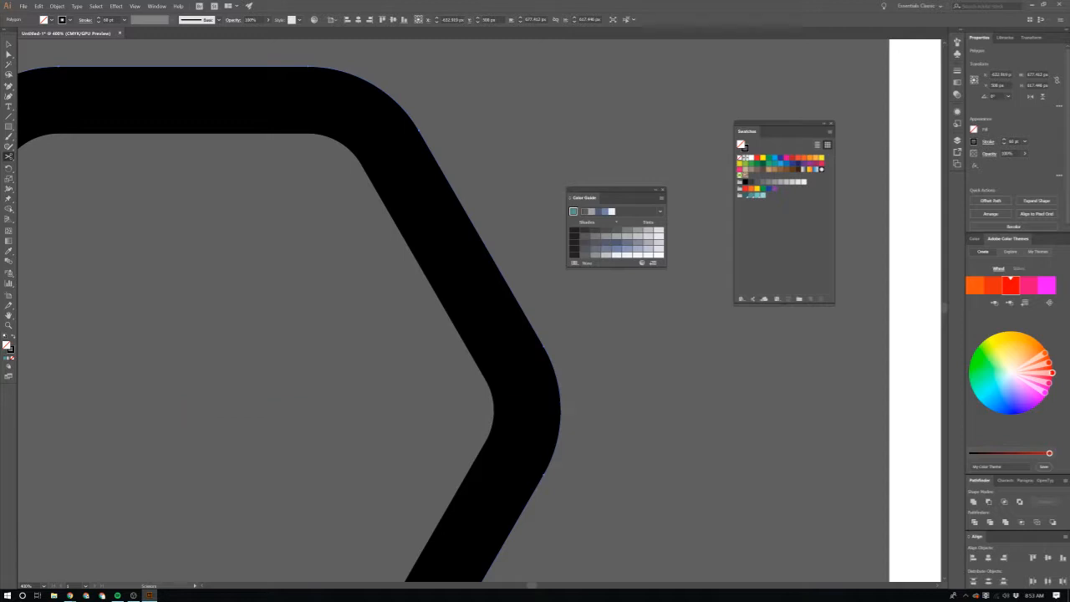
left_click(560, 411)
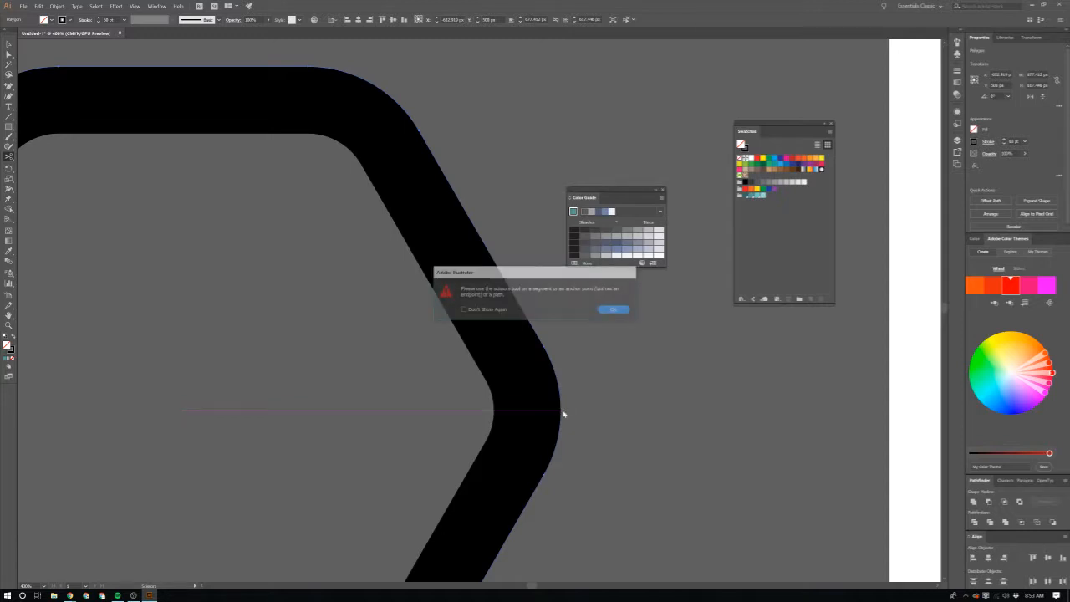
left_click(614, 310)
scroll(573, 393, "up", 4)
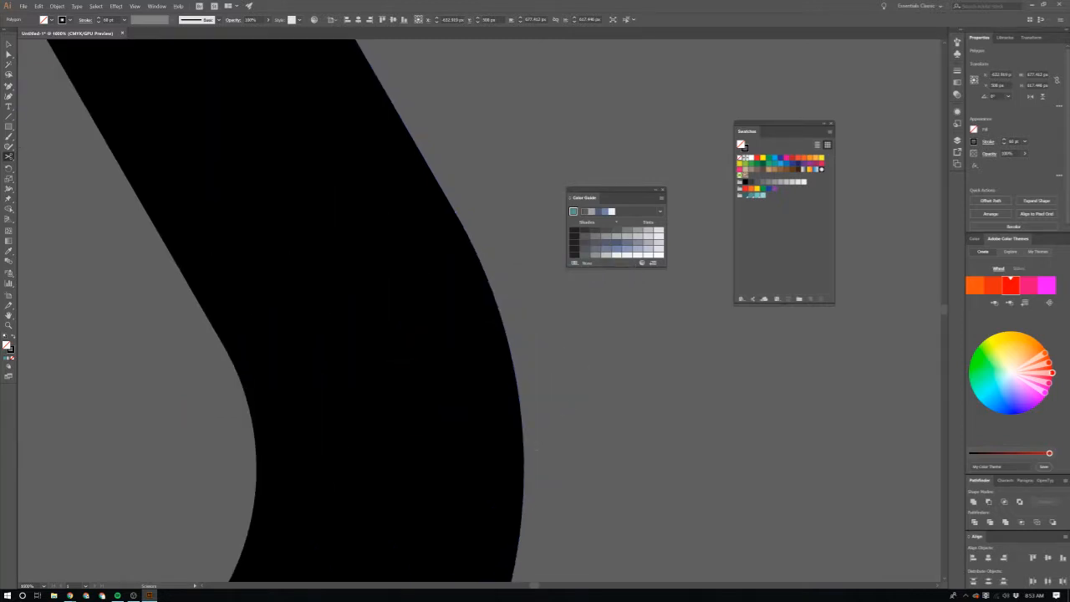
scroll(521, 480, "down", 8)
key("v")
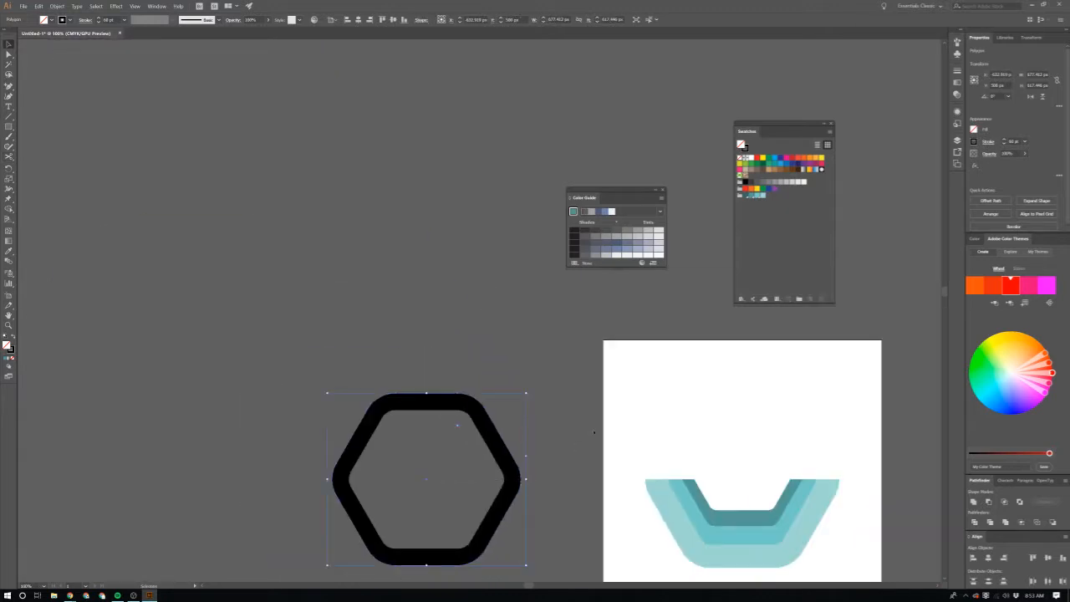
left_click(458, 425)
Step: Narrow the dark inner half-ring symmetrically about its centre to about 466 px wide, keeping its height
scroll(618, 426, "down", 3)
key("a")
scroll(633, 425, "right", 1)
scroll(661, 424, "up", 4)
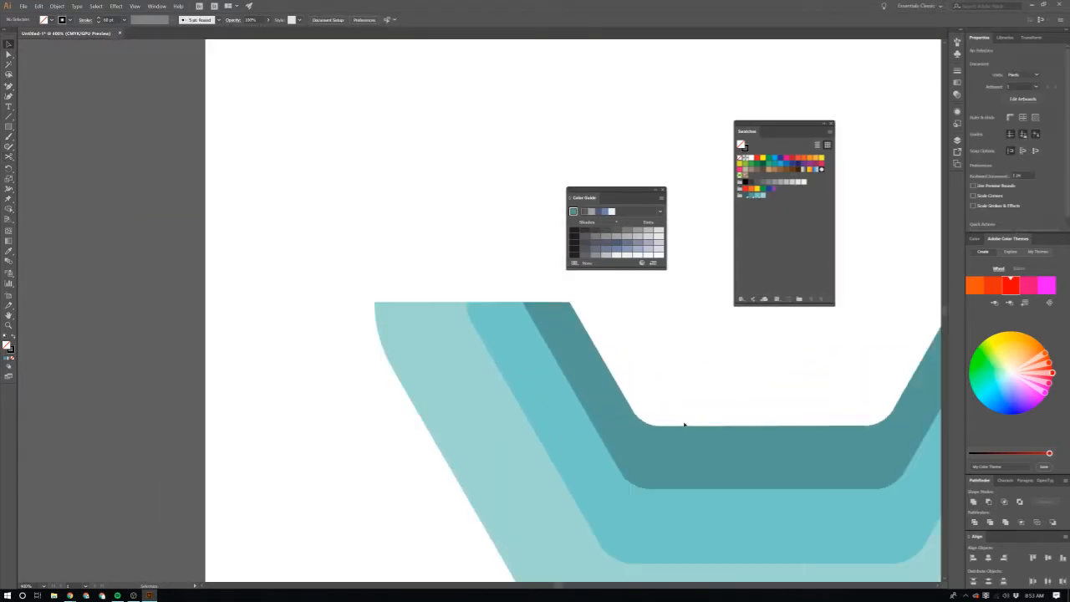
left_click(671, 436)
scroll(670, 438, "right", 2)
scroll(880, 407, "right", 1)
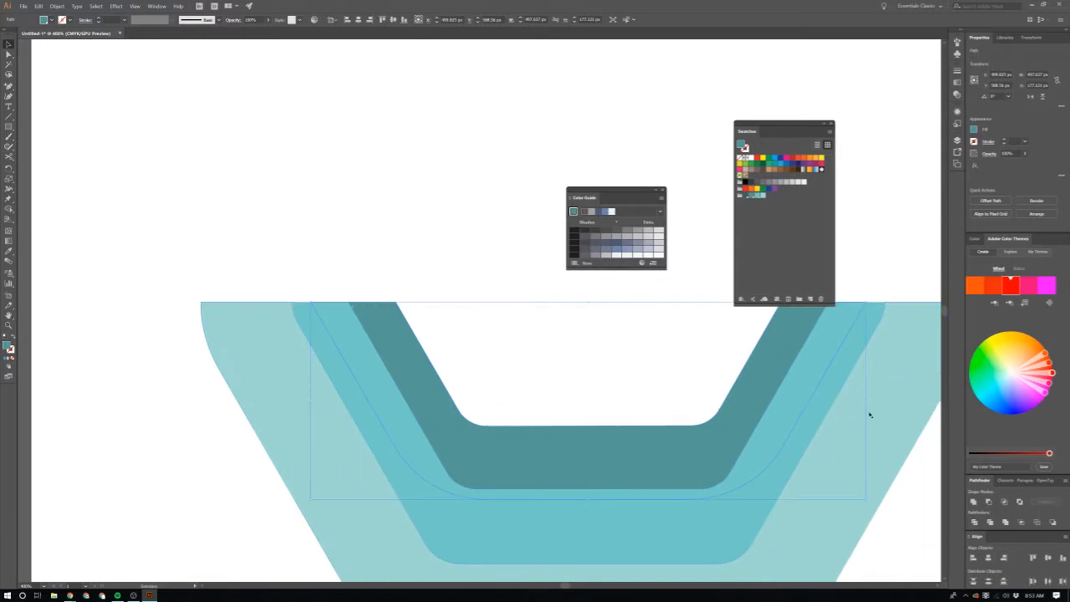
left_click_drag(866, 401, 848, 400)
scroll(848, 401, "down", 3)
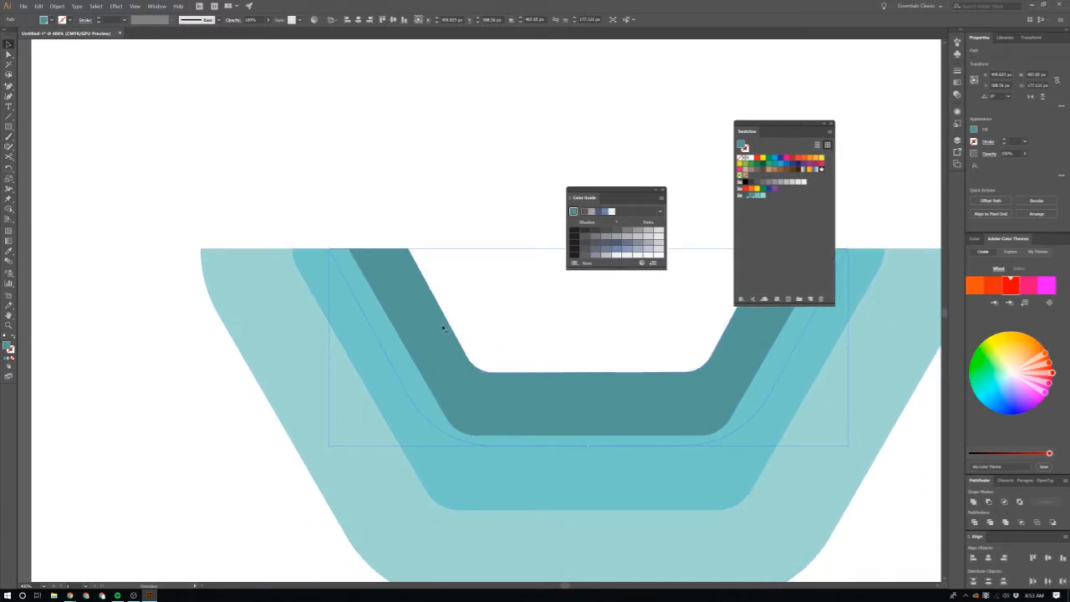
scroll(253, 350, "down", 4)
left_click(255, 383)
Step: Narrow the inner half-ring symmetrically to about 459 px wide, and resize the outer half-ring to 297 px high and about 679 px wide
scroll(255, 383, "left", 1)
scroll(359, 385, "up", 2)
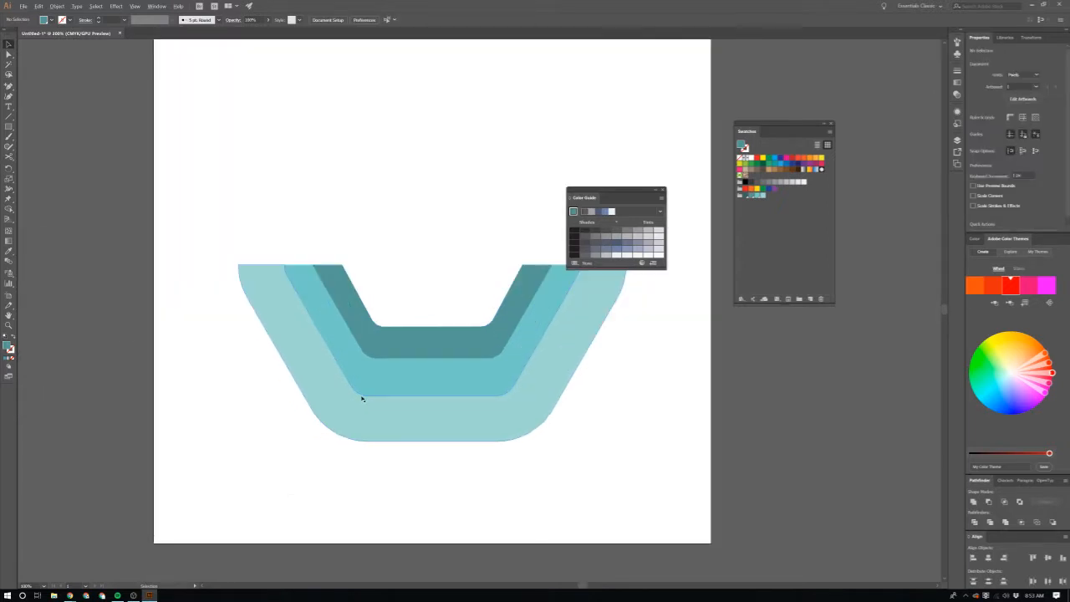
scroll(421, 354, "left", 1)
left_click(441, 371)
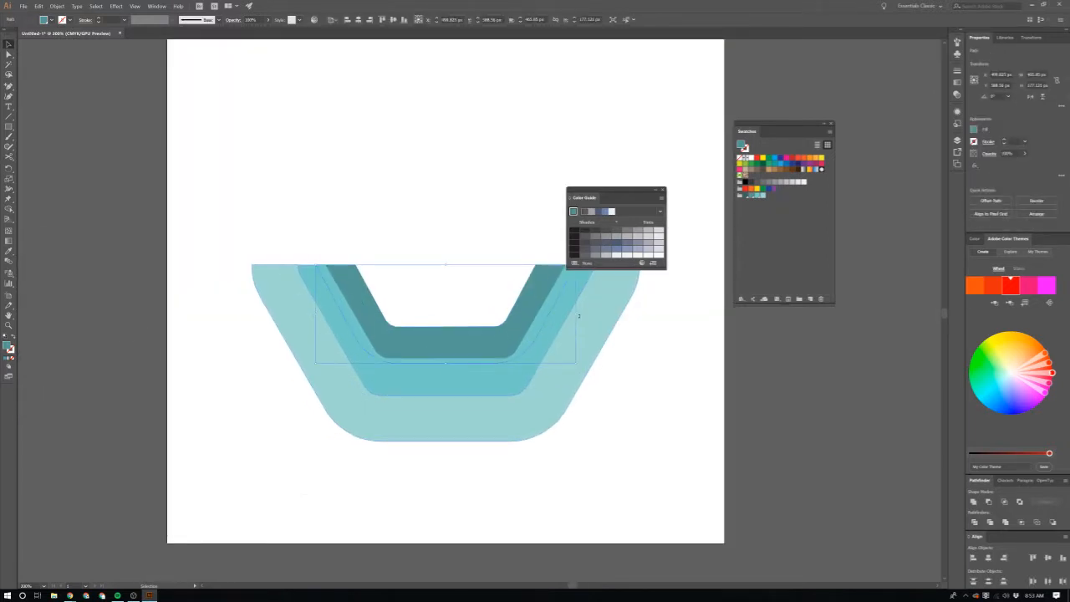
left_click(601, 356)
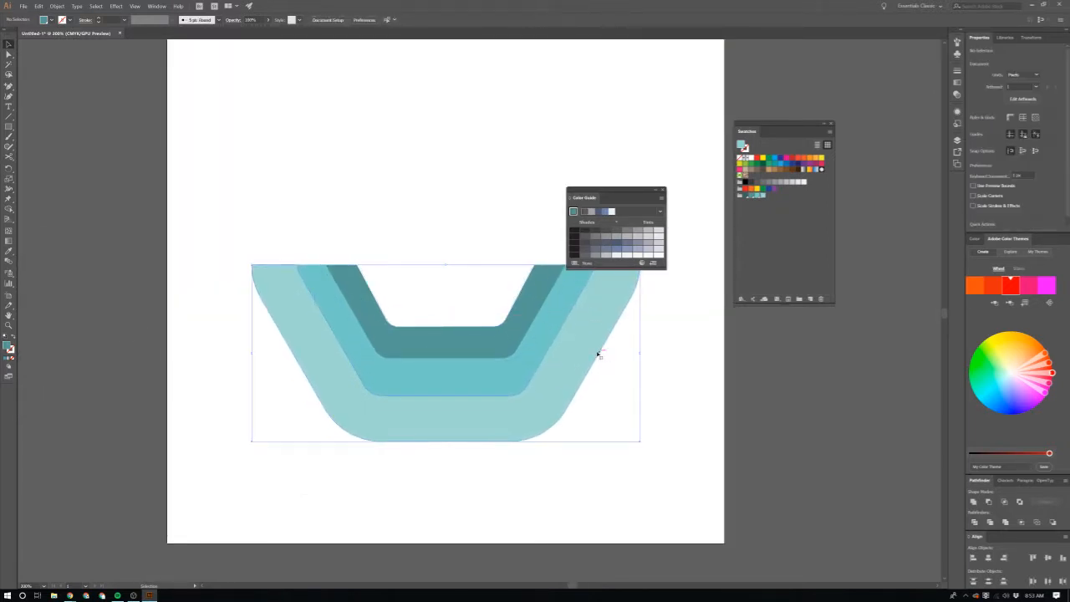
left_click_drag(446, 441, 445, 430)
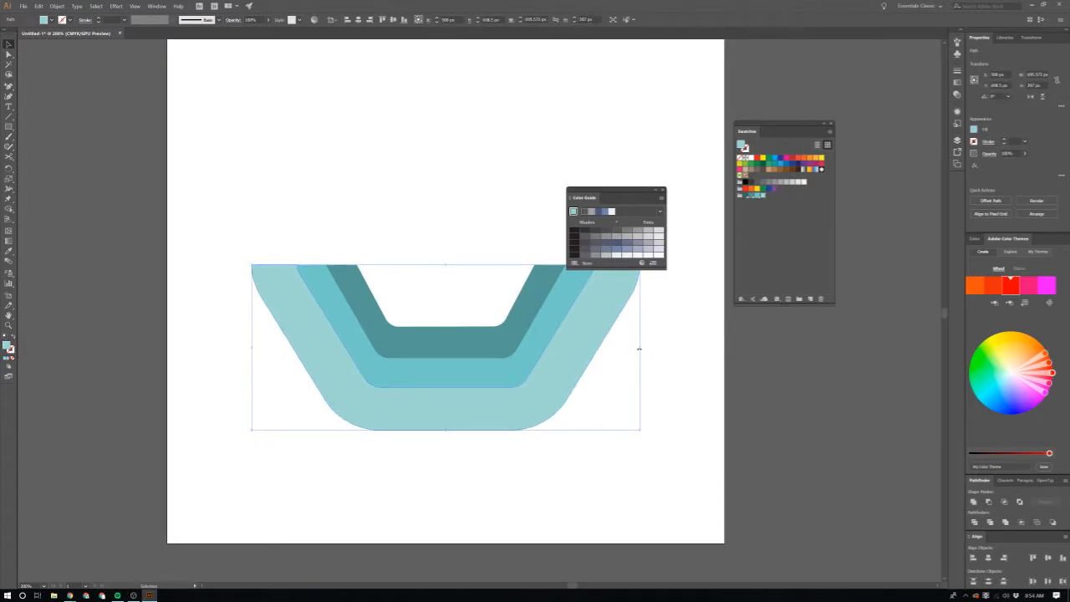
left_click_drag(639, 350, 636, 347)
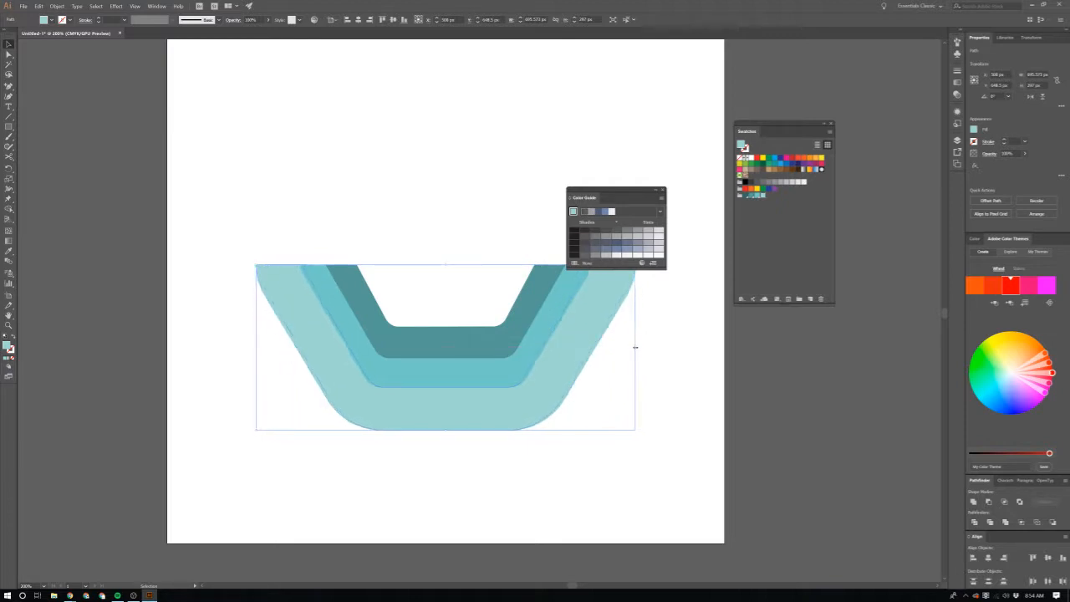
left_click(602, 399)
Step: Duplicate all three half-rings together directly above the originals so the copy rests on their level upper ends
scroll(586, 400, "up", 1)
scroll(545, 402, "down", 1)
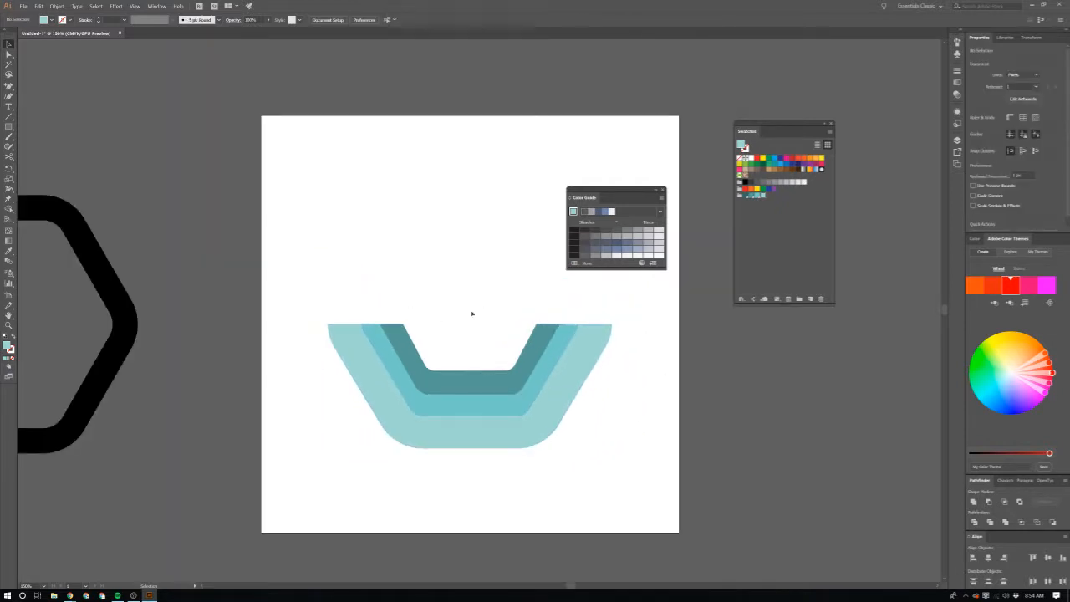
key("ctrl+a")
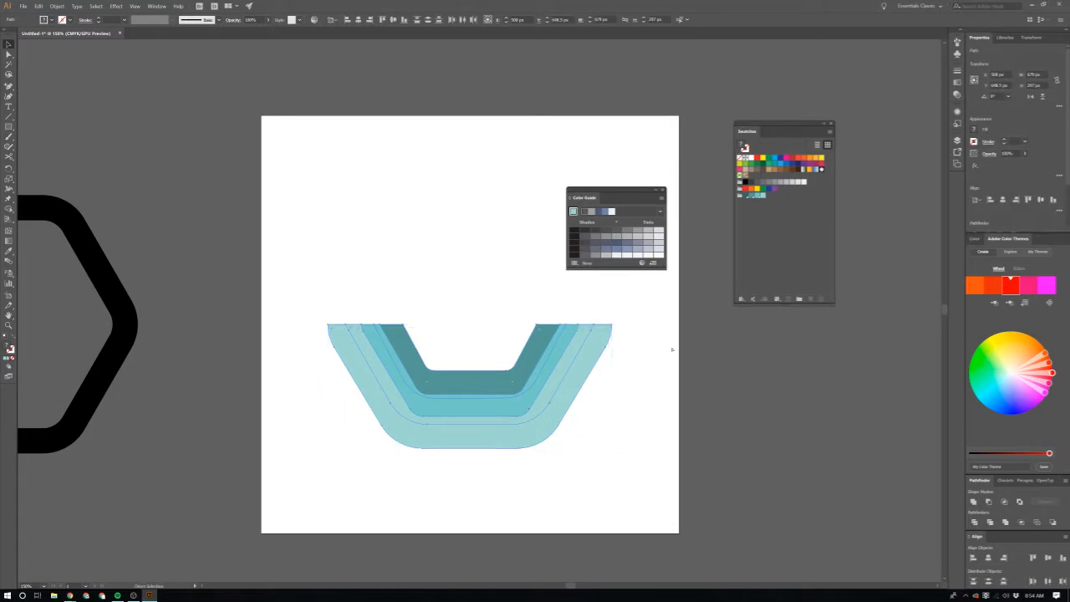
left_click(671, 349)
left_click(593, 366)
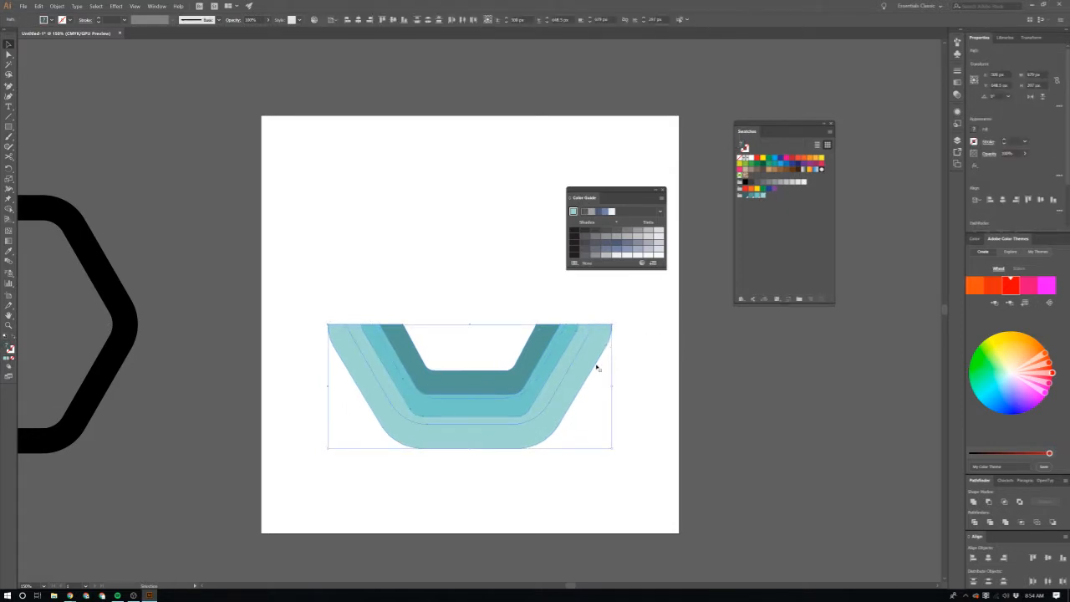
left_click_drag(593, 366, 554, 244)
scroll(553, 244, "up", 1)
scroll(552, 248, "right", 3)
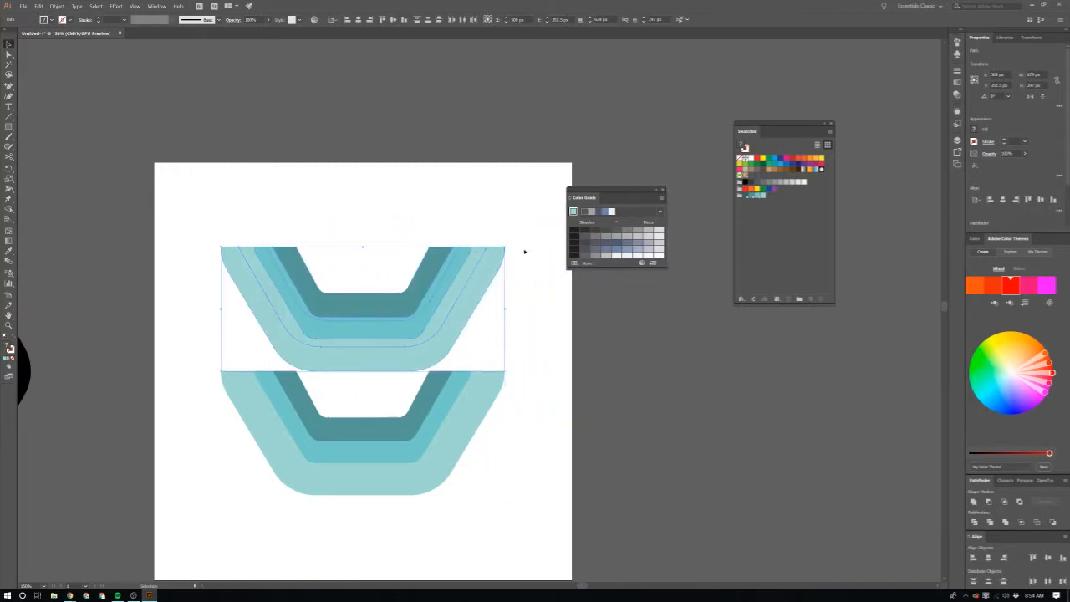
Step: Rotate the upper copy of the half-rings 180° so that both halves form a complete nested hexagon
left_click_drag(506, 246, 219, 368)
scroll(380, 257, "left", 1)
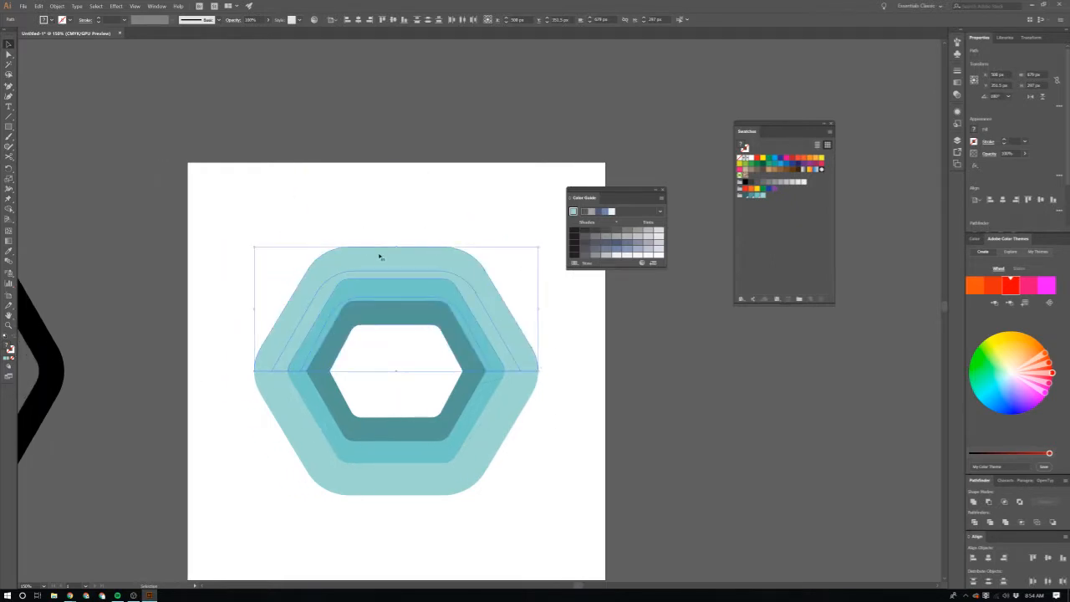
scroll(502, 327, "up", 1)
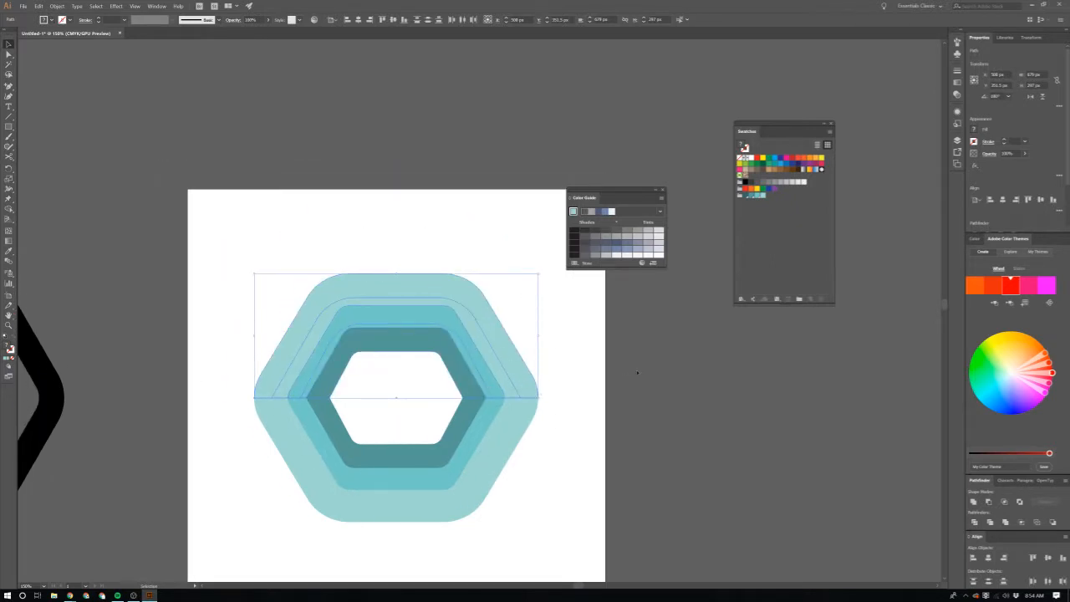
key("ctrl+plus")
left_click(614, 407)
Step: Fill the outer ring's lower half with the darkest teal swatch and its upper half with the medium teal swatch
scroll(294, 421, "left", 2)
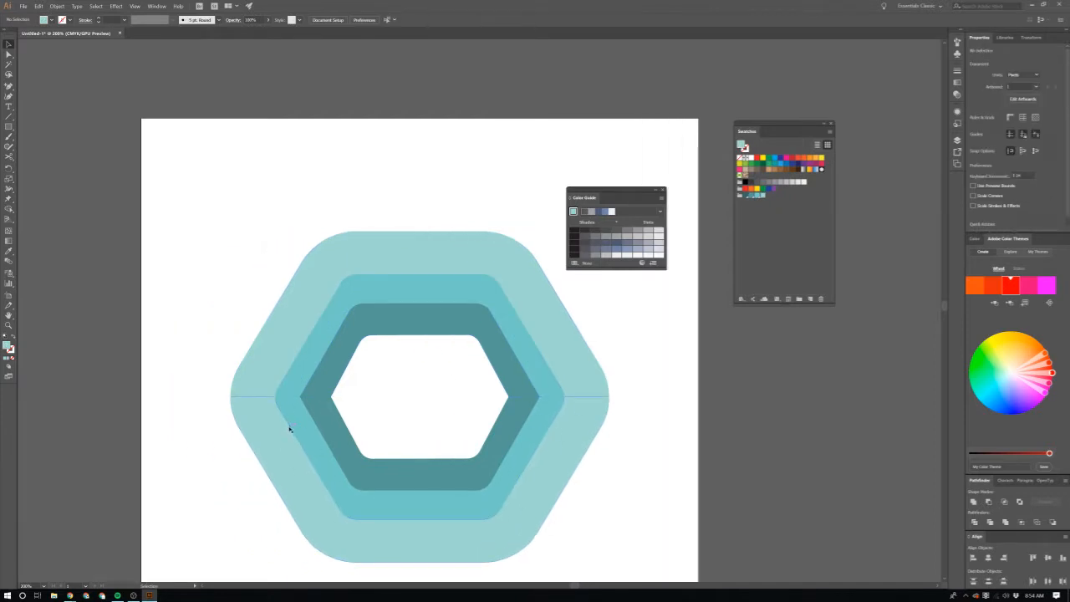
left_click(262, 442)
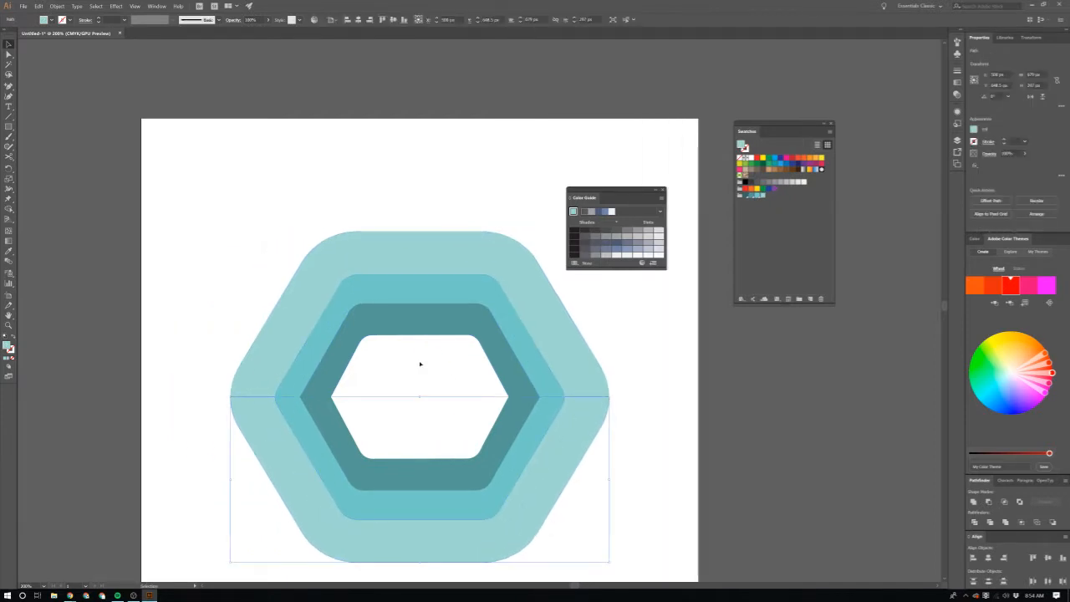
left_click(747, 197)
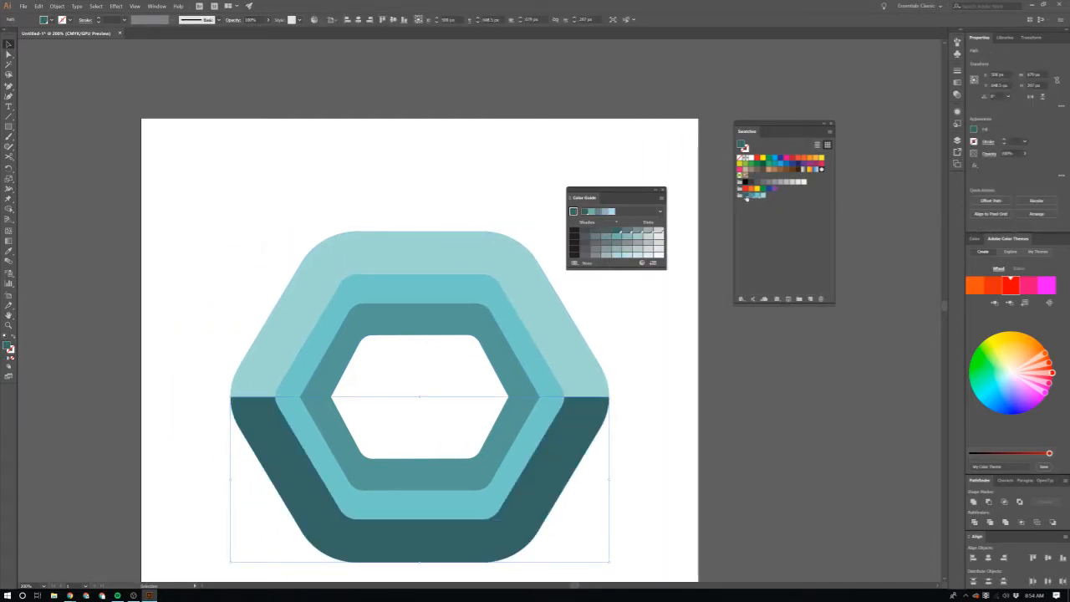
left_click(351, 293)
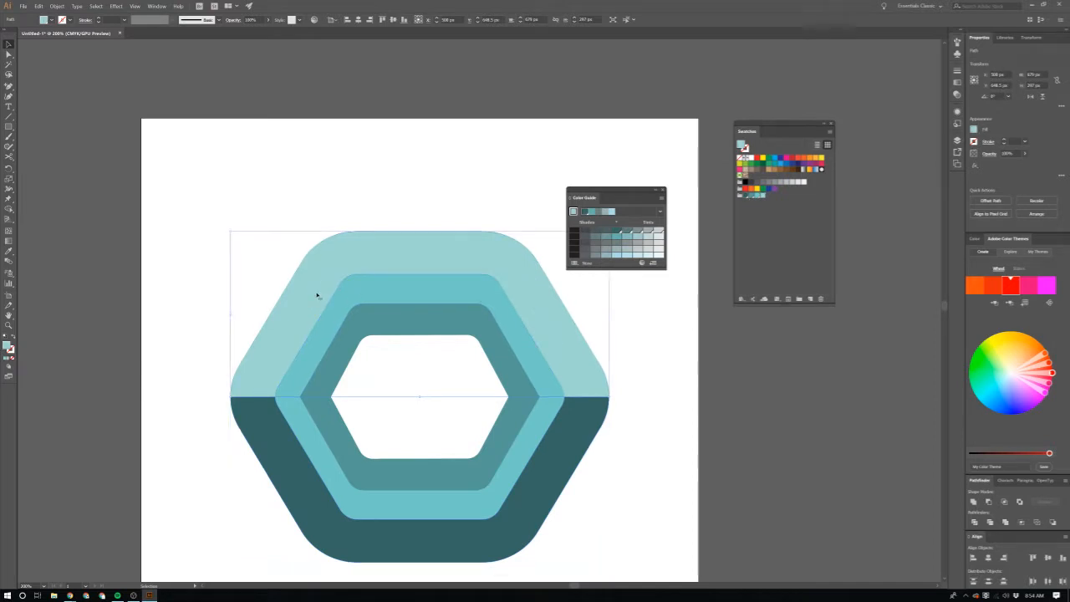
left_click(750, 195)
Step: Fill the middle ring's lower half with the medium teal swatch and its upper half with the turquoise swatch
left_click(325, 444)
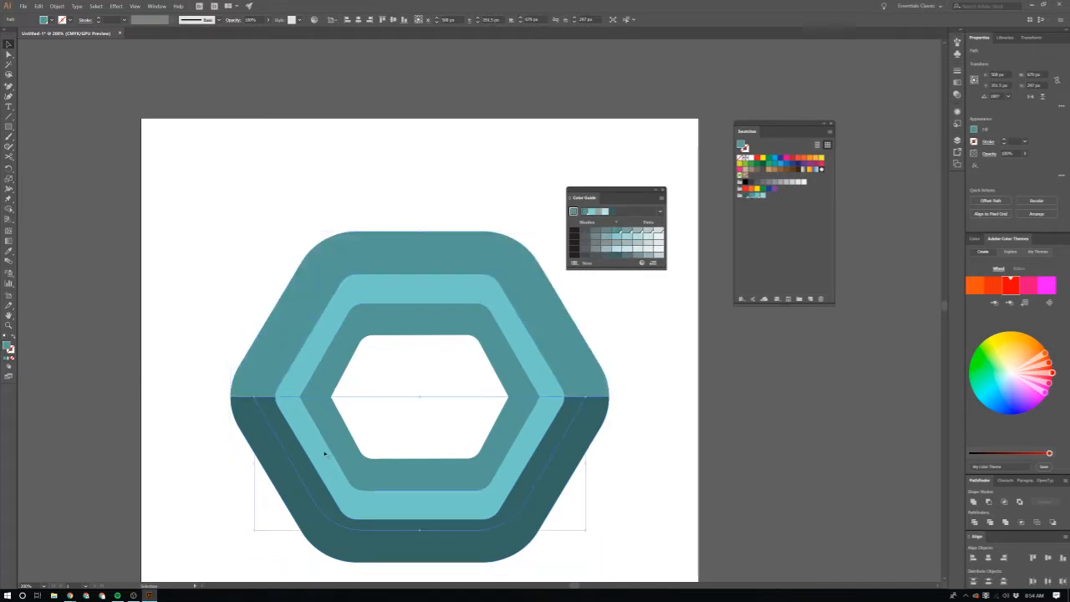
left_click(750, 197)
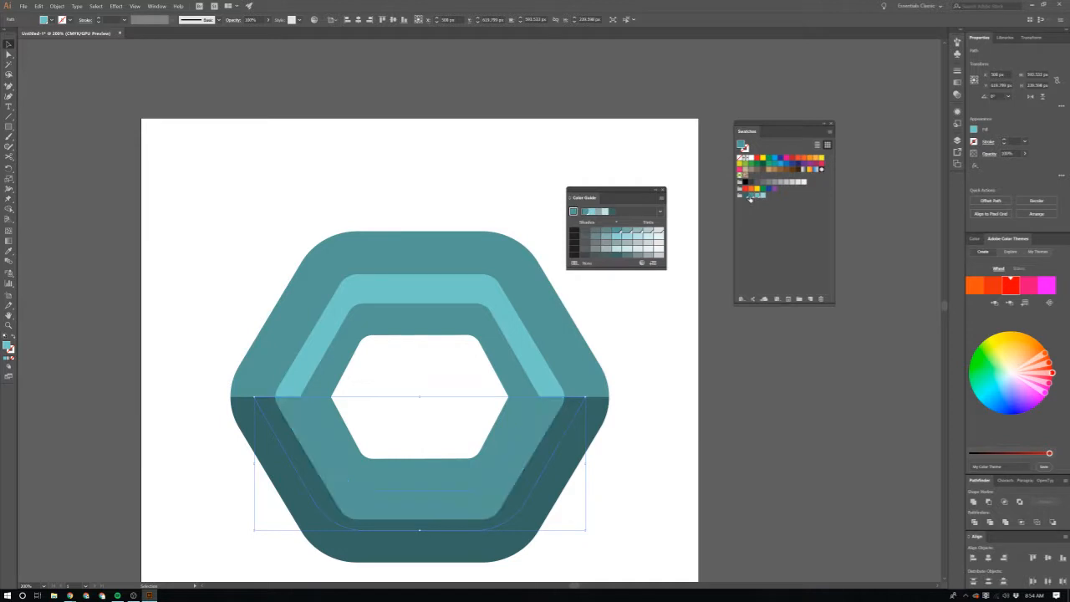
left_click(327, 337)
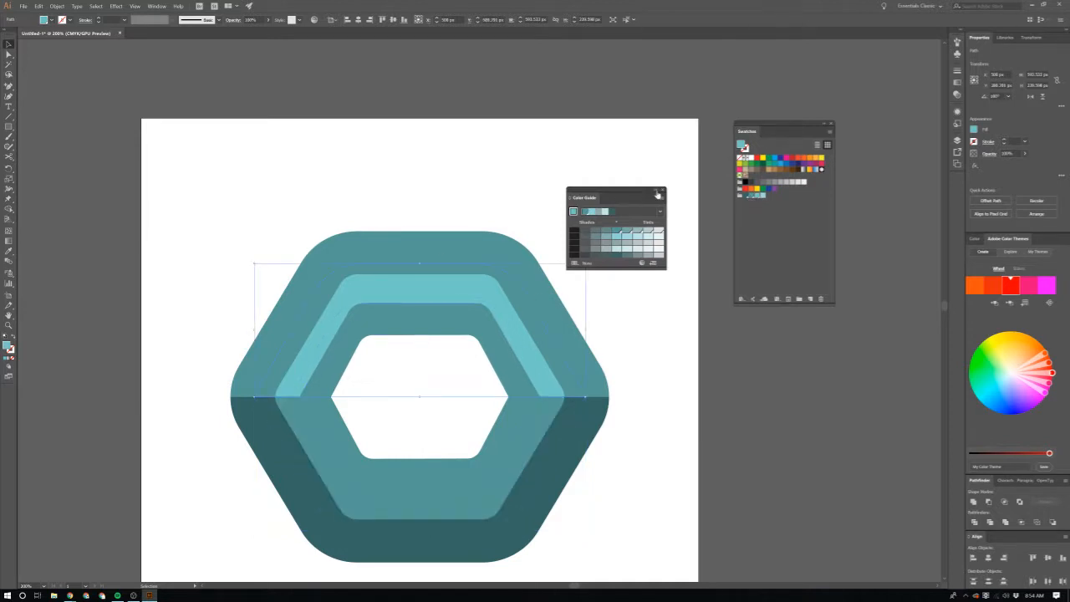
left_click(758, 198)
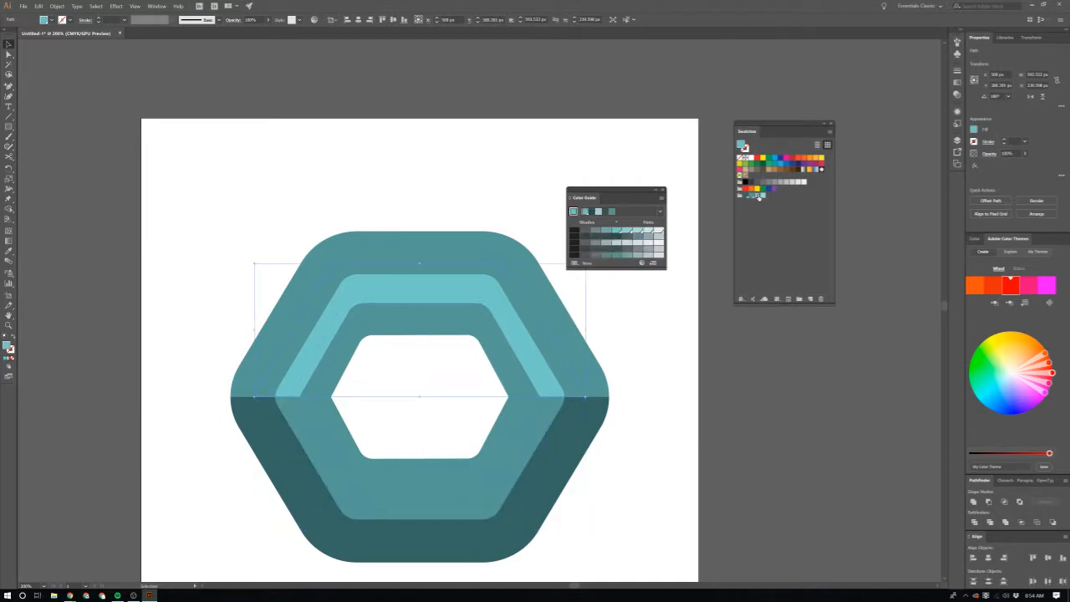
Step: Fill the inner ring's lower half with the turquoise swatch and its upper half with the palest aqua swatch
left_click(336, 431)
left_click(757, 196)
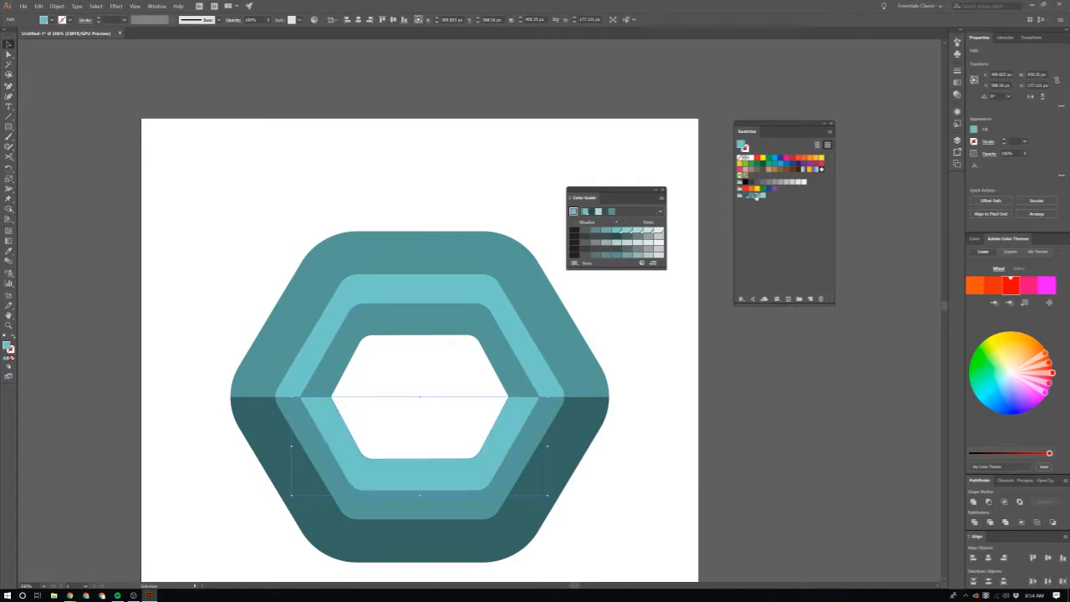
left_click(322, 374)
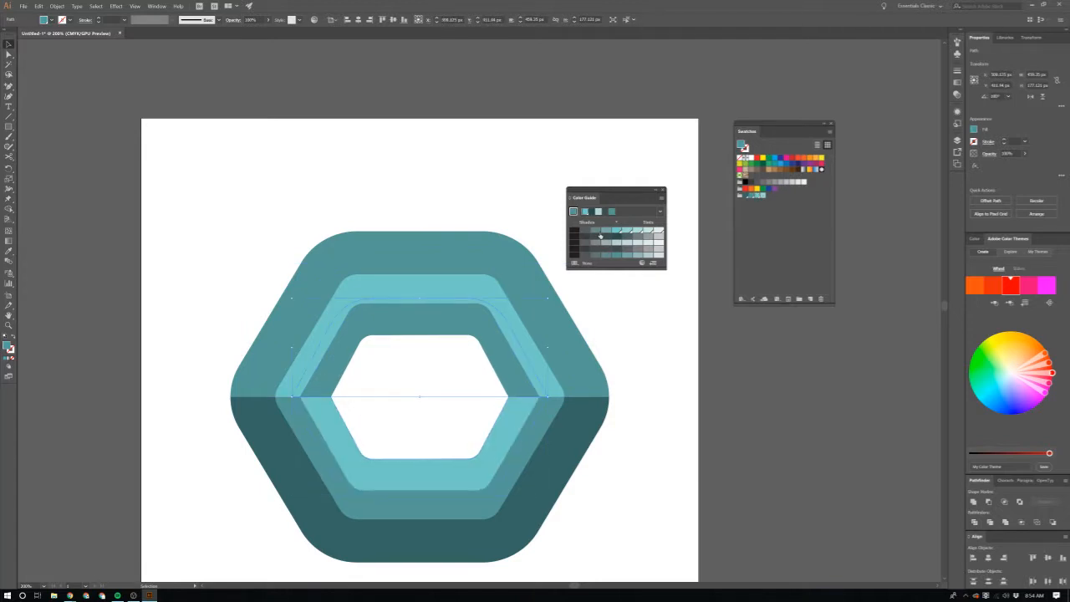
left_click(761, 196)
left_click(707, 335)
scroll(655, 376, "down", 2)
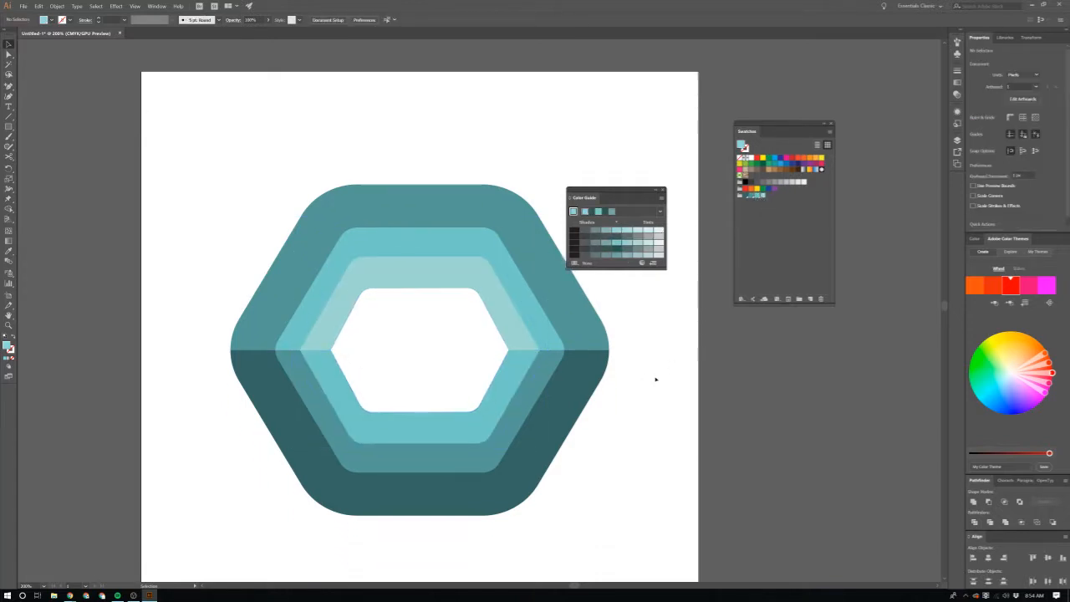
Step: Move the three upper half-rings straight up about 53 px and stretch their lower edge down, making them about 321 px high
scroll(553, 375, "up", 1)
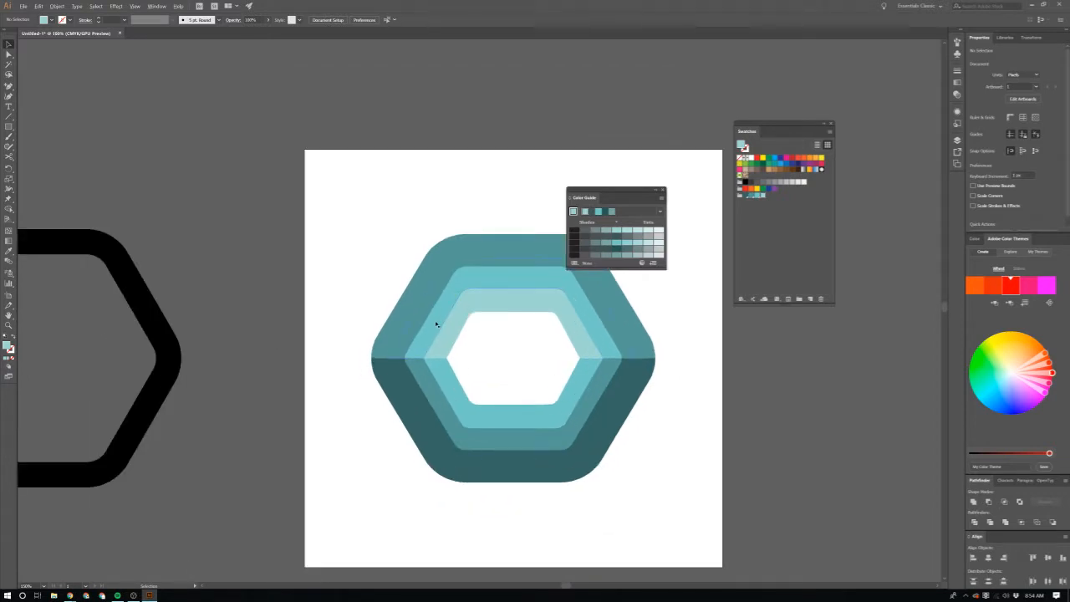
left_click_drag(399, 195, 661, 339)
scroll(569, 352, "up", 1)
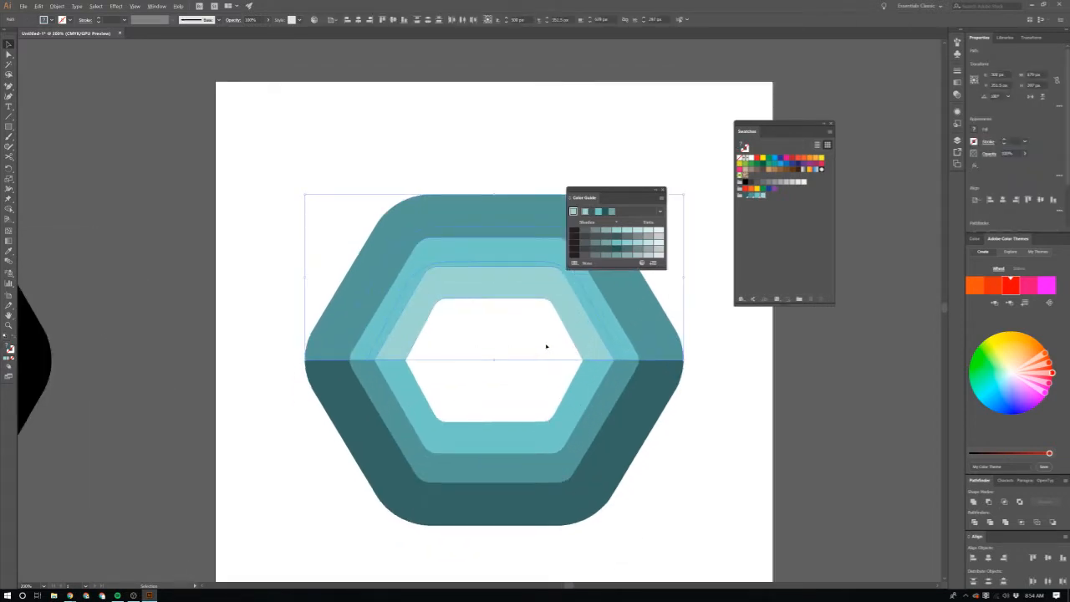
left_click_drag(547, 346, 588, 318)
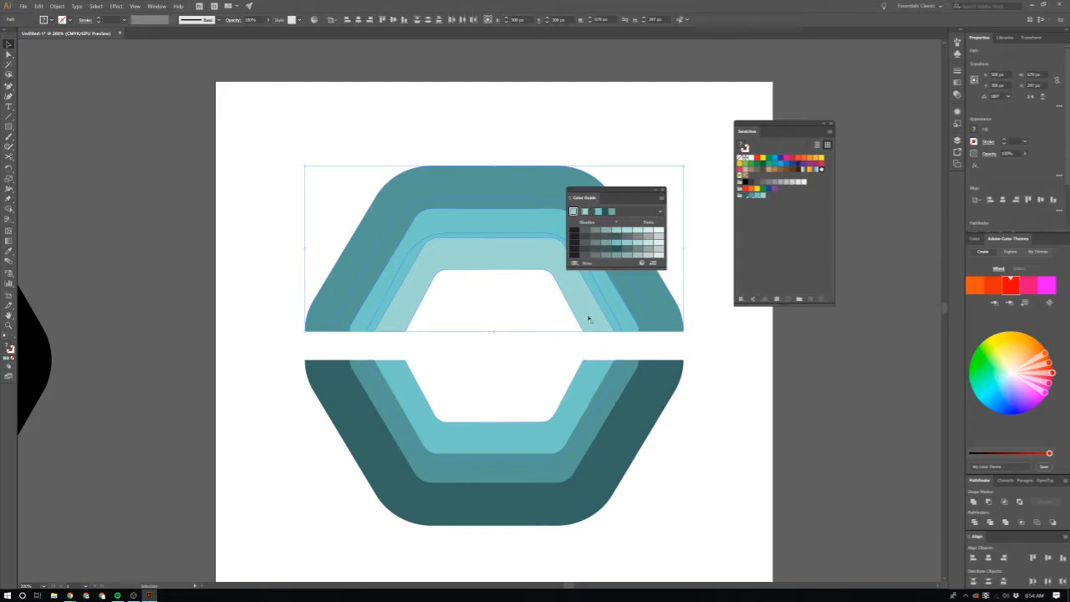
key("ctrl+z")
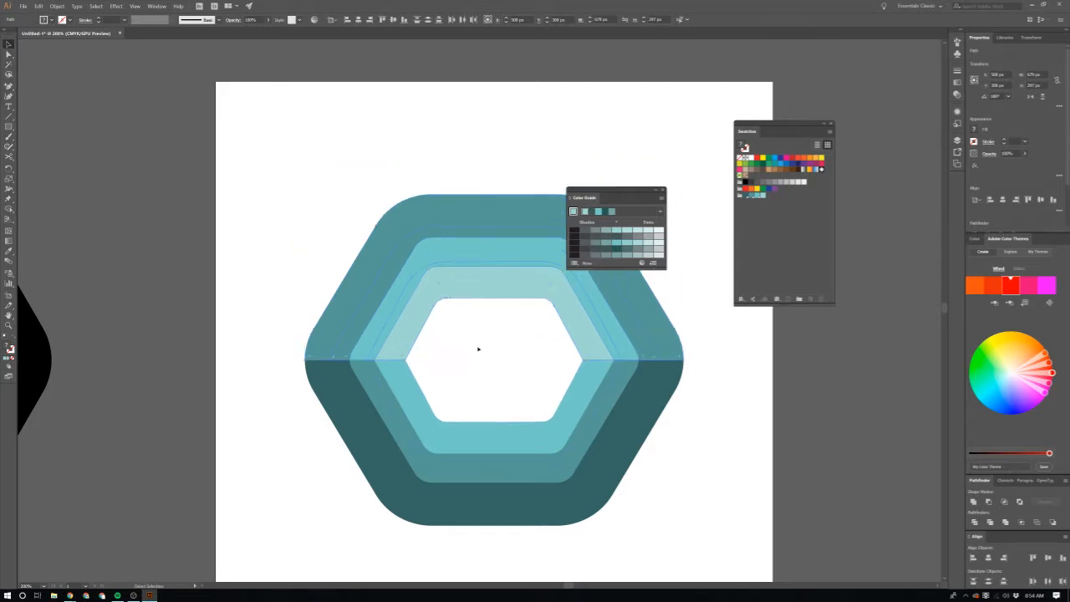
left_click_drag(478, 297, 480, 278)
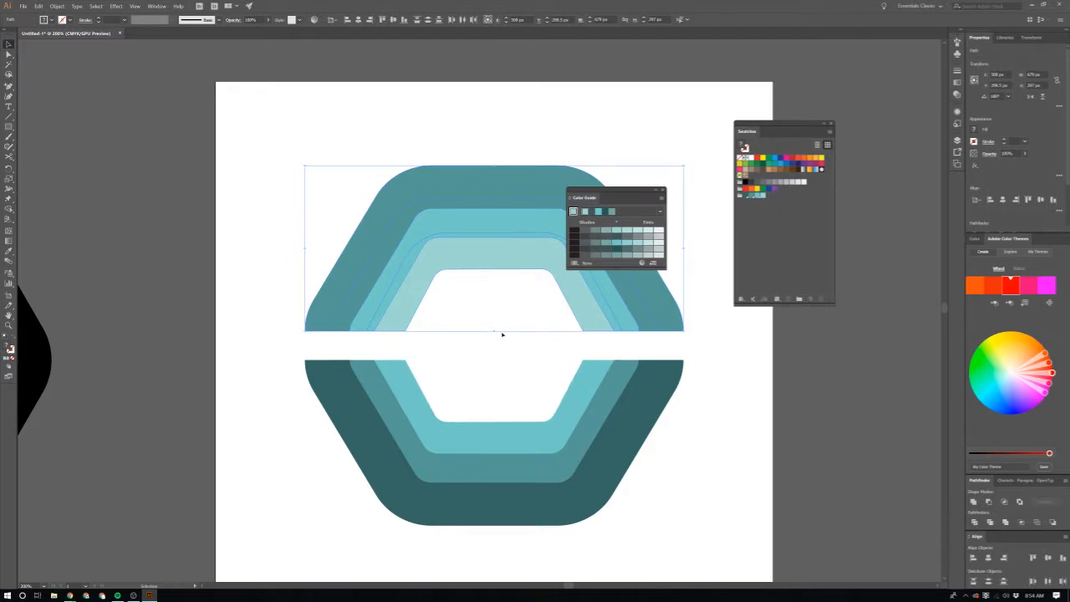
mouse_move(495, 333)
left_mouse_down()
mouse_move(501, 355)
mouse_move(493, 344)
left_mouse_up()
left_click(743, 384)
Step: Stretch the three lower half-rings upward until their upper edge meets the upper half of the hexagon
scroll(723, 406, "down", 2)
left_click_drag(724, 406, 695, 403)
scroll(690, 402, "up", 2)
left_click(426, 499)
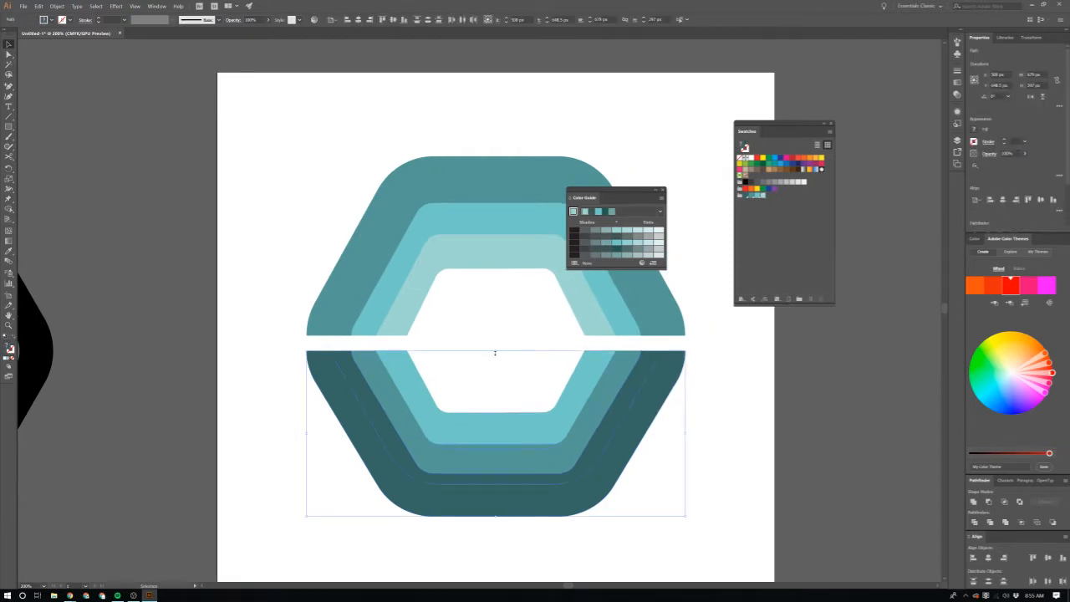
left_click_drag(495, 353, 497, 334)
left_click(755, 433)
scroll(755, 432, "down", 2)
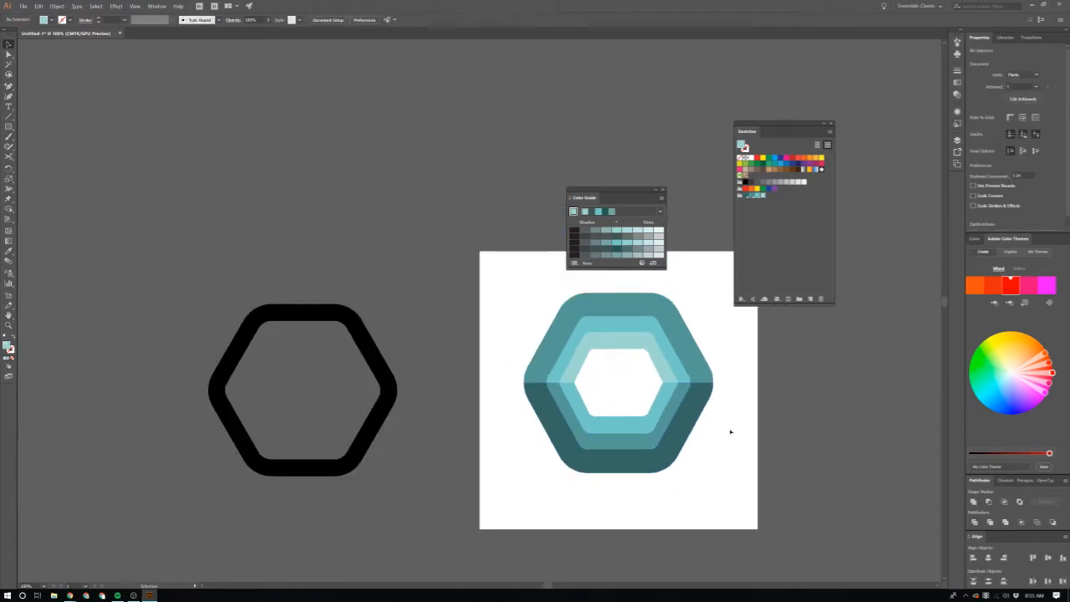
Step: Examine the hexagon's overall proportions and the seam where its upper and lower halves meet, especially at the right inner corner
left_click_drag(731, 432, 698, 430)
scroll(676, 420, "up", 2)
scroll(676, 420, "down", 1)
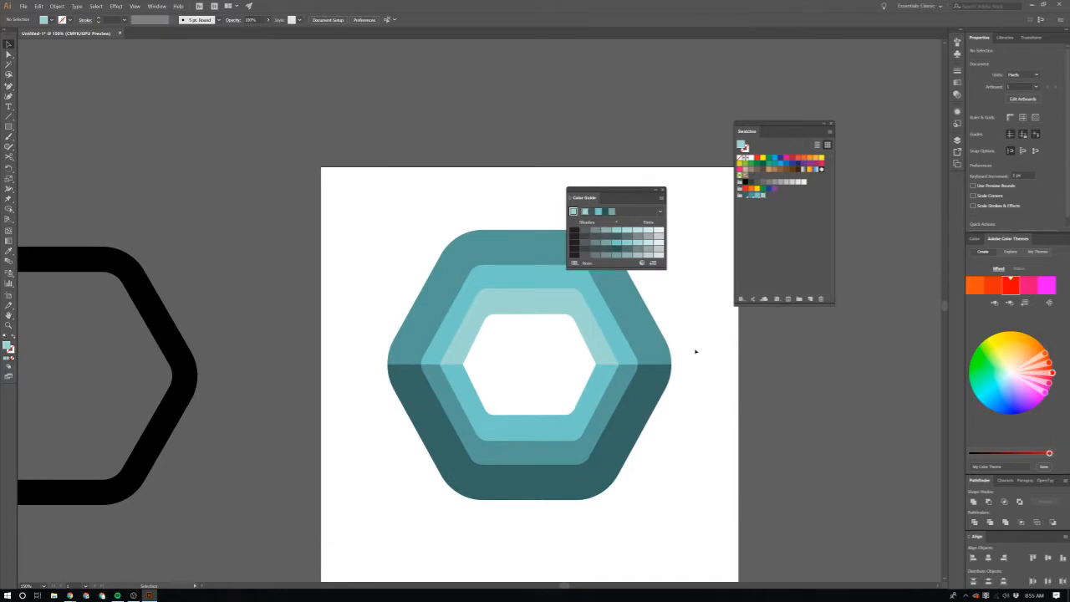
scroll(677, 353, "down", 1)
scroll(655, 354, "up", 1)
scroll(644, 354, "right", 5)
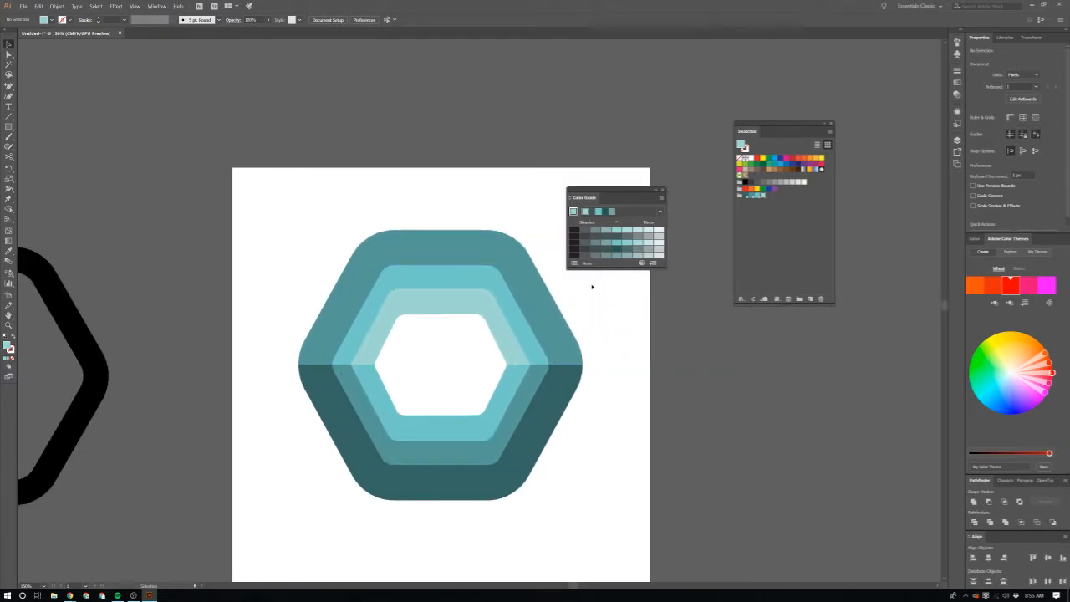
scroll(480, 389, "up", 3)
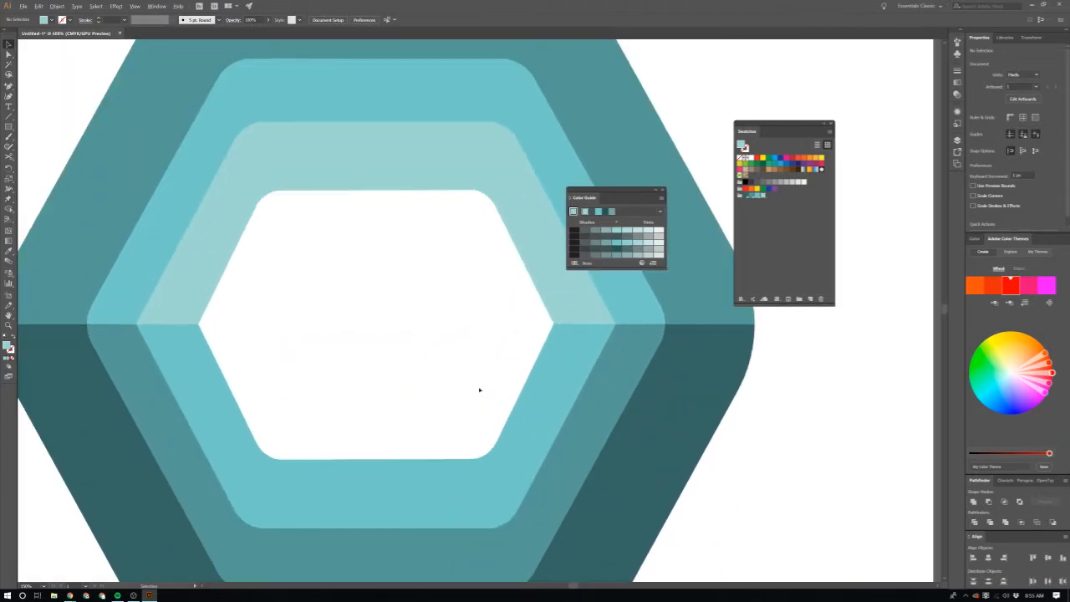
scroll(556, 343, "up", 1)
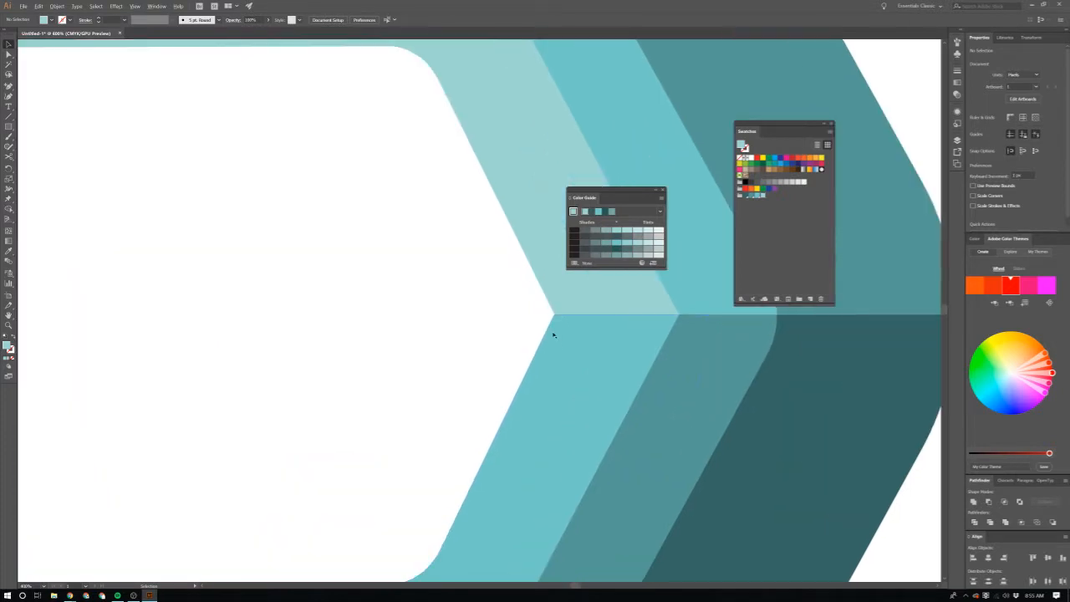
scroll(554, 334, "down", 2)
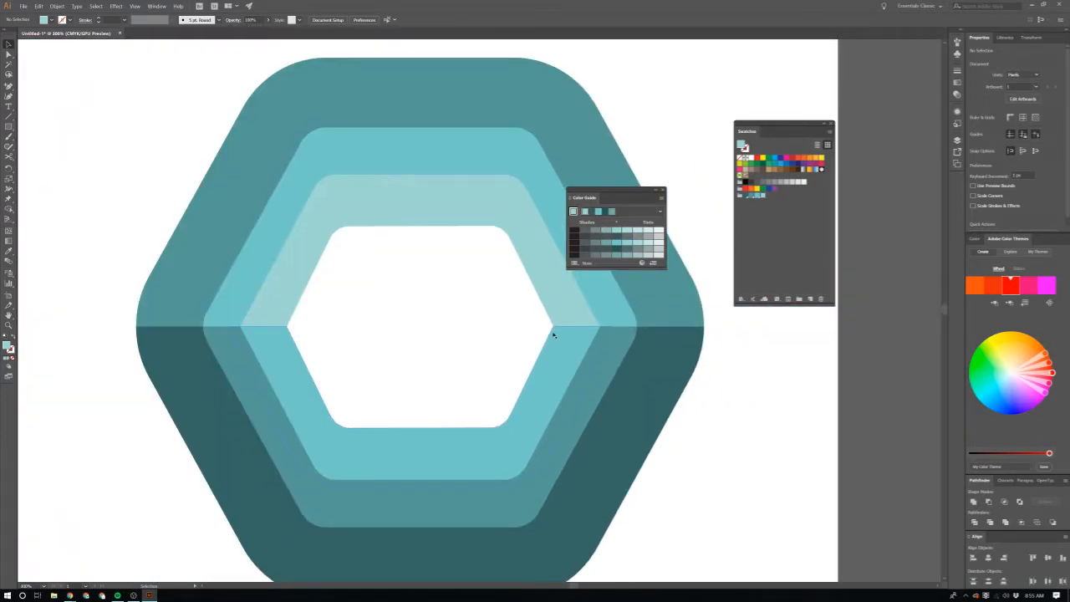
scroll(554, 335, "down", 2)
Step: Move the three lower half-rings straight down to open a narrow horizontal gap between the hexagon's two halves
left_click_drag(319, 154, 604, 334)
scroll(661, 389, "down", 2)
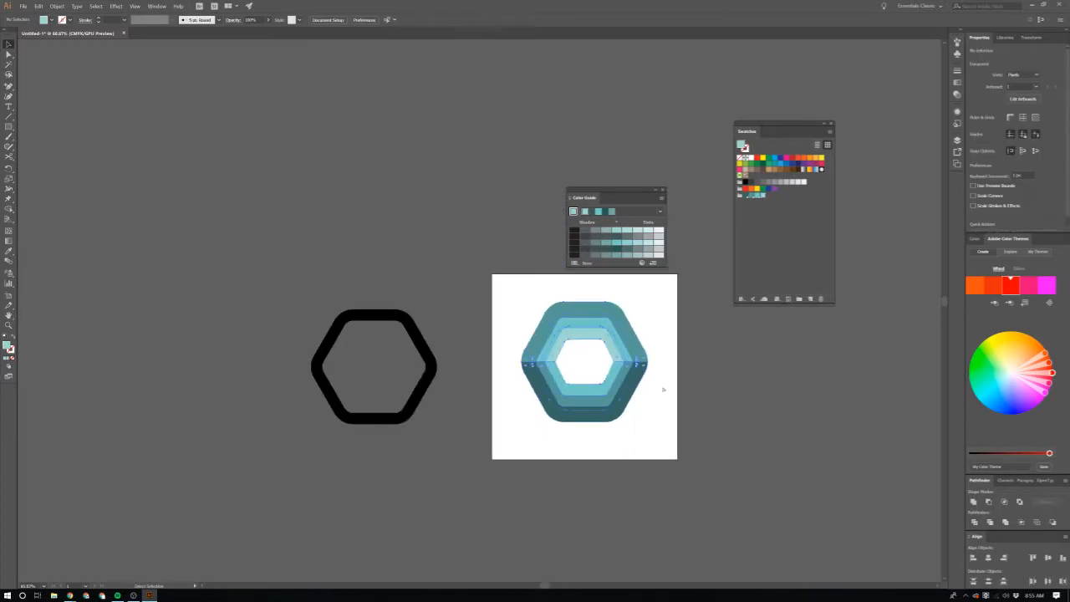
scroll(671, 387, "up", 3)
scroll(667, 405, "down", 2)
left_click_drag(630, 386, 630, 394)
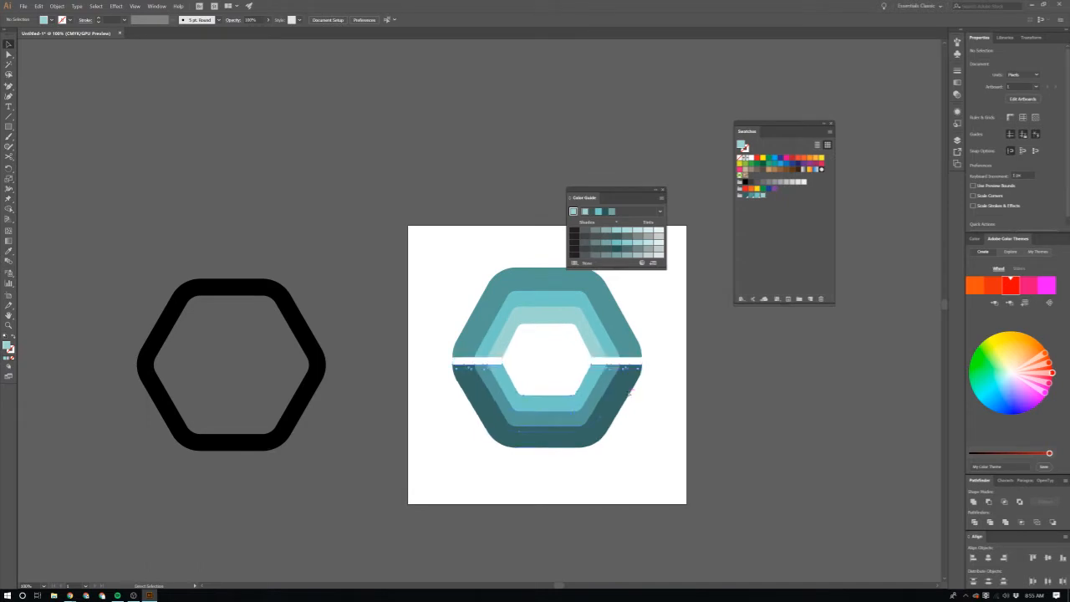
Step: Move the three upper half-rings straight down until they meet the lower half-rings, closing the horizontal gap
left_click_drag(622, 338, 622, 351)
left_click(684, 407)
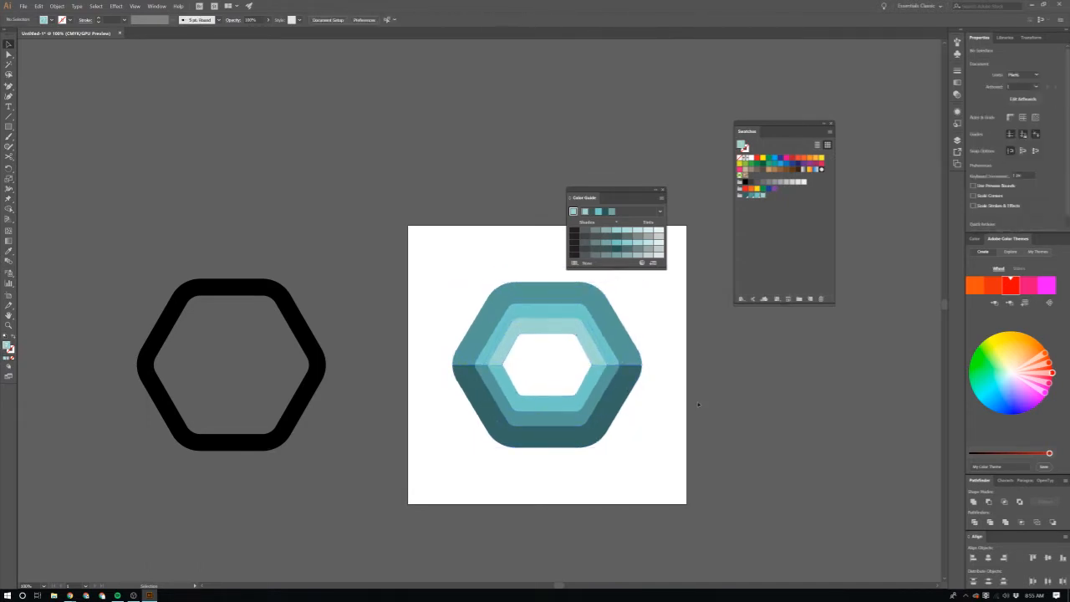
Step: Examine the rejoined teal hexagon's proportions and the seam between its upper and lower halves, both from afar and close up
scroll(684, 408, "down", 1)
scroll(658, 407, "up", 2)
left_click_drag(617, 423, 613, 358)
left_click(715, 441)
scroll(707, 442, "down", 2)
scroll(693, 440, "up", 2)
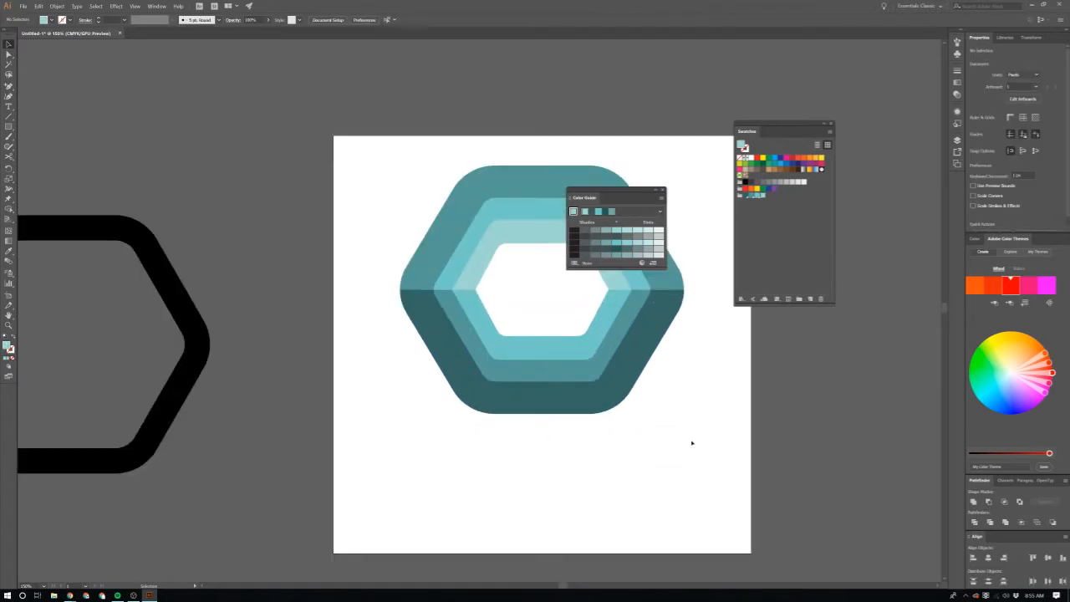
scroll(691, 443, "up", 1)
scroll(682, 443, "up", 1)
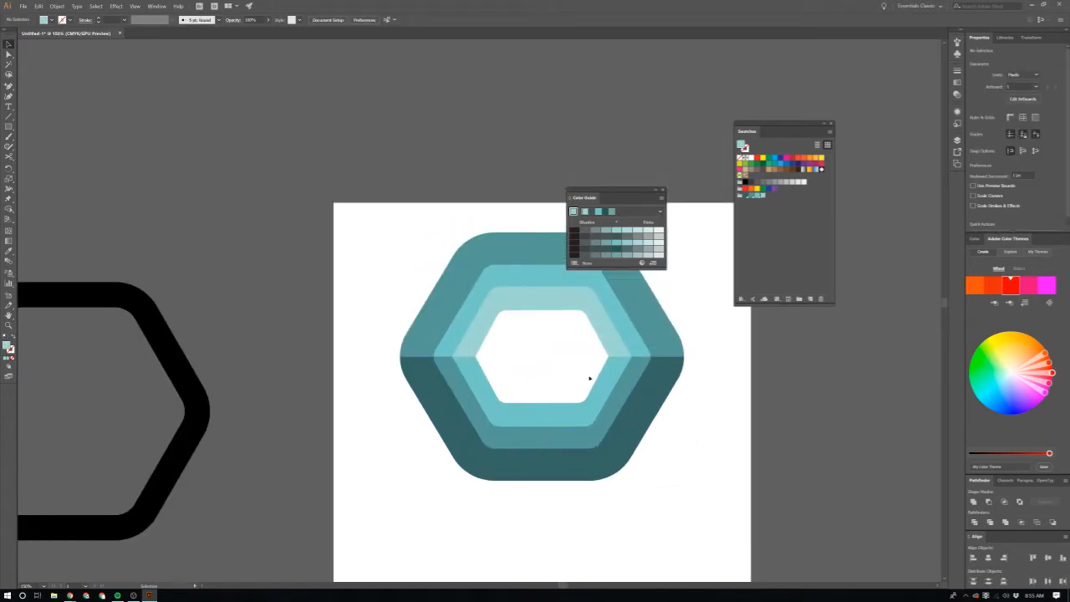
scroll(596, 364, "up", 1)
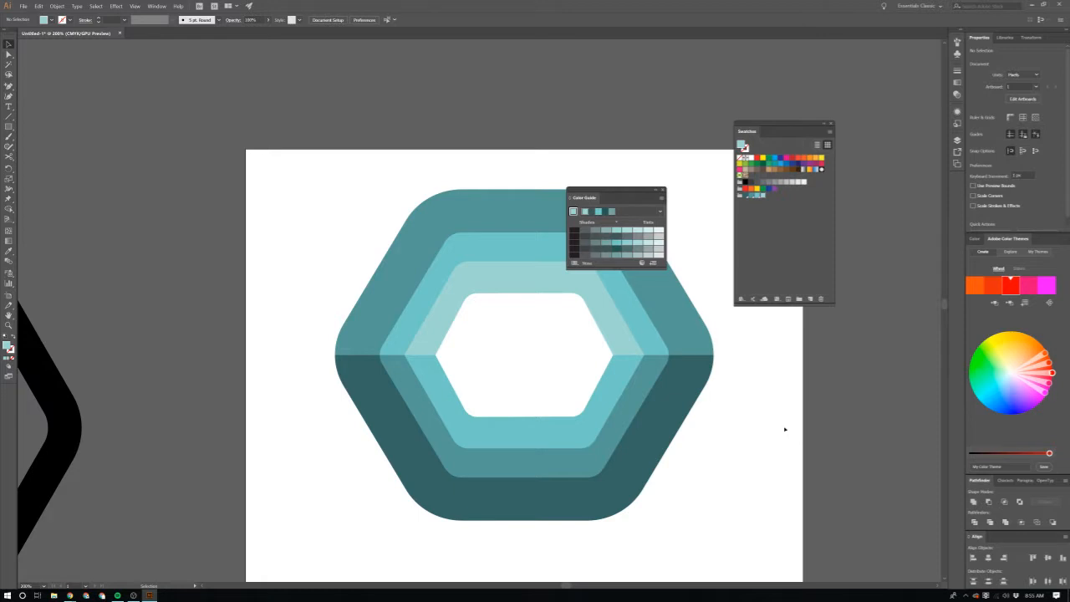
left_click(661, 410)
left_click_drag(686, 324, 699, 338)
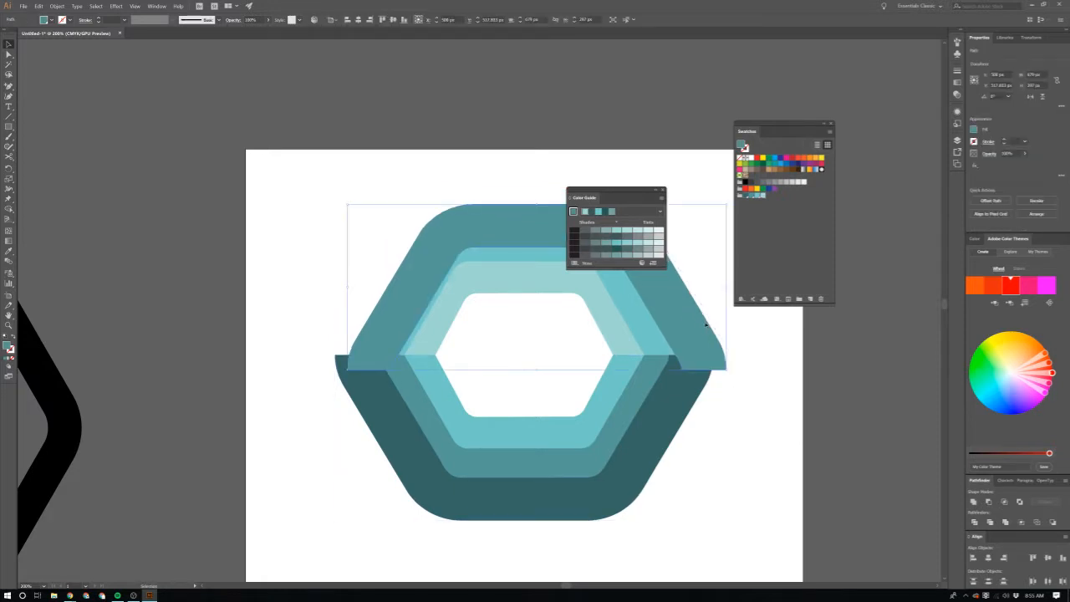
key("ctrl+z")
left_click(671, 436, "shift")
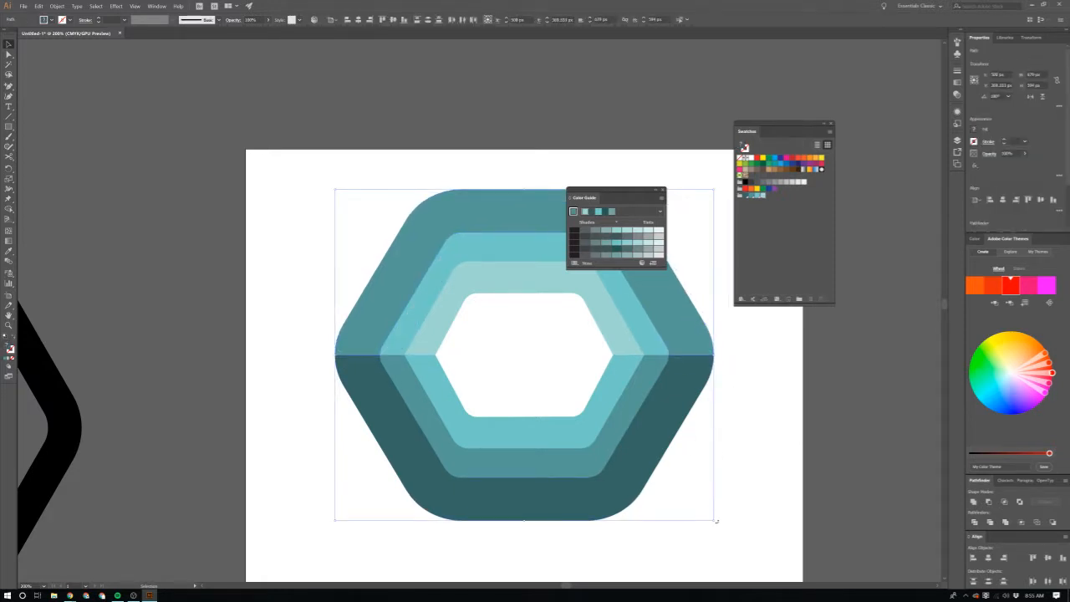
Step: Duplicate the black hexagon outline from beside the artboard and place the copy centred over the teal rings
scroll(437, 516, "left", 2)
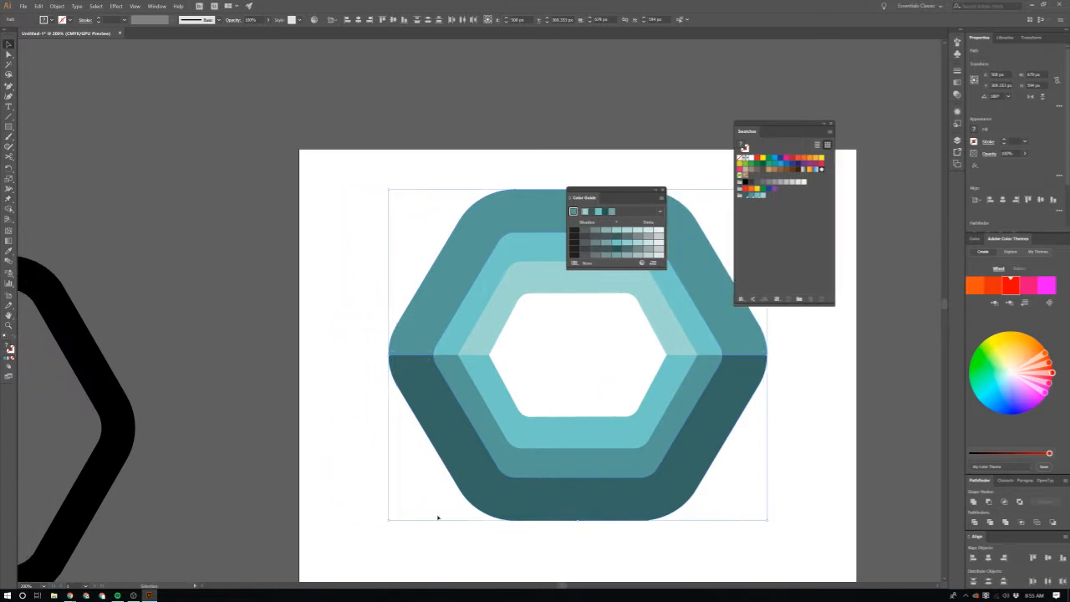
scroll(220, 464, "down", 1)
scroll(184, 443, "left", 2)
left_click(192, 435)
left_click_drag(191, 435, 658, 370)
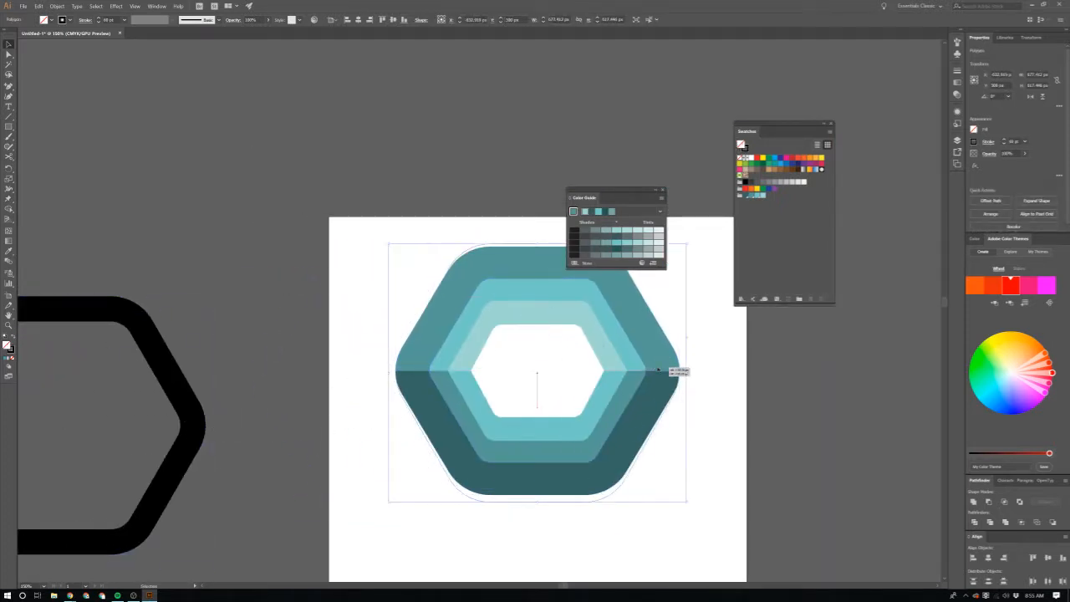
Step: Bring the black hexagon copy in front of the teal rings and set its stroke weight to 50 pt
left_click(124, 19)
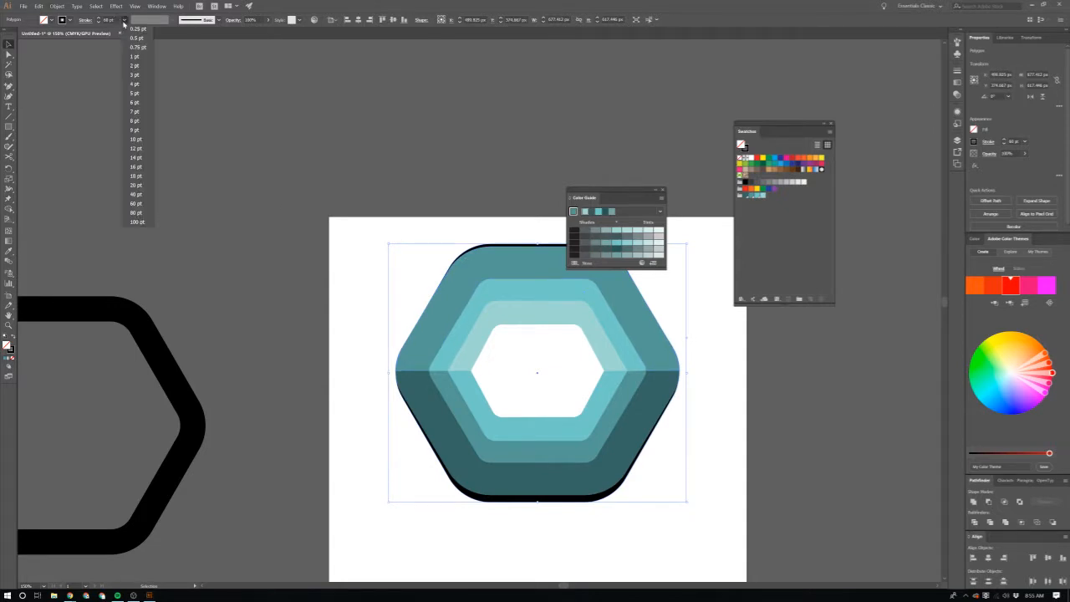
left_click(143, 196)
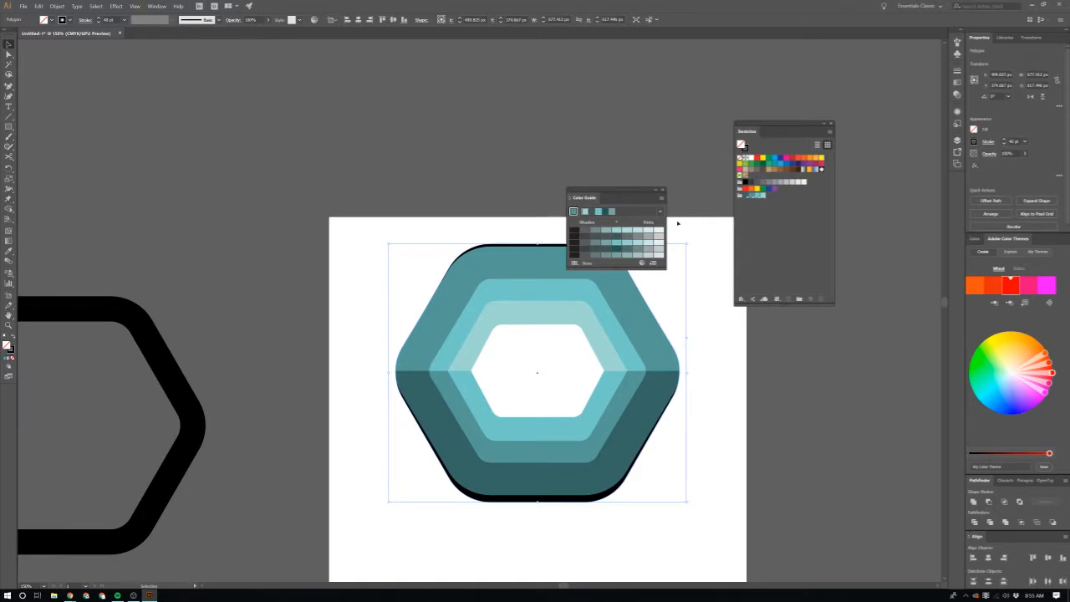
key("ctrl+shift+bracketright")
scroll(635, 418, "up", 1)
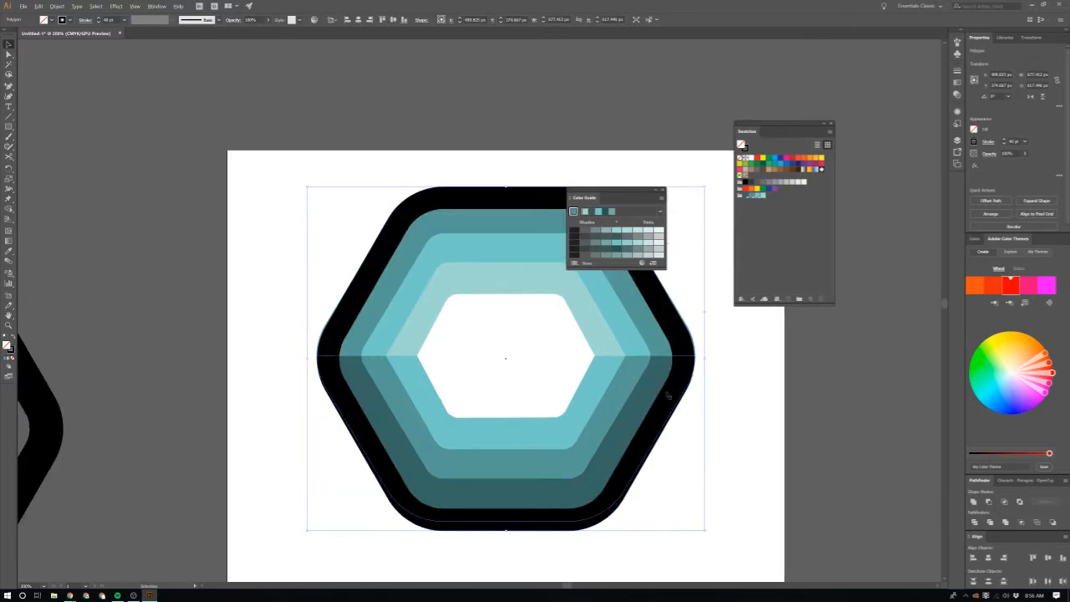
left_click(109, 19)
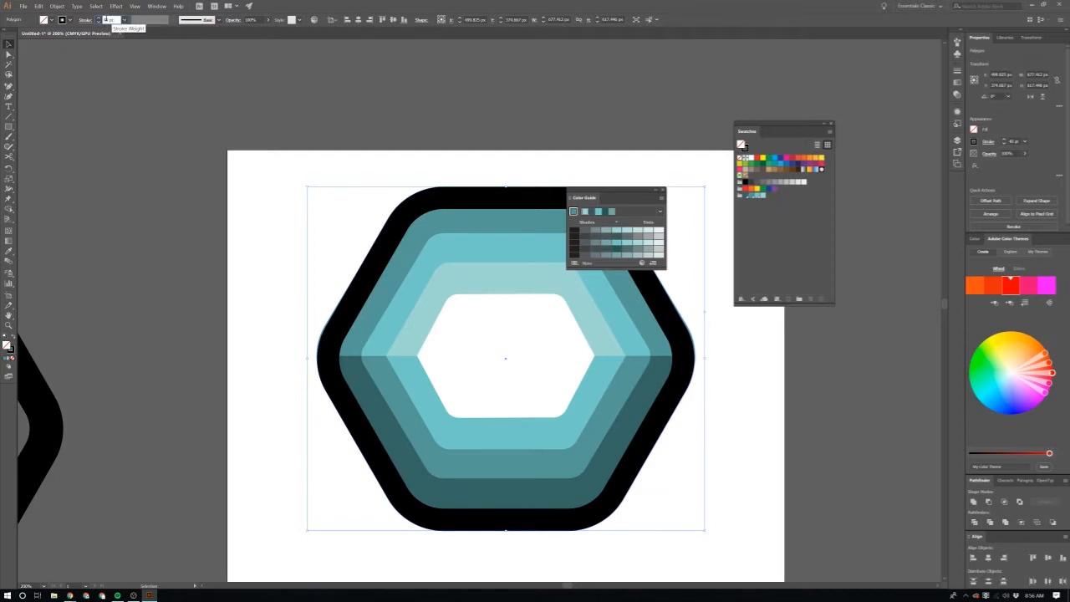
type("50")
key("Return")
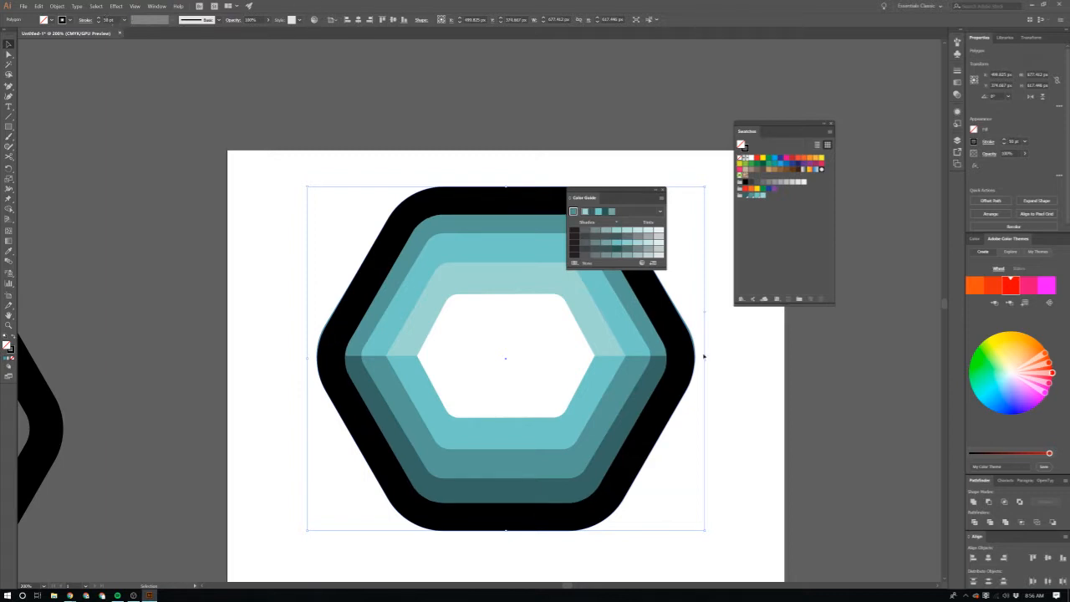
Step: Scale the black hexagon copy down inside the teal outer edge, reducing its height further and tilting it slightly
left_click_drag(707, 530, 686, 512)
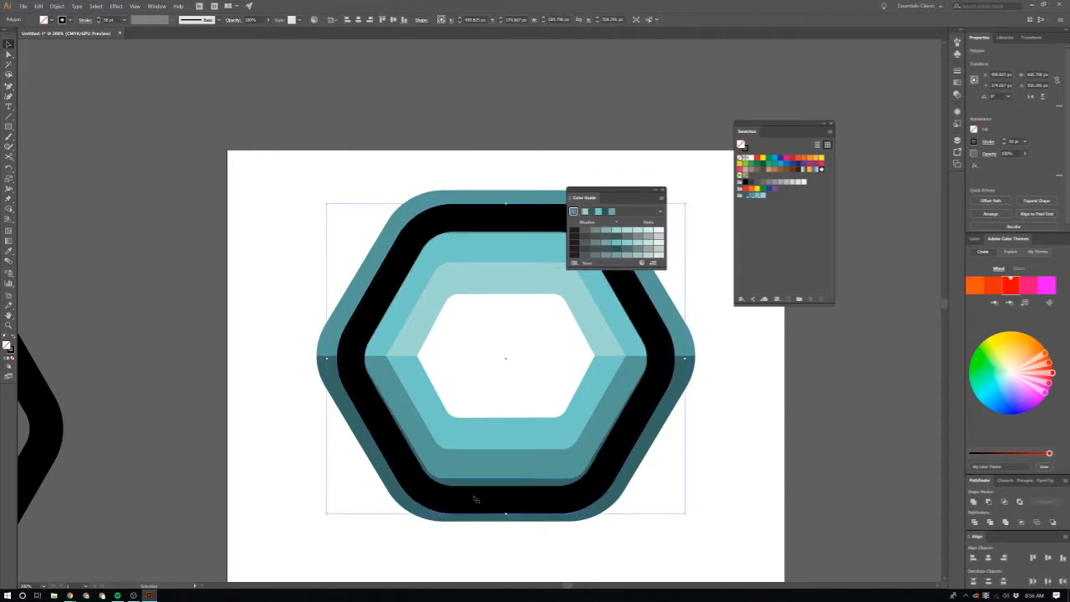
left_click_drag(506, 514, 501, 503)
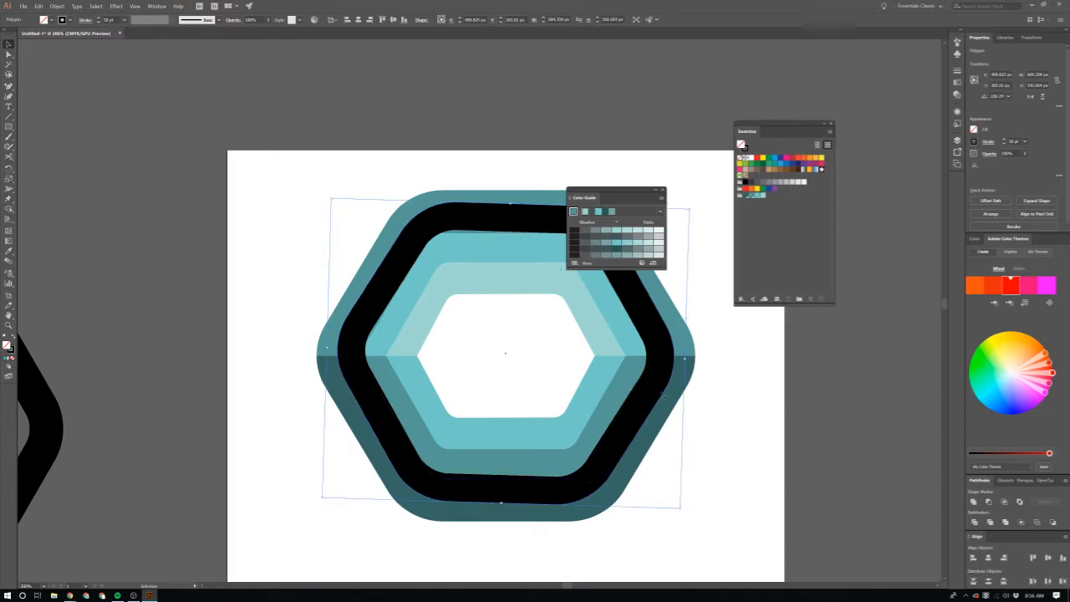
left_click(688, 381)
left_click(720, 368)
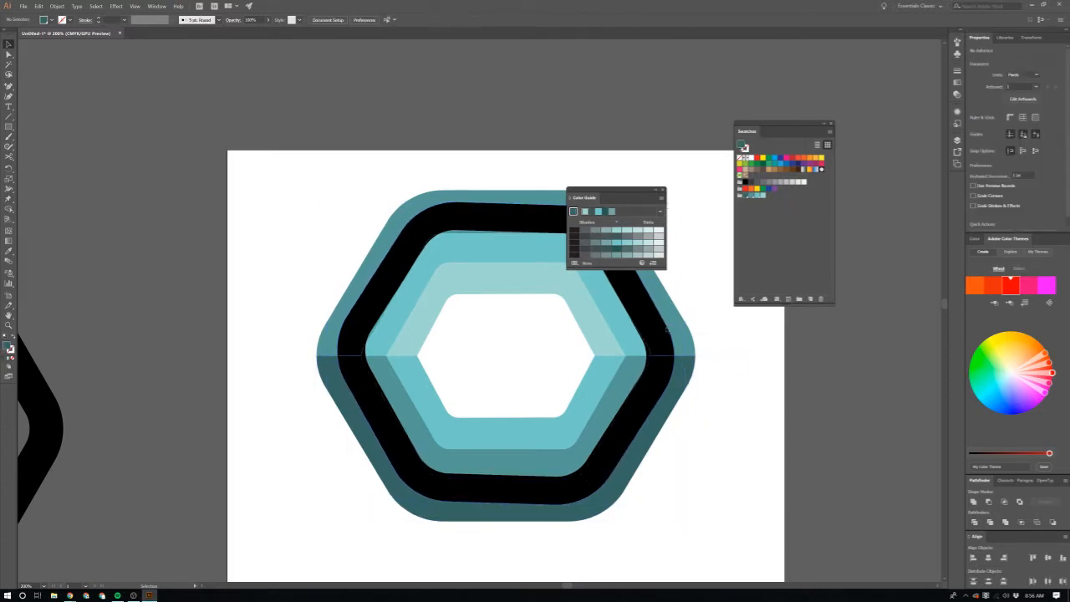
Step: Recolour the black hexagon copy's stroke with the dark teal swatch and leave it without a fill
left_click(661, 338)
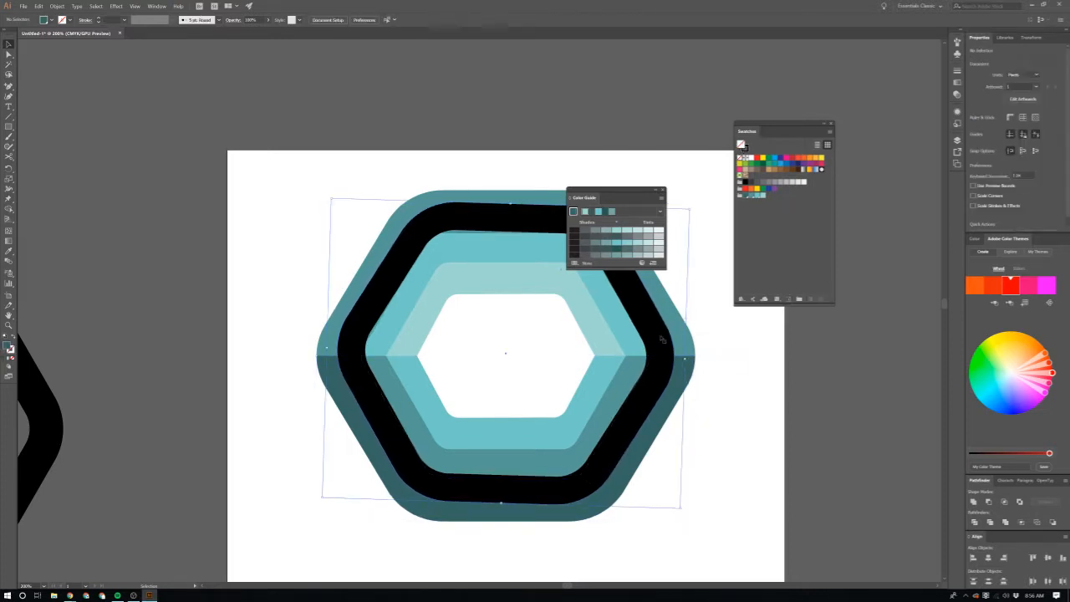
left_click(741, 197)
left_click(789, 350)
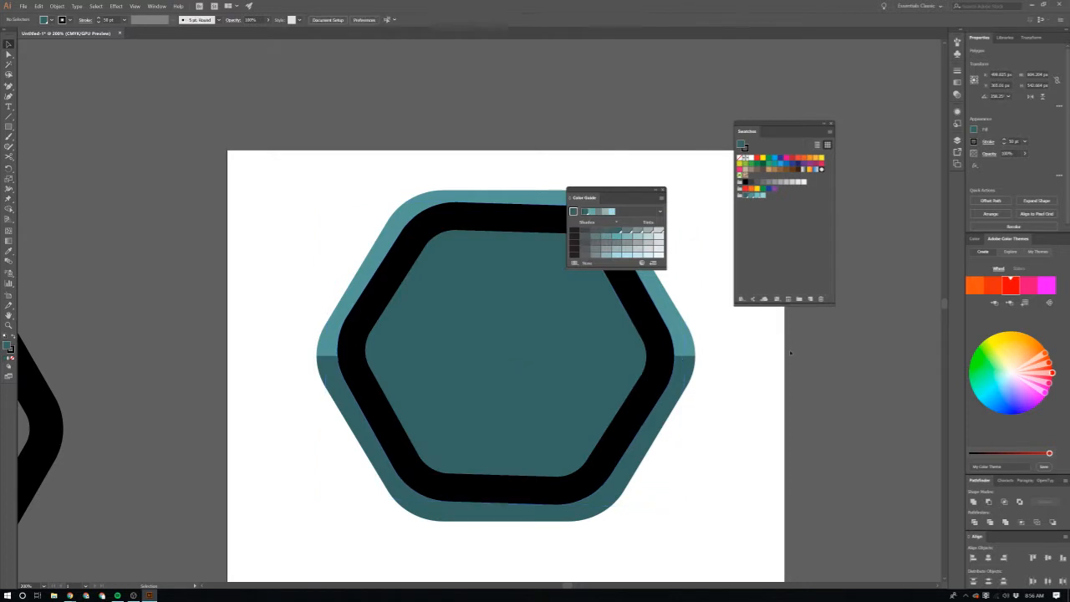
left_click(661, 406)
key("shift+x")
key("slash")
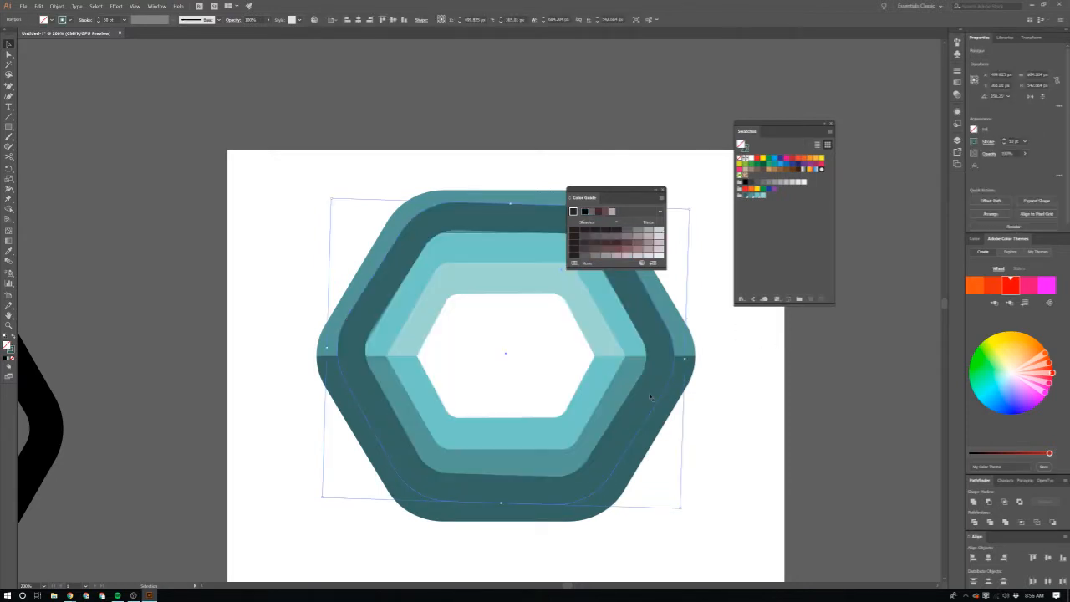
Step: Move the outermost upper and lower teal half-rings off the artboard, over the original black hexagon
left_click(722, 344)
left_click(694, 353)
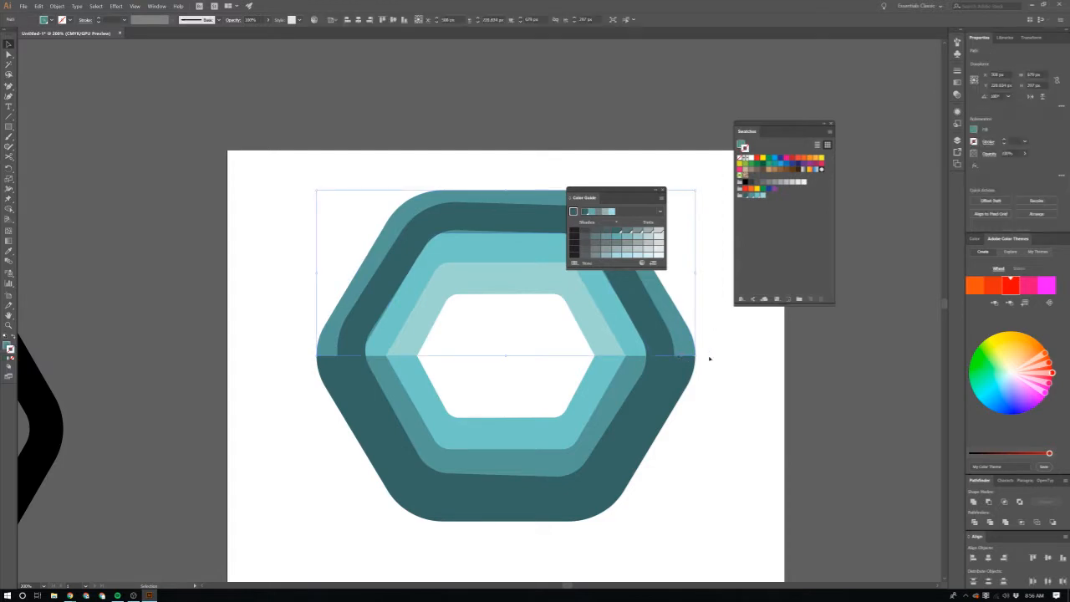
left_click_drag(686, 350, 80, 317)
left_click(812, 506)
scroll(593, 482, "down", 2)
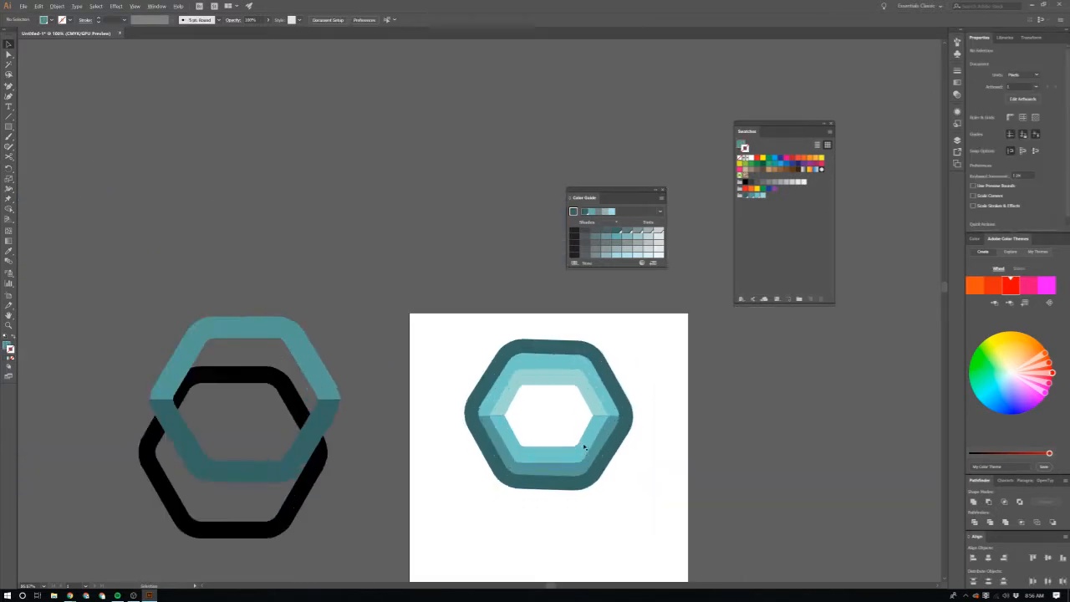
scroll(585, 443, "up", 2)
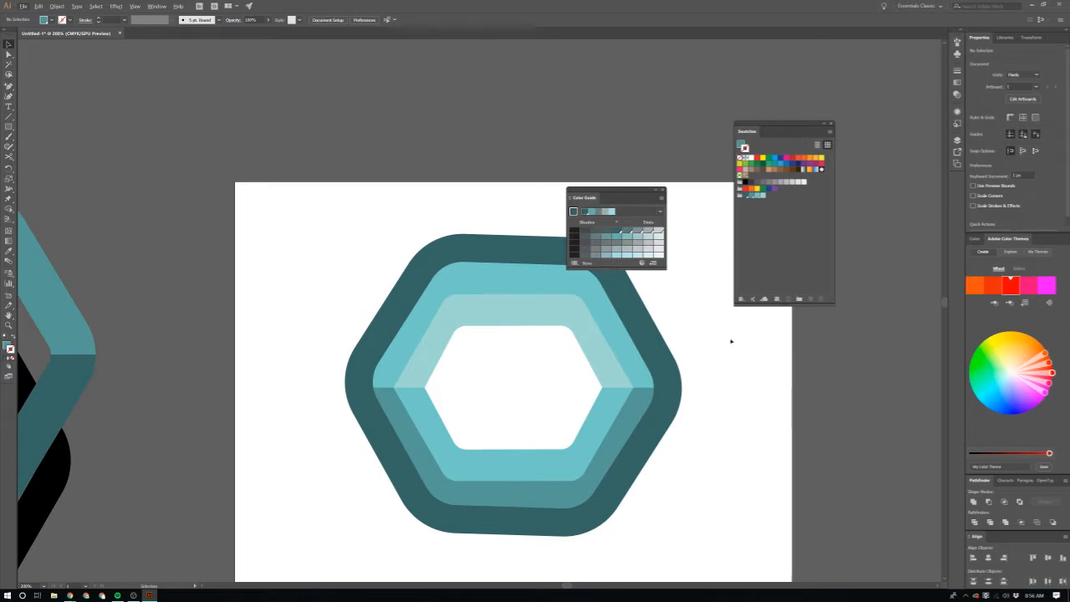
Step: Undo back to before the black hexagon copy was tilted and recoloured, and delete that copy from the teal rings
key("ctrl+z")
key("ctrl+z")
key("ctrl+z")
key("ctrl+z")
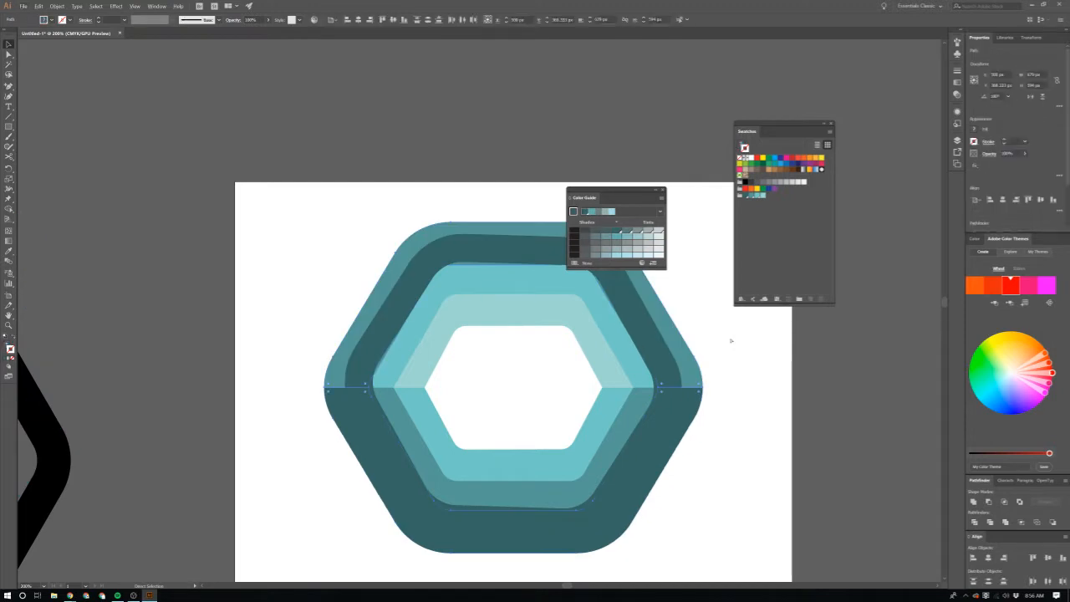
key("ctrl+shift+z")
key("ctrl+shift+z")
key("ctrl+shift+z")
key("ctrl+shift+z")
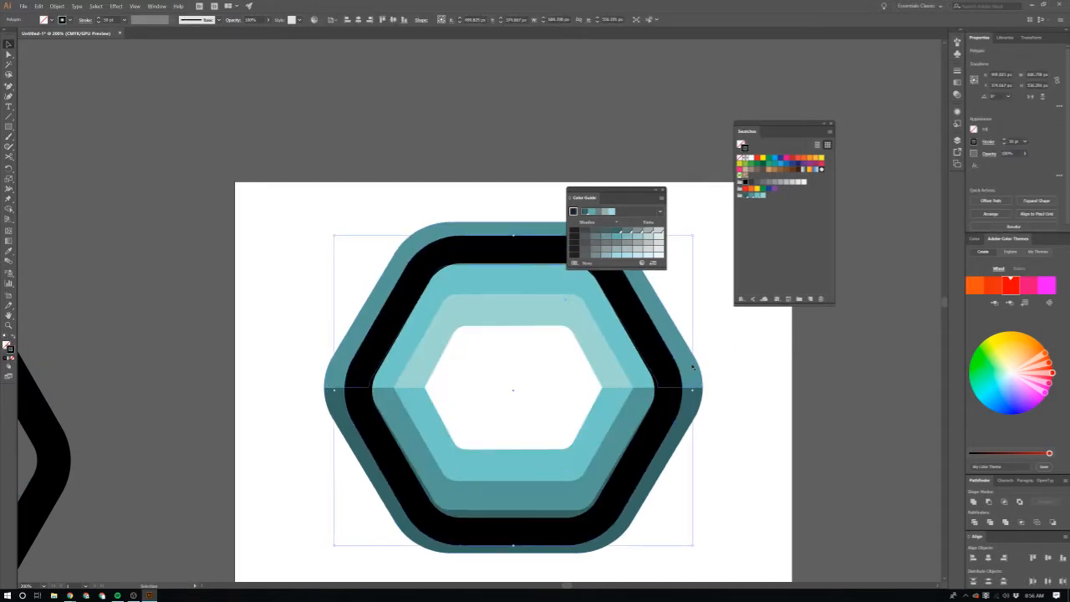
key("Delete")
Step: Send the outermost upper and lower half-rings to the back and enlarge them slightly about their centre
left_click_drag(749, 370, 678, 447)
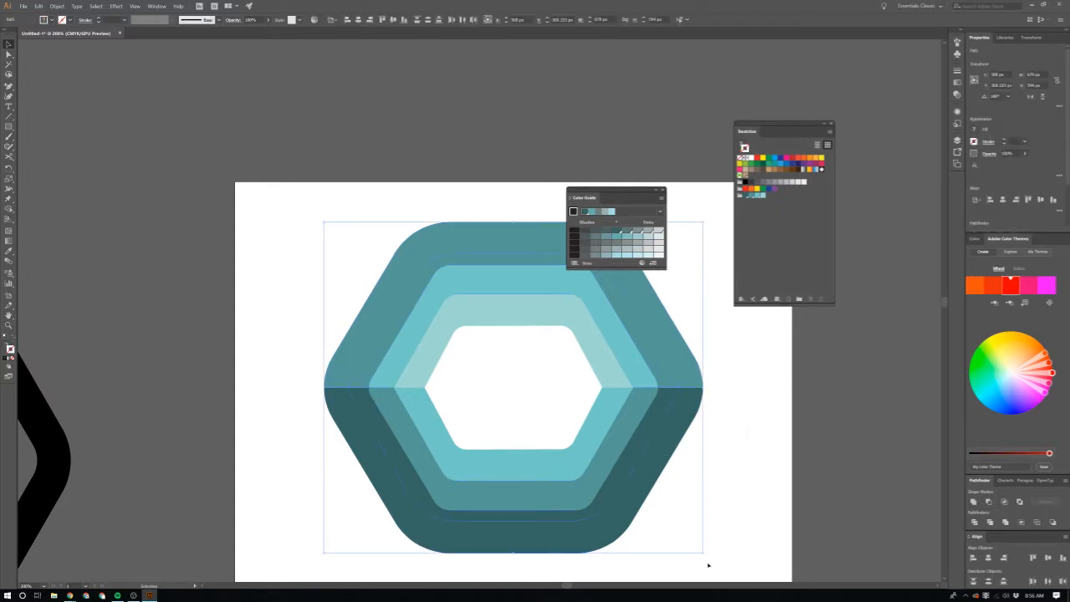
left_click(746, 432)
left_click(698, 376)
left_click(699, 408, "shift")
key("ctrl+shift+bracketleft")
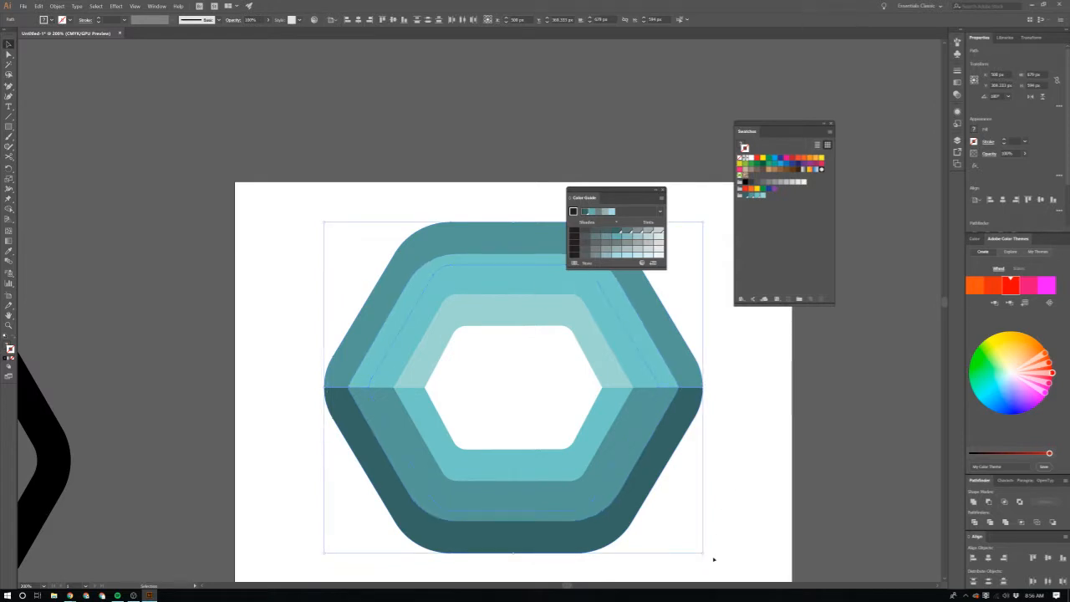
left_click_drag(704, 552, 722, 565)
Step: Send the middle ring's upper and lower halves to the back
left_click(638, 430)
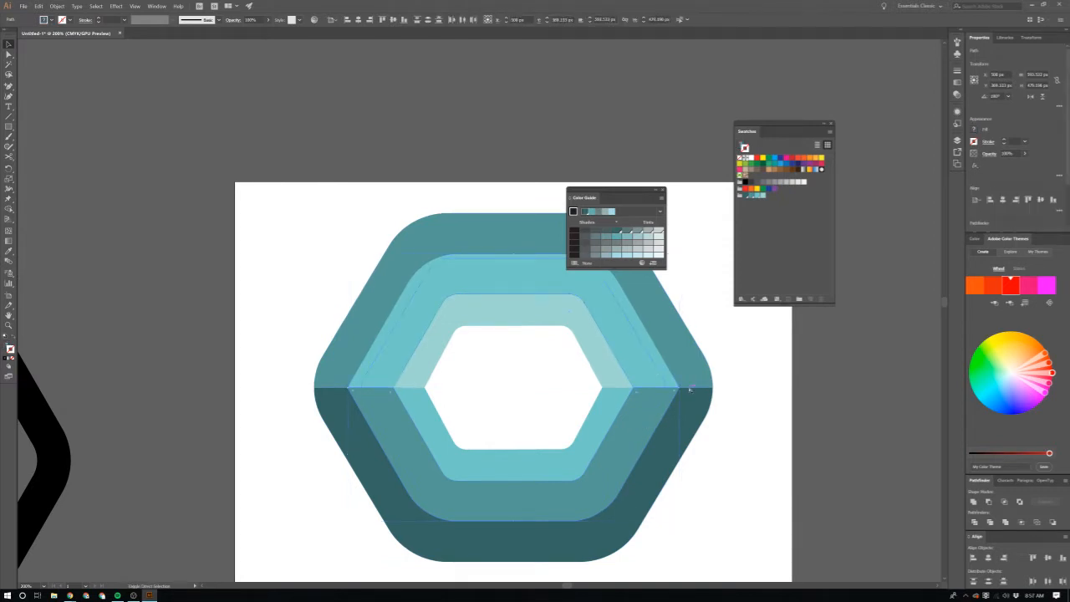
key("ctrl+shift+bracketleft")
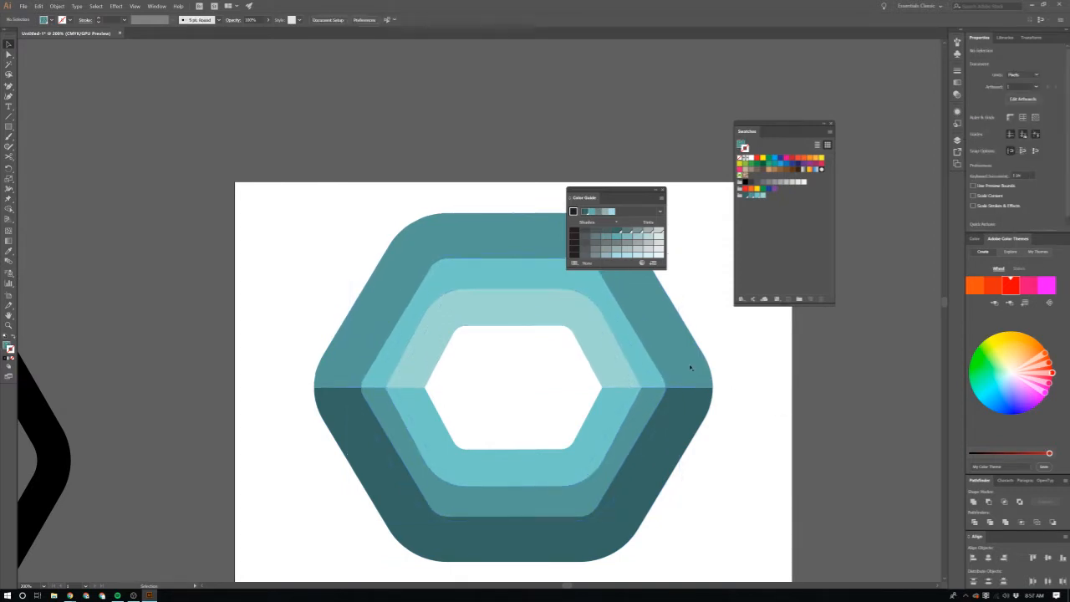
left_click(695, 355)
scroll(678, 458, "down", 1)
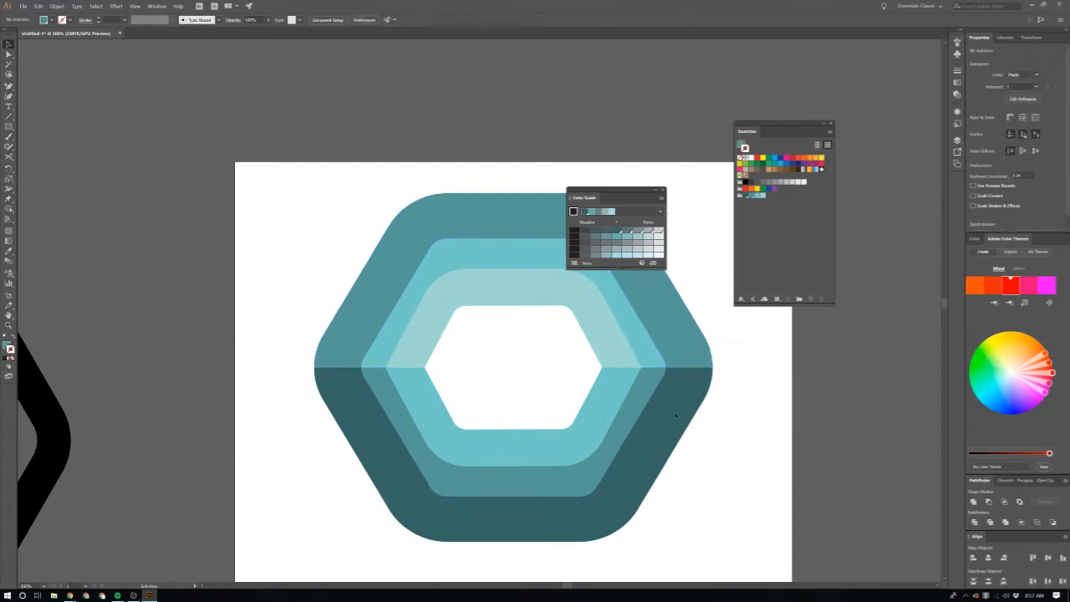
left_click(757, 346)
Step: Send the outermost upper and lower half-rings behind the other rings and resize them to about 667 px wide
left_click(694, 410)
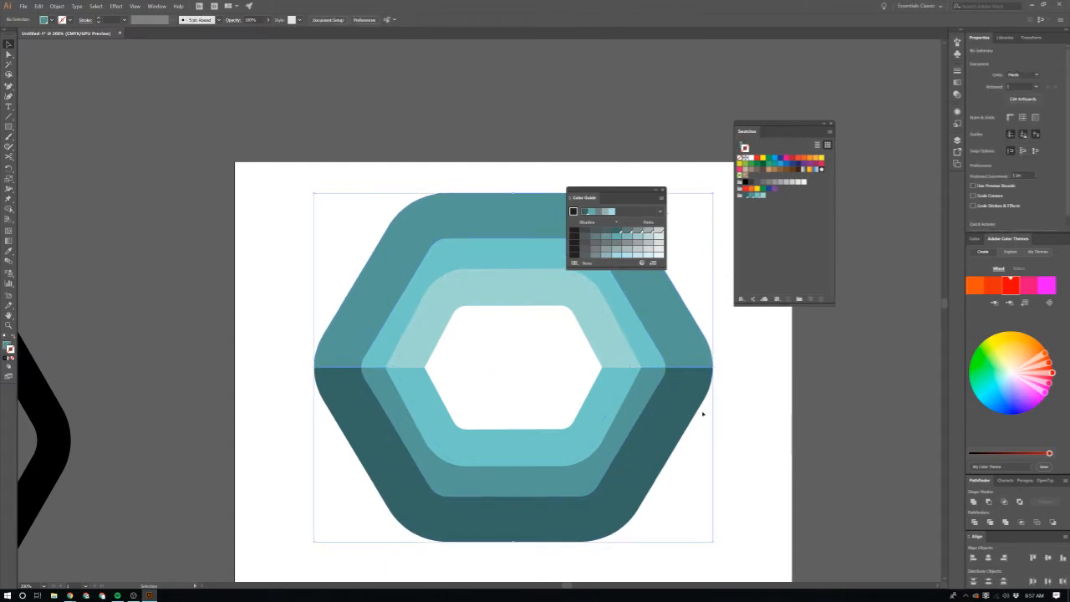
left_click_drag(713, 543, 686, 516)
key("ctrl+shift+bracketleft")
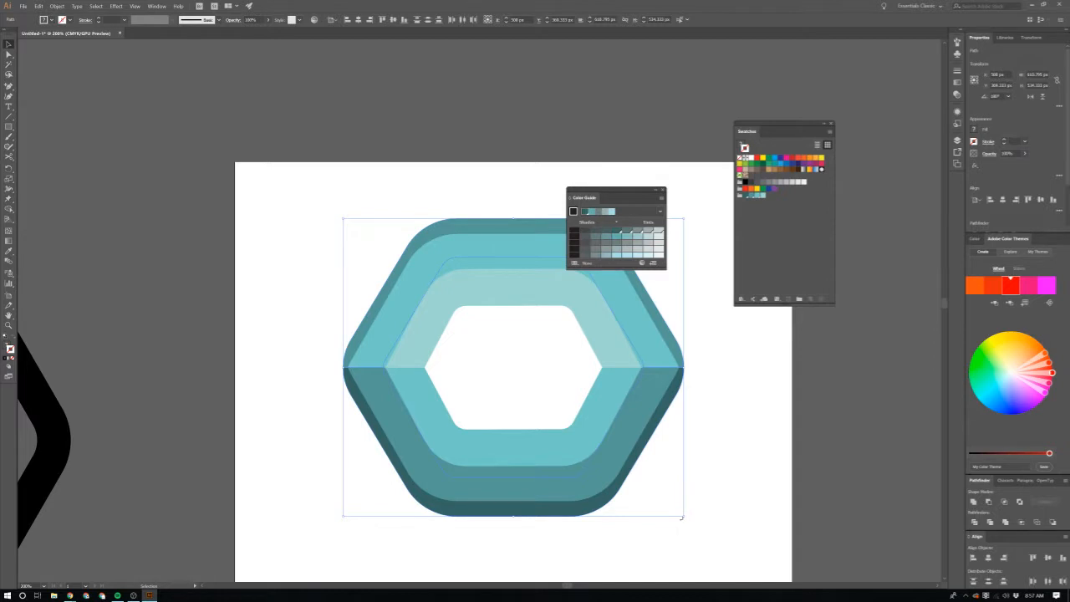
left_click_drag(683, 516, 700, 530)
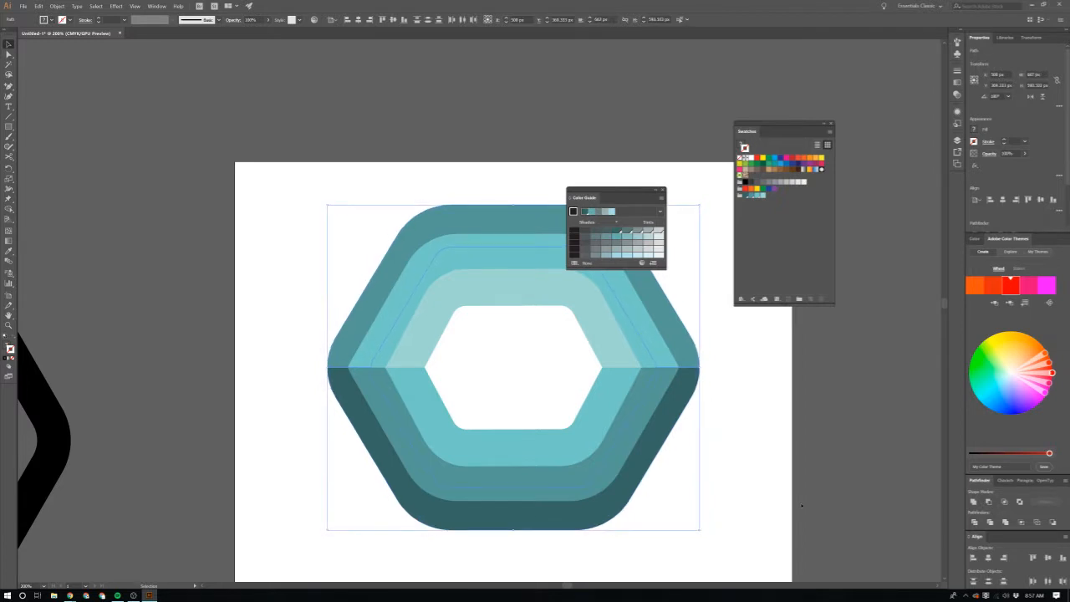
left_click(802, 505)
Step: Turn the original hexagon's black stroke into a black fill and move the hexagon over the teal rings
scroll(772, 492, "down", 3)
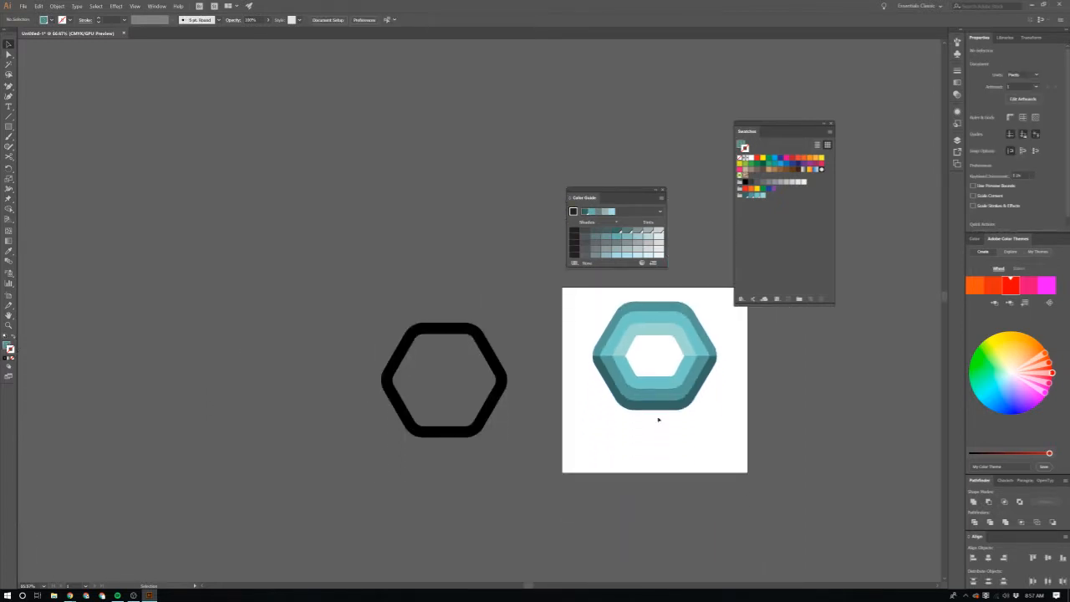
scroll(669, 451, "up", 4)
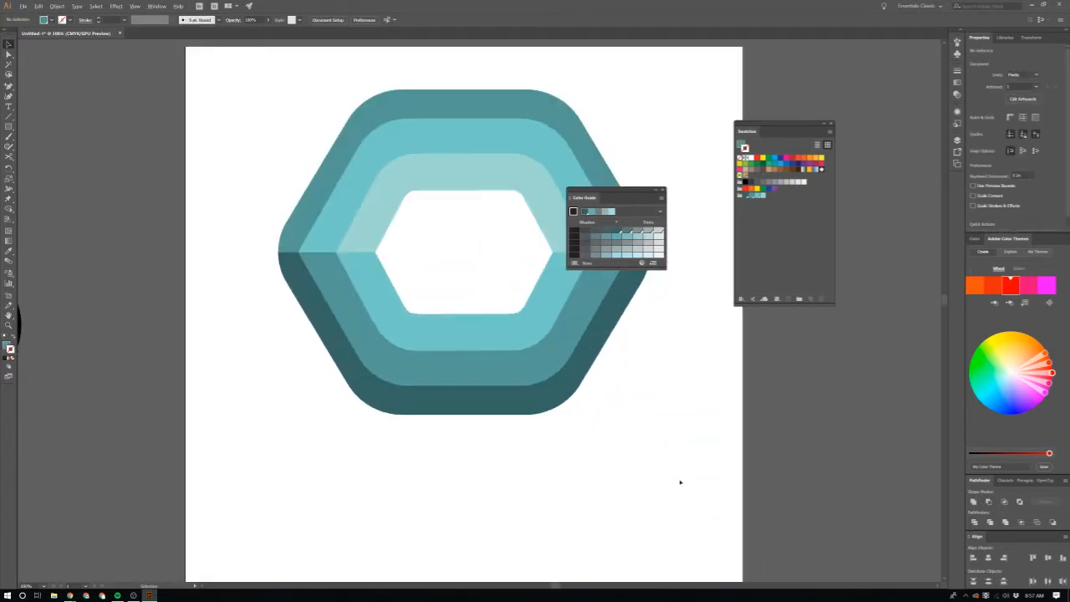
scroll(676, 521, "down", 5)
scroll(672, 516, "up", 4)
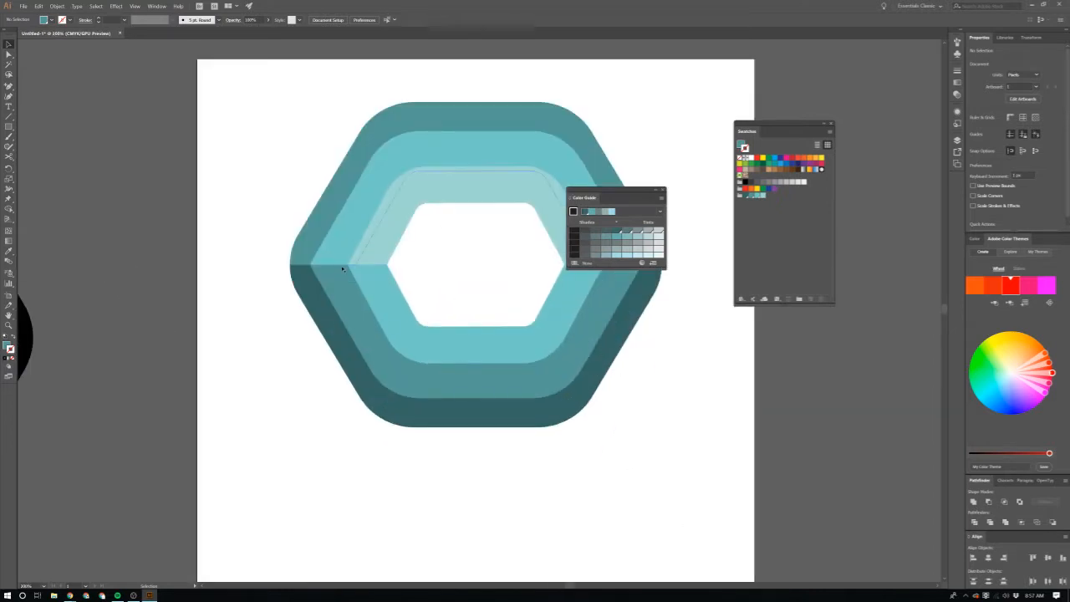
scroll(328, 374, "left", 3)
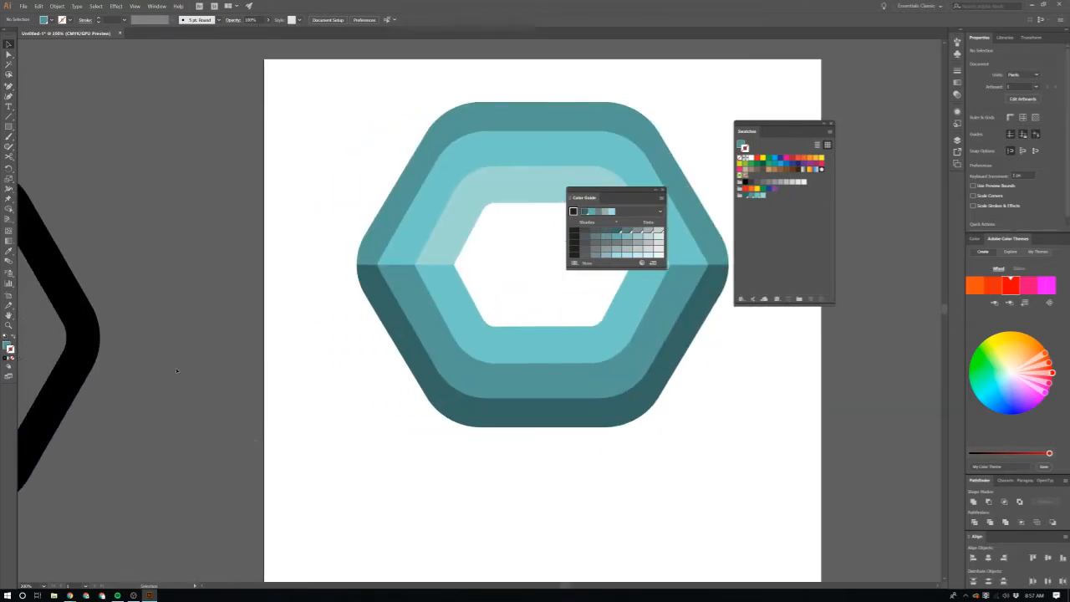
left_click(92, 339)
key("shift+x")
mouse_move(81, 338)
left_mouse_down()
mouse_move(659, 292)
mouse_move(715, 244)
mouse_move(721, 256)
left_mouse_up()
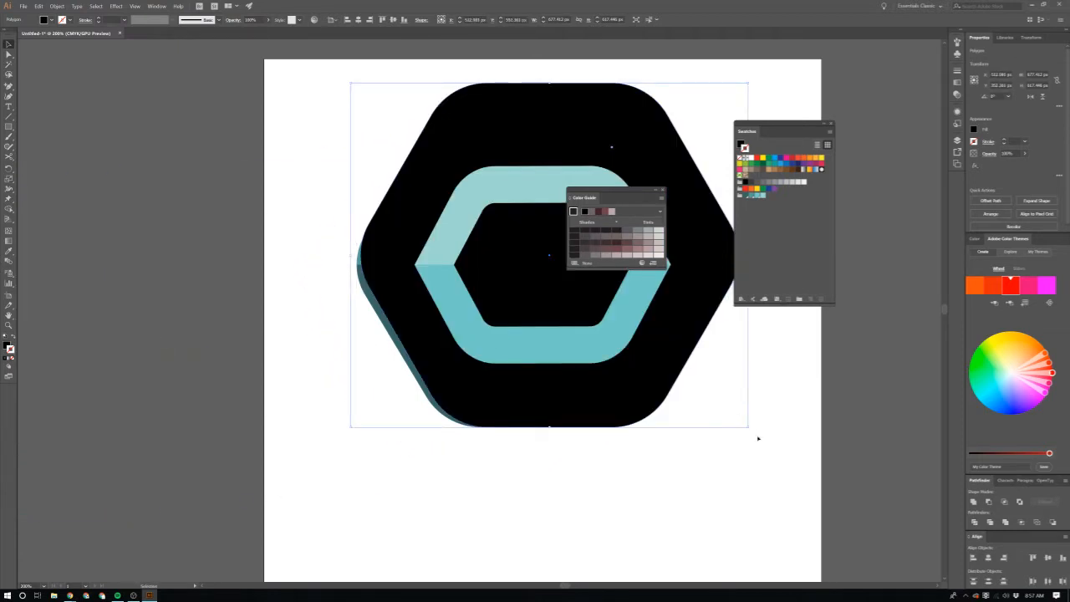
Step: Bring the black rounded hexagon to the front and scale it down over the rings' central opening
left_click_drag(708, 394, 648, 364)
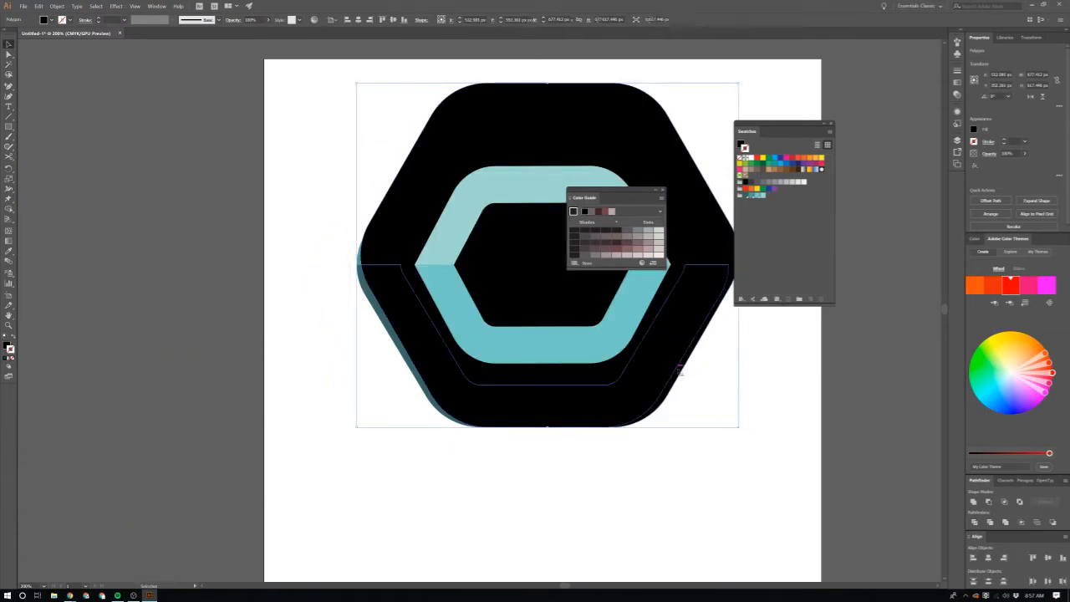
left_click(755, 415)
left_click(704, 205)
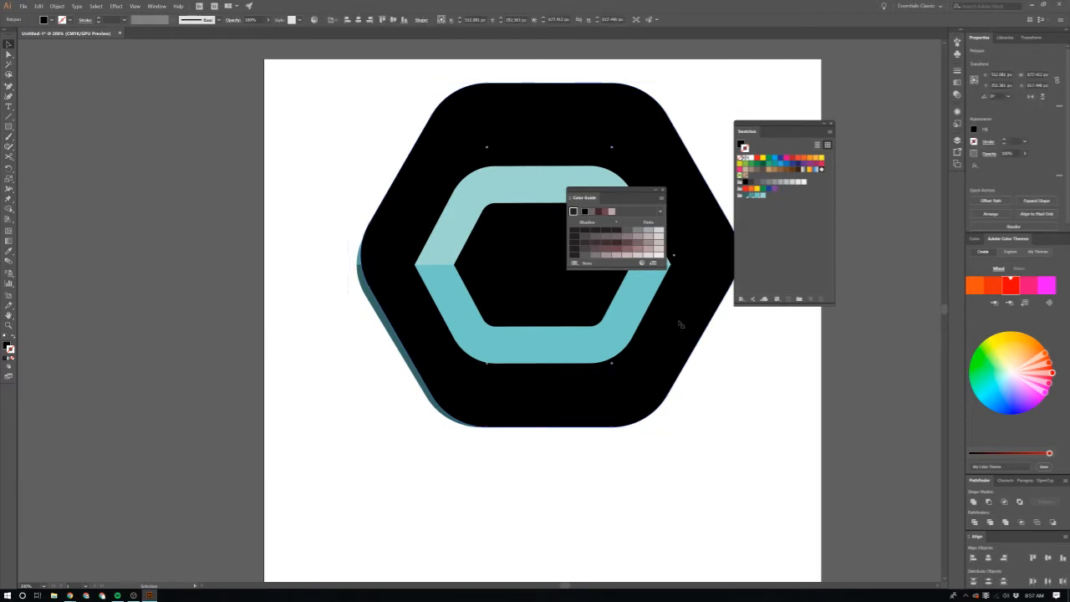
key("ctrl+shift+bracketright")
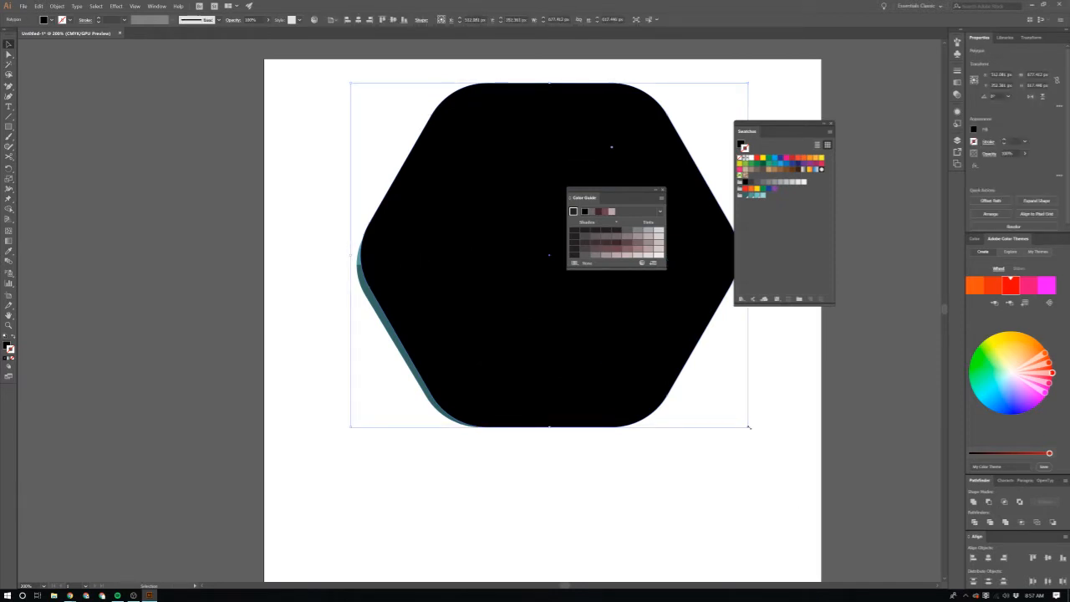
left_click_drag(748, 427, 634, 322)
Step: Move the black rounded hexagon away from the central opening and delete it
scroll(668, 358, "up", 2)
scroll(586, 354, "down", 2)
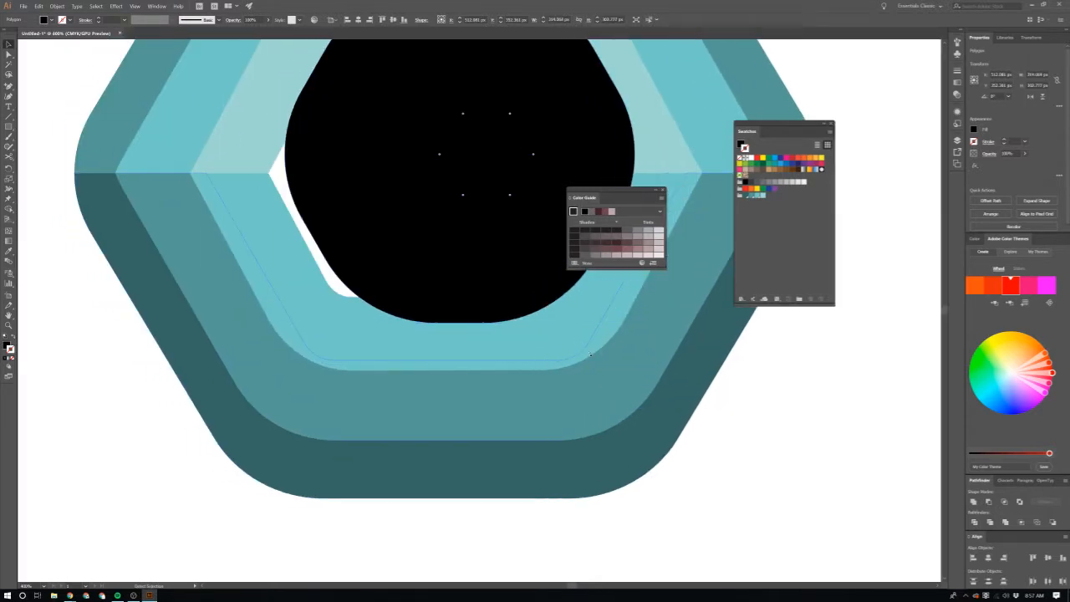
scroll(506, 184, "up", 2)
scroll(500, 219, "up", 1)
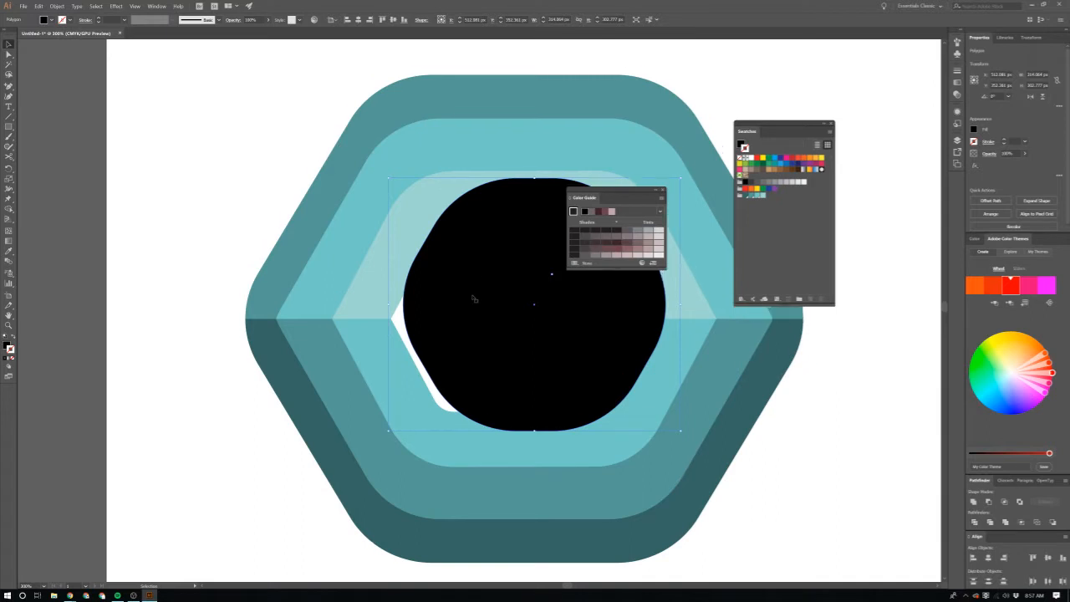
scroll(477, 298, "up", 2)
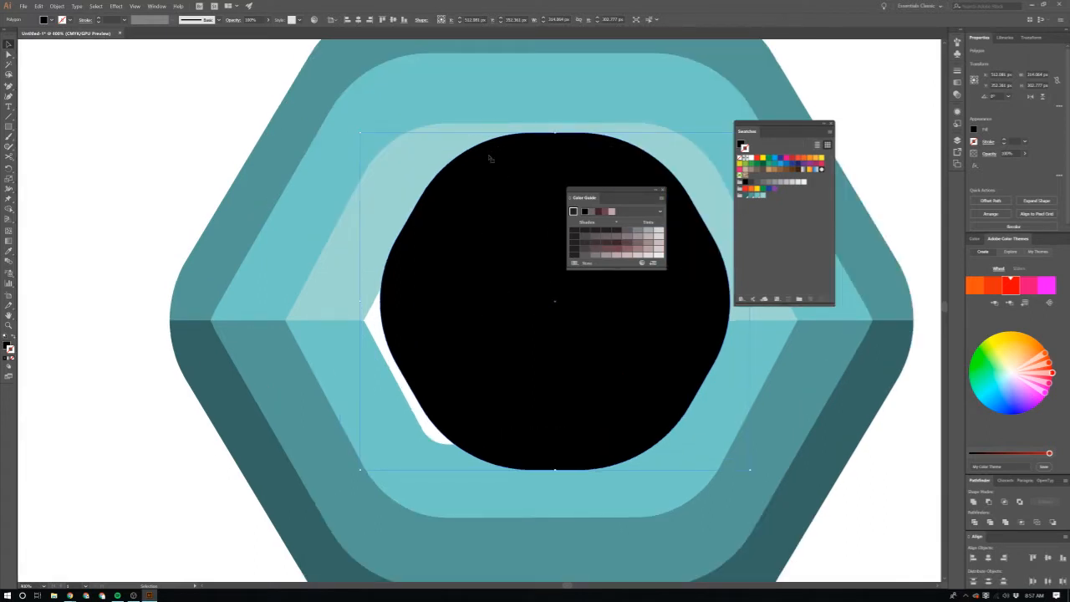
key("a")
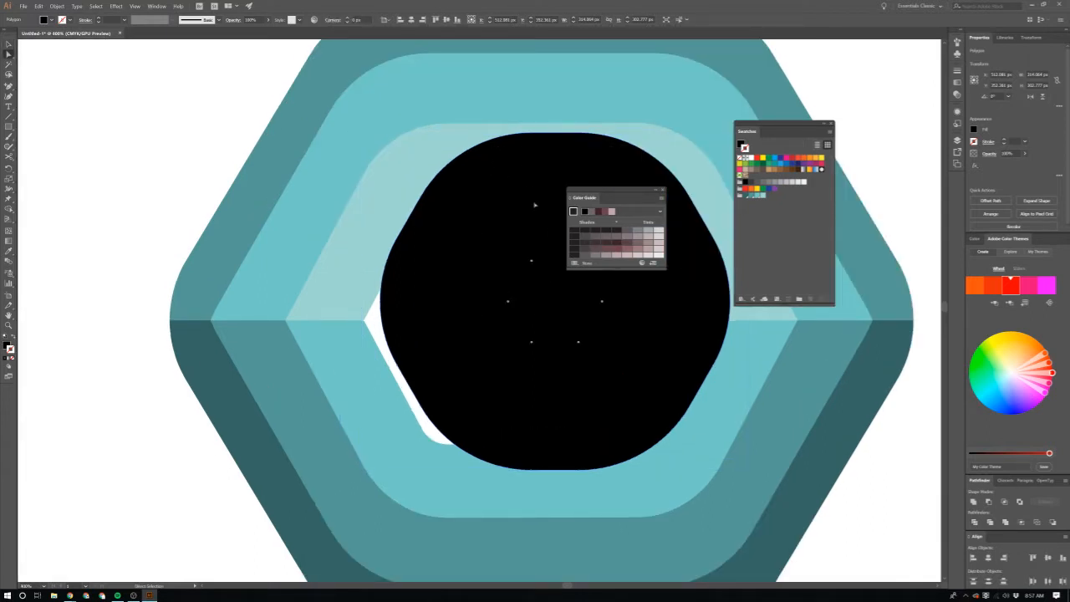
key("v")
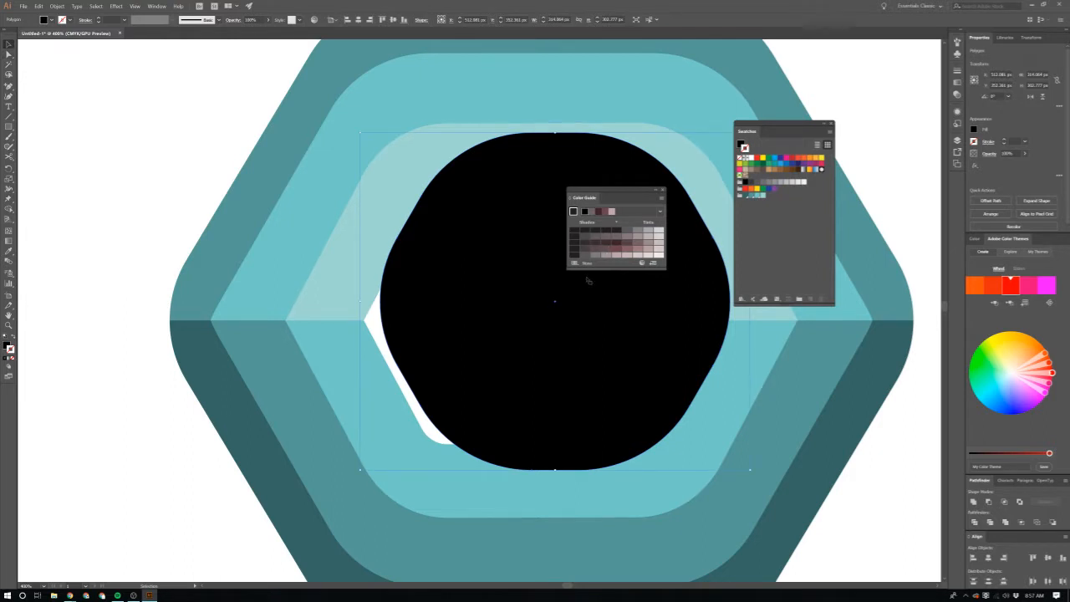
left_click_drag(531, 272, 164, 224)
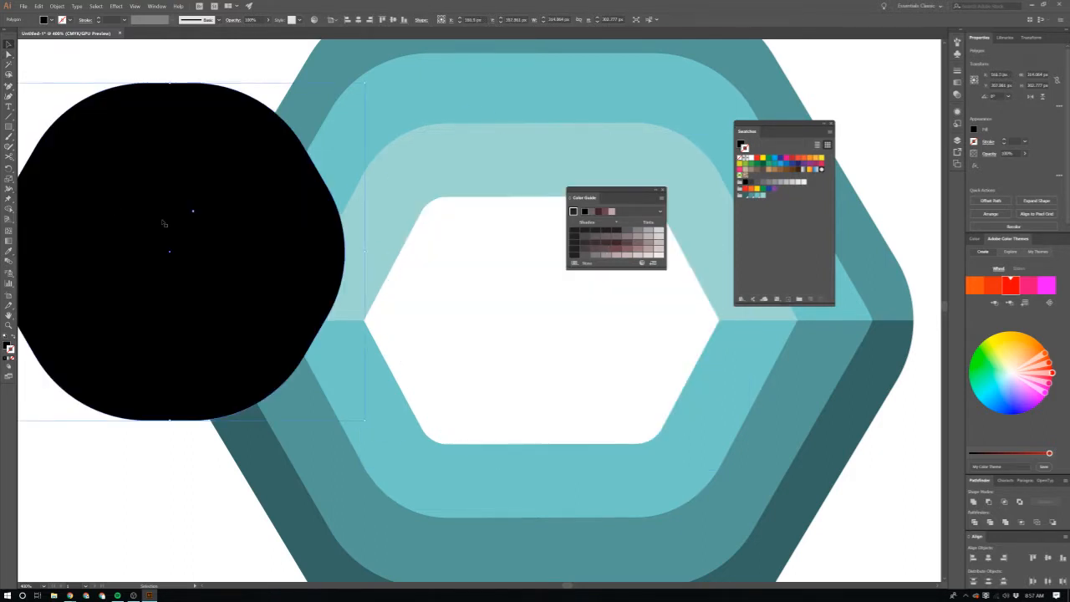
key("Delete")
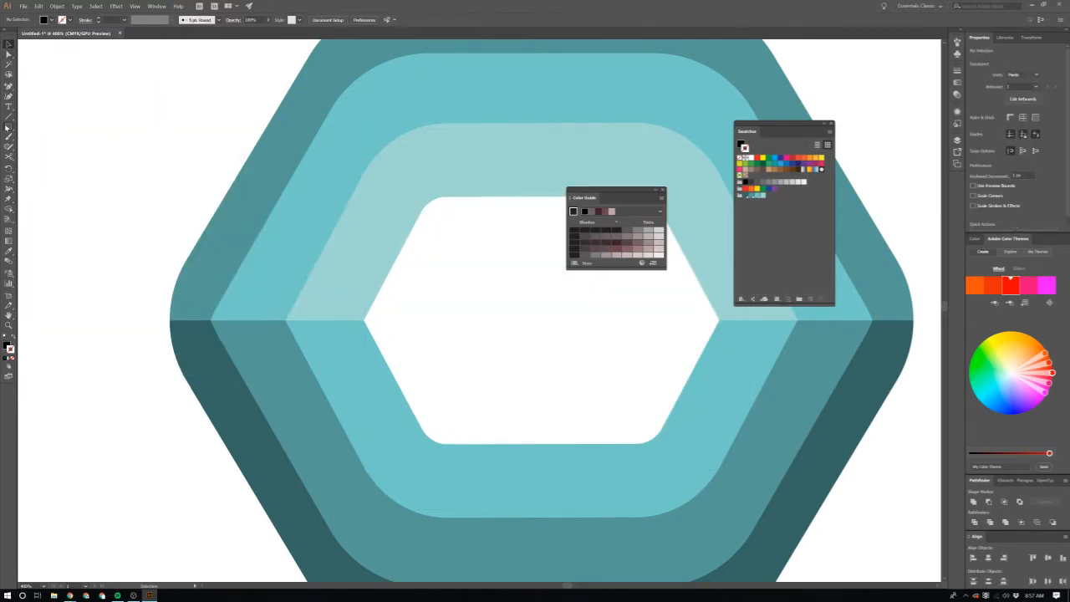
Step: Draw a sharp-cornered black hexagon about 303 px wide and 263 px high over the central opening
left_click(8, 126)
left_click(61, 158)
left_click_drag(430, 168, 606, 406)
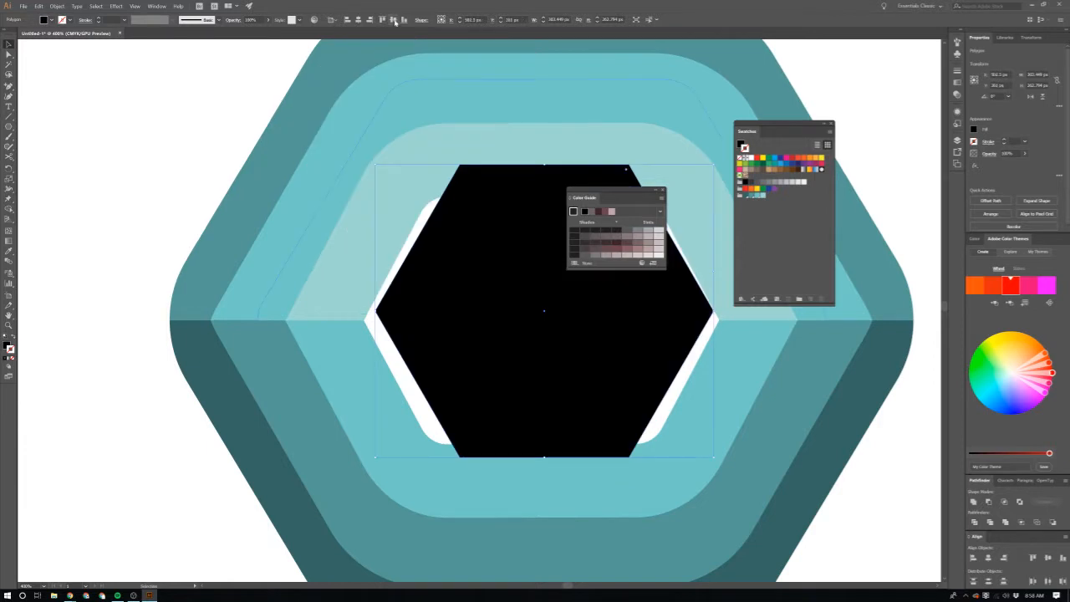
Step: Centre the black hexagon horizontally on the artboard and enlarge it to about 329 px wide
left_click(394, 20)
left_click(360, 21)
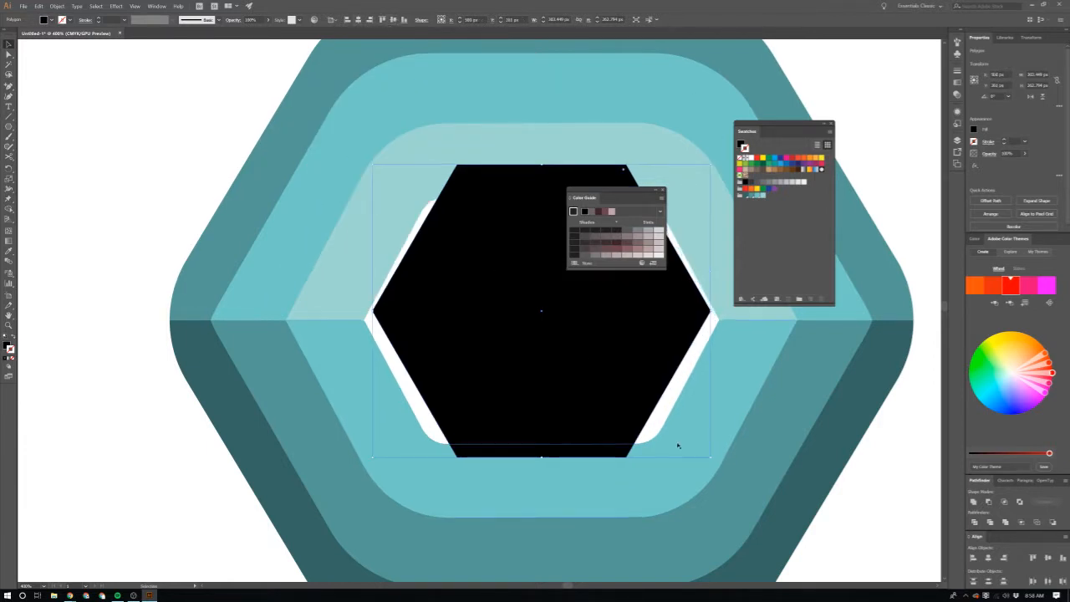
left_click_drag(712, 458, 726, 469)
Step: Group all the upper and lower teal half-rings together
key("ctrl+1")
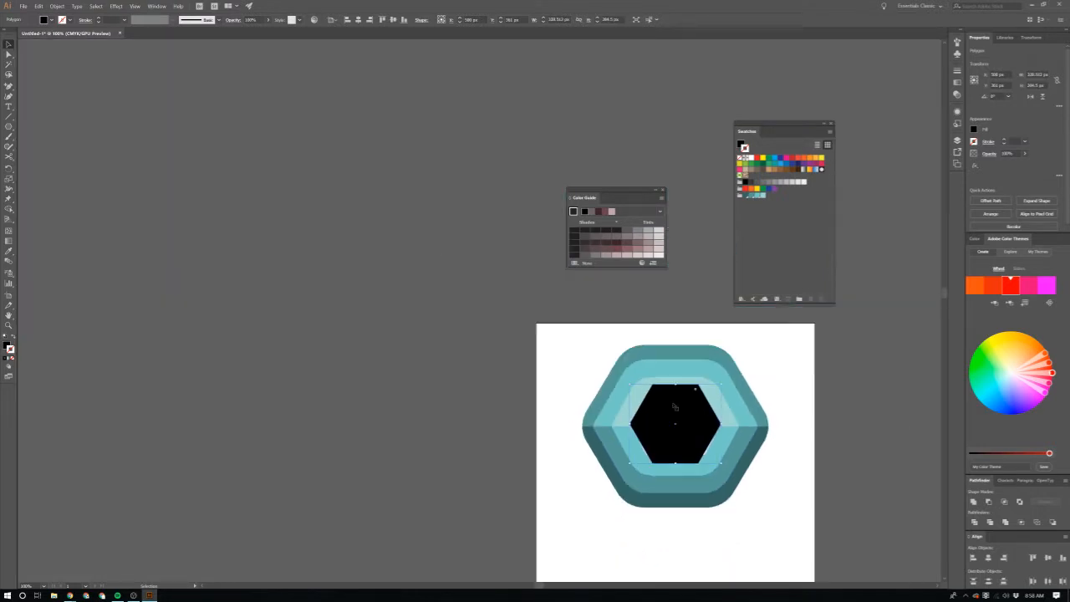
key("ctrl+a")
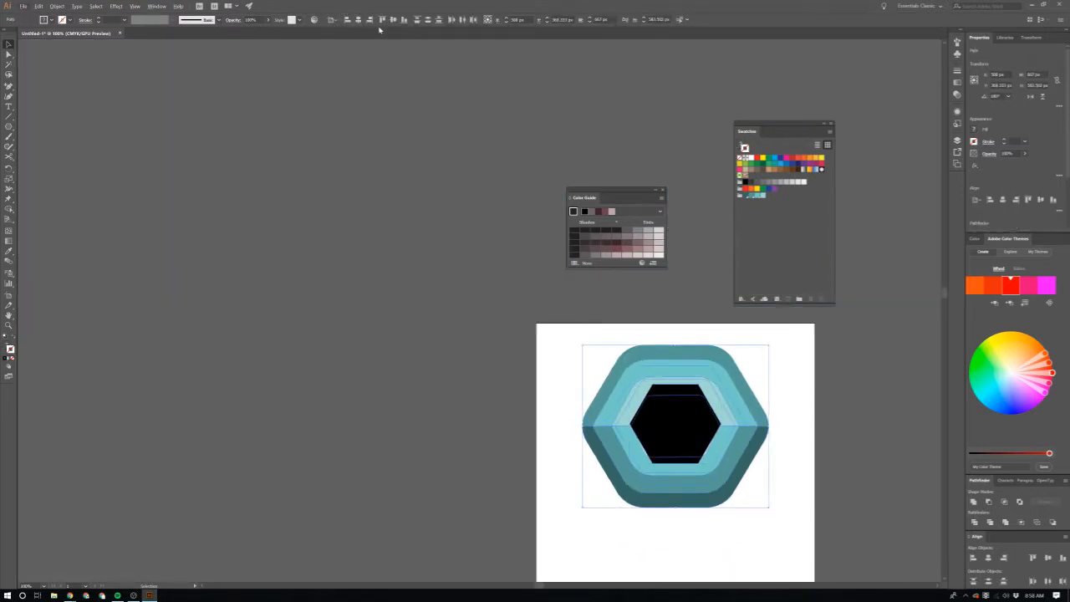
left_click(581, 397)
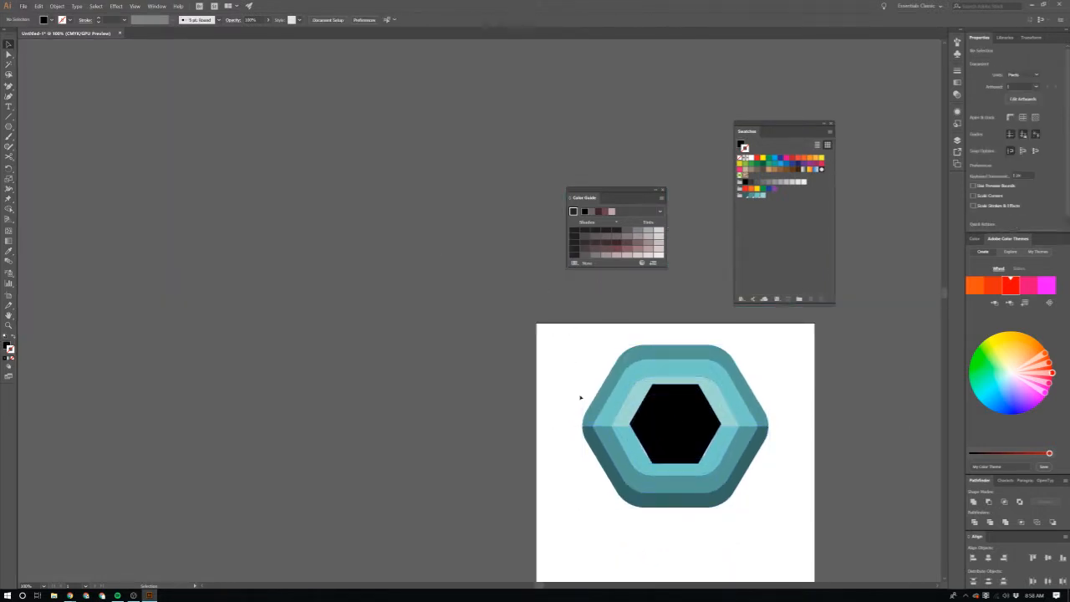
left_click(637, 407)
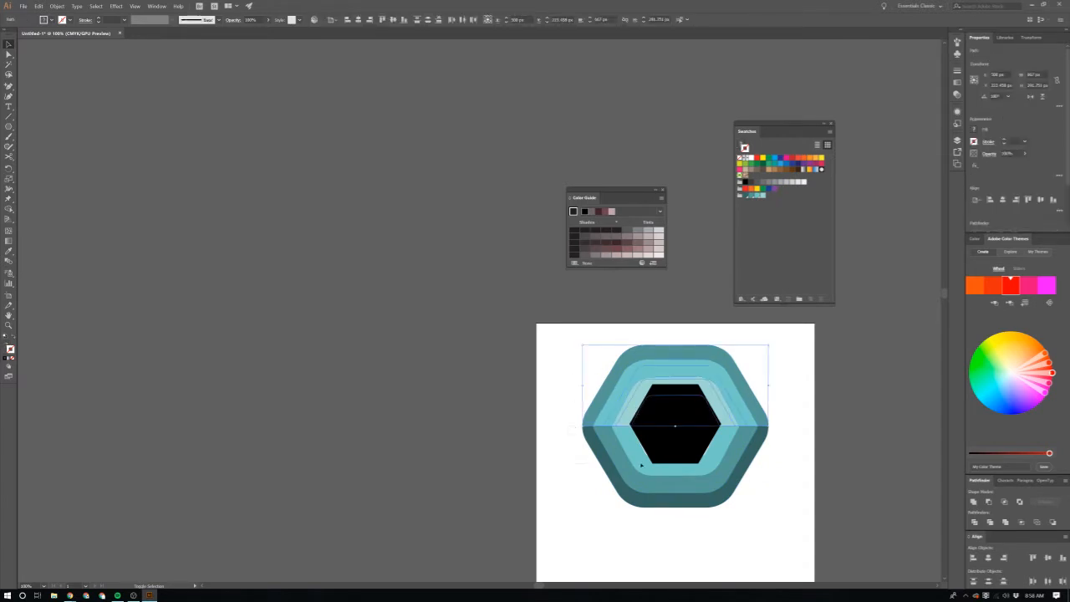
left_click(633, 459)
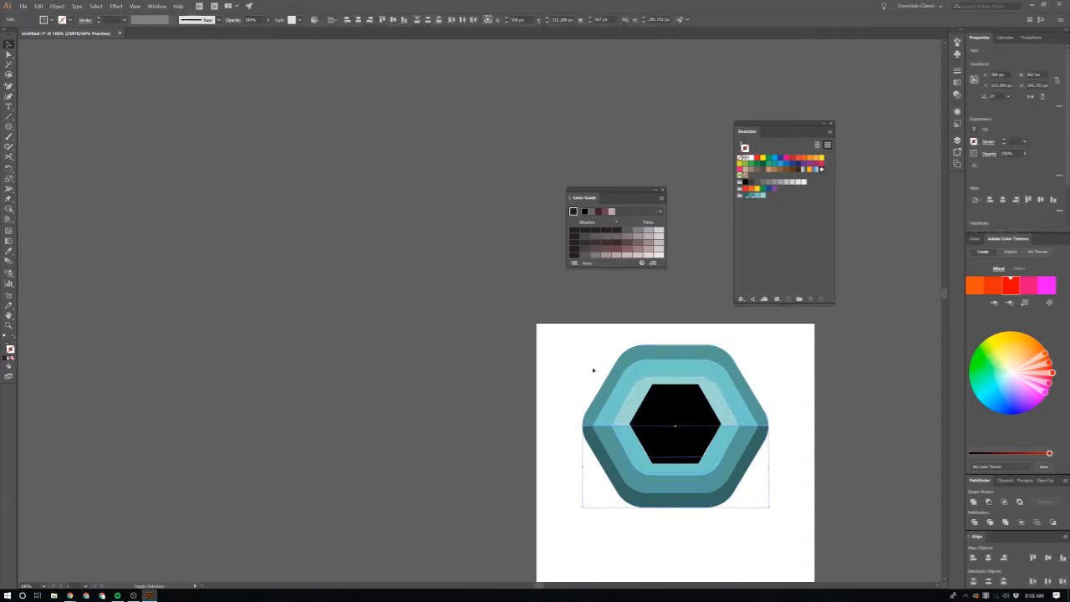
left_click(634, 394, "shift")
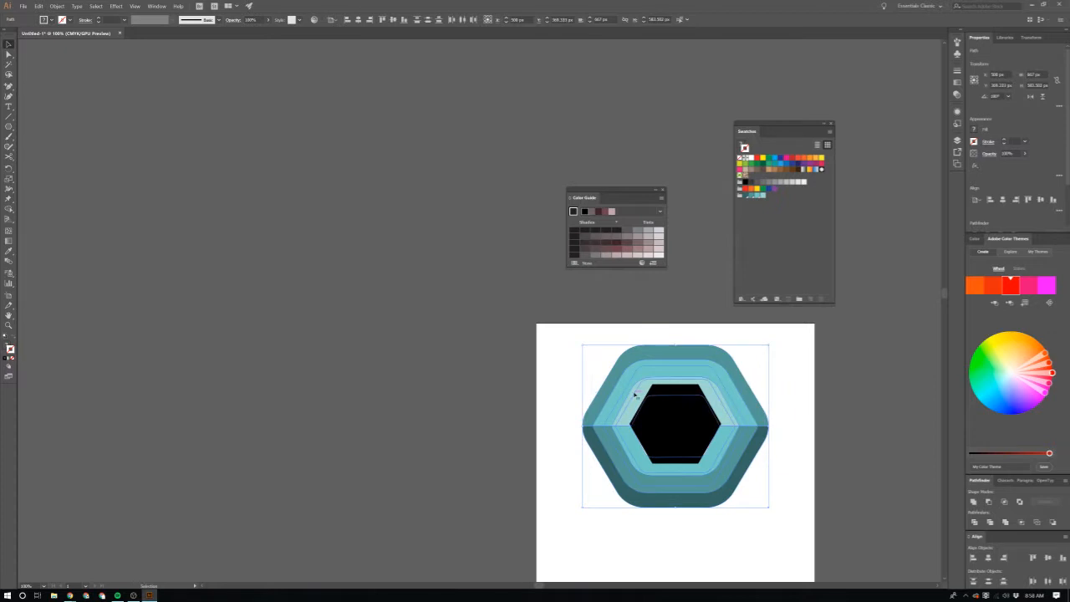
key("ctrl+g")
Step: Centre the black hexagon and the ring group vertically on the artboard
left_click(680, 457)
left_click(625, 404, "shift")
left_click(393, 20)
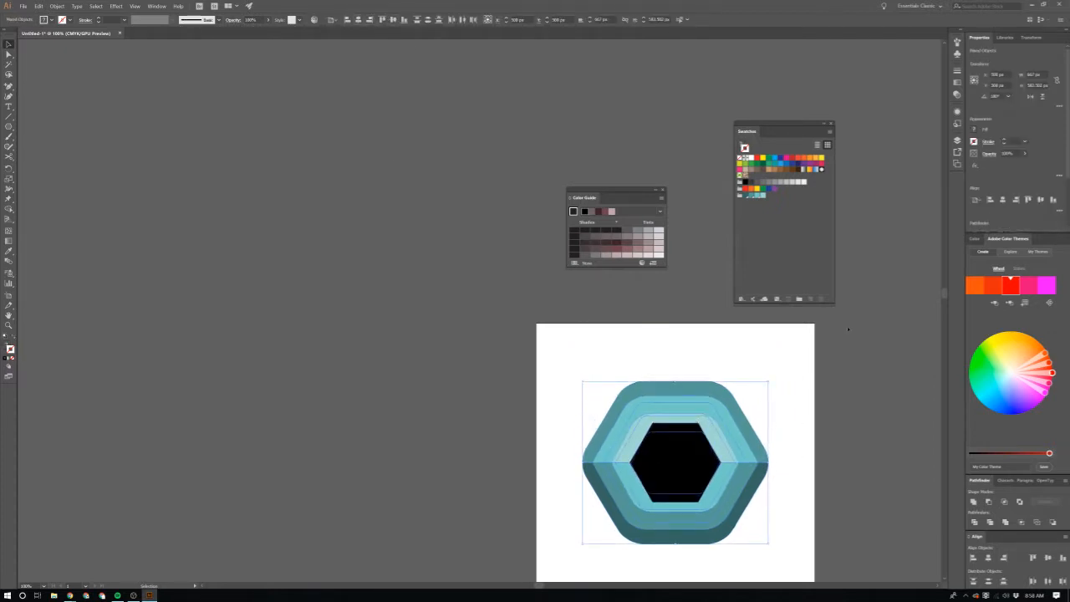
left_click(847, 327)
Step: Inspect how the sharp-cornered black hexagon overlaps the inner edges of the teal ring group
scroll(759, 491, "up", 2)
left_click(651, 471)
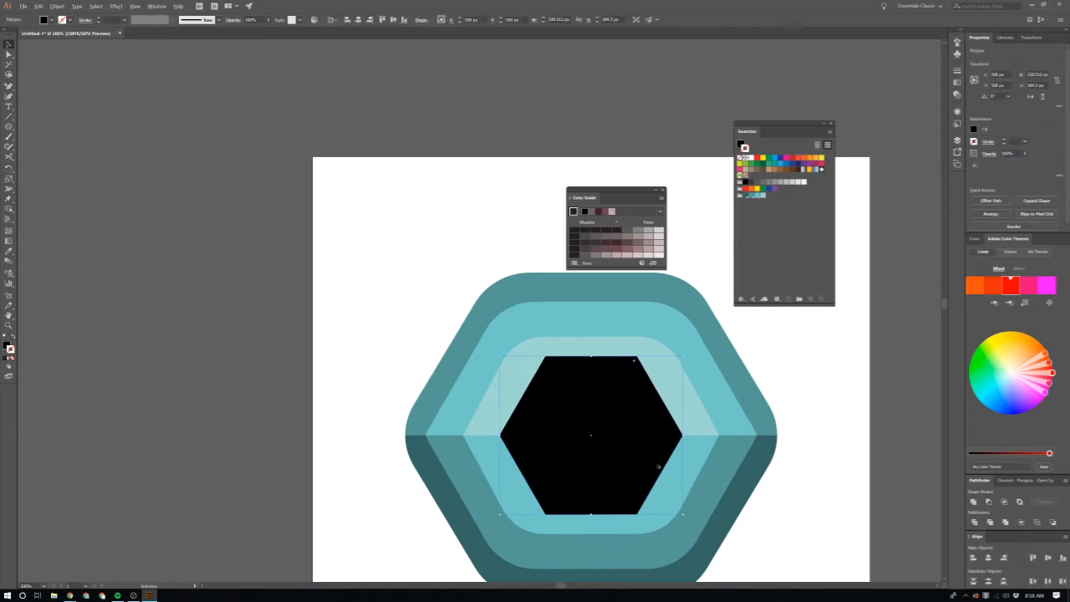
scroll(658, 466, "up", 1)
scroll(658, 466, "down", 1)
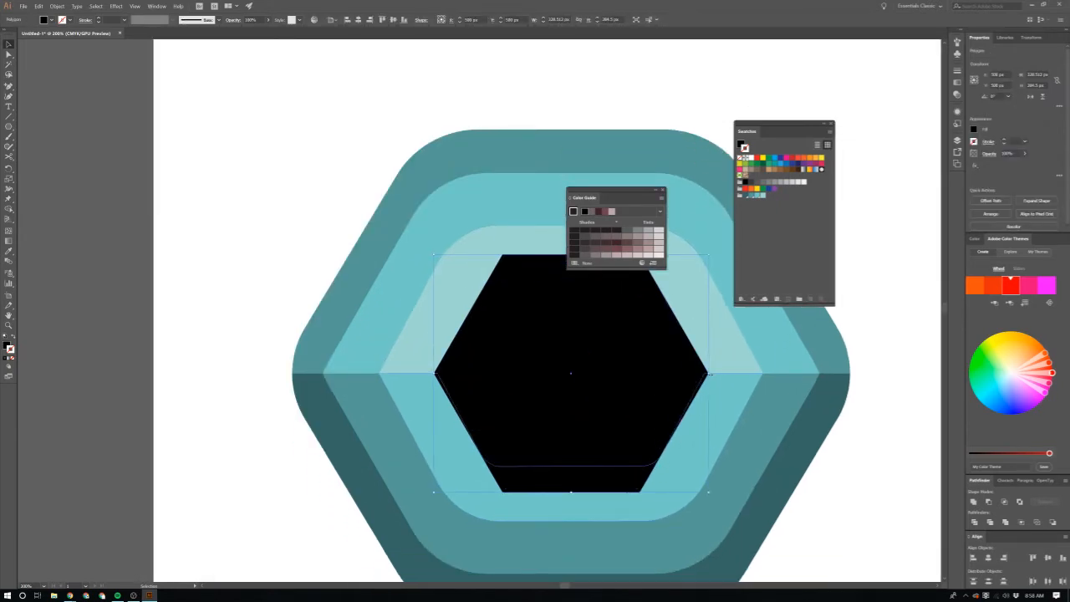
scroll(709, 378, "up", 1)
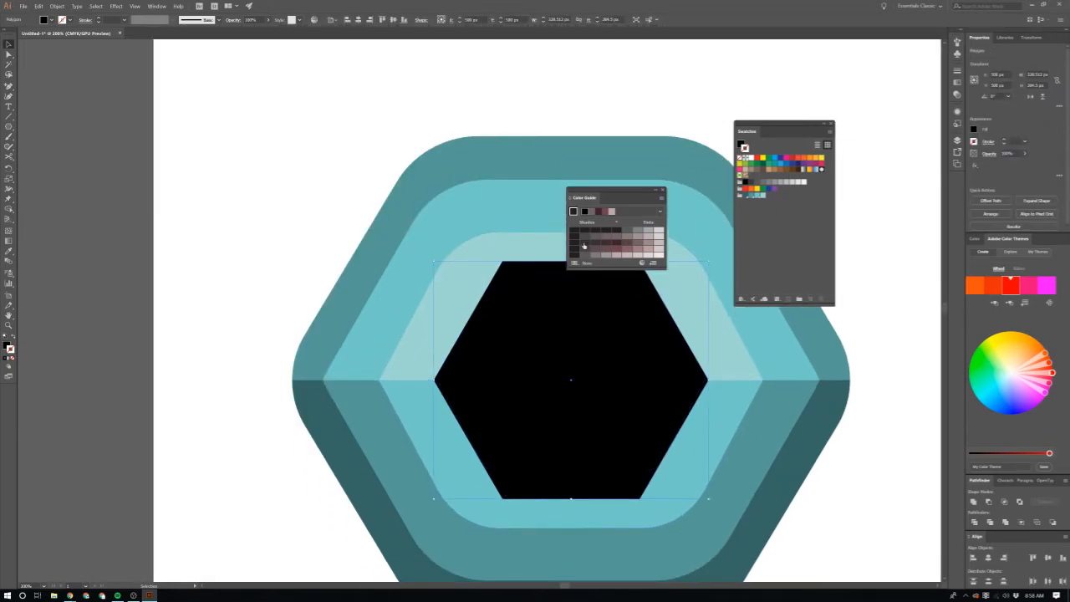
scroll(513, 211, "down", 1)
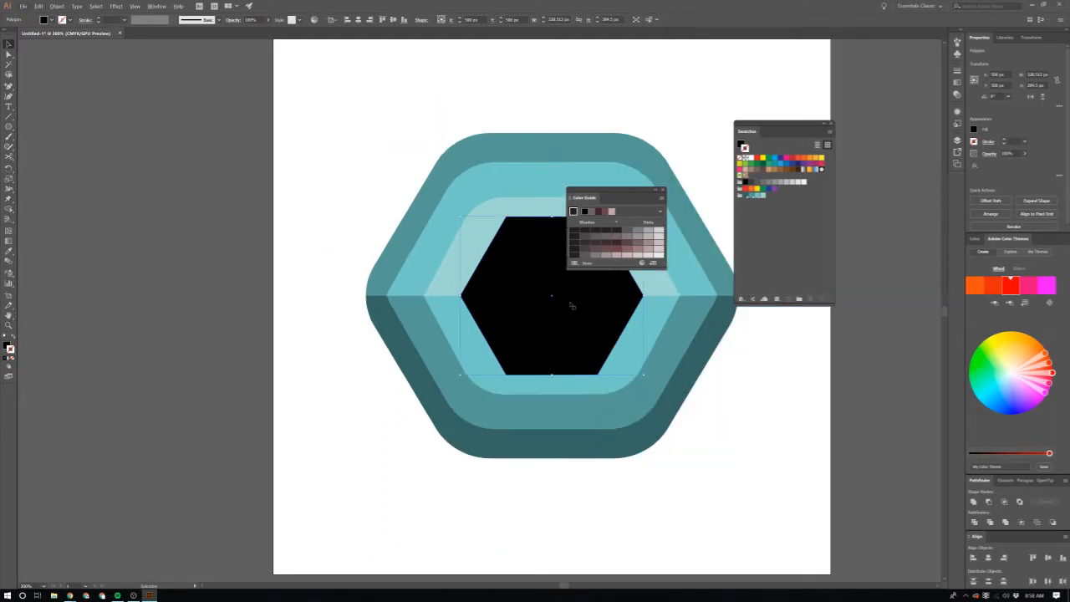
scroll(572, 306, "up", 1)
scroll(778, 399, "up", 1)
key("ctrl+a")
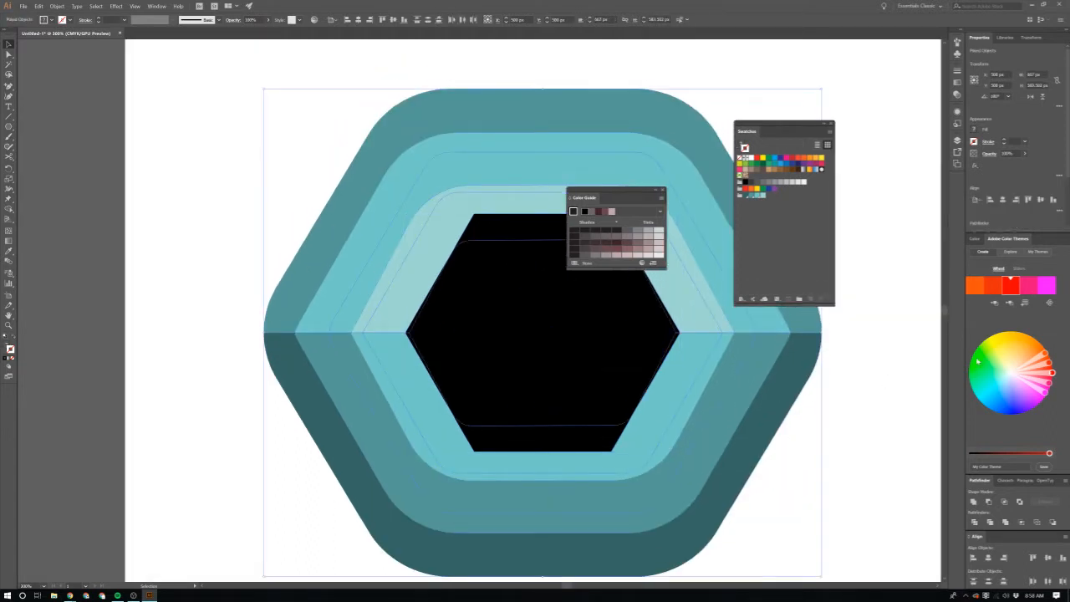
left_click(867, 473)
left_click(715, 400)
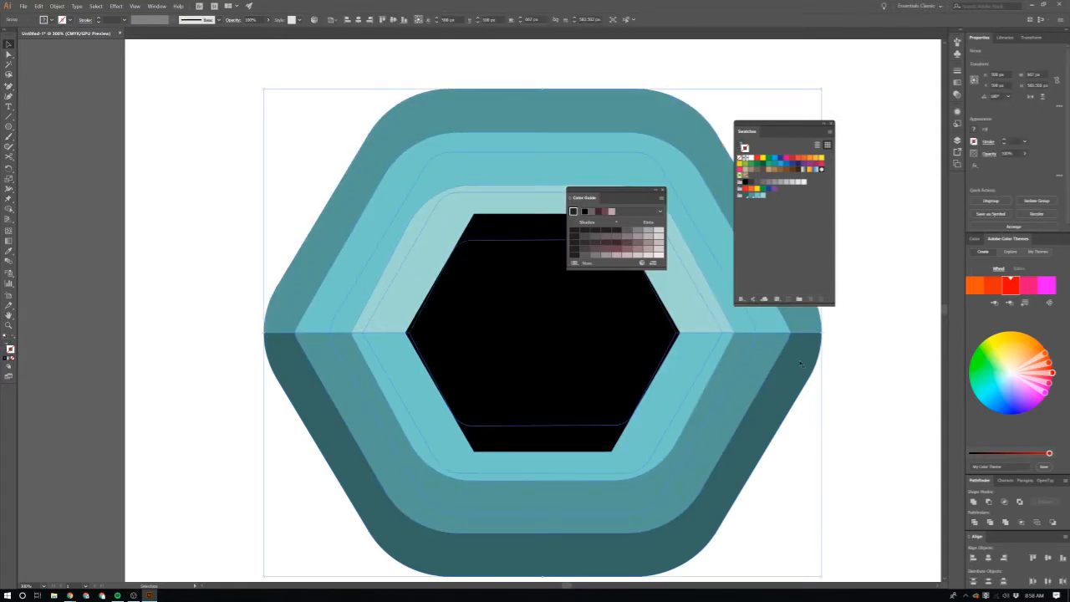
left_click(587, 351)
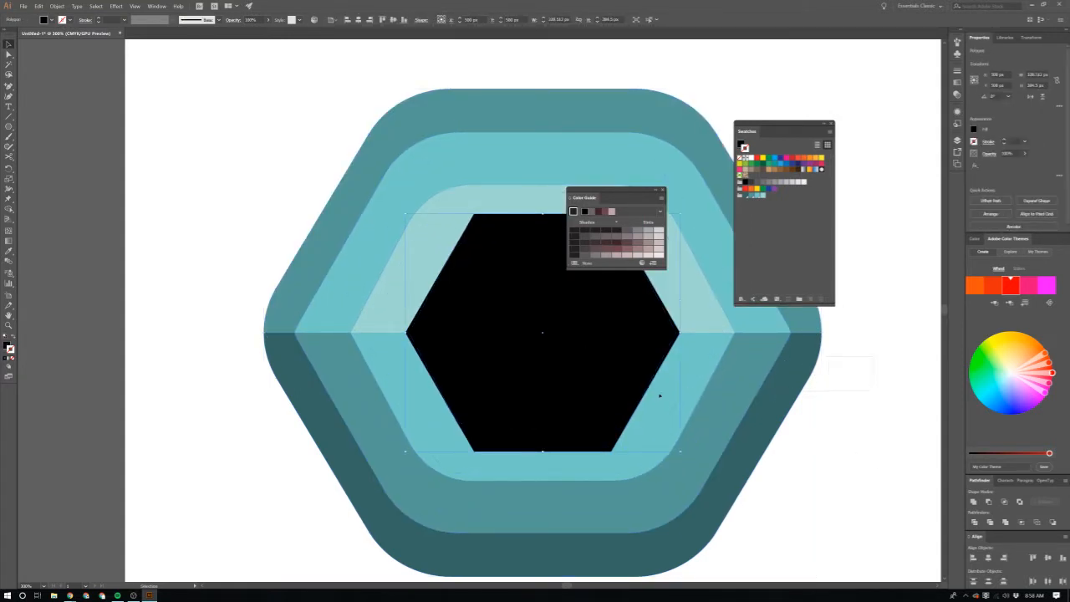
Step: Ungroup the teal half-rings so that each one is a separate shape
left_click(686, 318)
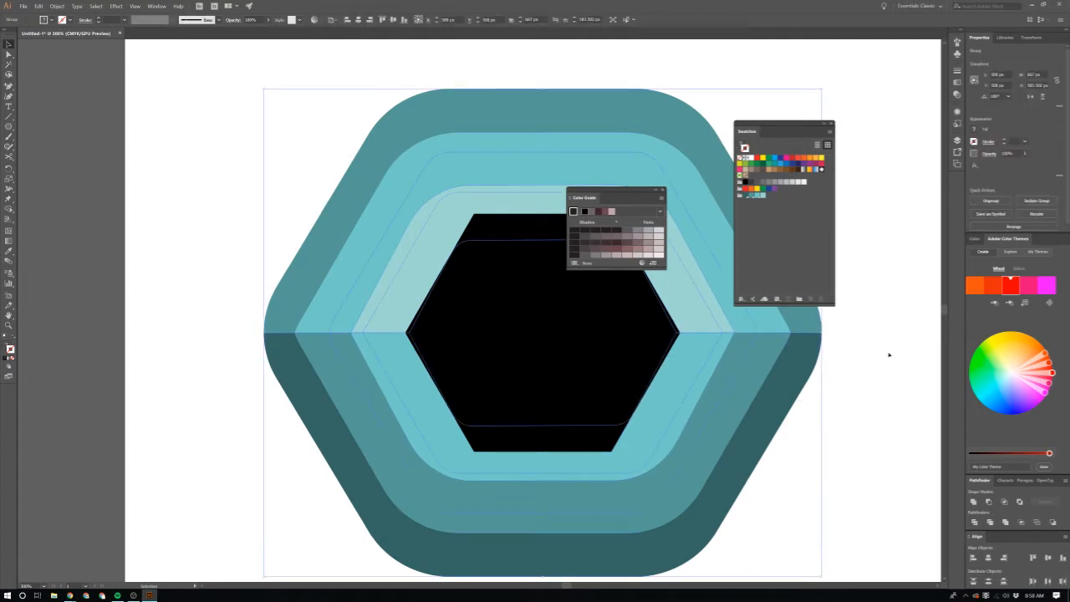
double_click(695, 321)
left_click(696, 321)
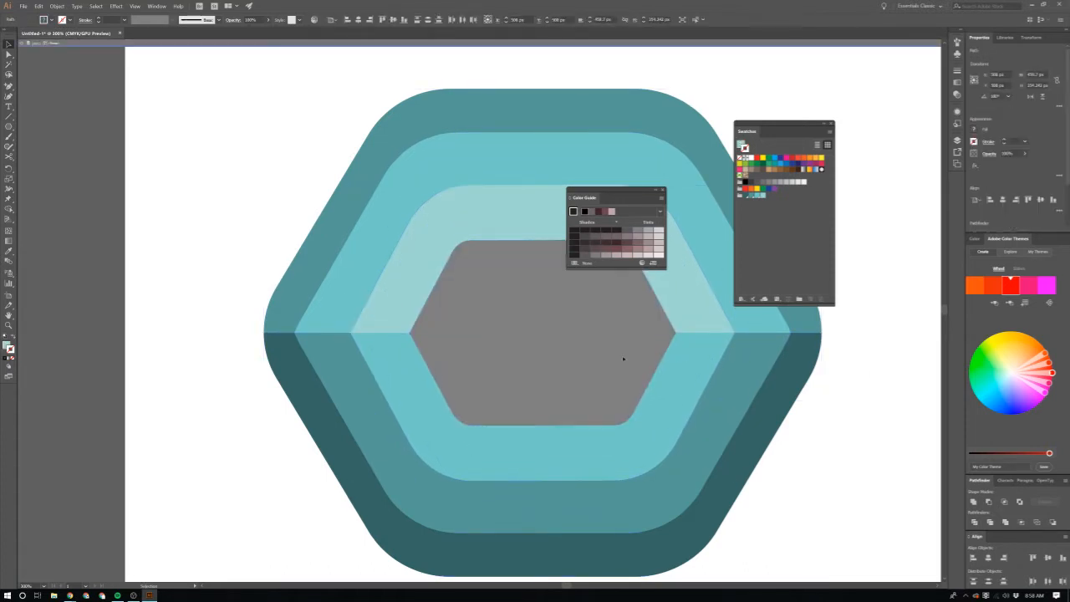
left_click(623, 359)
key("Escape")
left_click(680, 397)
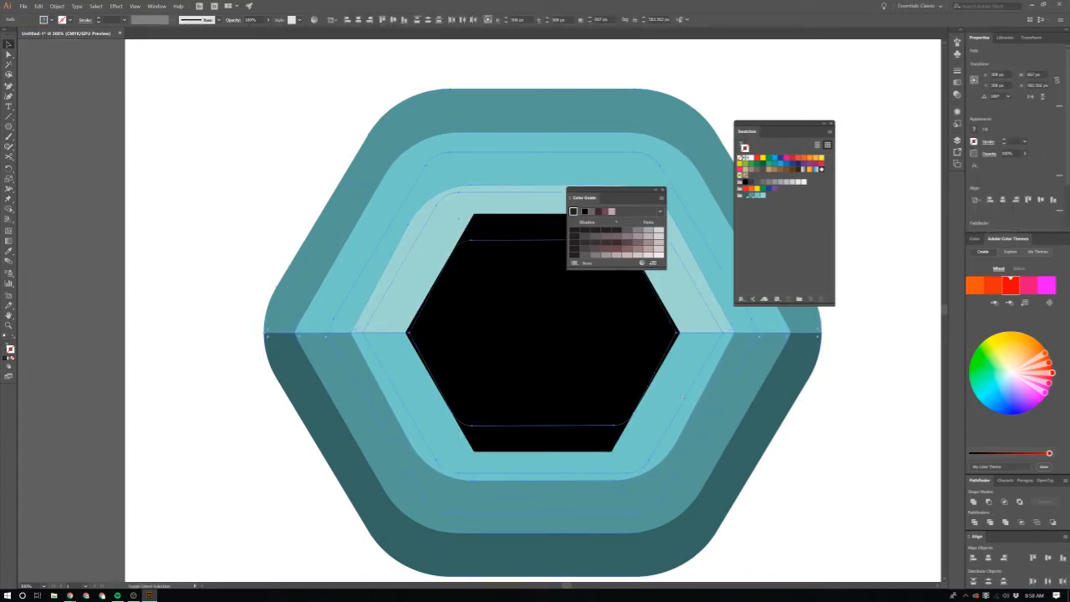
left_click(823, 494)
Step: Try subtracting the sharp-cornered black hexagon from the innermost lower half-ring, and undo the cut
left_click(674, 381)
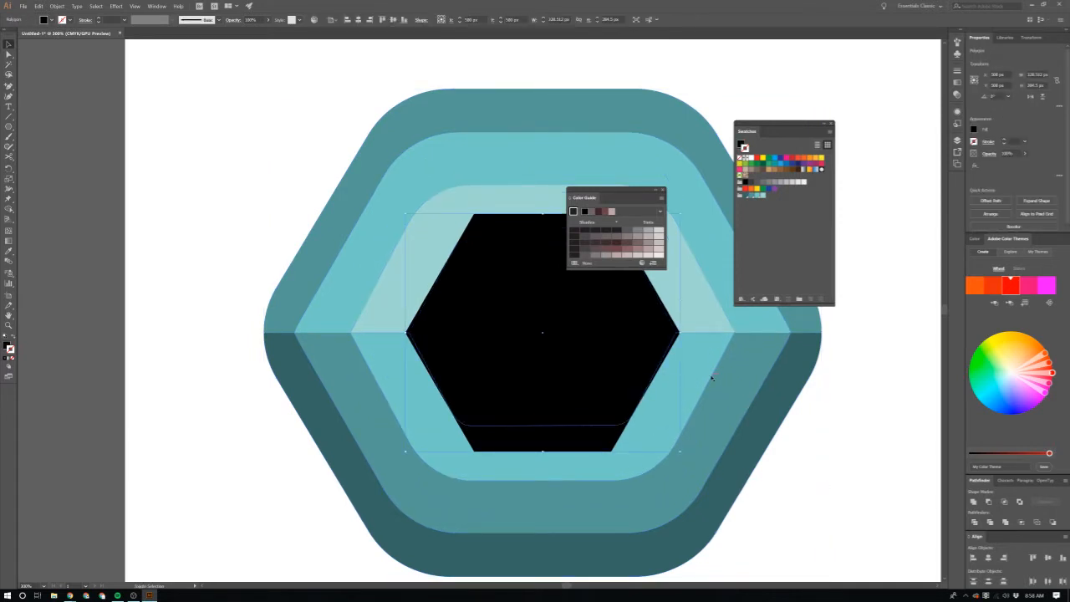
left_click(712, 379)
left_click(990, 502)
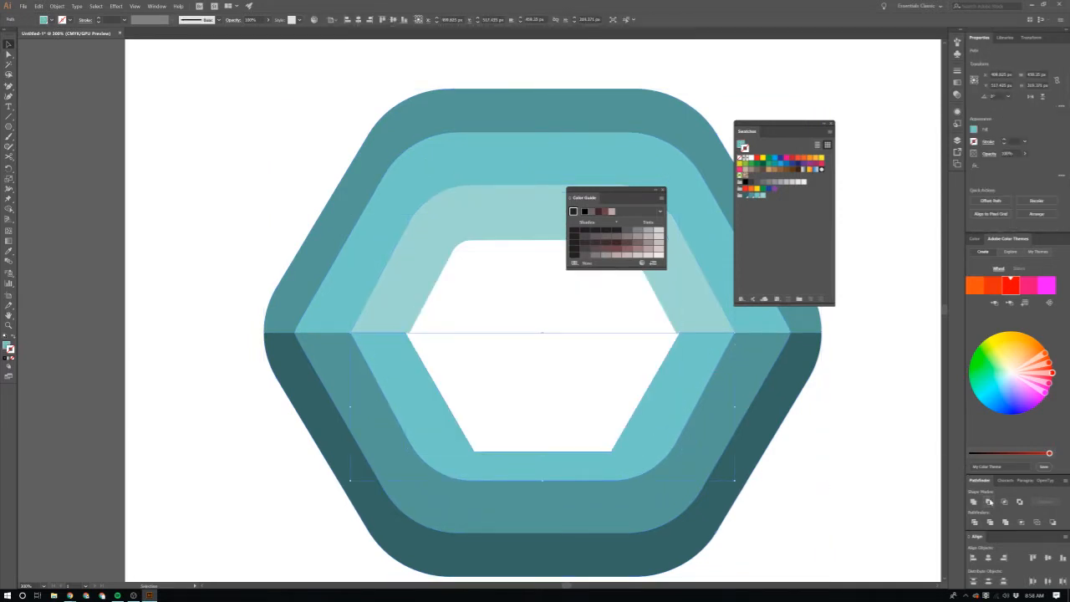
left_click(924, 488)
scroll(635, 393, "down", 1)
scroll(635, 393, "up", 1)
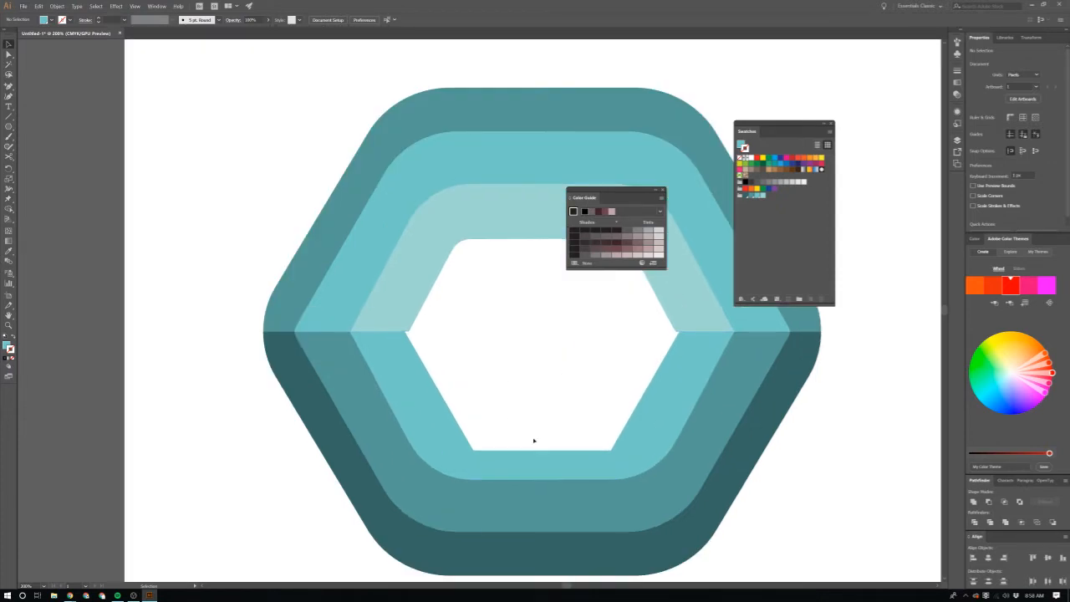
key("ctrl+z")
Step: Round all corners of the black hexagon slightly to suit the rounded rings
left_click(612, 405)
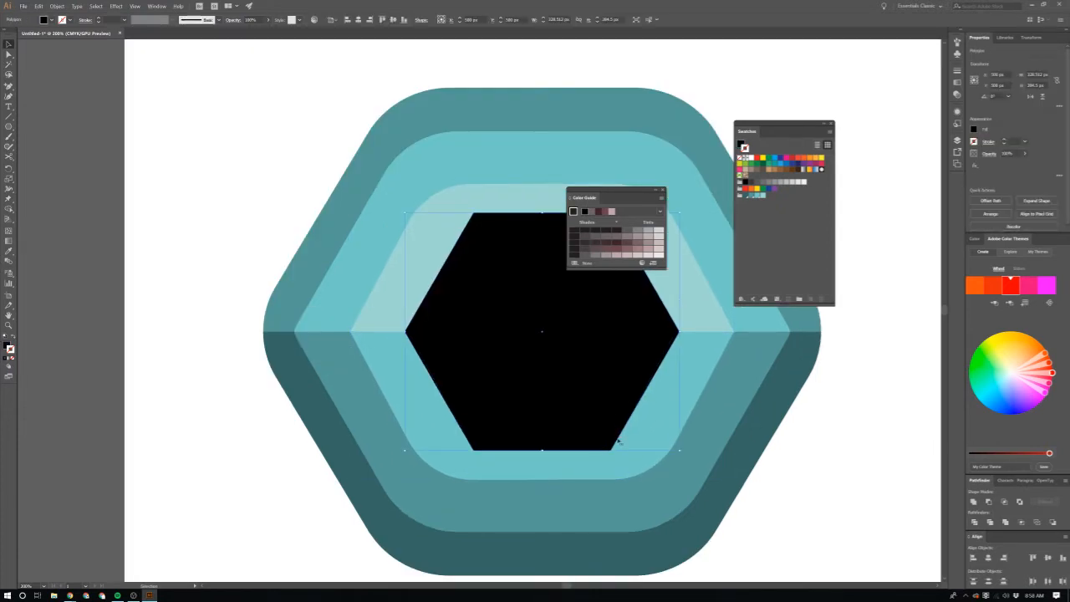
key("a")
left_click_drag(608, 448, 582, 408)
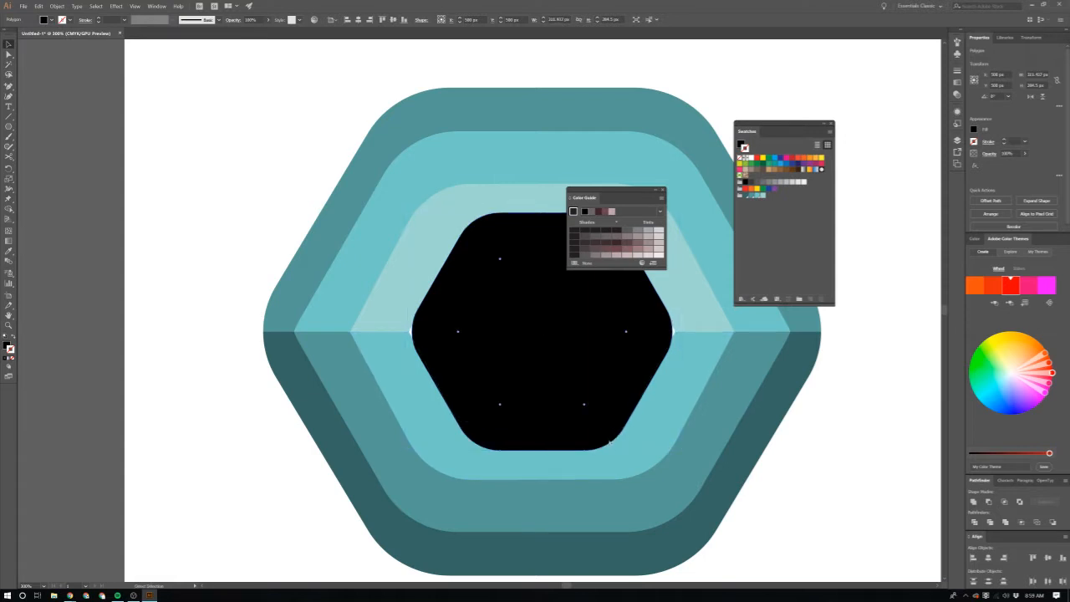
left_click_drag(586, 408, 599, 427)
key("v")
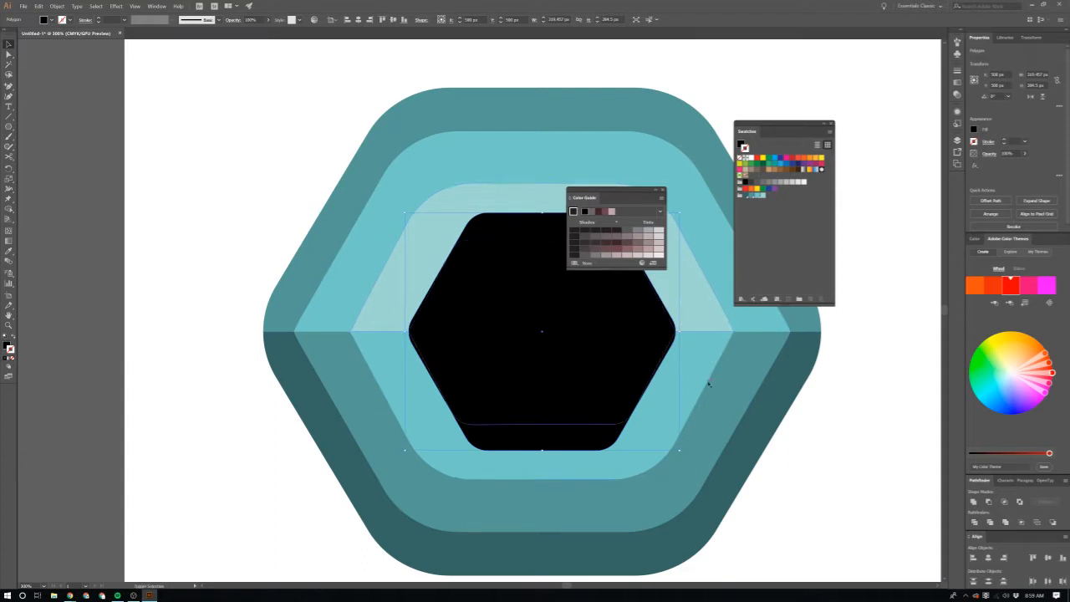
Step: Try subtracting the only rounded black hexagon from the innermost lower half-ring, and undo the cut
left_click(709, 382, "shift")
left_click(989, 502)
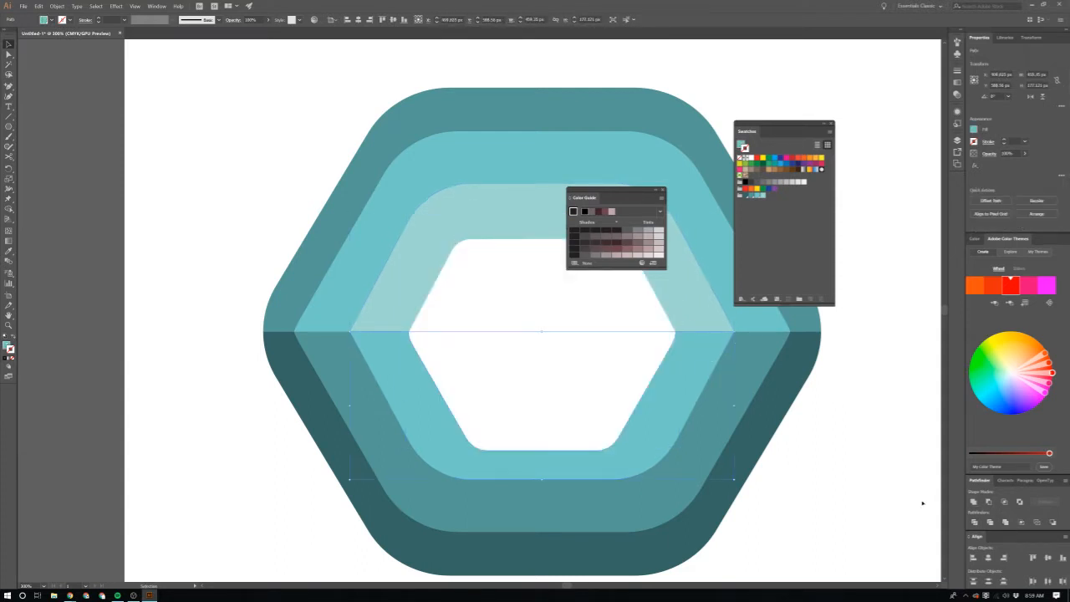
scroll(533, 356, "up", 1)
key("ctrl+z")
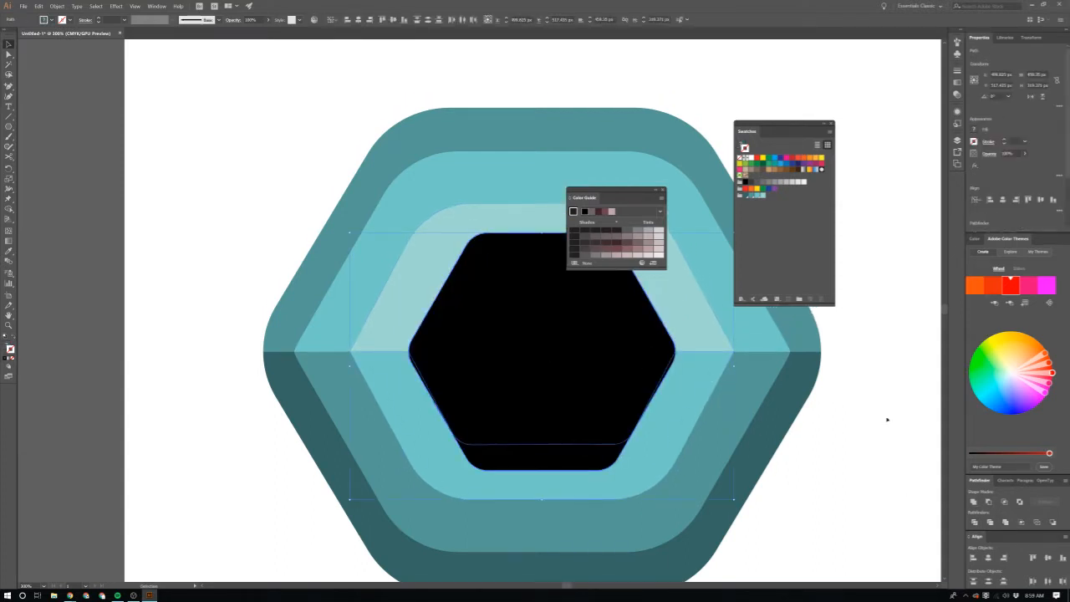
Step: Duplicate the rounded black hexagon in place and subtract one copy from the innermost lower half-ring
left_click(887, 419)
left_click(615, 356)
left_click(891, 399)
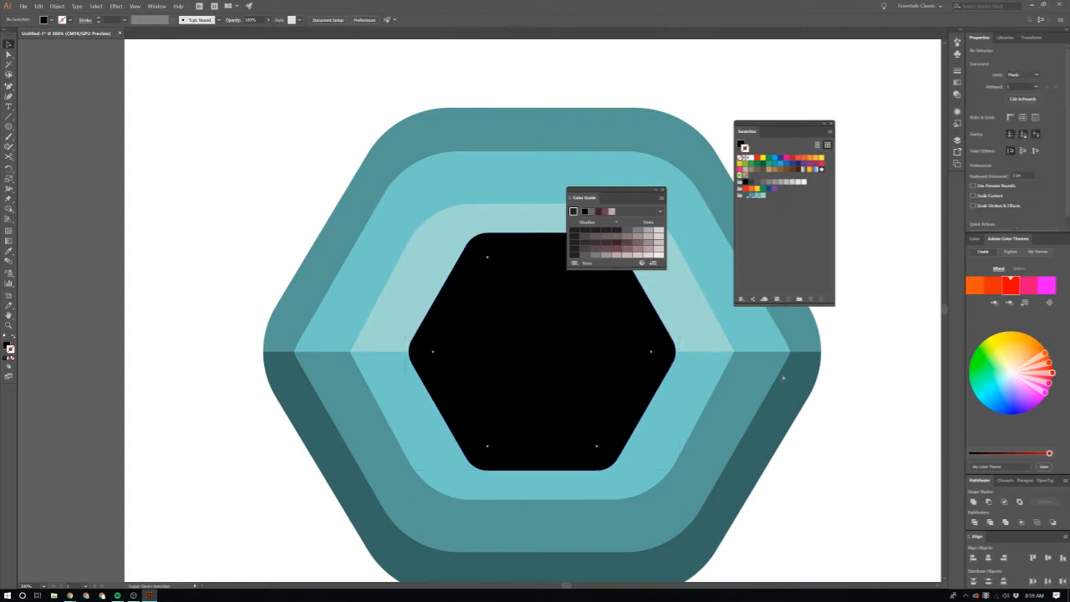
left_click(638, 393)
left_click(694, 382, "shift")
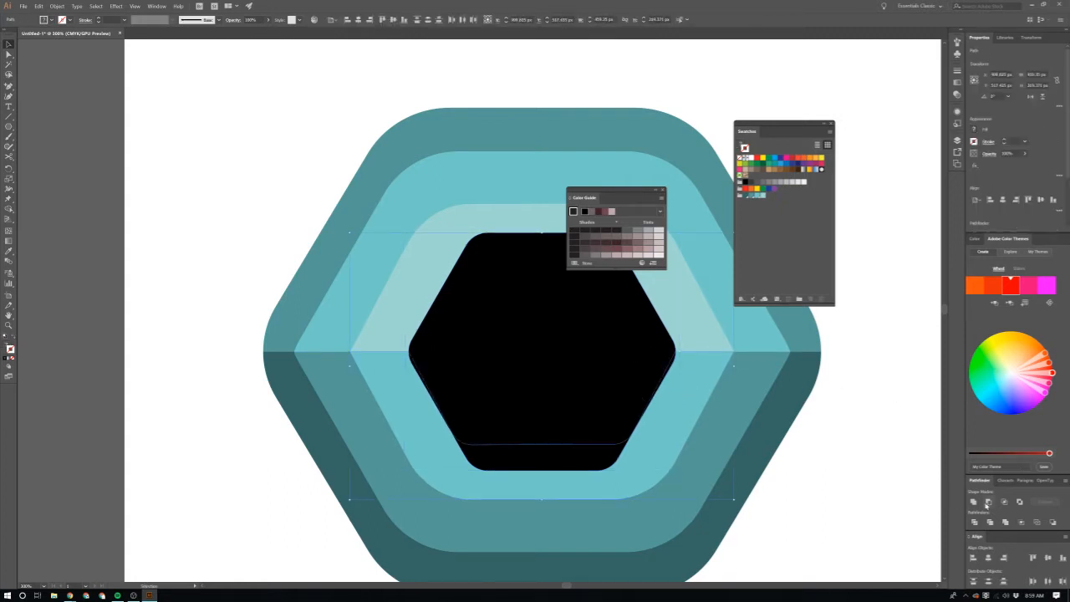
left_click(898, 482)
Step: Subtract the remaining rounded black hexagon from the innermost upper half-ring
left_click(607, 307)
left_click(691, 305, "shift")
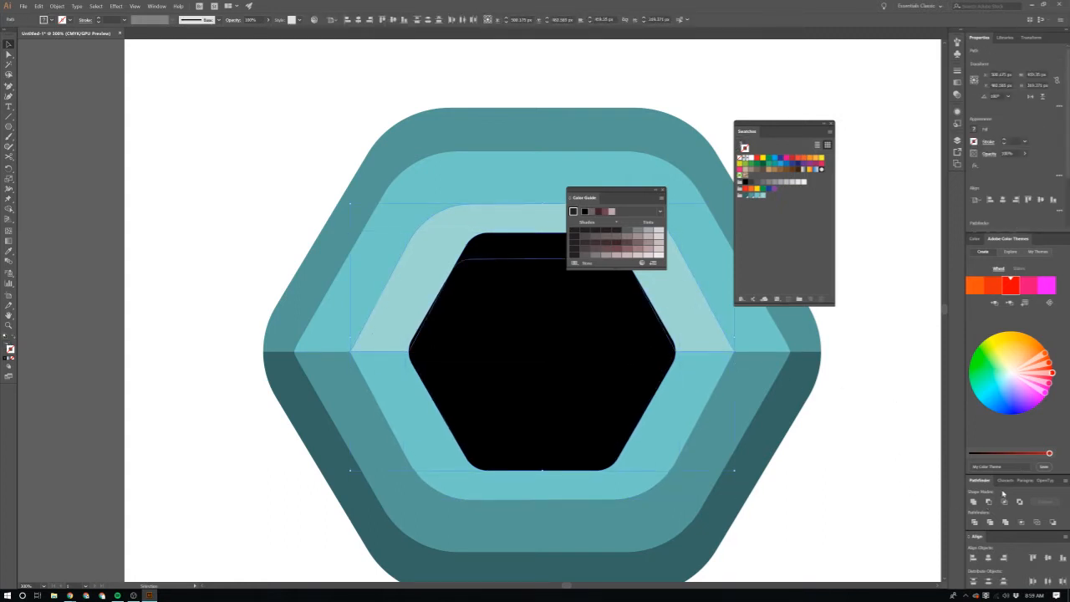
left_click(989, 502)
left_click(893, 463)
Step: Examine the hexagonal ring logo and its central opening at several zoom levels
scroll(892, 463, "down", 3)
scroll(878, 451, "down", 1)
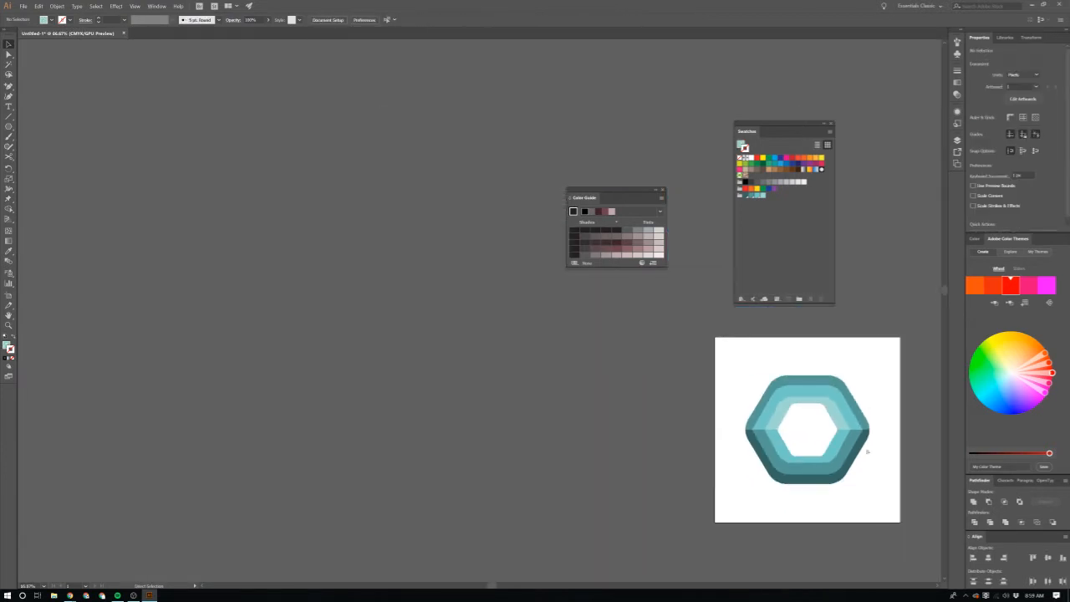
scroll(769, 443, "up", 3)
scroll(769, 457, "right", 2)
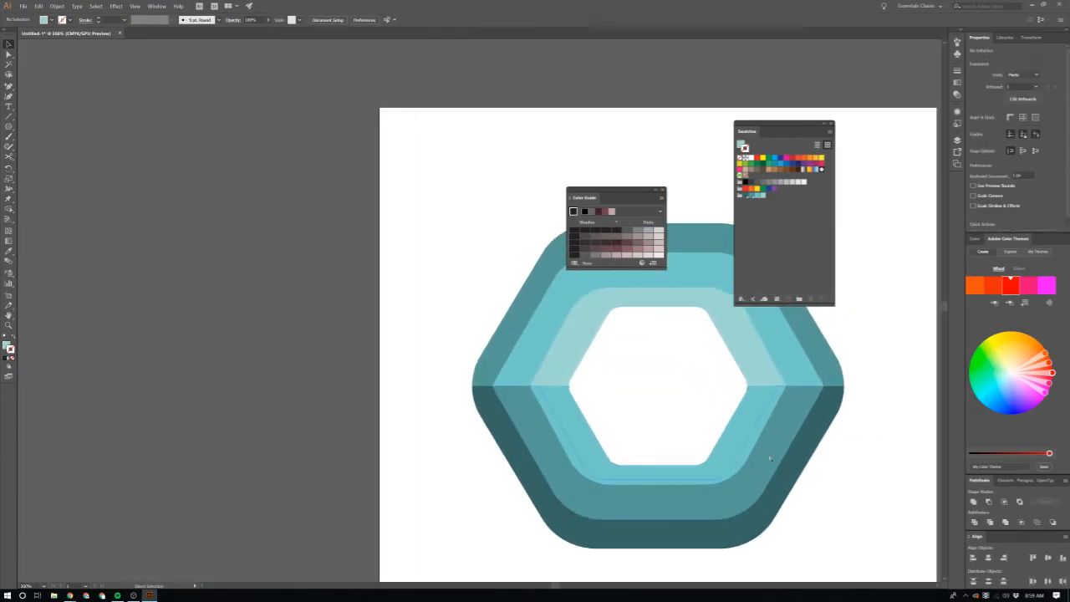
scroll(712, 456, "down", 2)
scroll(703, 454, "down", 1)
scroll(701, 456, "up", 1)
scroll(701, 455, "right", 2)
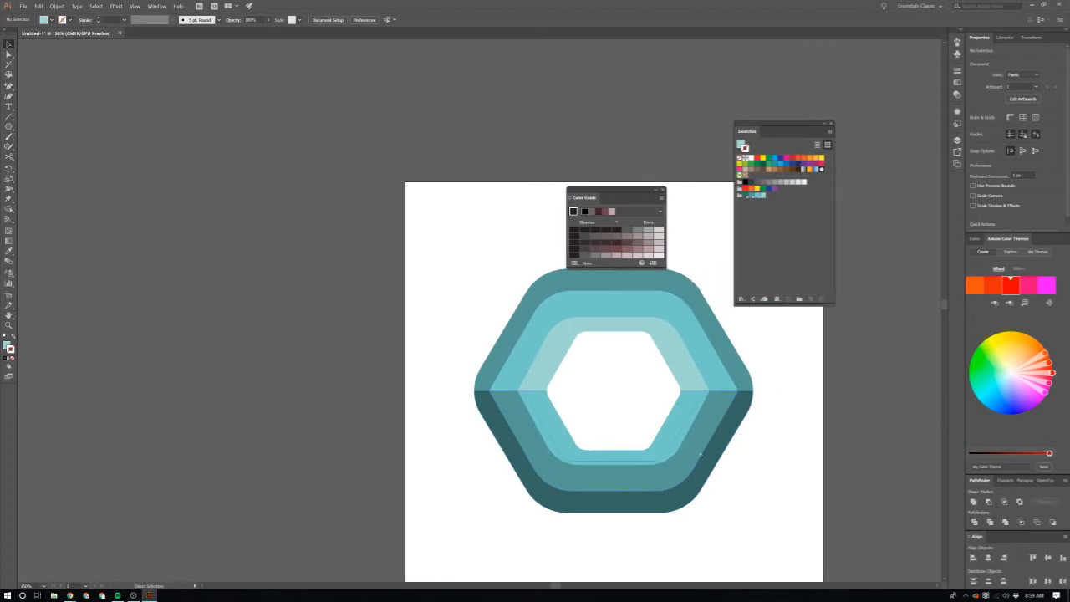
scroll(700, 454, "down", 1)
scroll(700, 454, "up", 1)
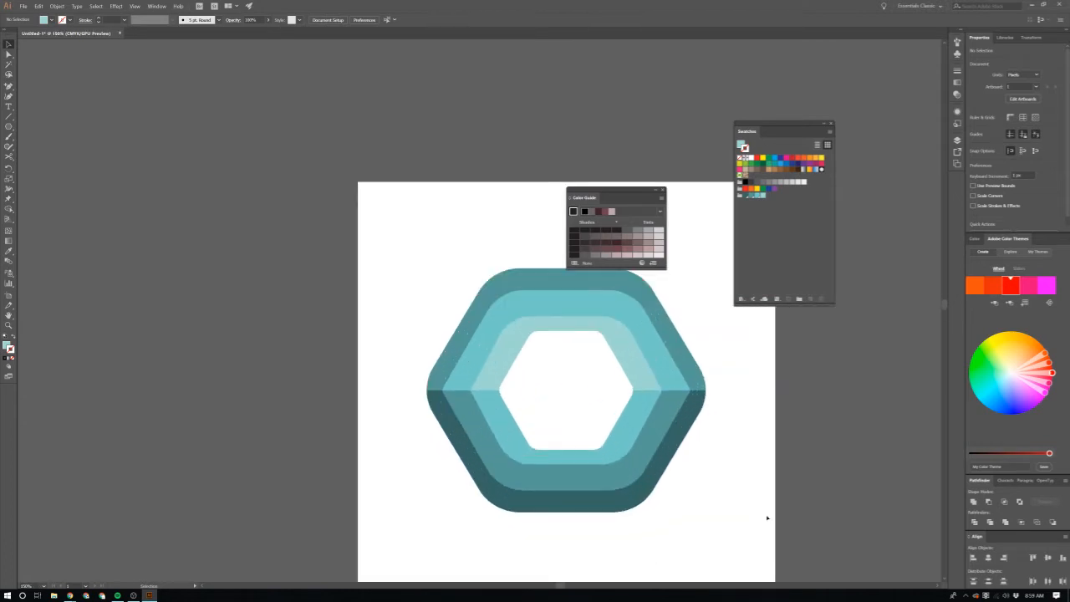
scroll(703, 372, "down", 1)
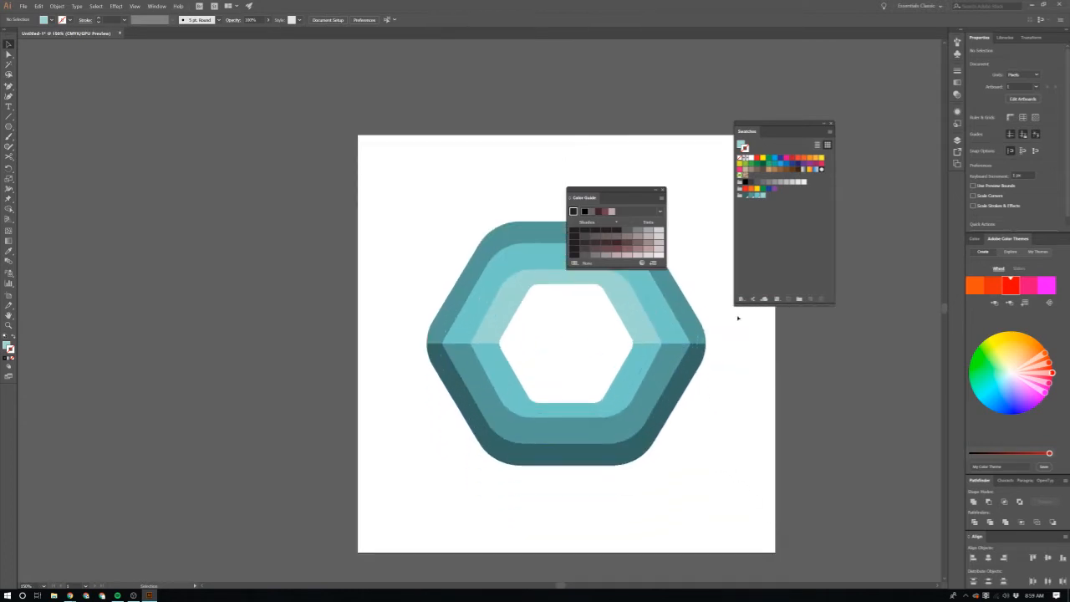
Step: Move the whole hexagonal logo straight up into the upper part of the artboard
left_click(640, 382)
left_click_drag(640, 382, 673, 329)
left_click(742, 378)
scroll(744, 383, "down", 1)
Step: Draw a background square about 1006 px wide covering the artboard and send it behind the logo
key("m")
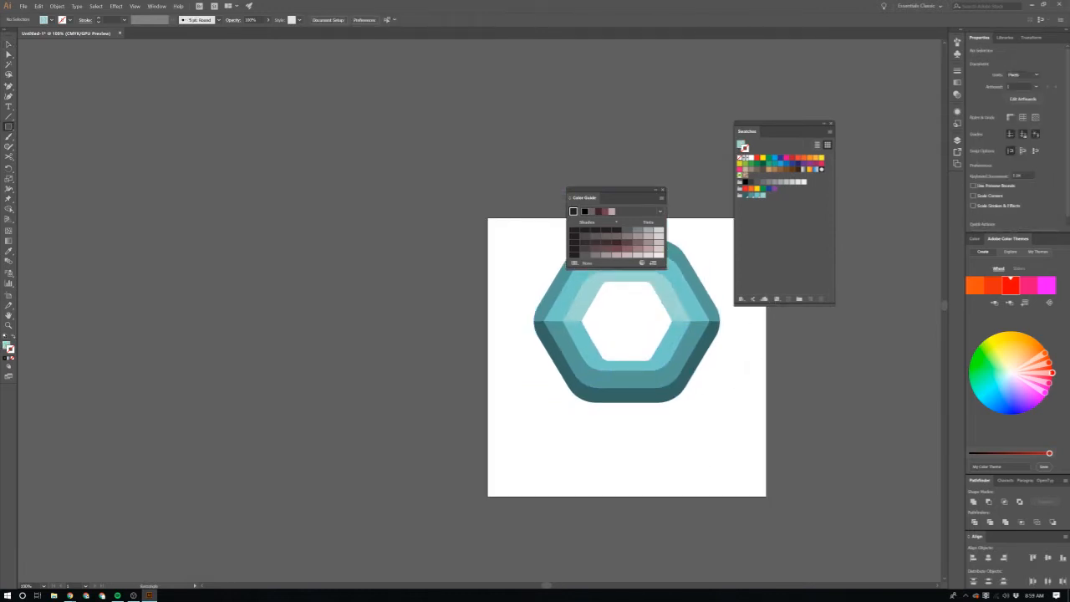
left_click_drag(488, 219, 766, 497)
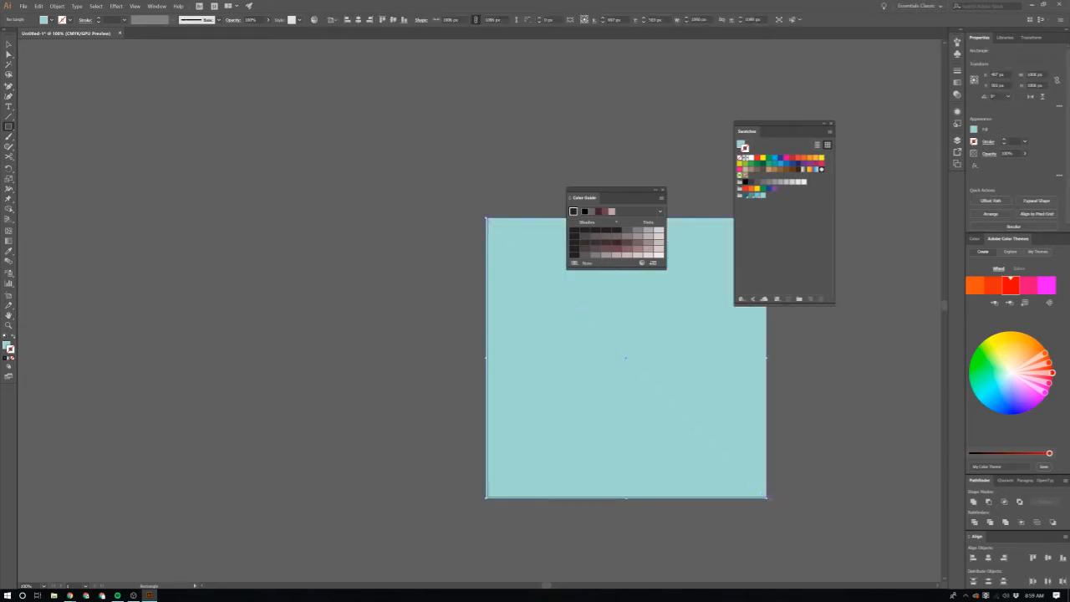
key("ctrl+shift+bracketleft")
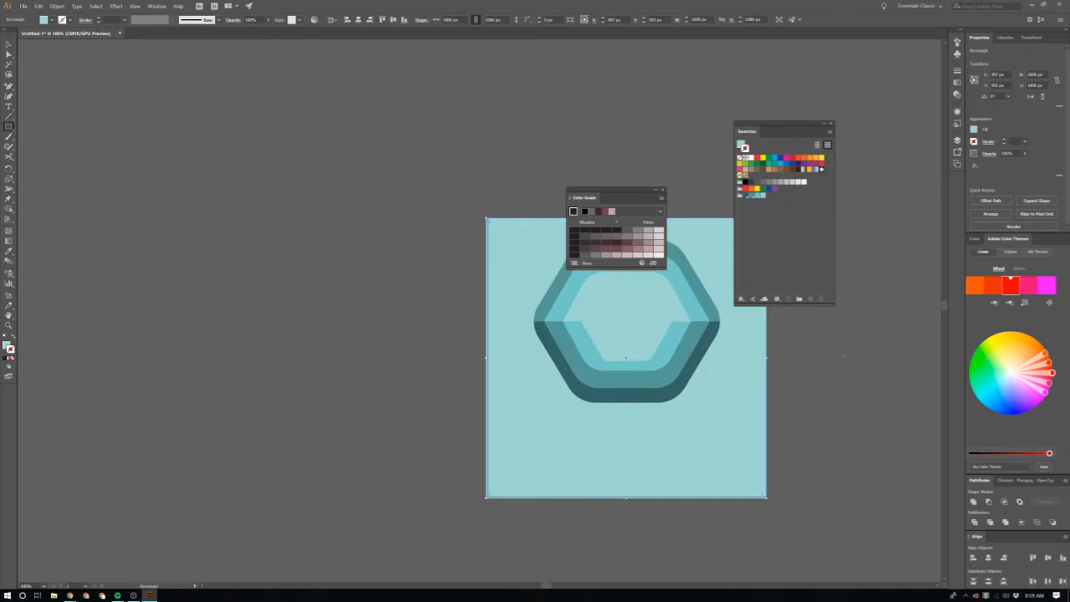
Step: Give the background square a light blue A6CFDD fill and no stroke
key("c")
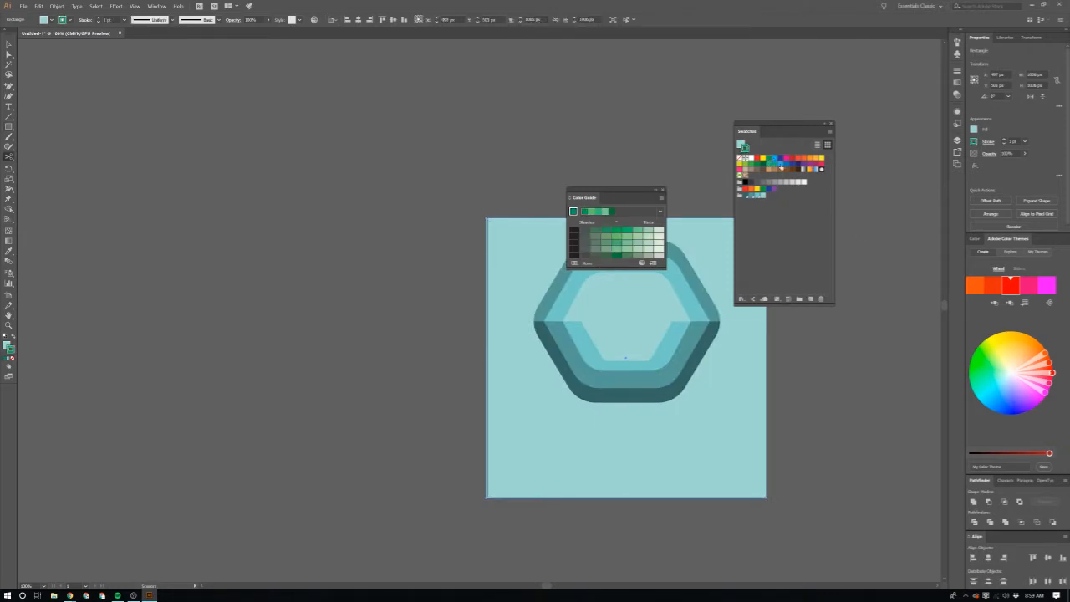
left_click(793, 170)
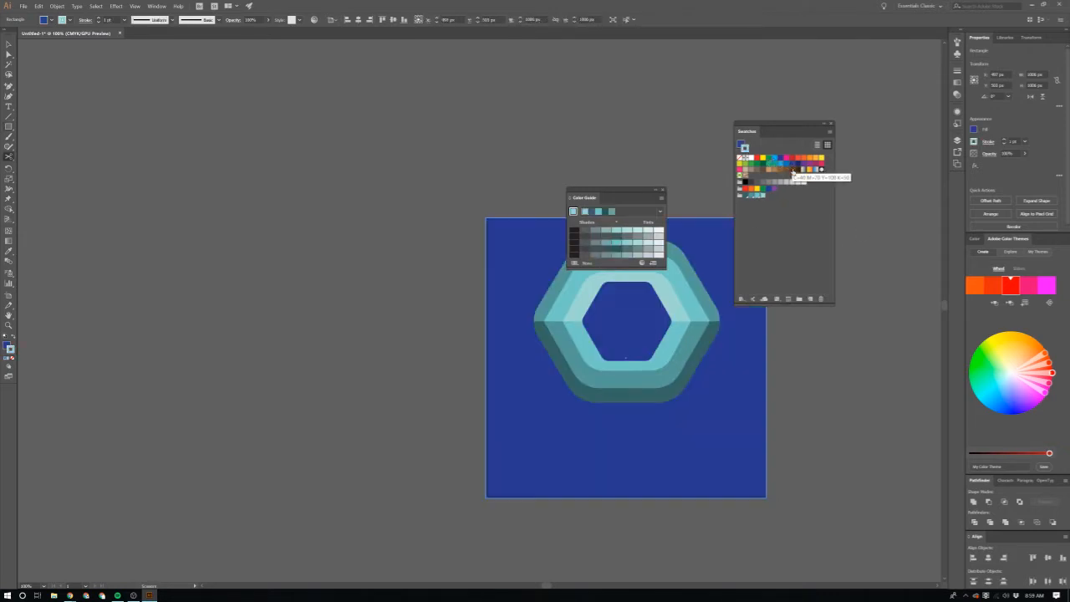
key("slash")
key("x")
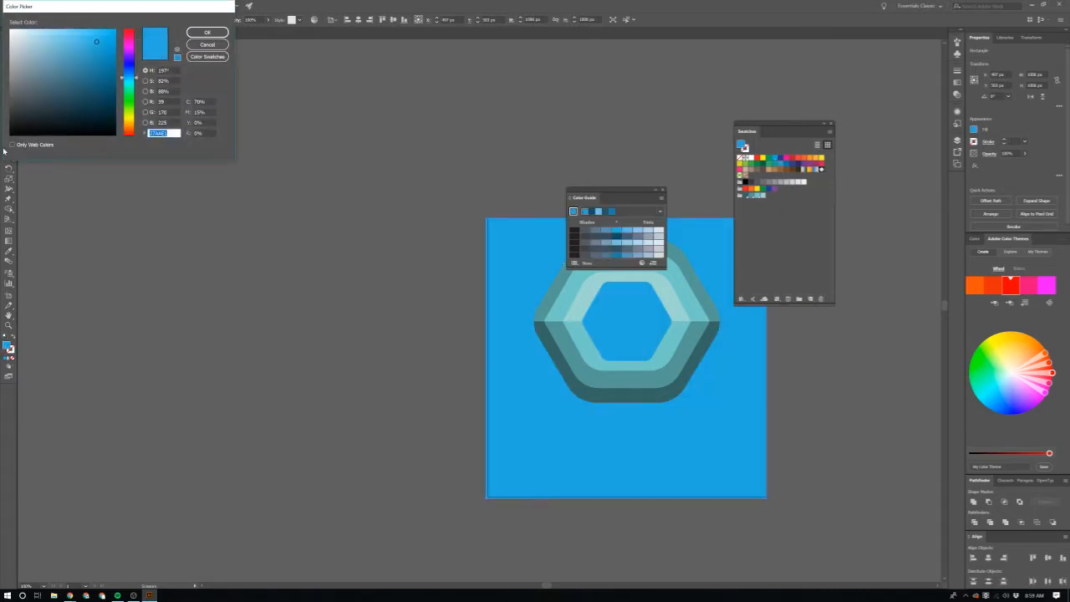
left_click(53, 45)
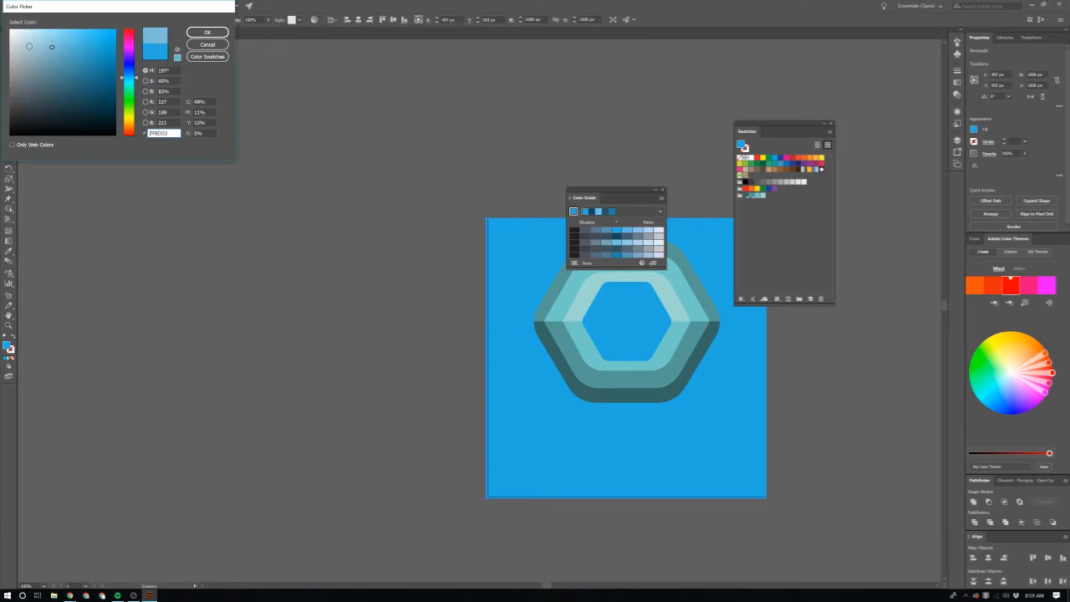
left_click_drag(29, 46, 35, 42)
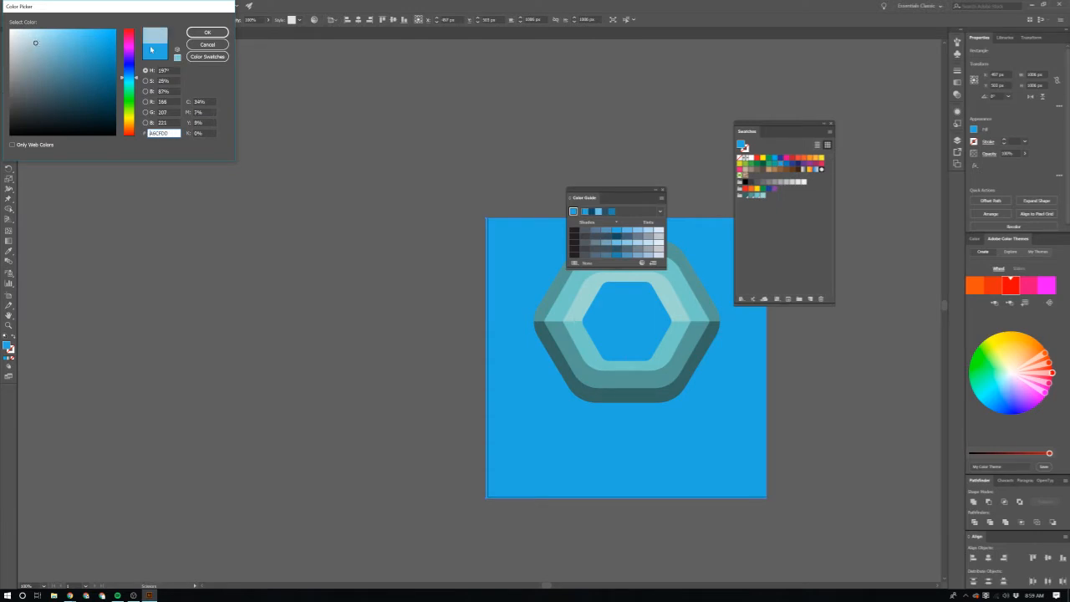
left_click(207, 32)
left_click(476, 382)
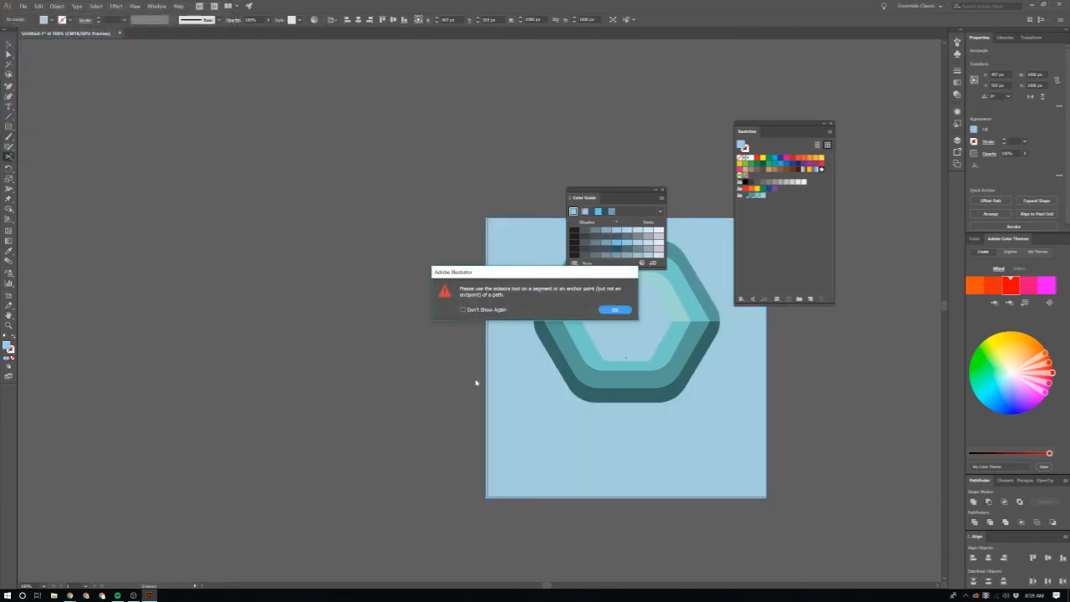
Step: Dismiss the Scissors tool warning, return to the Selection tool and check the logo against its background at different zoom levels
left_click(614, 310)
key("v")
scroll(636, 386, "right", 2)
scroll(635, 386, "up", 1)
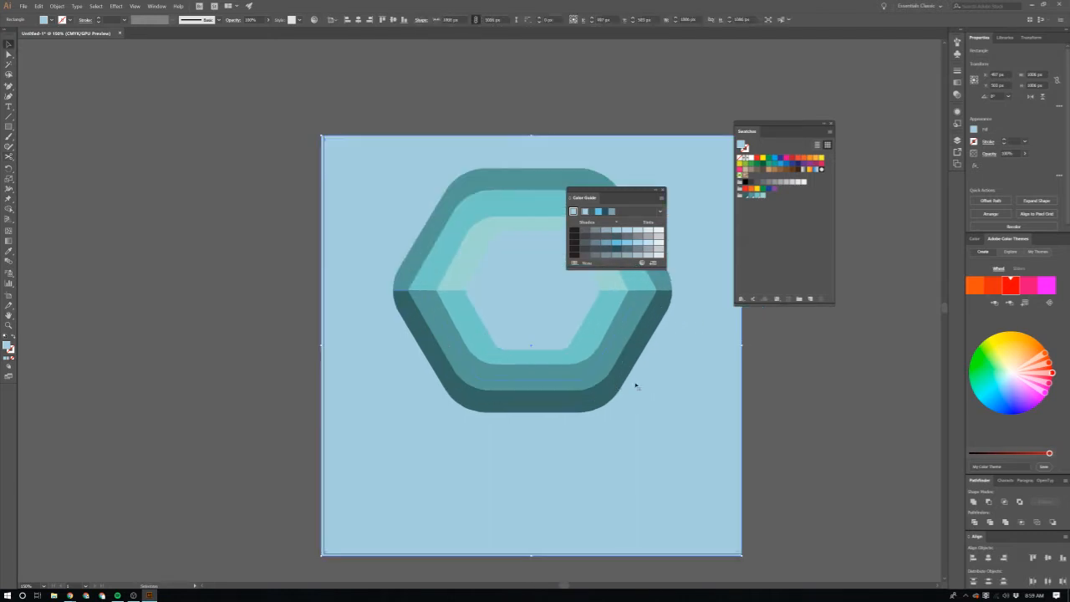
left_click(602, 310)
scroll(549, 334, "up", 3)
scroll(520, 378, "down", 6)
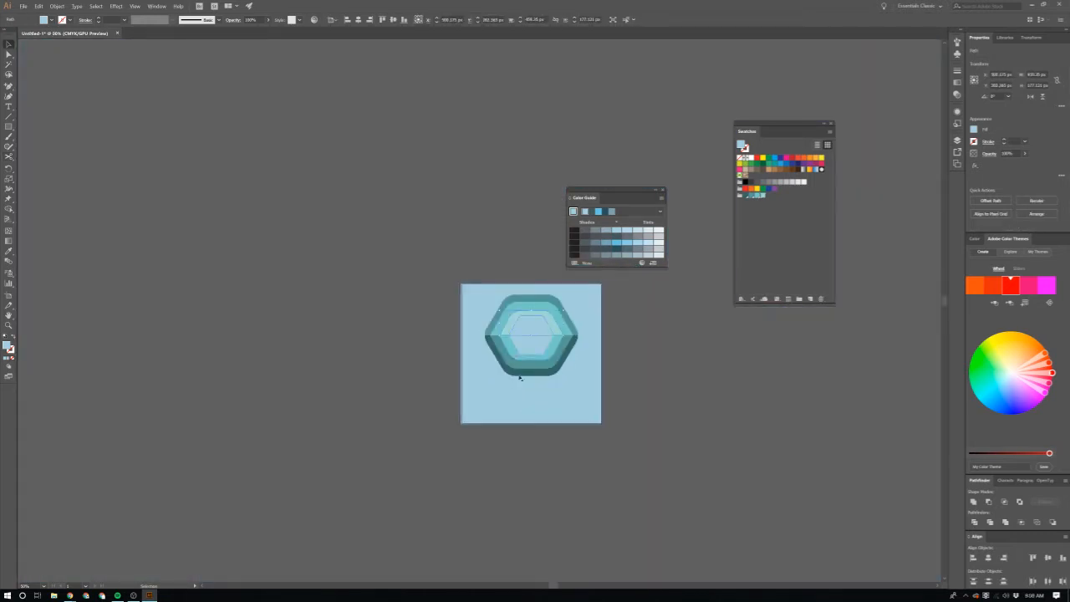
Step: Try a light periwinkle blue fill on the background square behind the logo
left_click(519, 378)
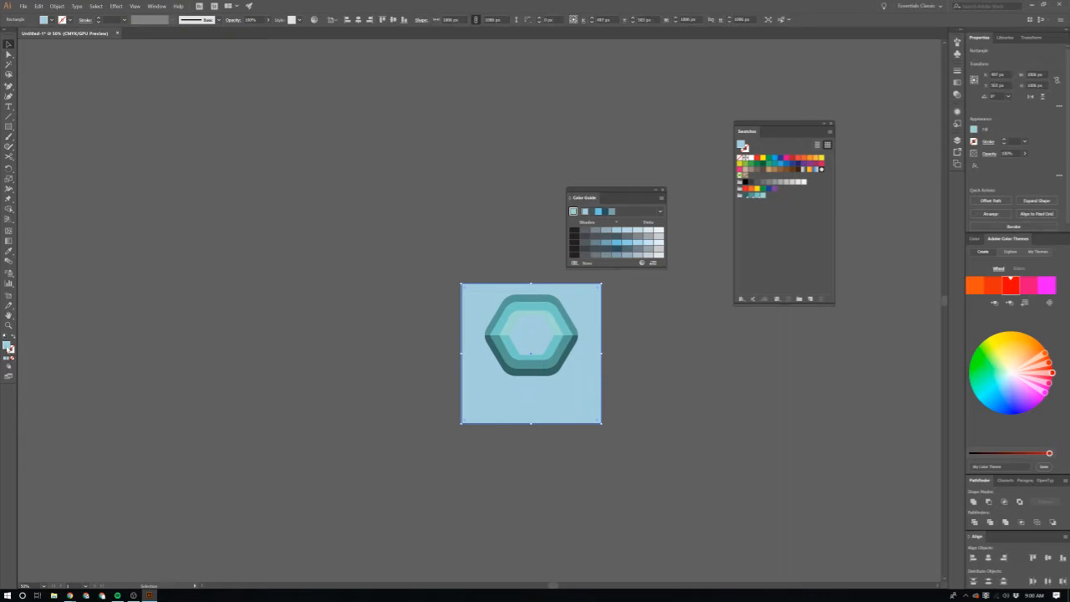
double_click(7, 345)
left_click_drag(128, 82, 131, 74)
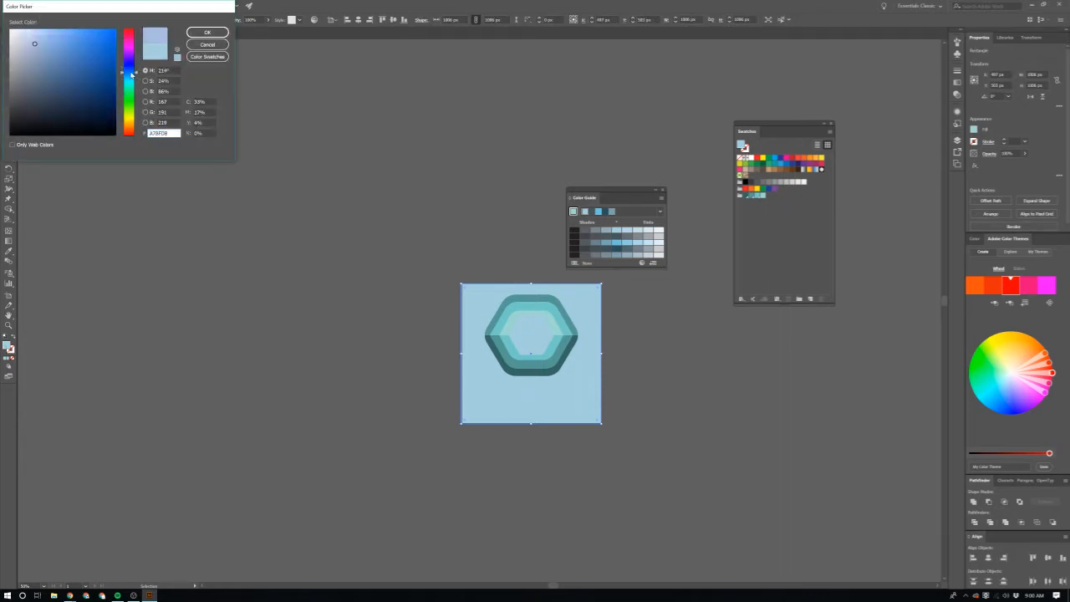
left_click(37, 38)
left_click(208, 31)
left_click(558, 437)
scroll(557, 438, "up", 3)
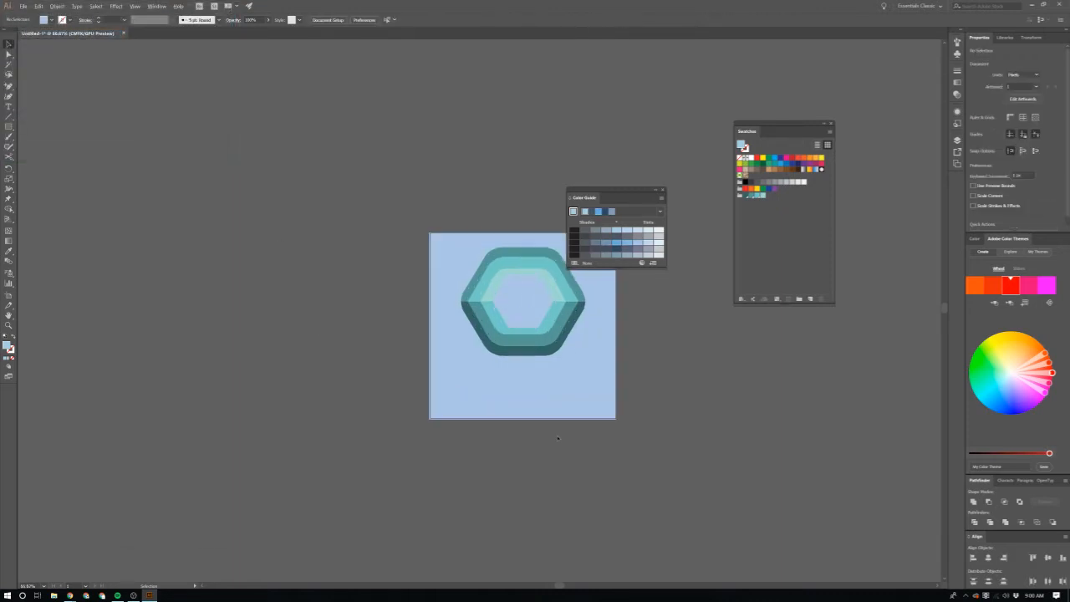
scroll(555, 436, "up", 3)
Step: Recolour the background square to a very light grey fill
left_click(549, 421)
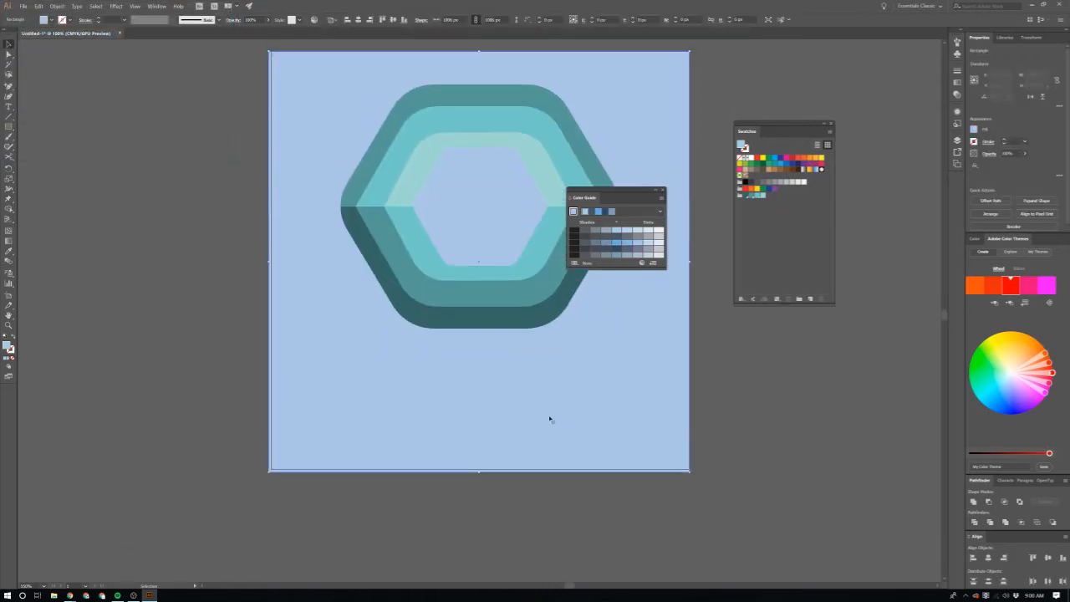
double_click(5, 345)
type("EAEAEA")
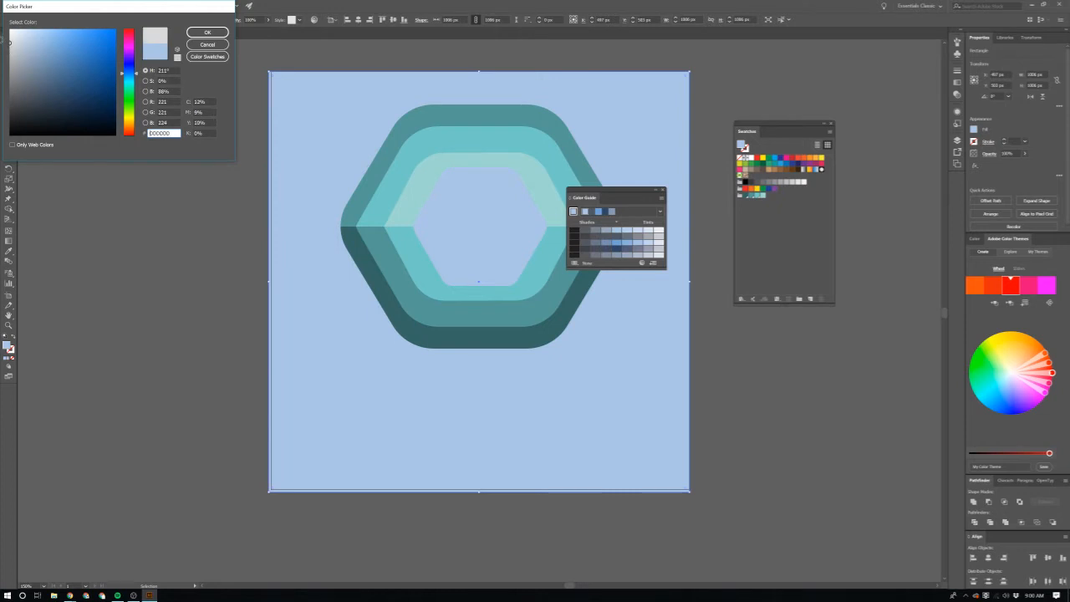
left_click(208, 33)
left_click(156, 194)
scroll(156, 193, "down", 2)
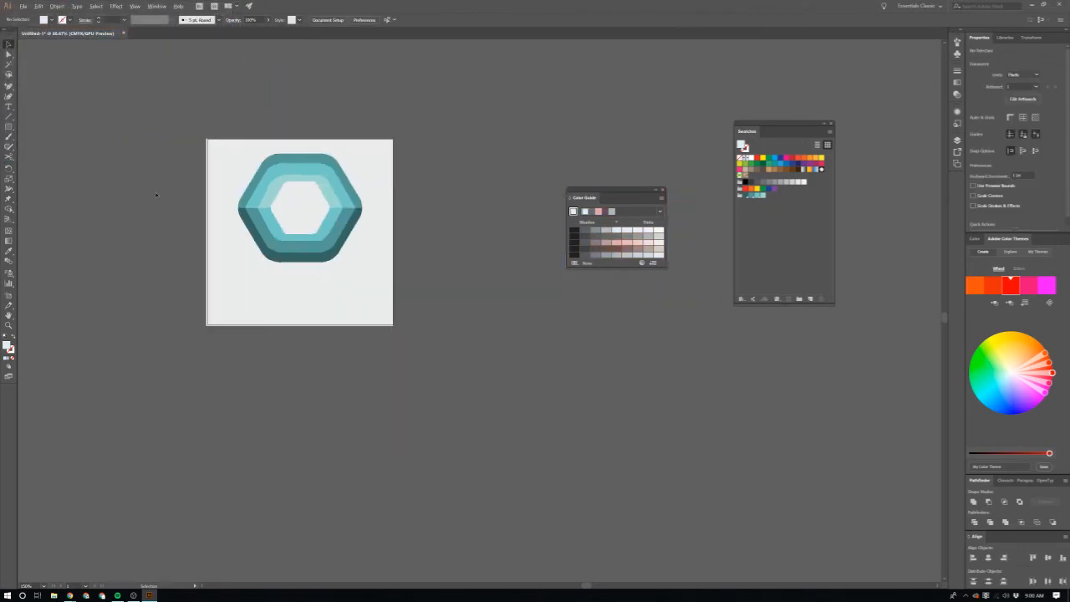
scroll(210, 277, "up", 2)
Step: Group the nested half-hexagon rings without the background and move the logo slightly straight up
left_click(364, 234)
scroll(434, 211, "up", 1)
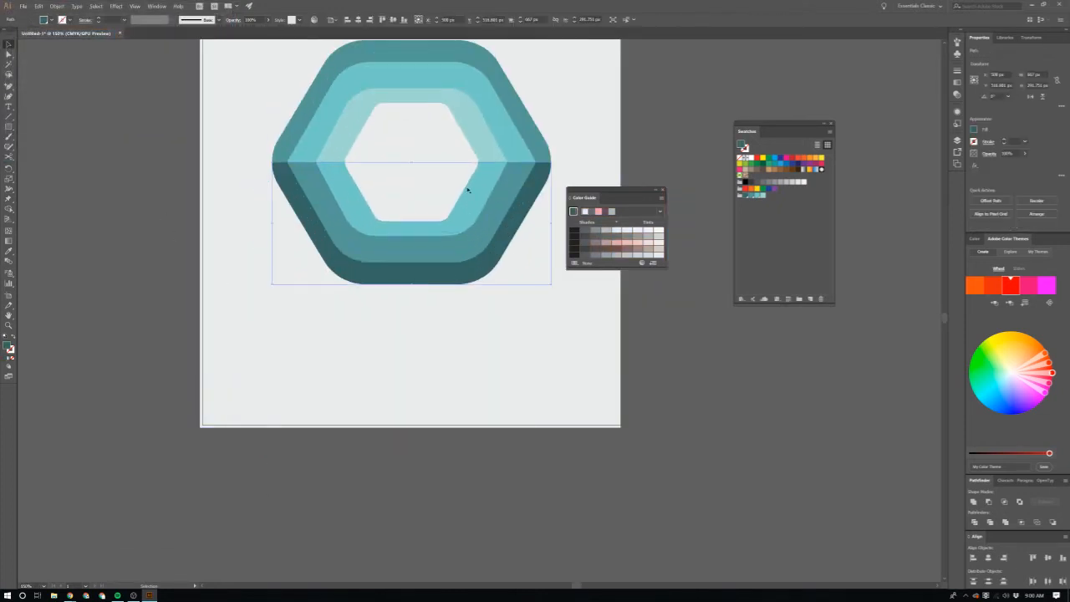
left_click(515, 123, "shift")
key("super")
left_click(652, 122)
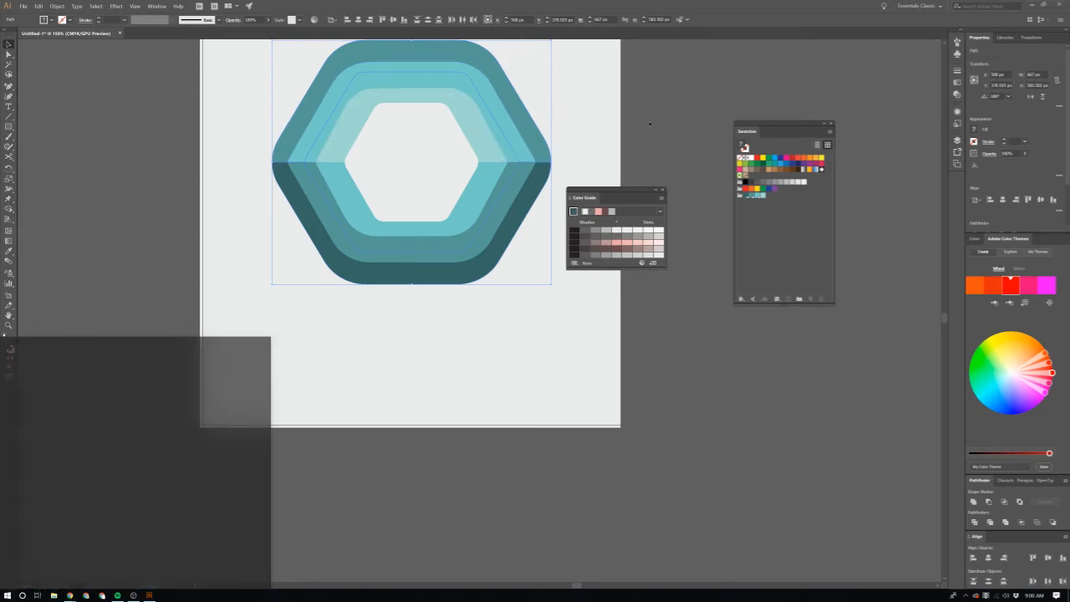
key("ctrl+g")
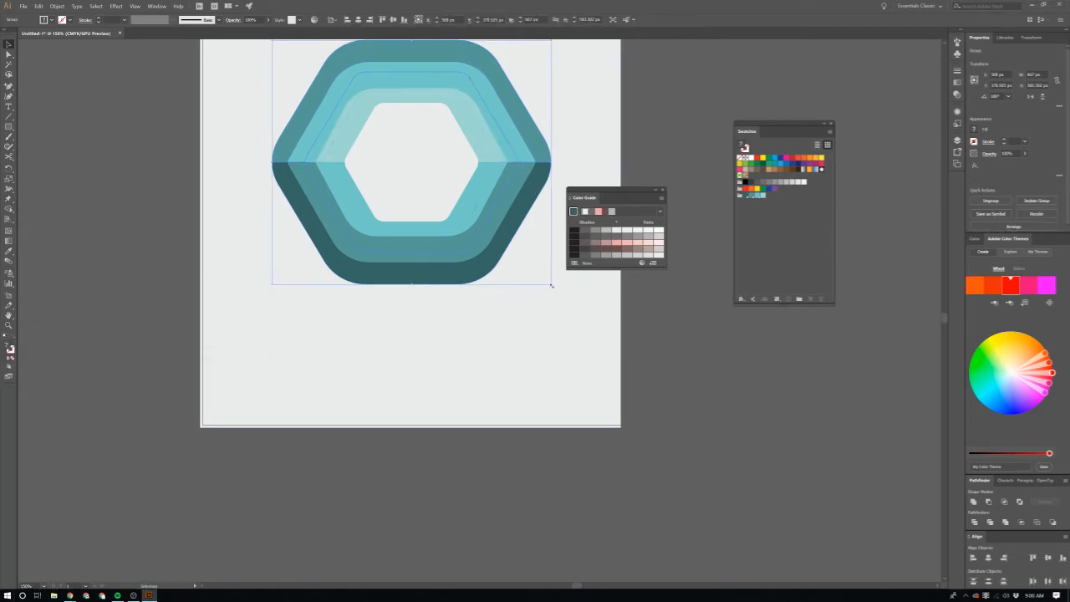
scroll(549, 287, "up", 1)
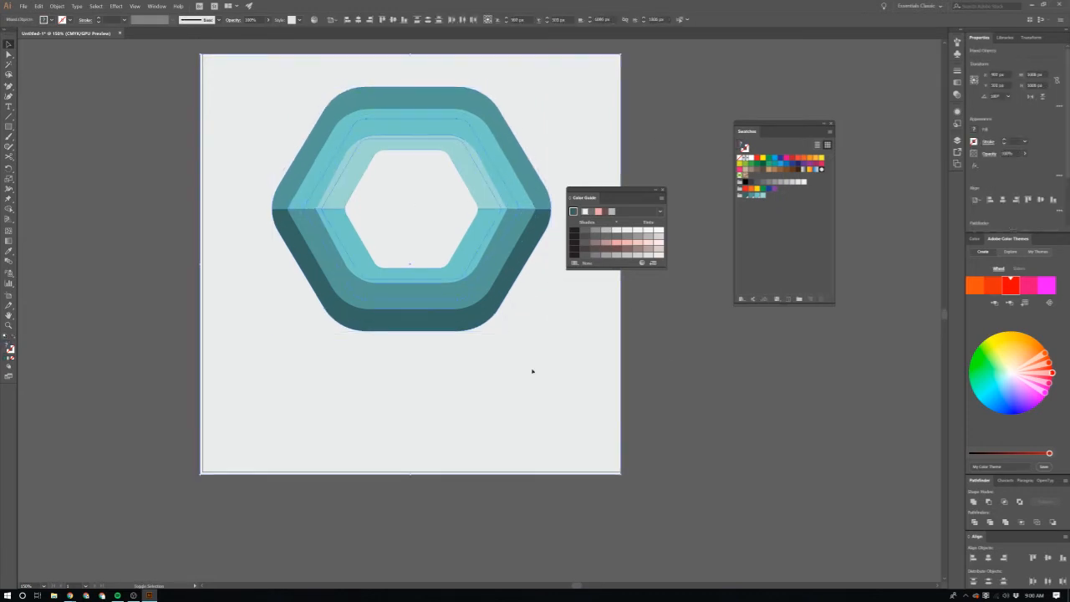
key("ctrl+shift+g")
left_click(705, 384)
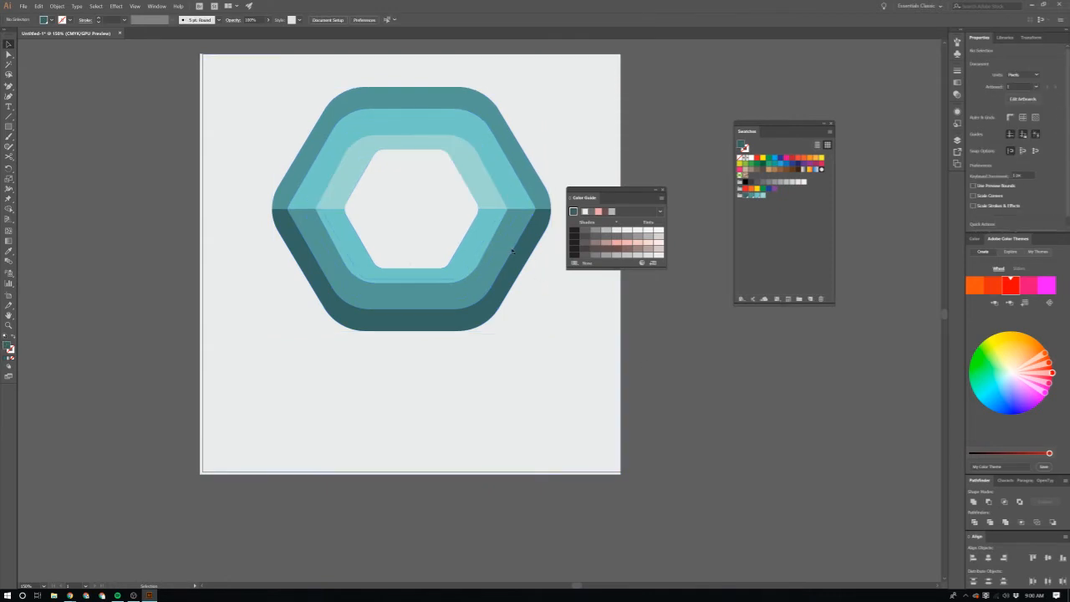
left_click_drag(451, 297, 452, 287)
left_click(348, 385)
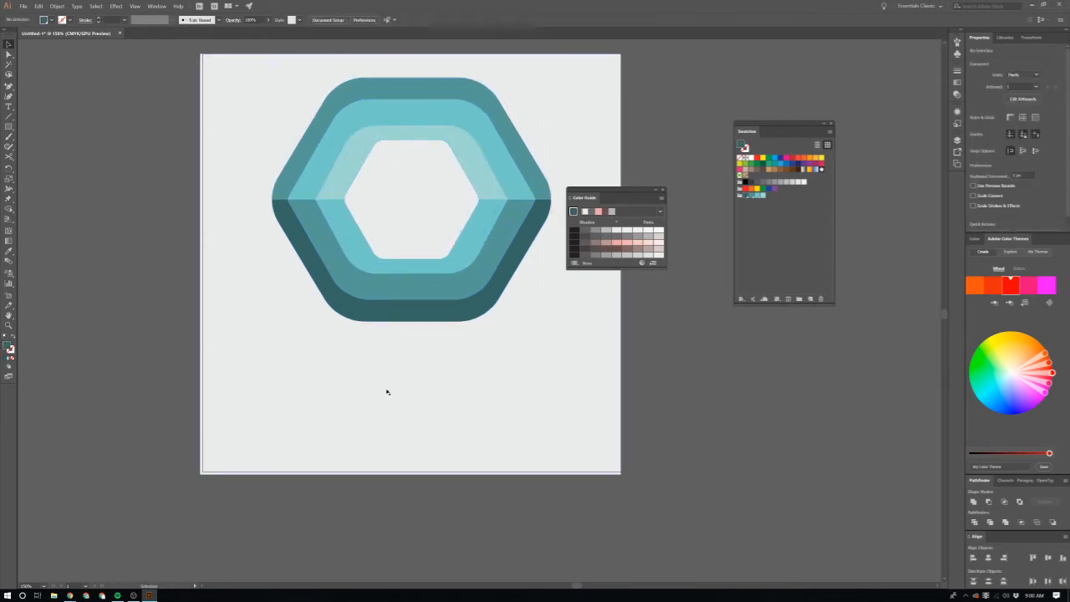
Step: Add the text HEXAGON below the logo in the DreamscapeSans font and enlarge it to about 782 px wide
key("t")
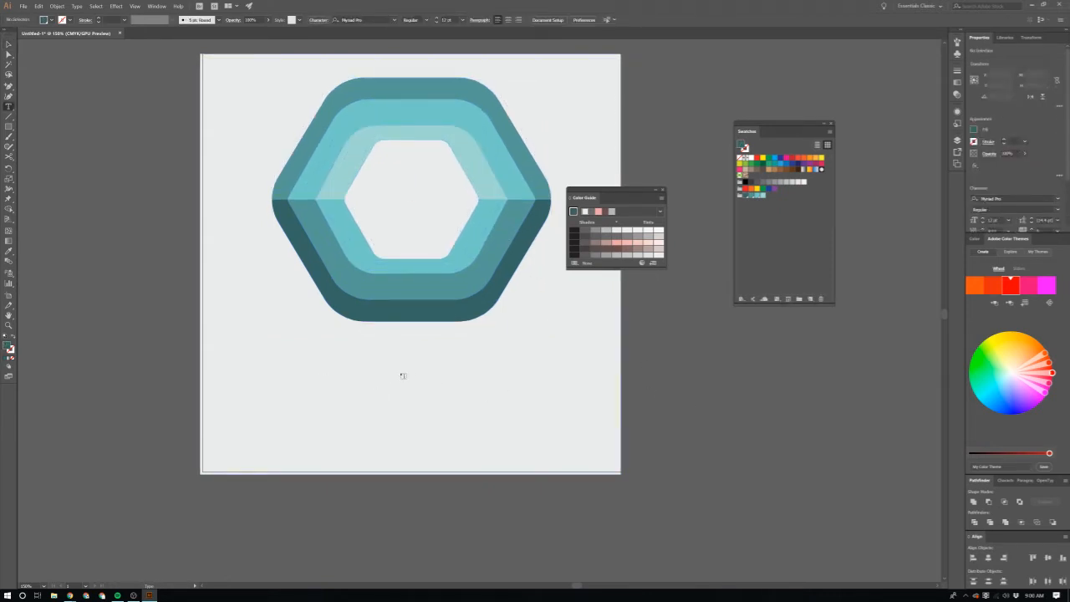
left_click(402, 375)
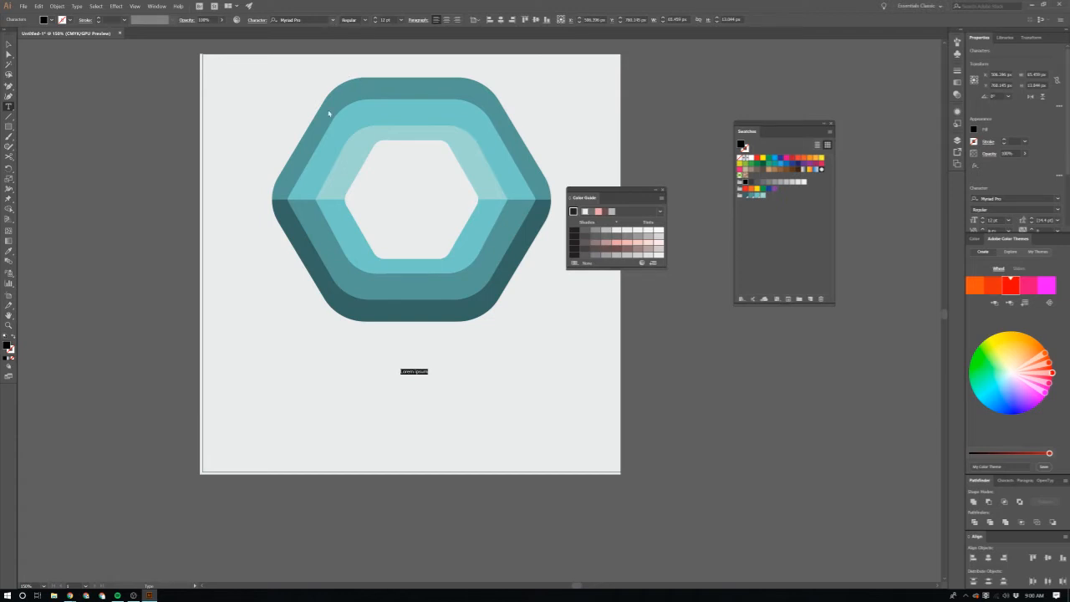
left_click(332, 19)
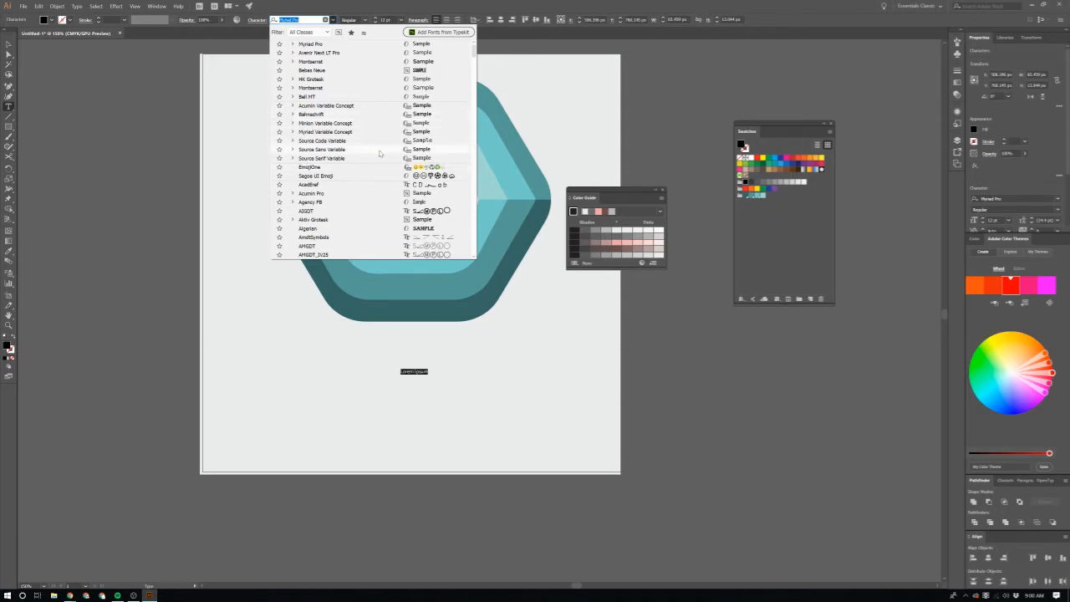
scroll(377, 170, "down", 5)
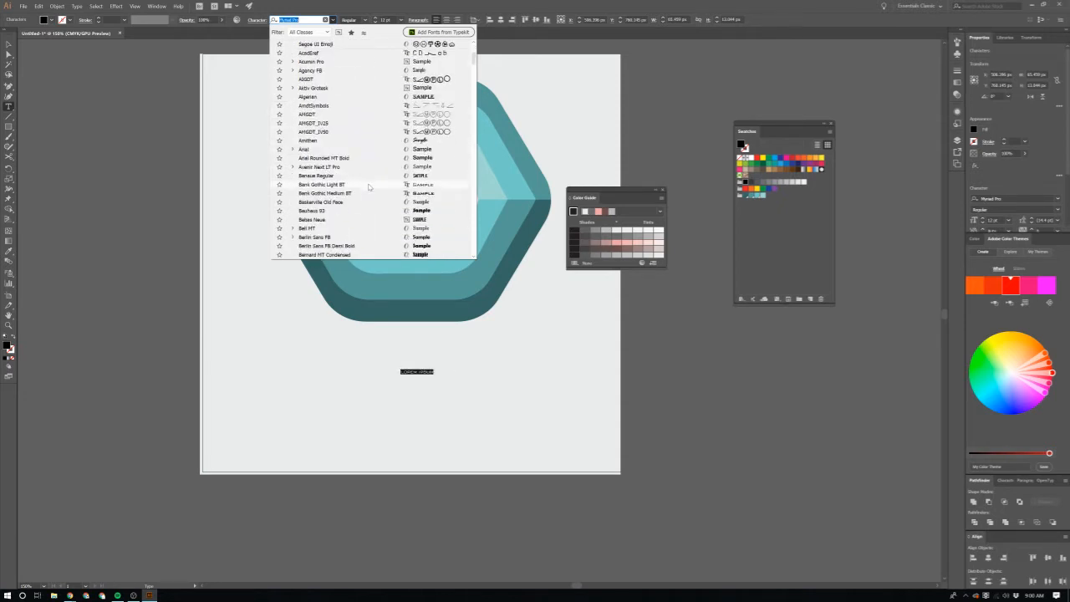
scroll(358, 199, "down", 6)
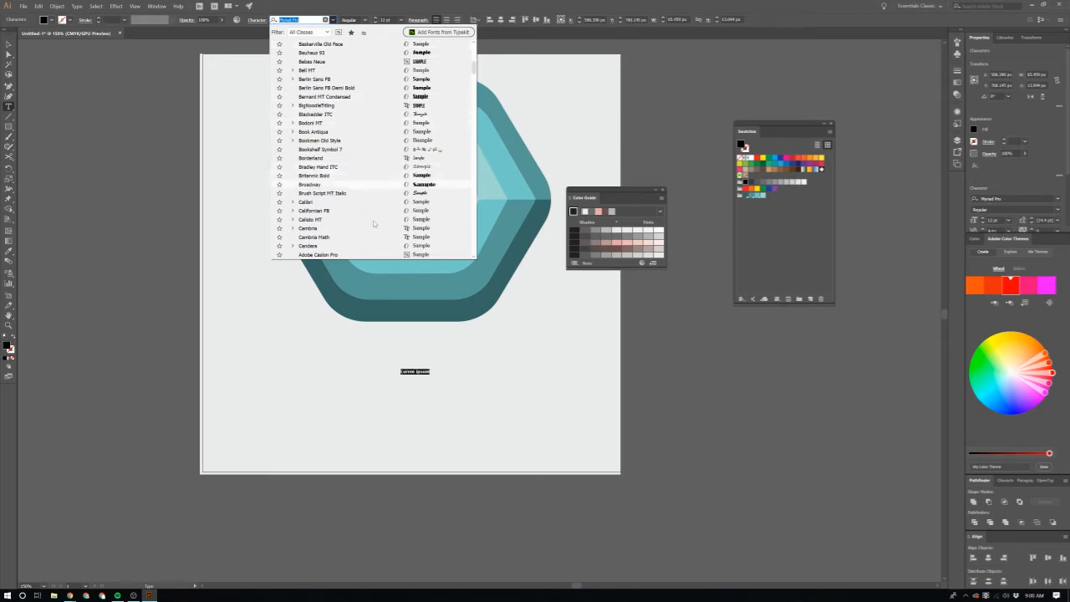
scroll(368, 180, "down", 10)
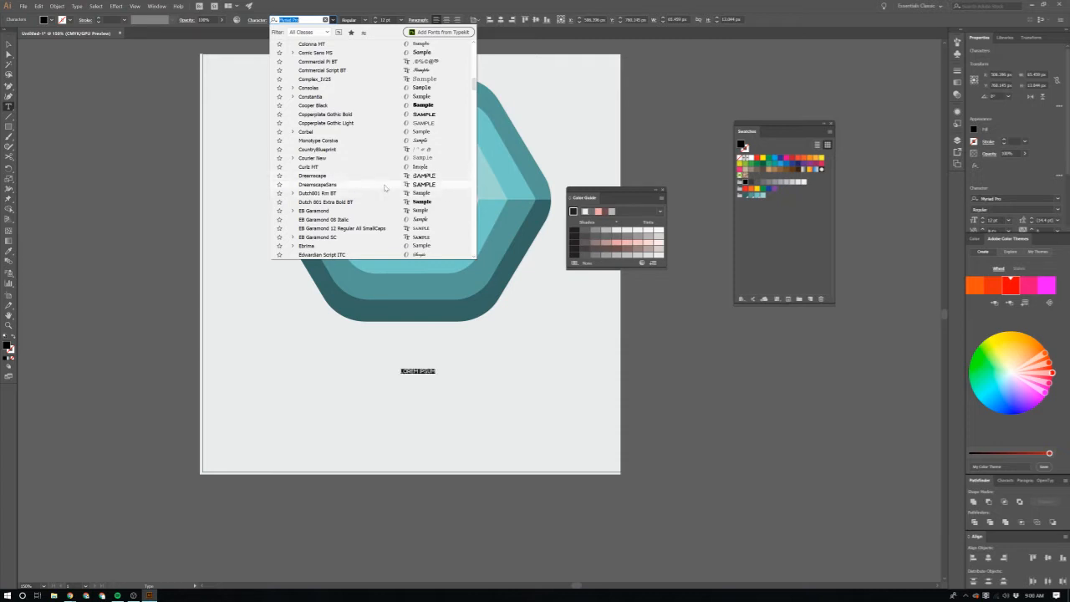
left_click(385, 185)
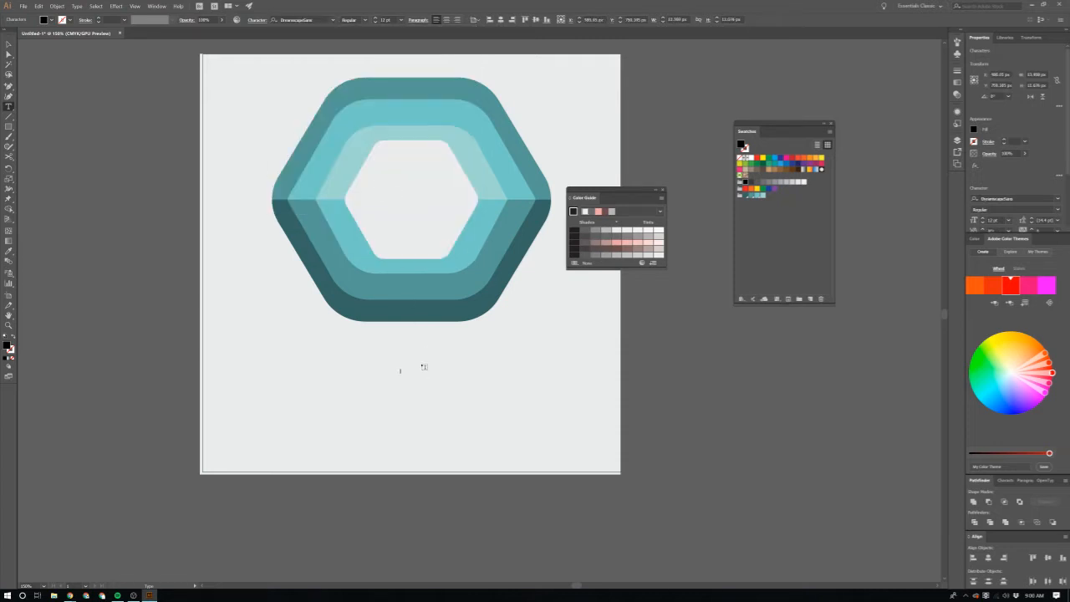
type("XAGON")
key("Escape")
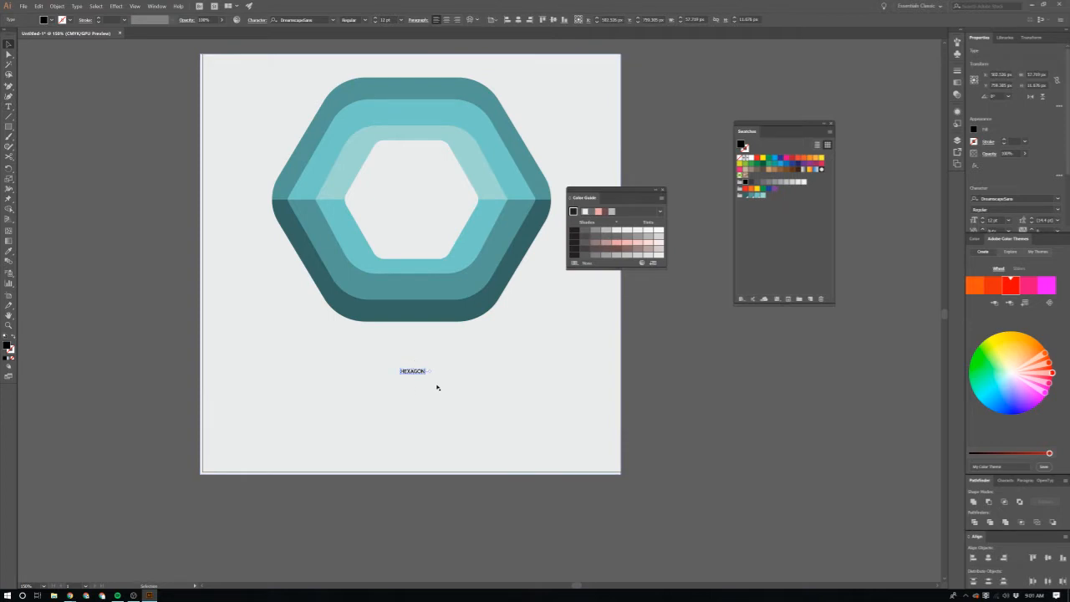
left_click_drag(425, 374, 519, 388)
Step: Replace the wording of the large text below the logo with HEX
double_click(496, 374)
key("ctrl+a")
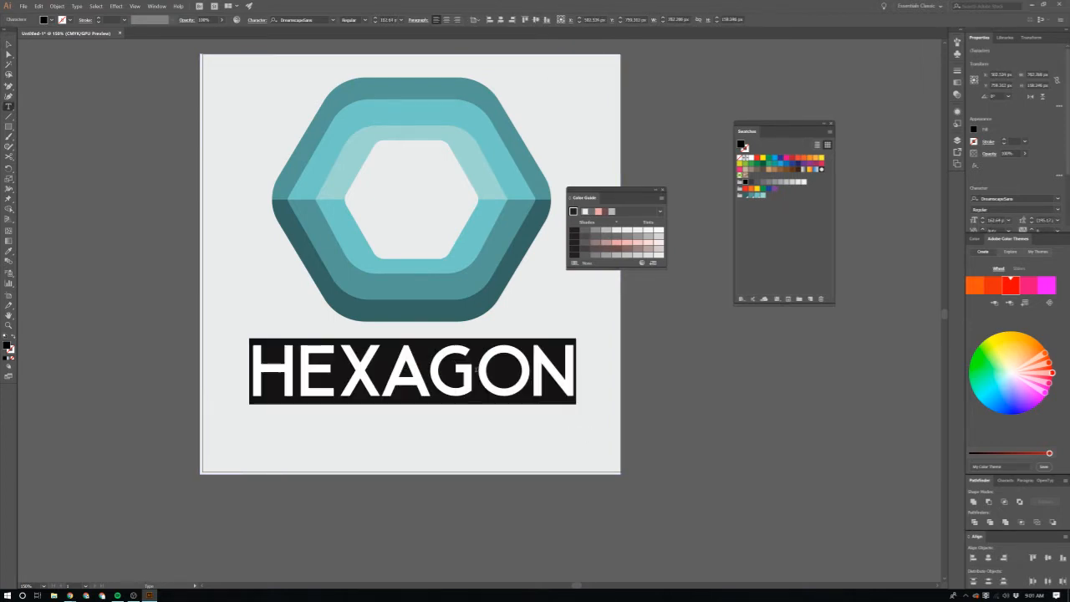
type("HEX I")
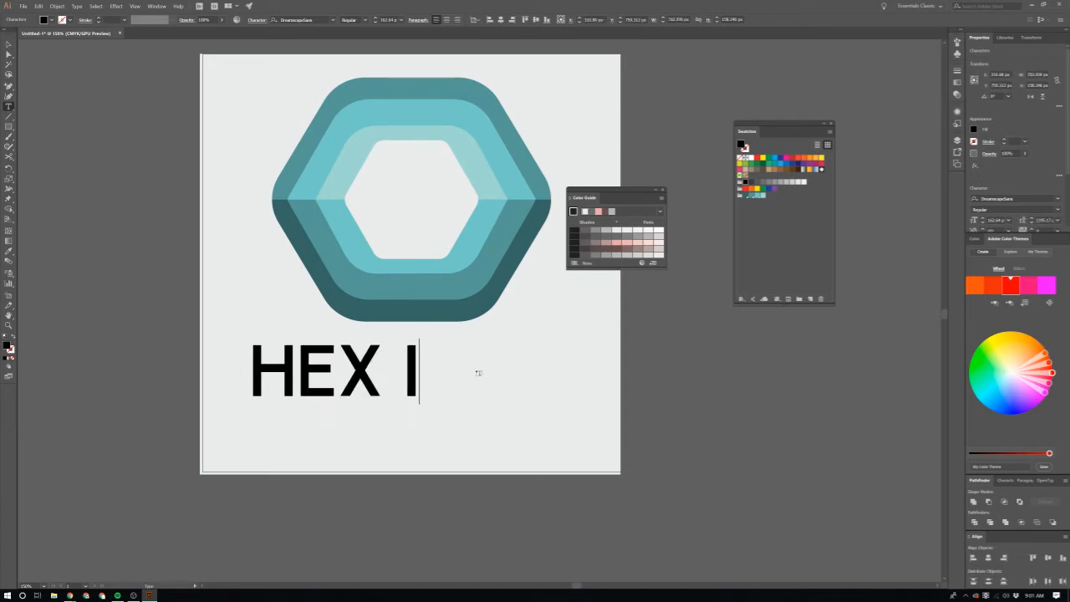
key("BackSpace")
key("BackSpace")
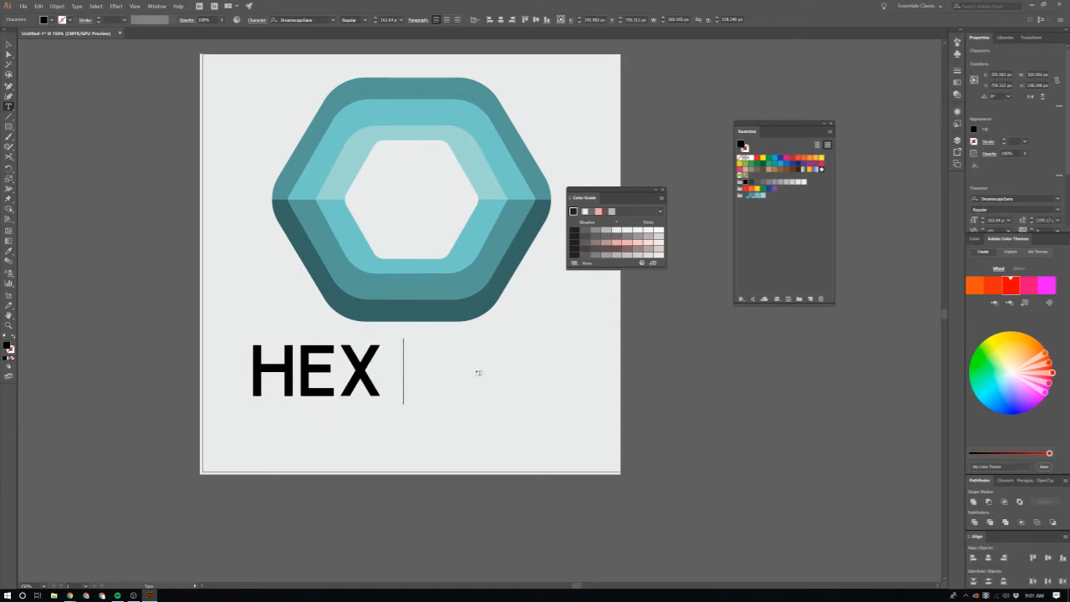
type("I")
key("BackSpace")
key("BackSpace")
key("Escape")
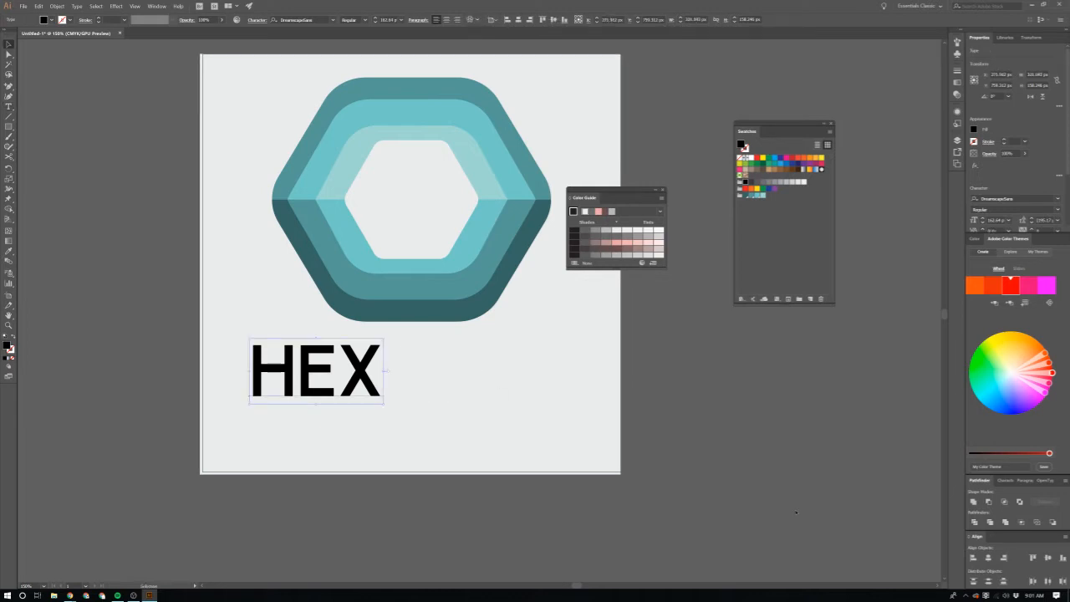
Step: Duplicate the HEX text straight below itself and change the copy's wording to INDUSTRIES
left_click_drag(303, 383, 304, 463)
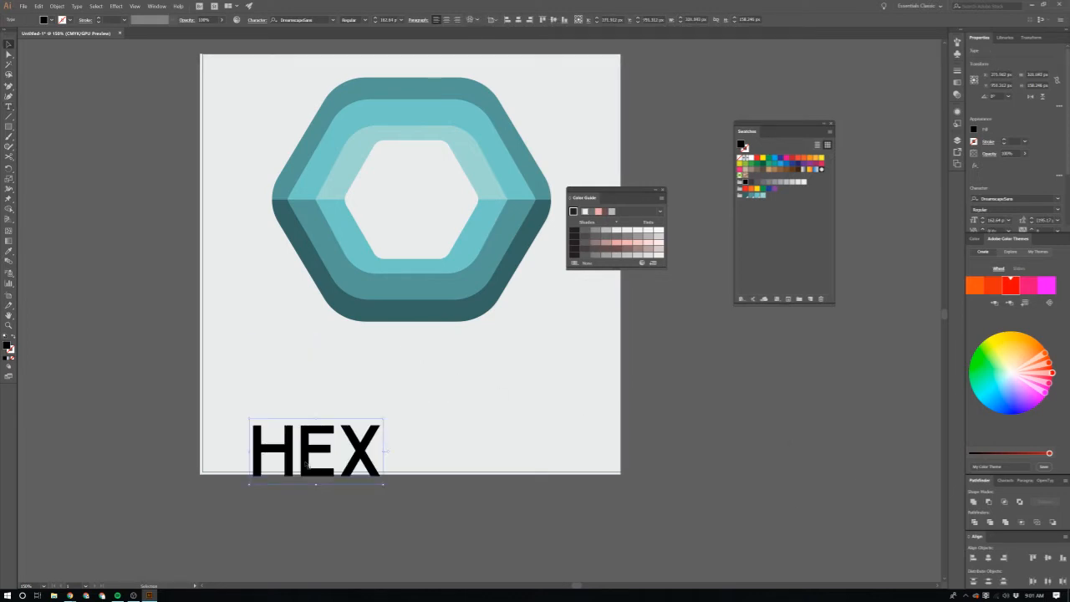
key("ctrl+z")
left_click_drag(329, 377, 330, 473)
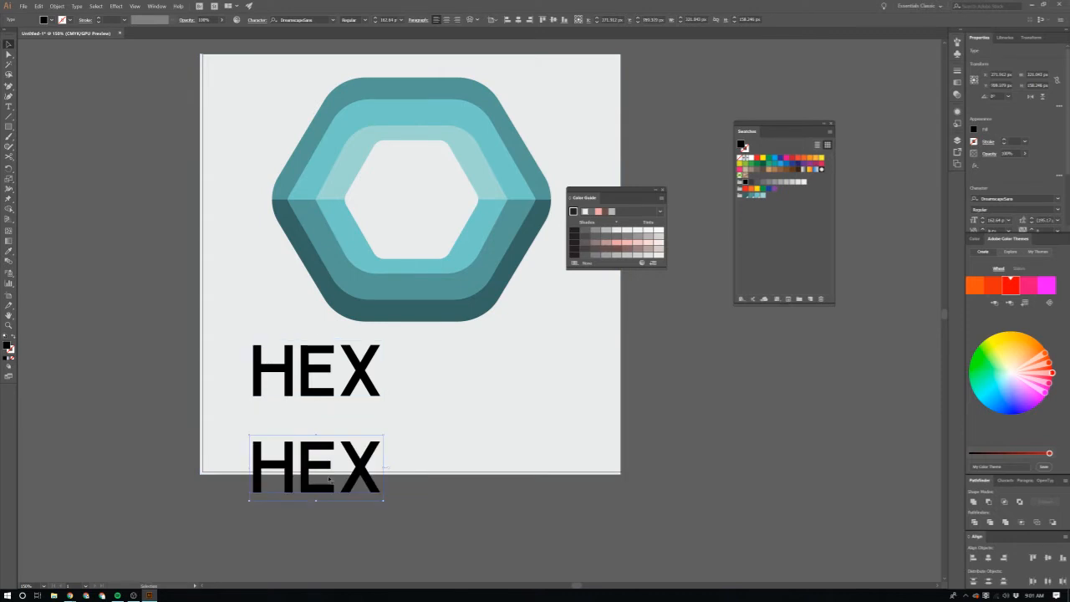
key("t")
double_click(326, 475)
type("INDUSTRIES")
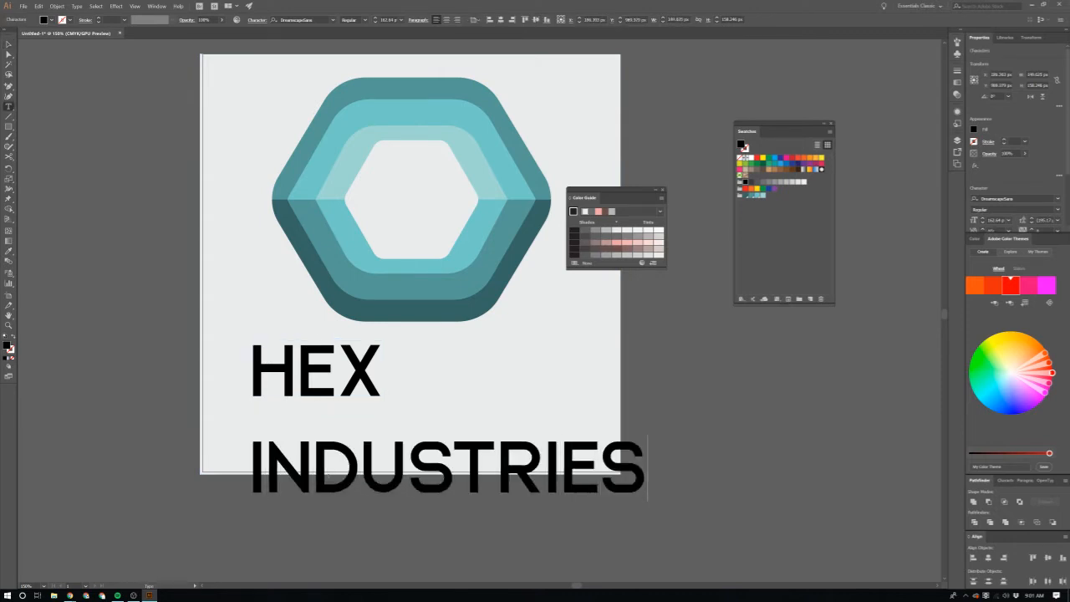
key("Escape")
Step: Change only the letter H in HEX to the Dreamscape font
key("t")
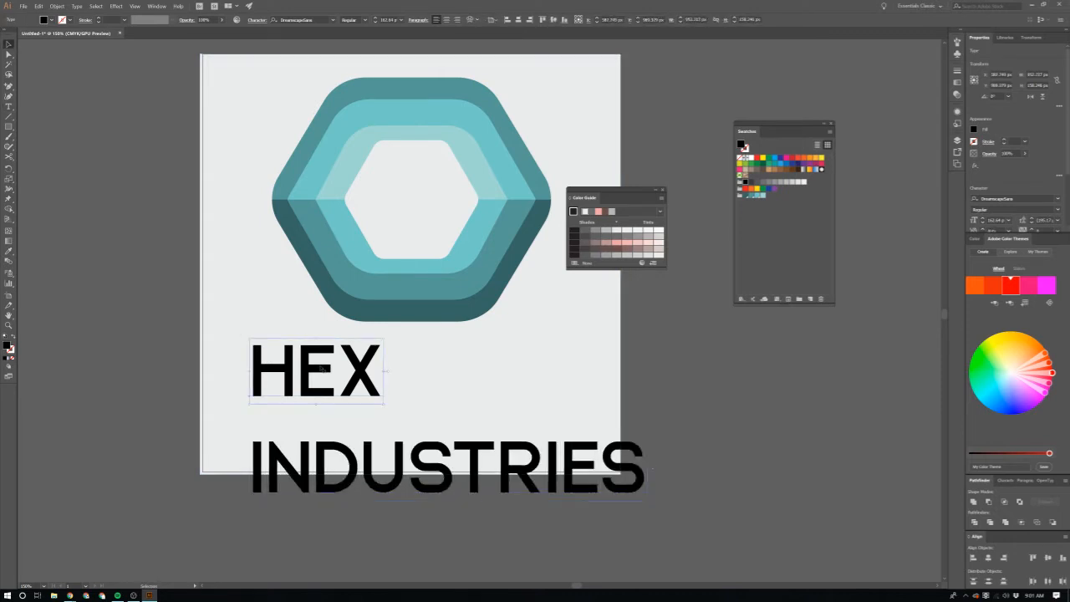
left_click_drag(300, 362, 258, 358)
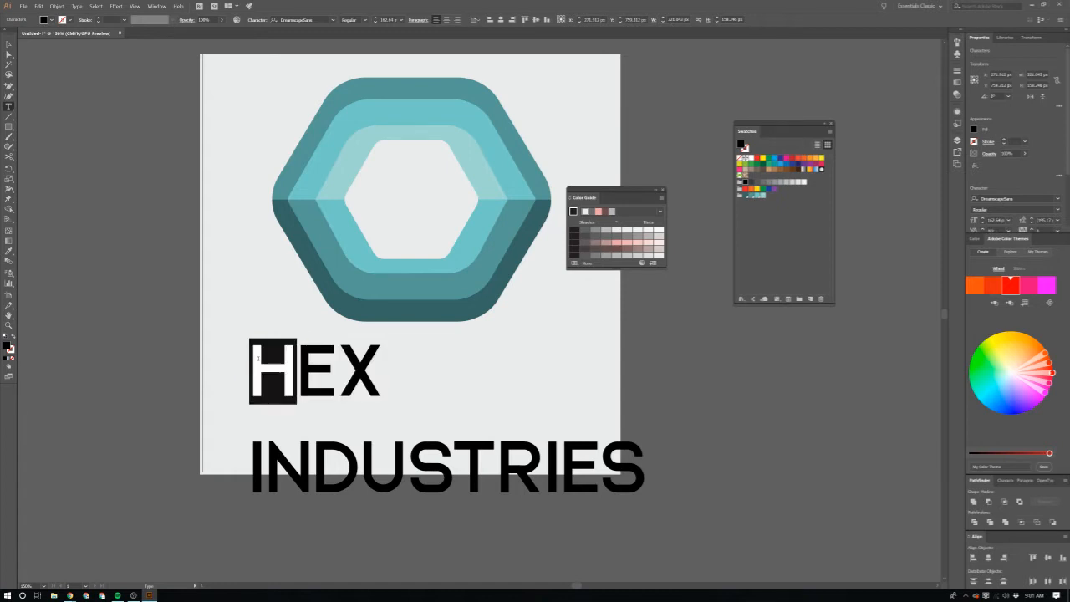
left_click(332, 20)
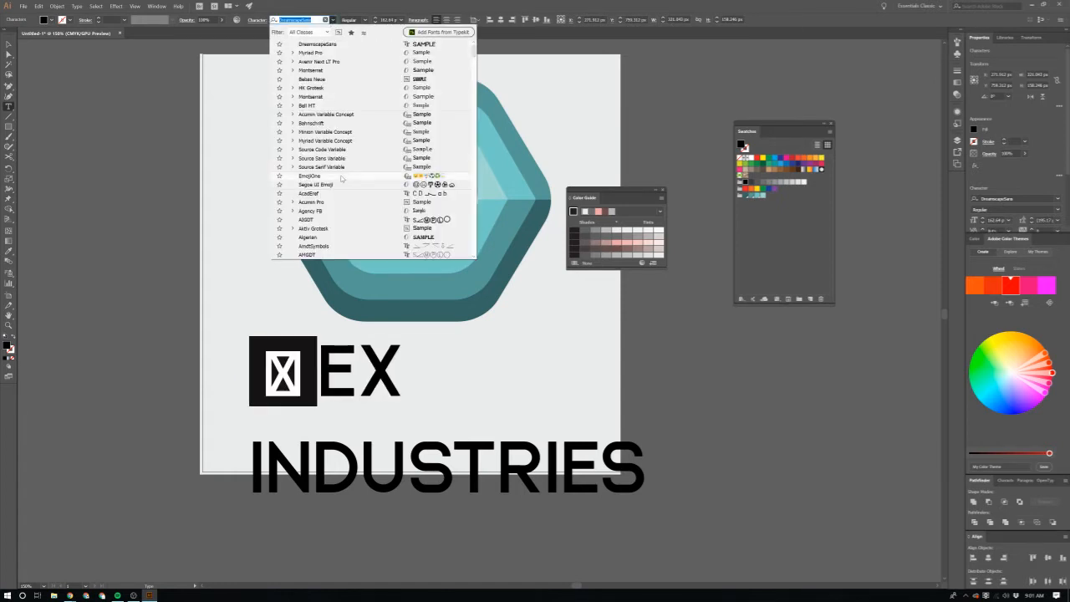
scroll(346, 190, "down", 2)
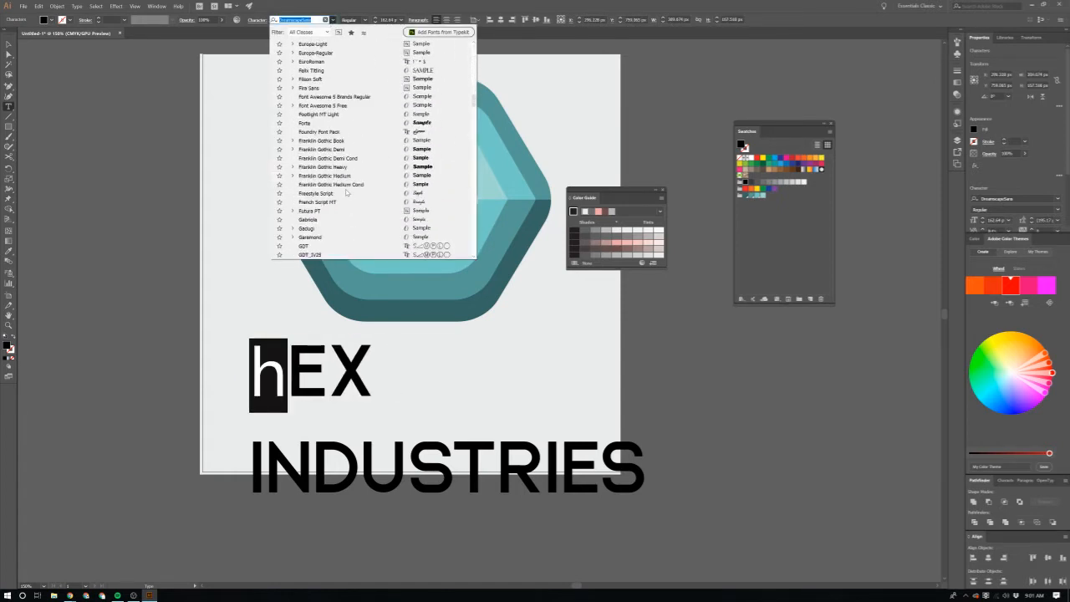
scroll(346, 190, "up", 4)
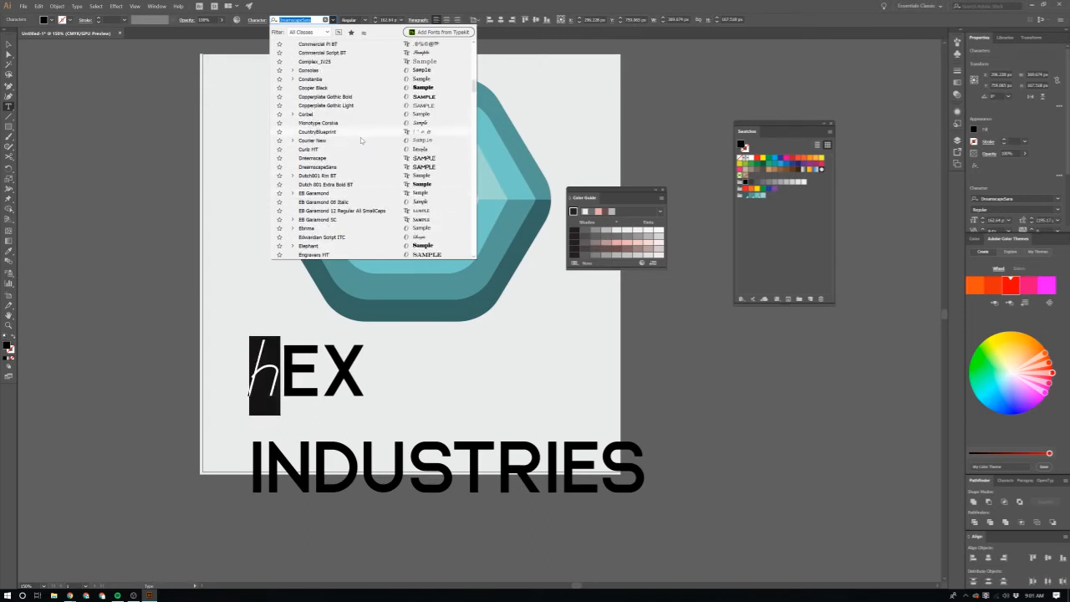
left_click(371, 159)
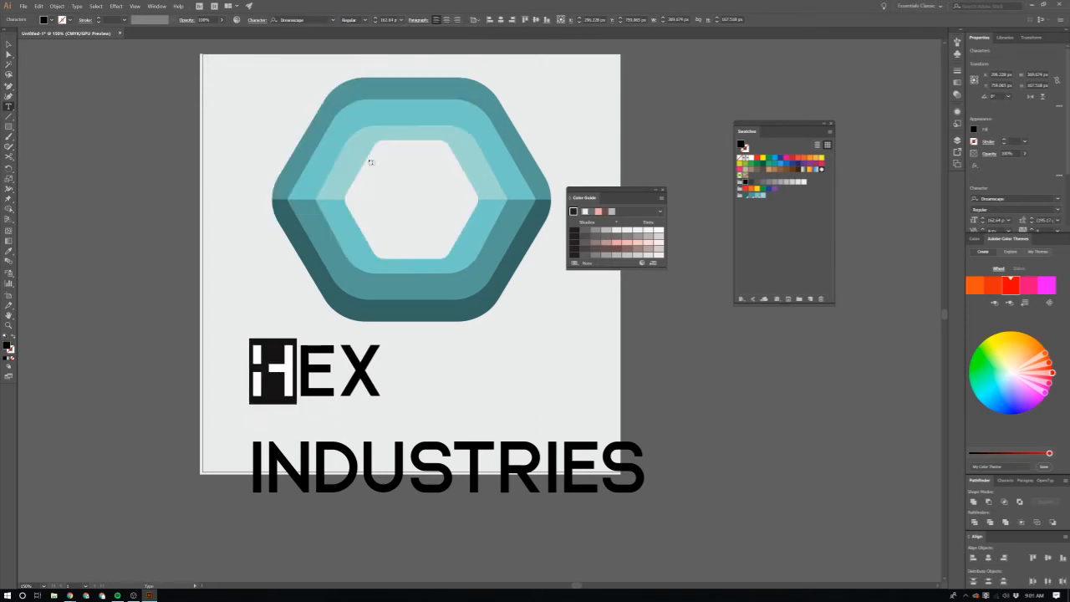
Step: Set all the letters of the HEX text to the Dreamscape font
left_click(352, 378)
double_click(361, 371)
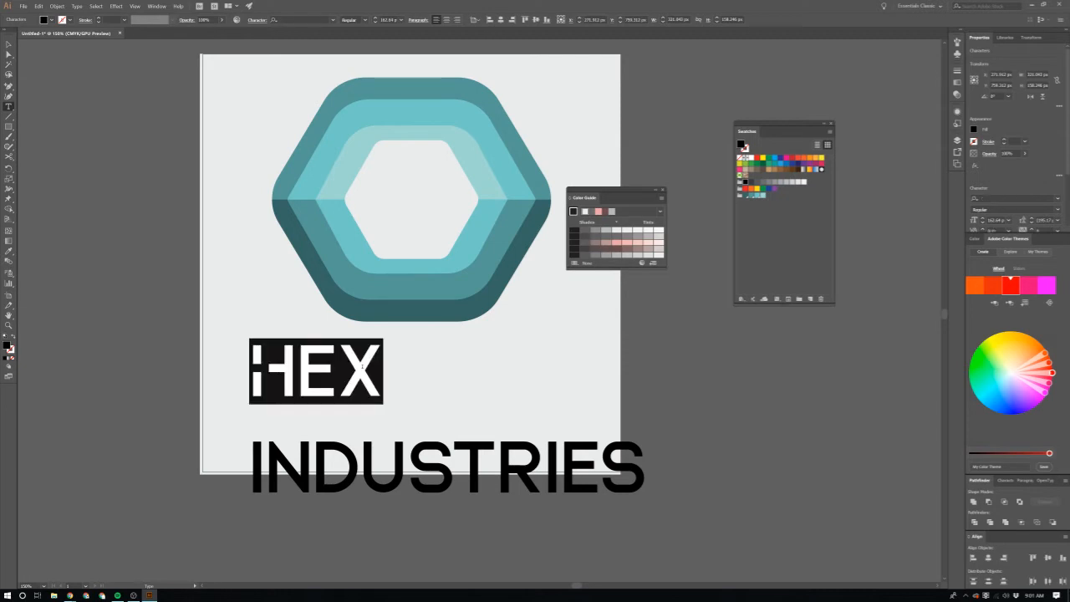
left_click(309, 19)
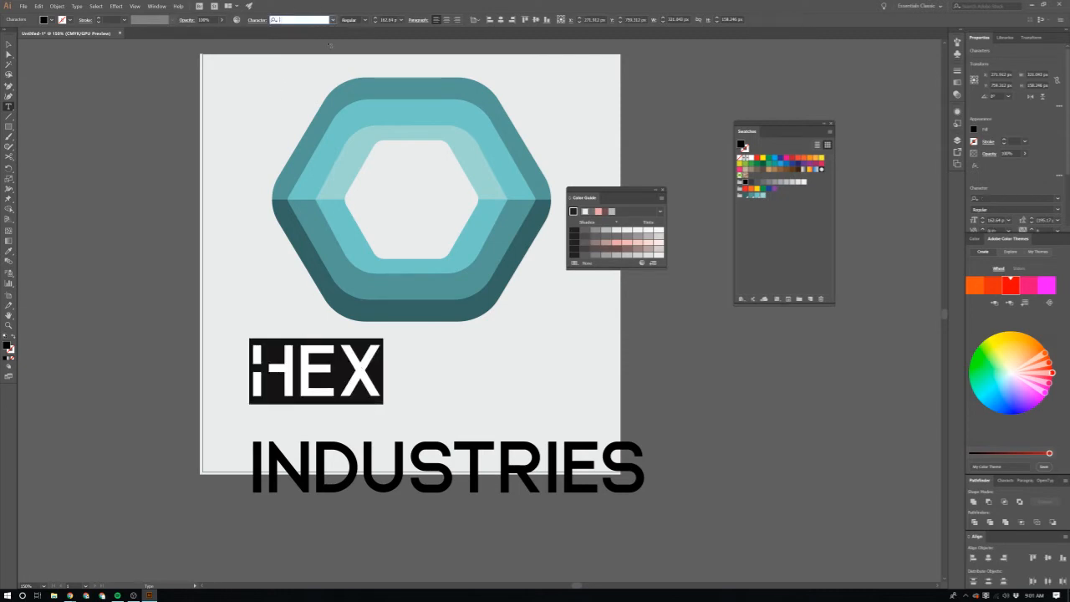
type("dream")
left_click(329, 44)
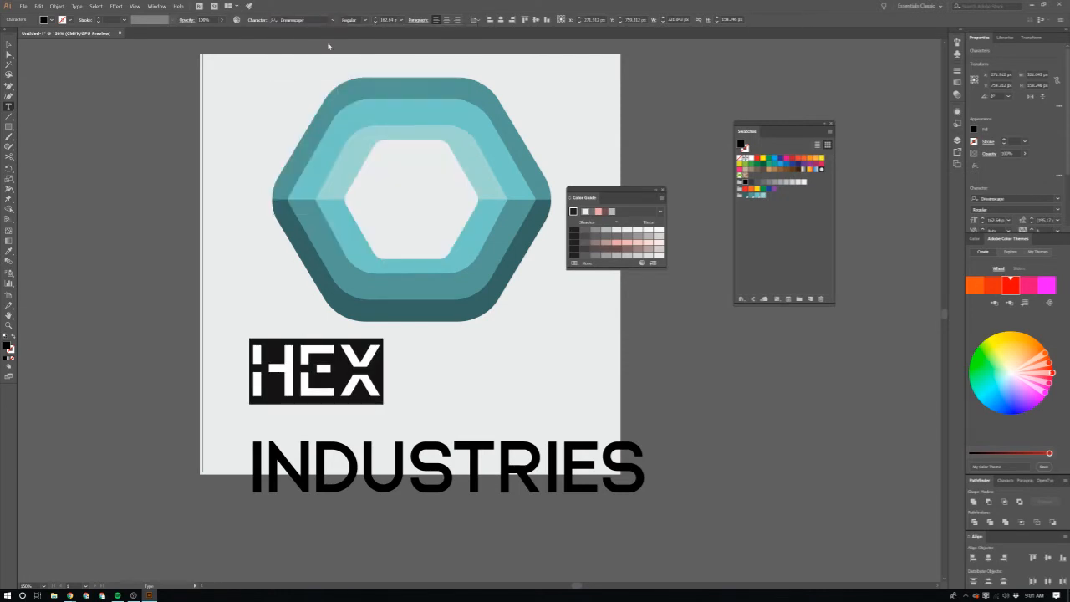
left_click(388, 357)
key("Escape")
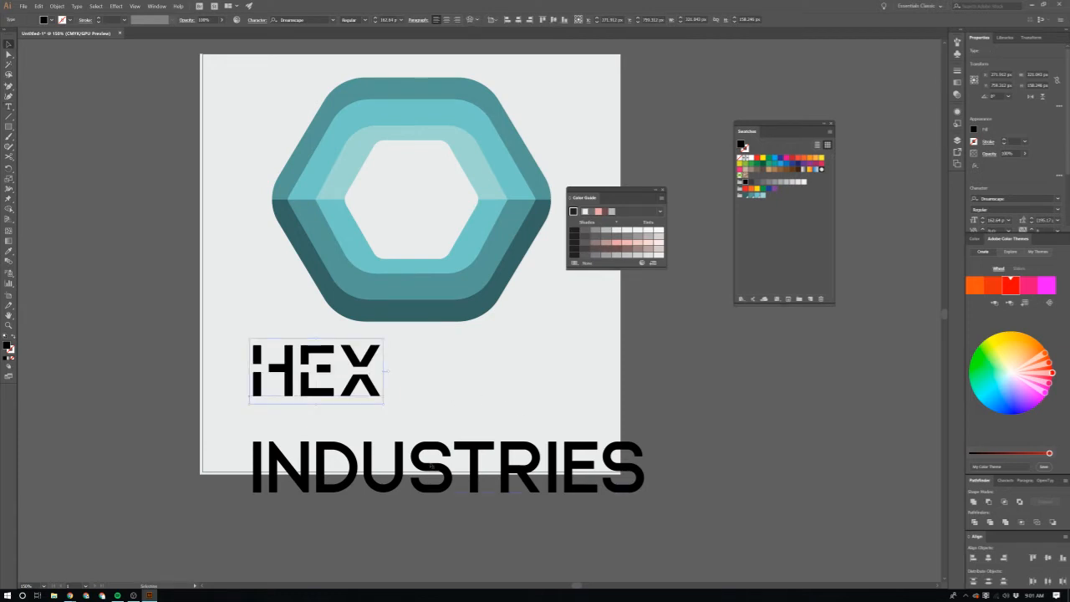
Step: Change the whole INDUSTRIES text to the Dreamscape font
left_click(435, 478)
double_click(435, 477)
left_click(301, 19)
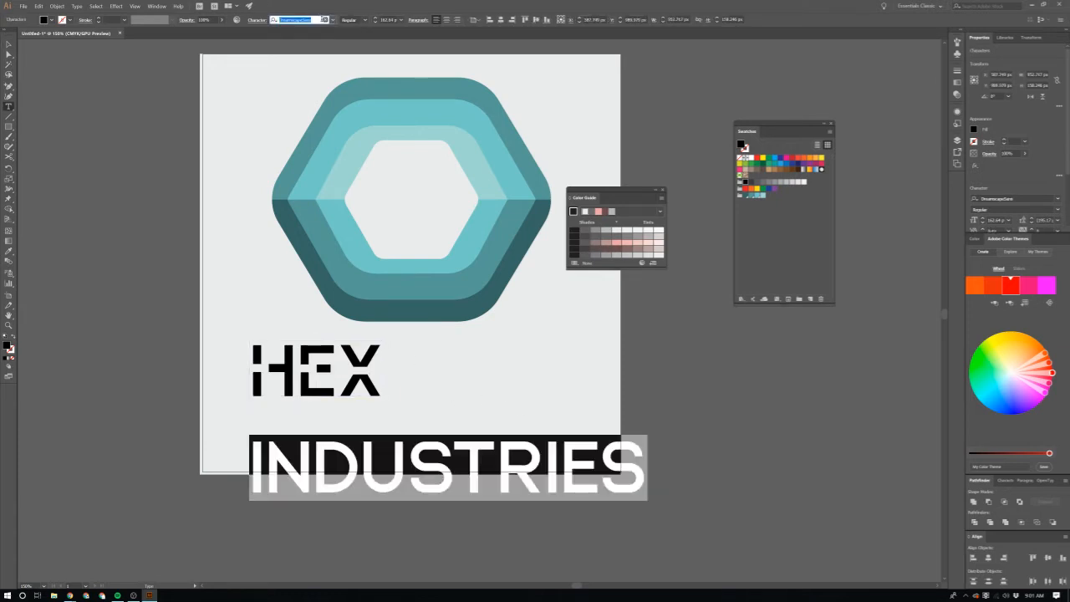
type("dream")
key("Up")
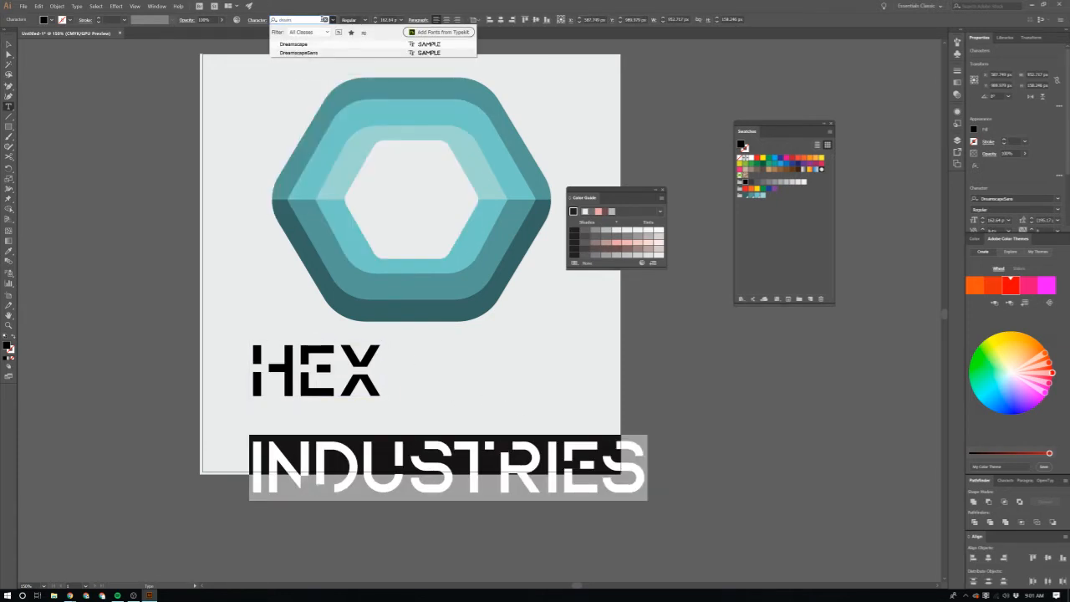
key("Return")
key("Escape")
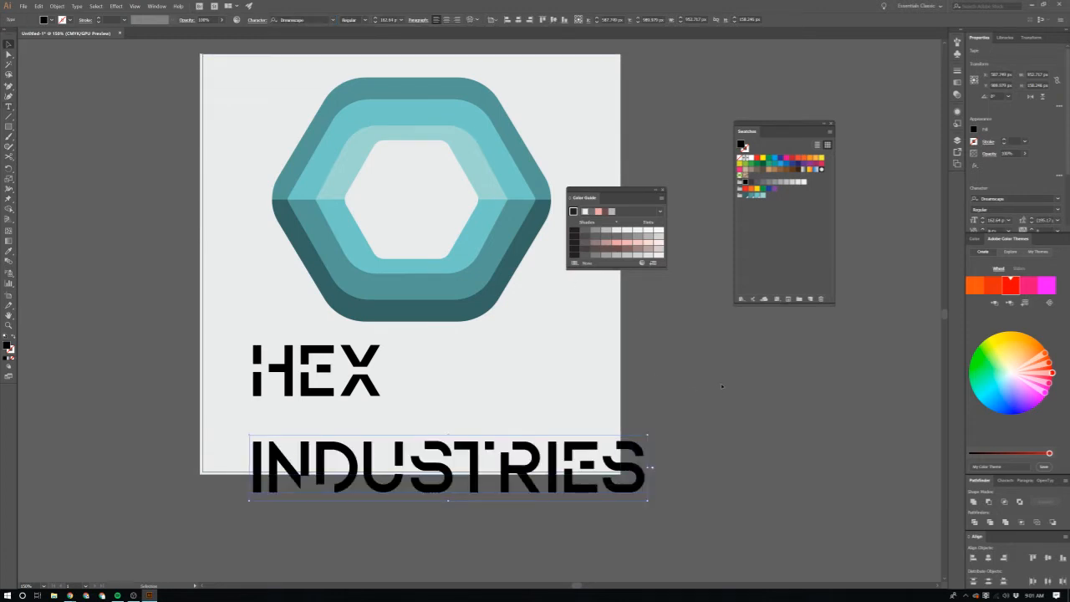
Step: Centre HEX below the hexagon and place INDUSTRIES, shrunk to about 252 px wide, directly beneath it
left_click_drag(319, 368, 416, 367)
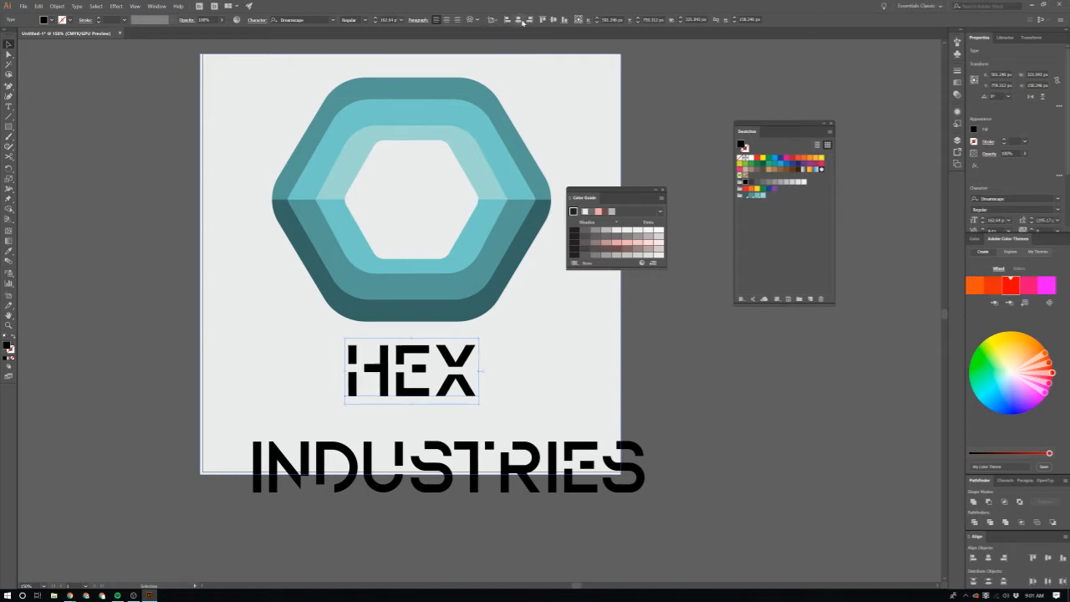
left_click(577, 469)
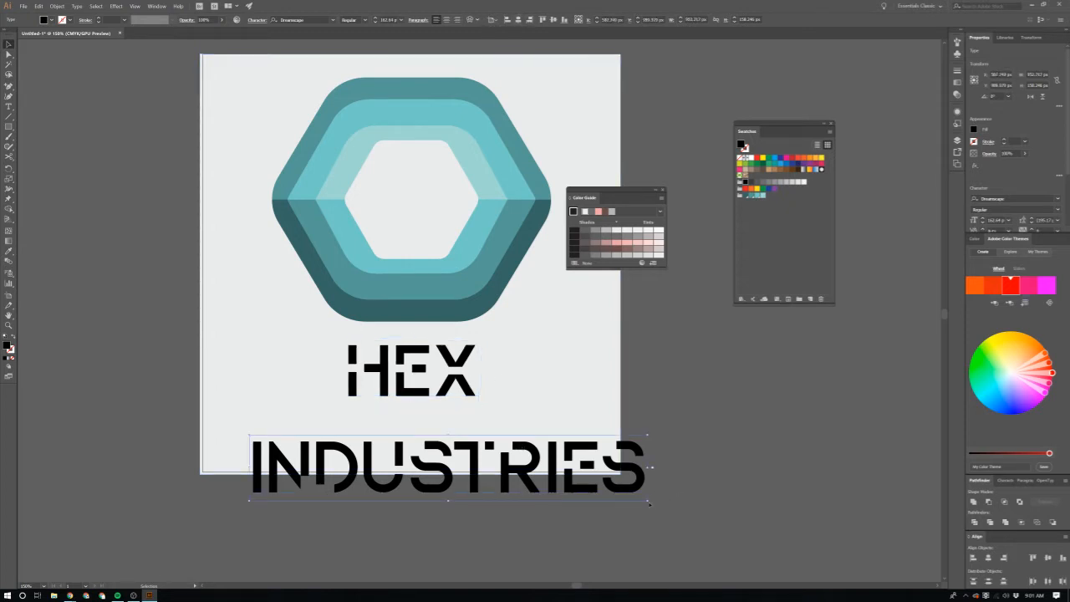
left_click_drag(649, 502, 597, 481)
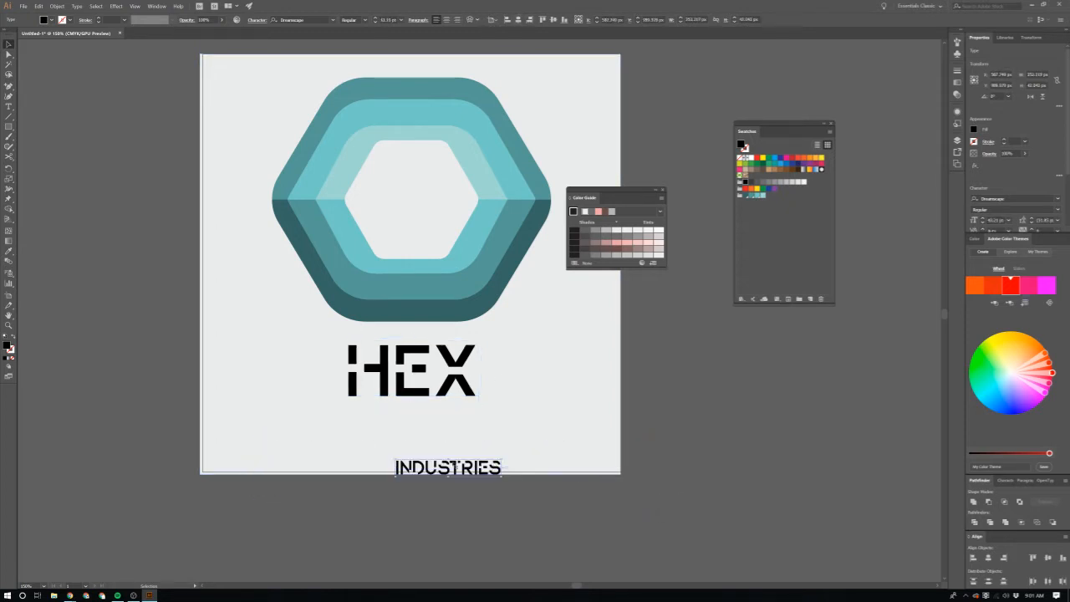
left_click_drag(455, 467, 414, 418)
Step: Enlarge HEX from its centre to about 515 px wide, lower it clear of the hexagon and move INDUSTRIES just below it
left_click(439, 388)
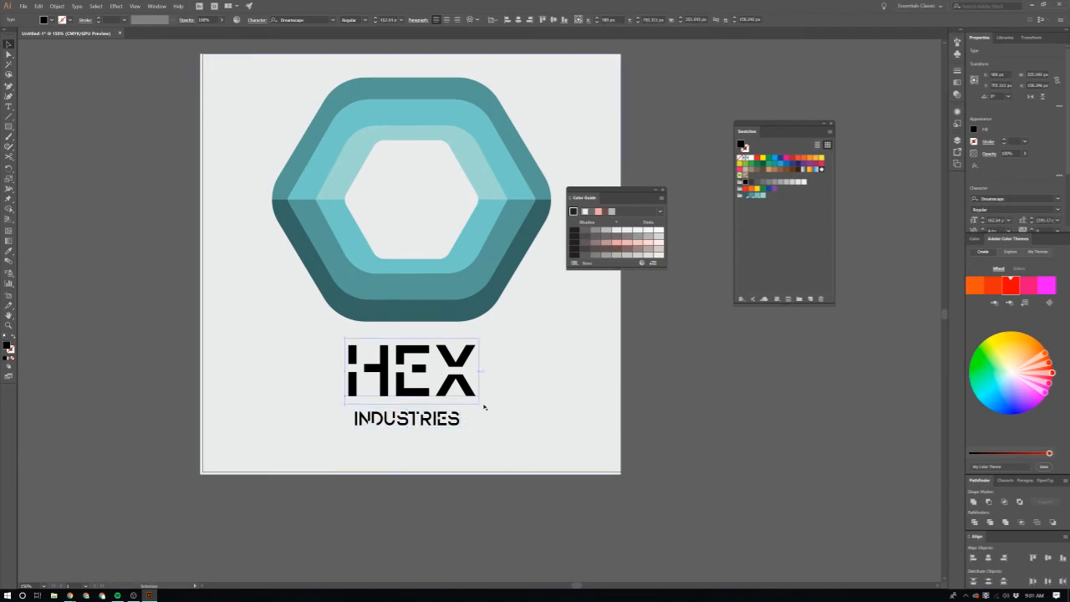
left_click_drag(481, 406, 520, 440)
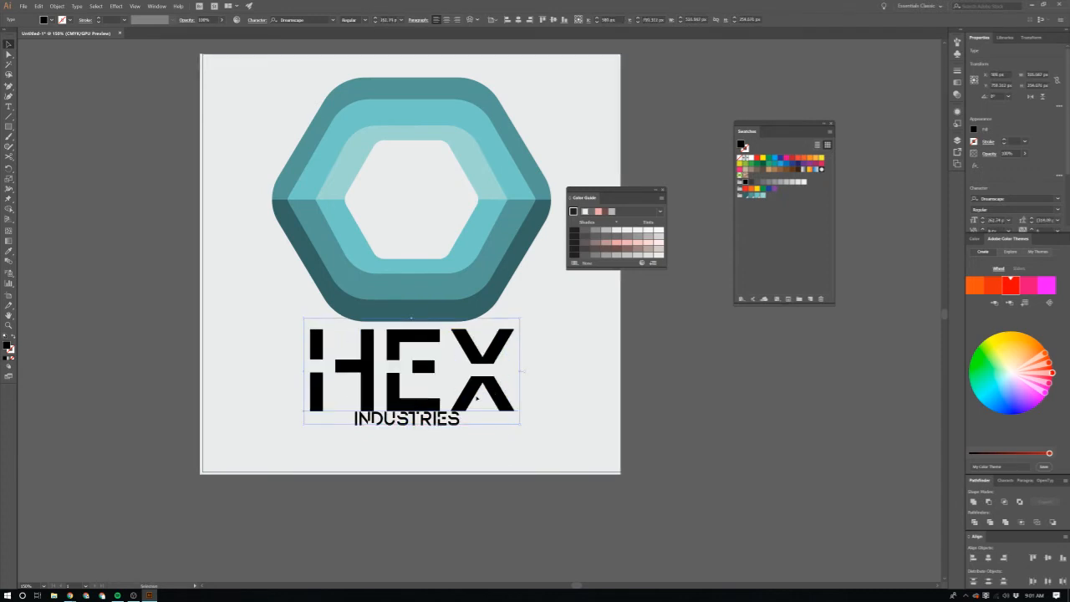
left_click(457, 414)
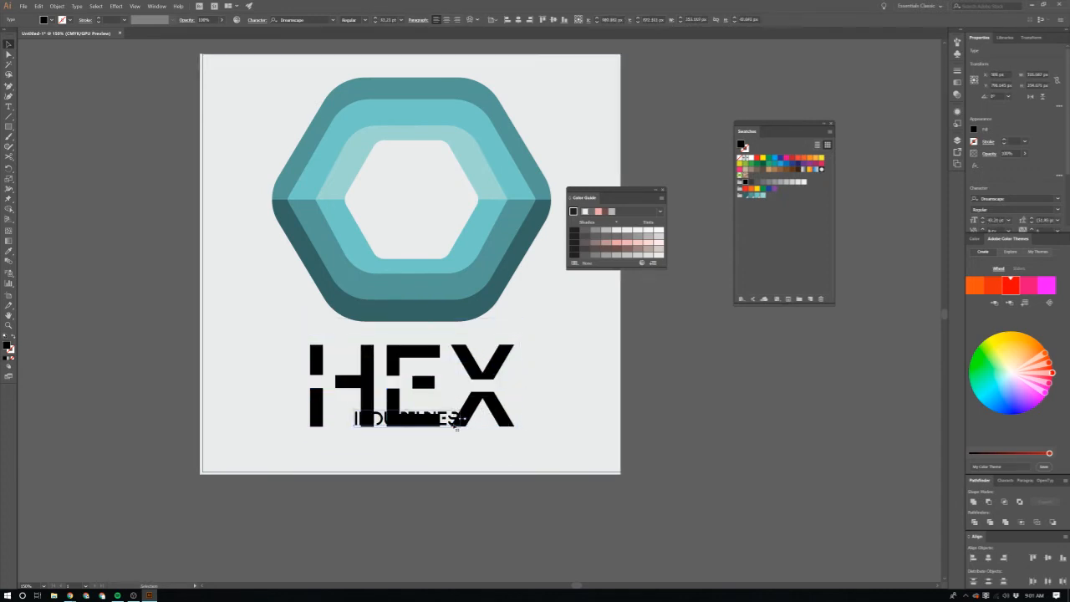
left_click_drag(448, 420, 450, 438)
Step: Change the font of the INDUSTRIES text to Montserrat Regular
left_click(312, 18)
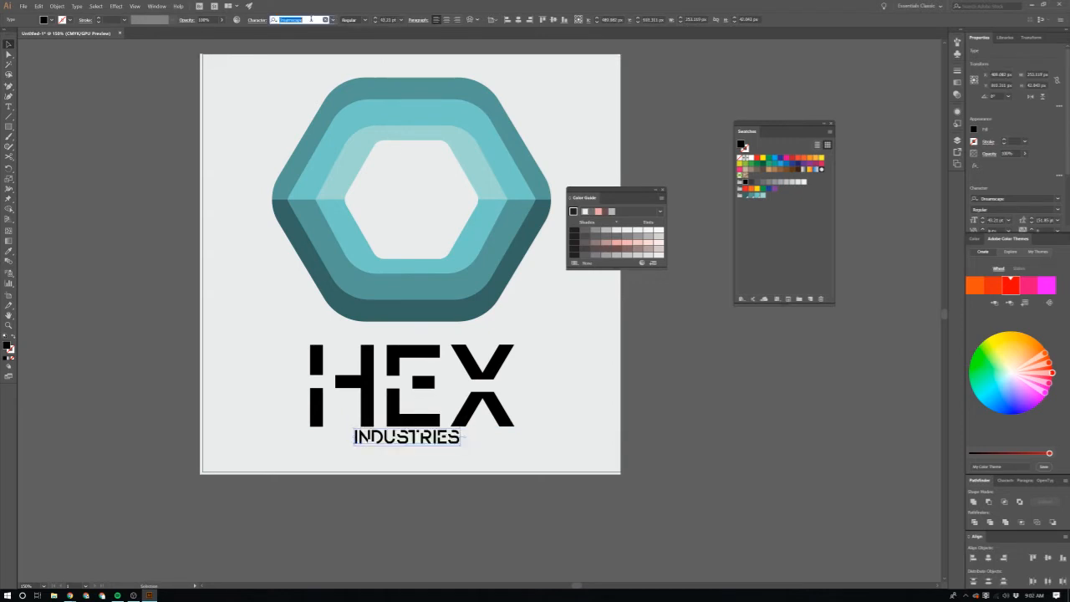
type("a")
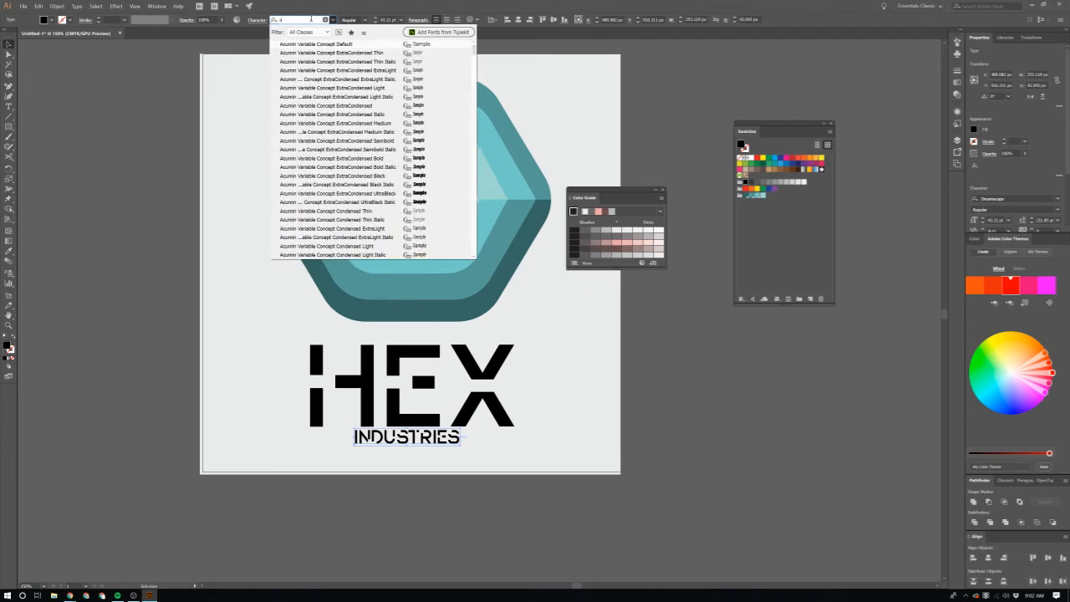
key("BackSpace")
type("mont")
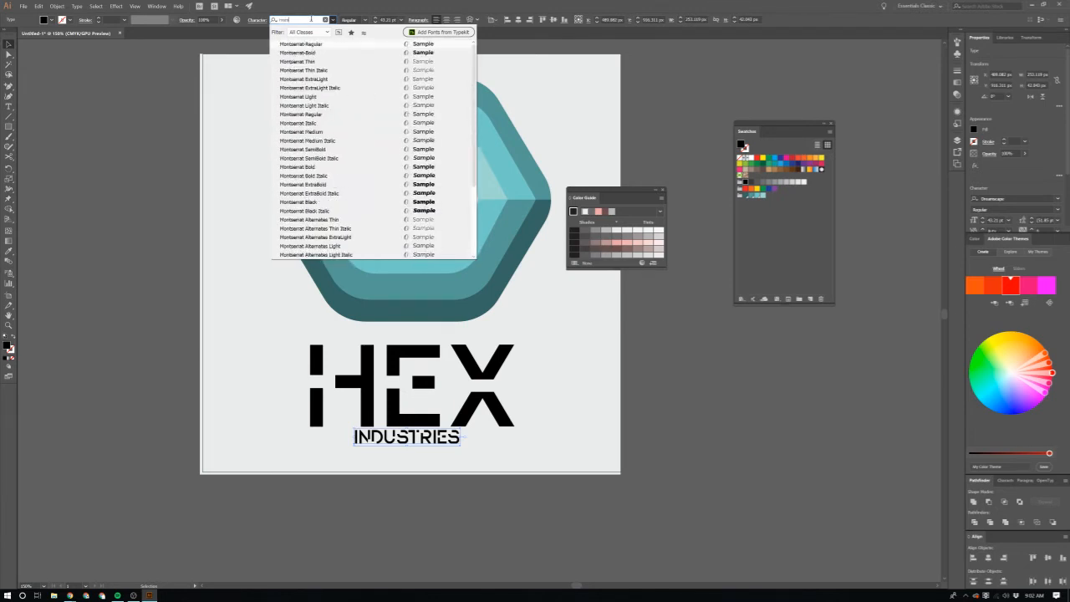
key("Down")
key("Down")
key("Up")
key("Up")
key("Return")
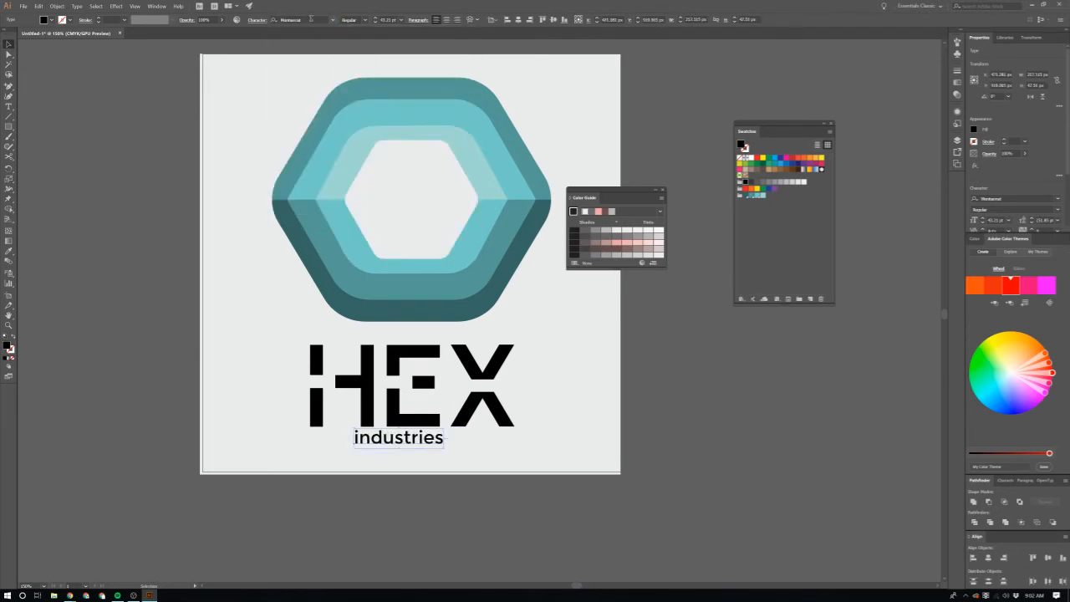
Step: Retype the lowercase word below HEX in capitals as INDUSTRIES
key("t")
double_click(374, 440)
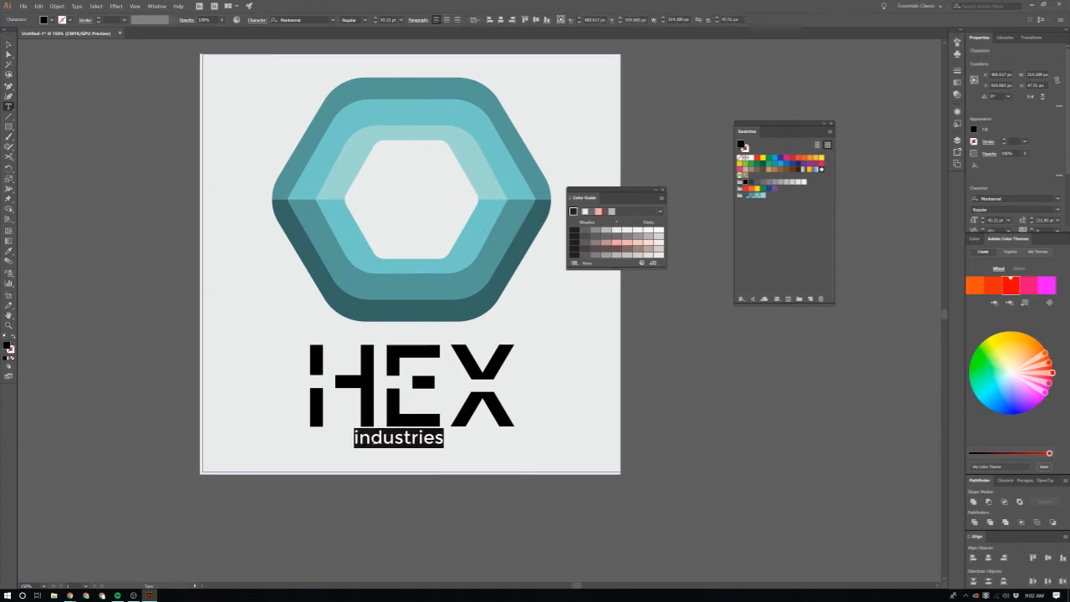
key("Caps_Lock")
key("Caps_Lock")
key("Caps_Lock")
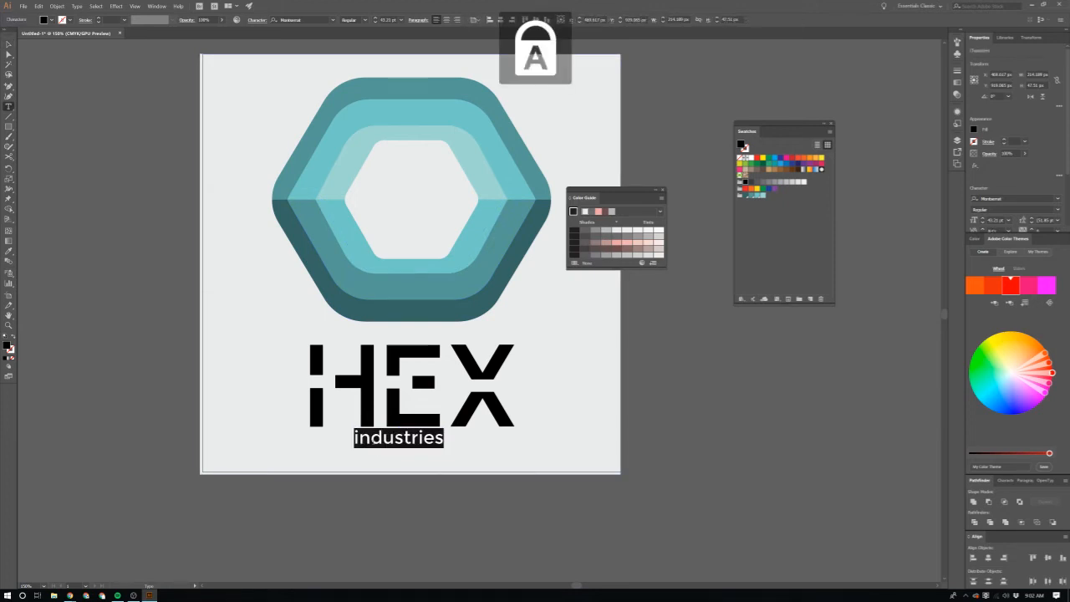
type("INDUSTRIES")
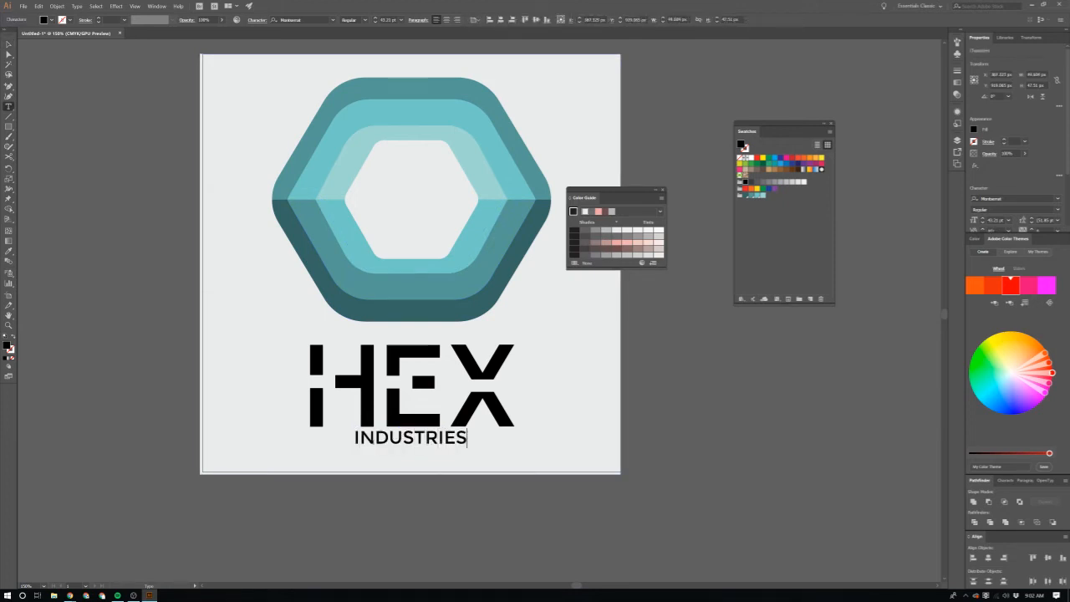
Step: Set the tracking of the INDUSTRIES text to 400
key("ctrl+a")
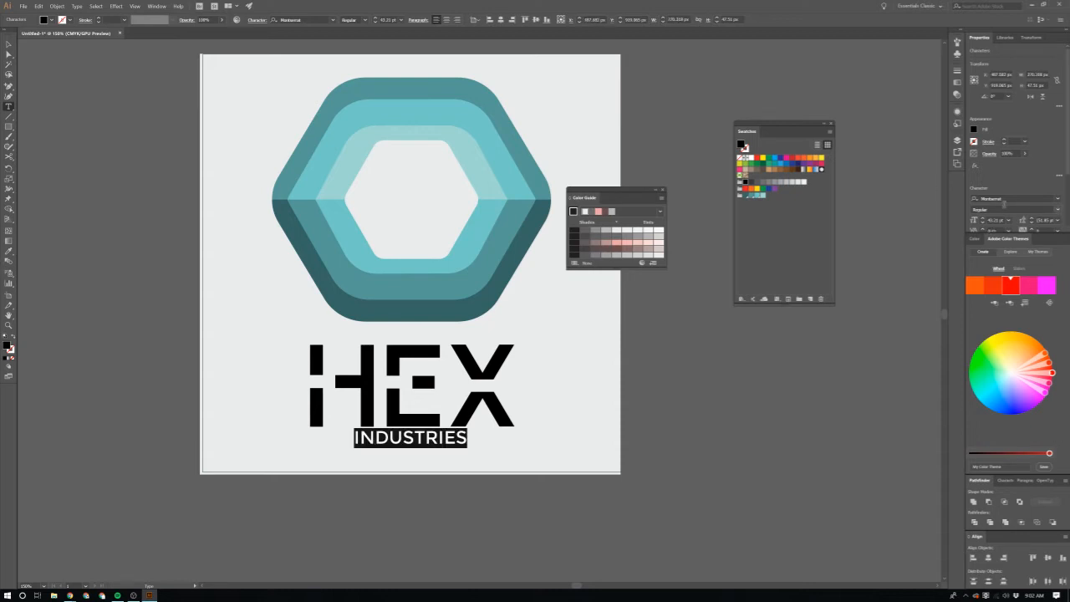
scroll(1009, 193, "down", 3)
left_click(1057, 154)
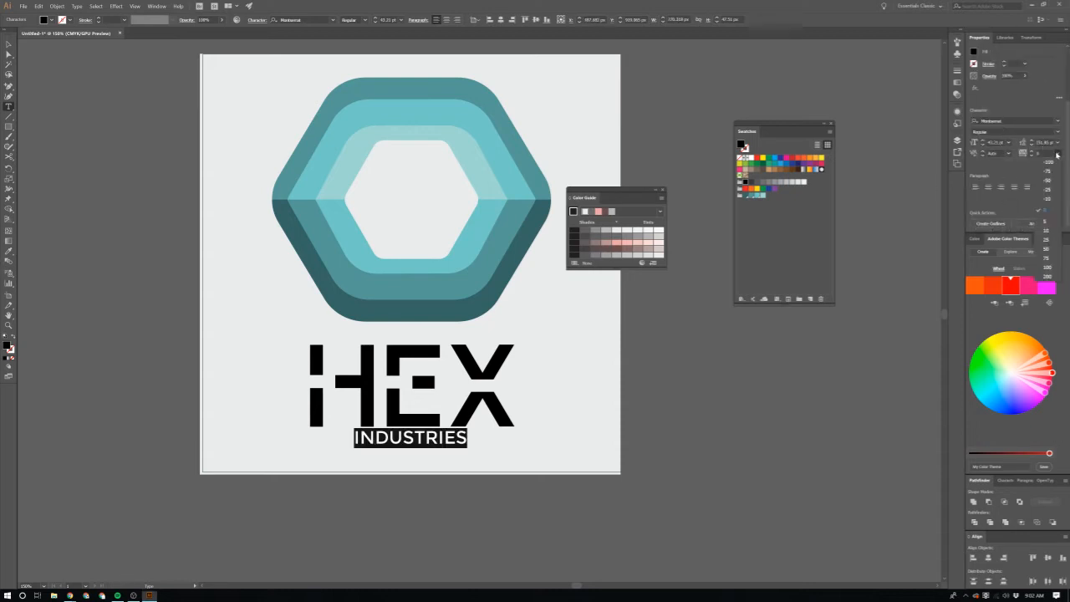
left_click(1051, 285)
key("Escape")
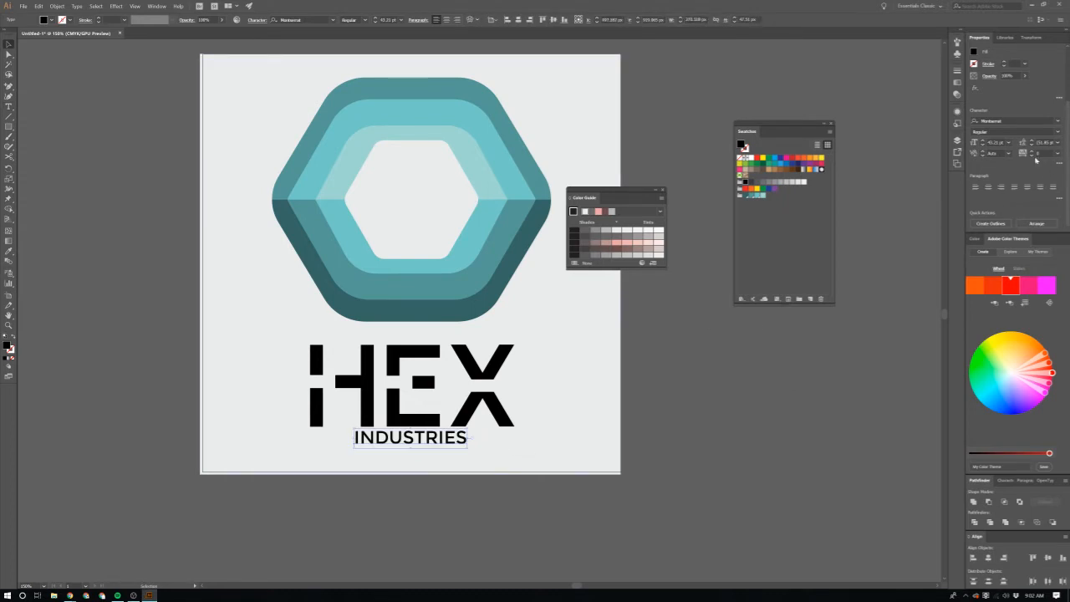
left_click(1038, 154)
type("400")
key("Return")
Step: Centre-align the INDUSTRIES text, centre it horizontally on the artboard and nudge it slightly down
scroll(477, 436, "down", 1)
mouse_move(476, 430)
left_mouse_down()
mouse_move(446, 430)
mouse_move(456, 430)
left_mouse_up()
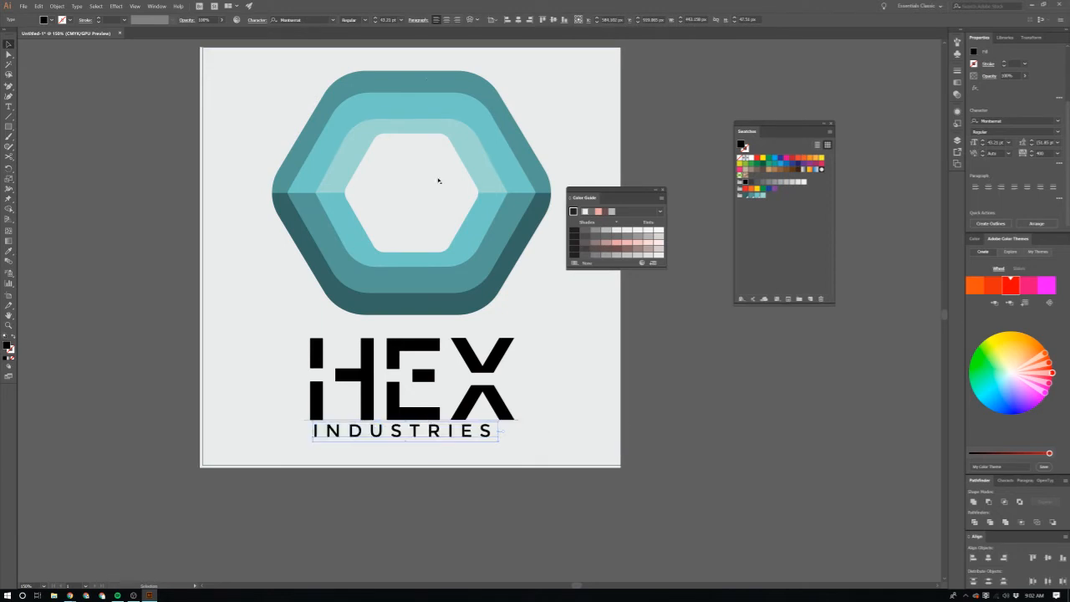
left_click(448, 20)
left_click(519, 20)
key("shift+Down")
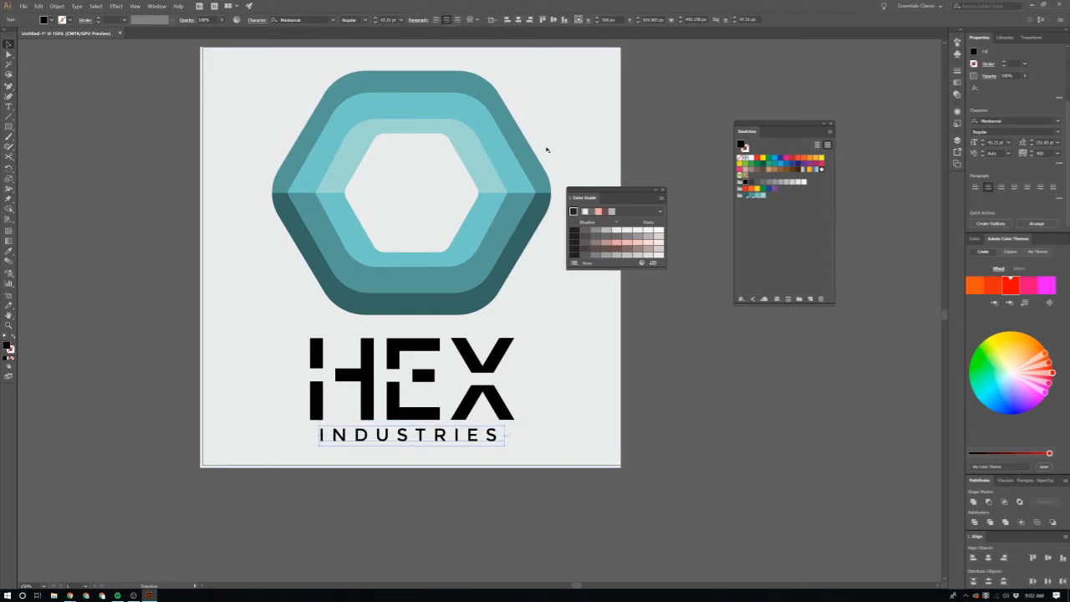
Step: Move HEX slightly up away from INDUSTRIES, and centre its text alignment and its horizontal position on the artboard
left_click(466, 361)
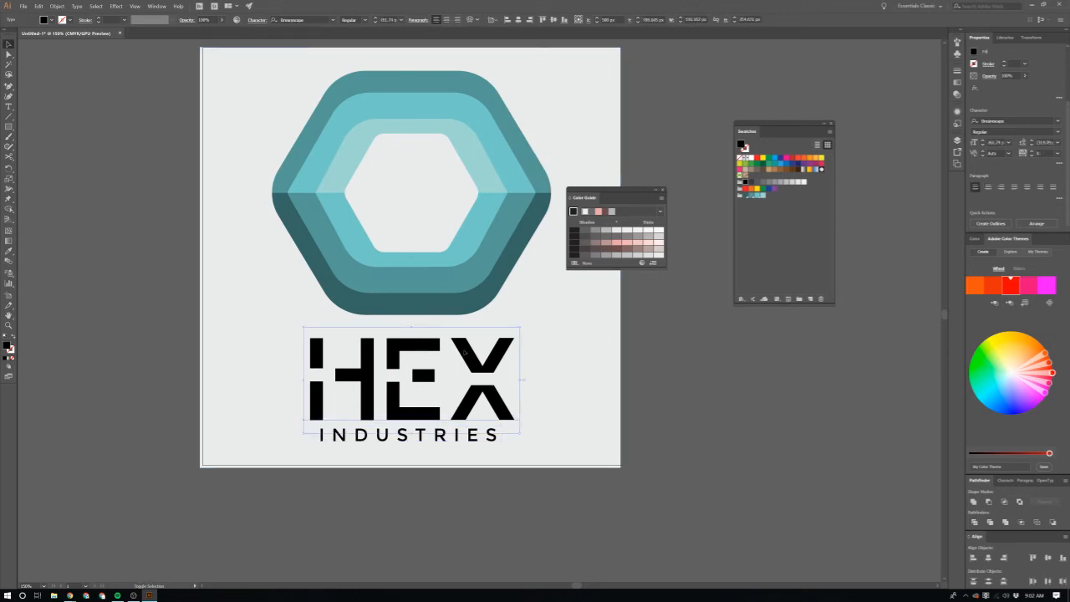
left_click_drag(466, 360, 466, 352)
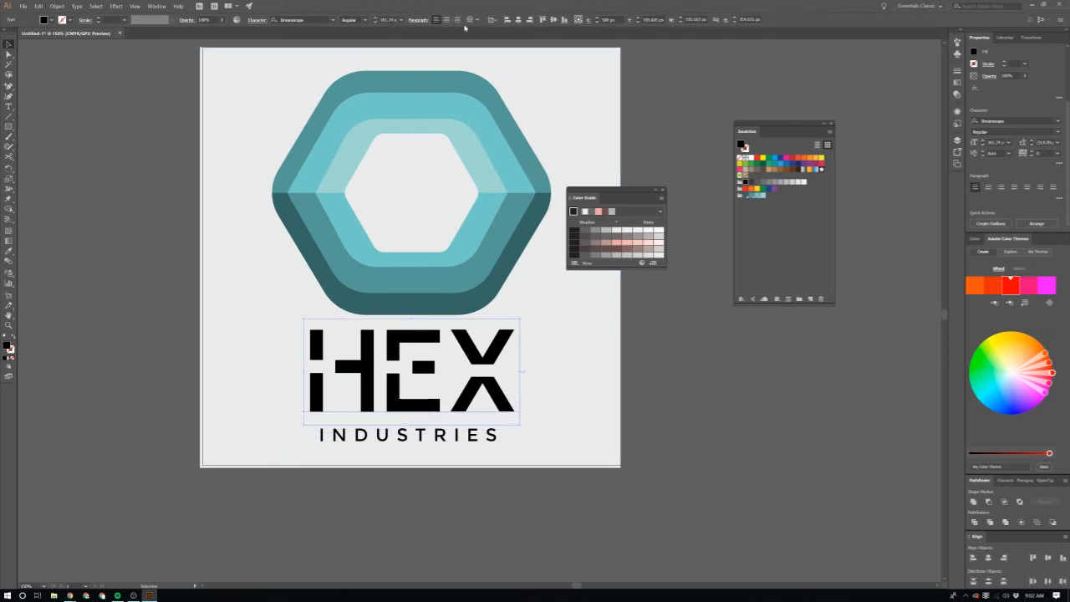
left_click(446, 21)
left_click(529, 20)
Step: Shrink HEX around its centre and fit INDUSTRIES, about 359 px wide, closely beneath it
left_click(512, 369)
scroll(513, 369, "down", 3)
scroll(512, 369, "up", 3)
left_click(506, 368)
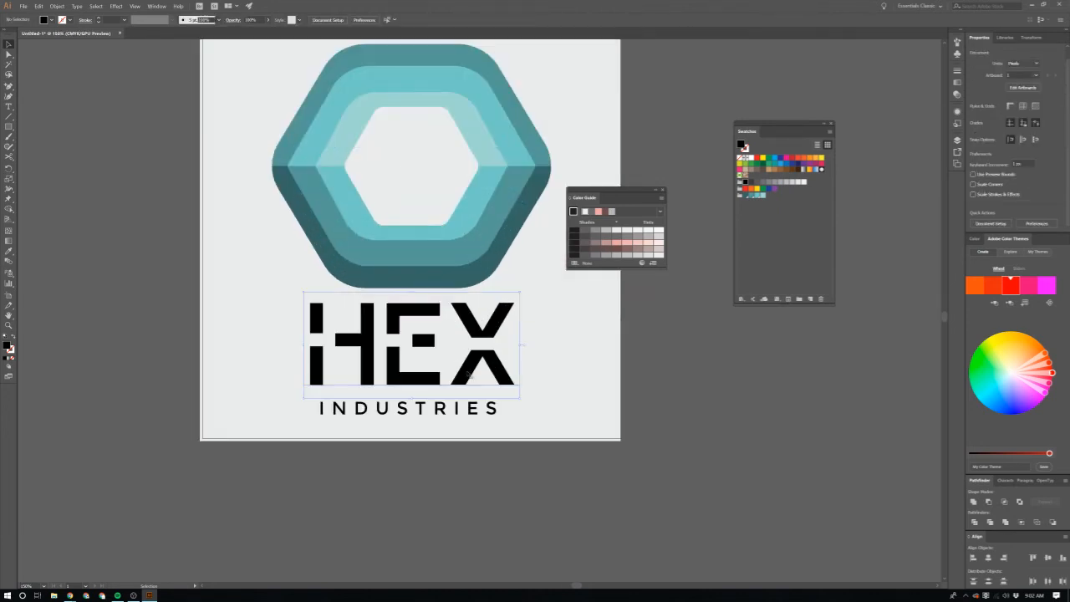
left_click_drag(521, 397, 481, 373)
left_click(493, 410)
left_click_drag(493, 410, 486, 398)
left_click(638, 407)
key("ctrl+1")
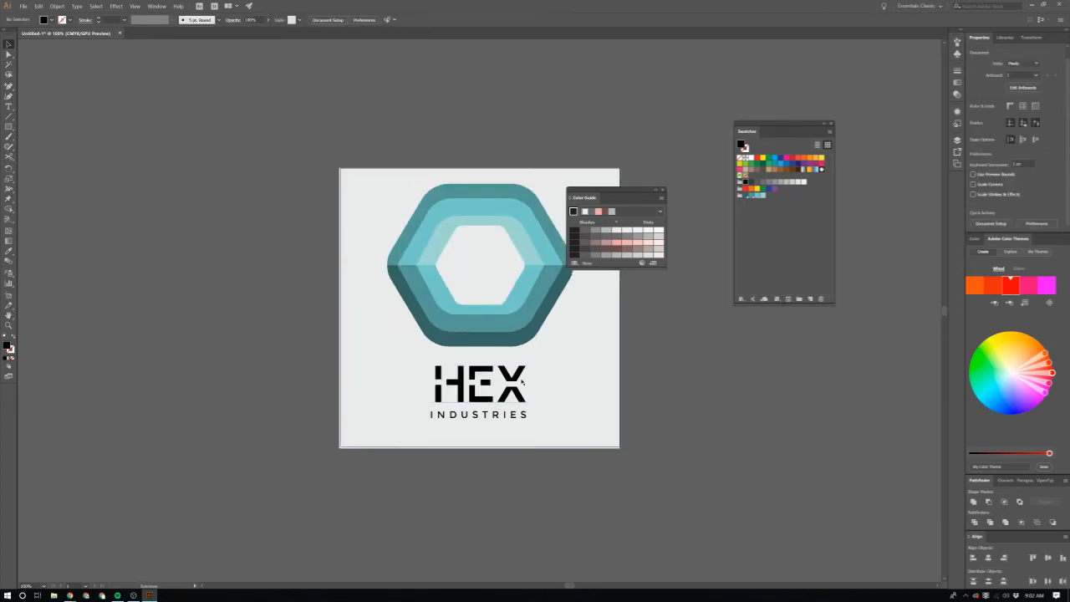
Step: Lock the light grey background rectangle in Layer 1
left_click(597, 378)
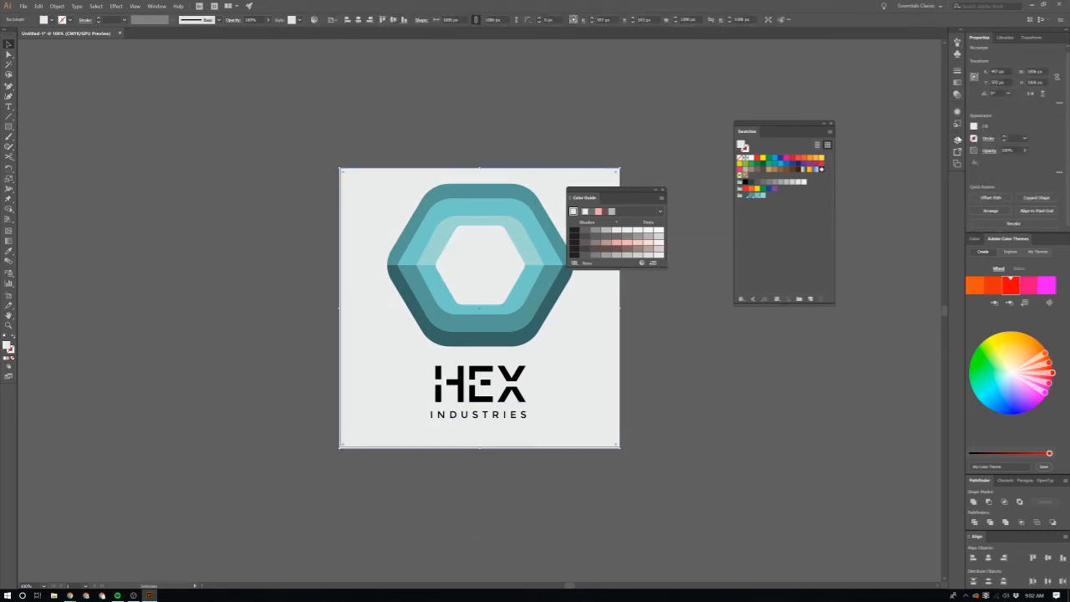
left_click(958, 140)
left_click(875, 150)
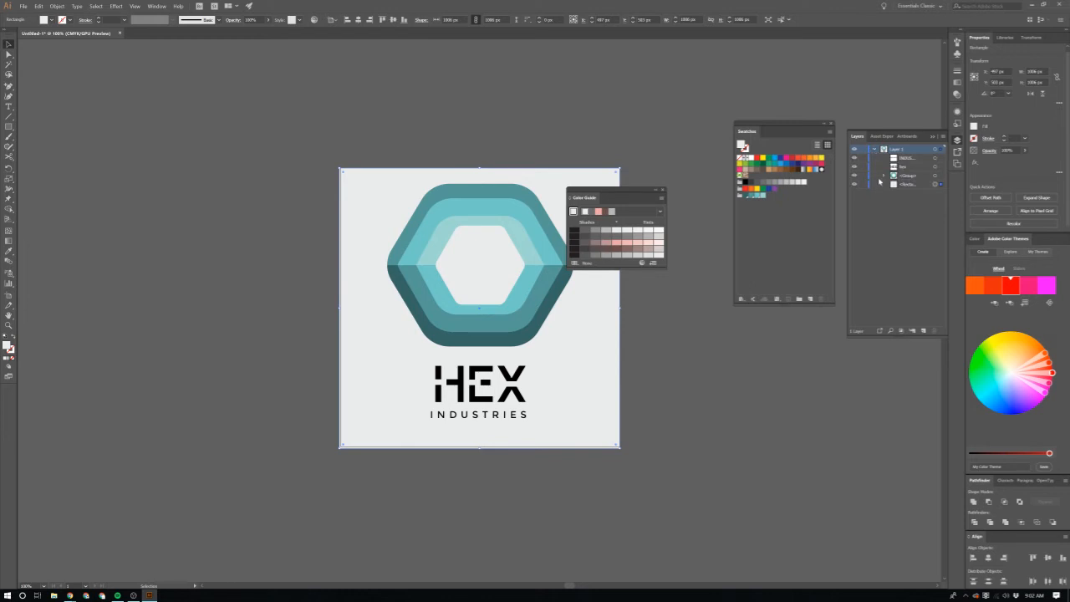
left_click(863, 184)
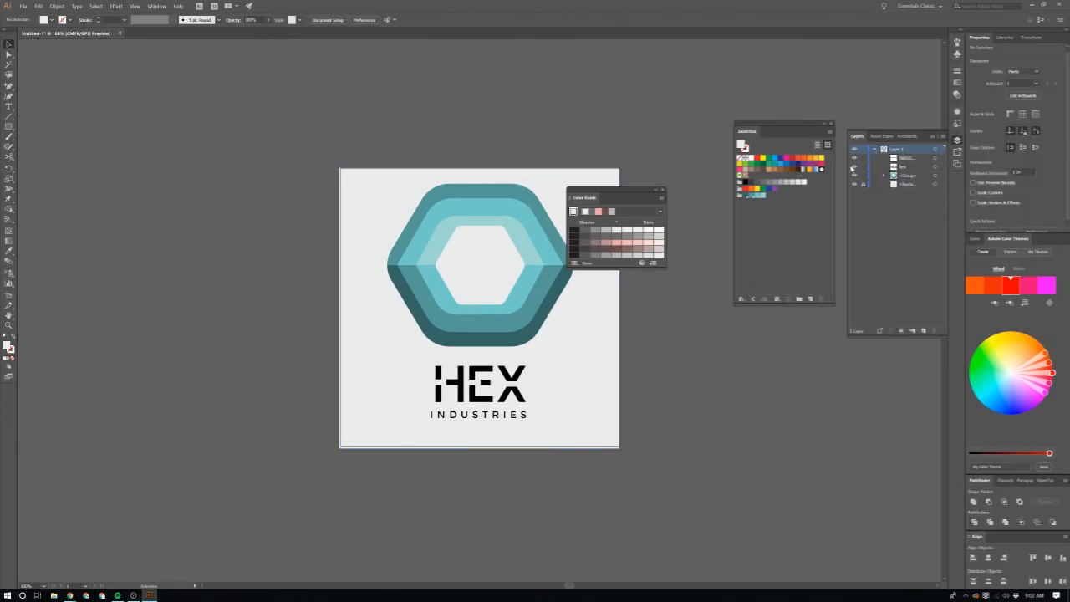
left_click(939, 138)
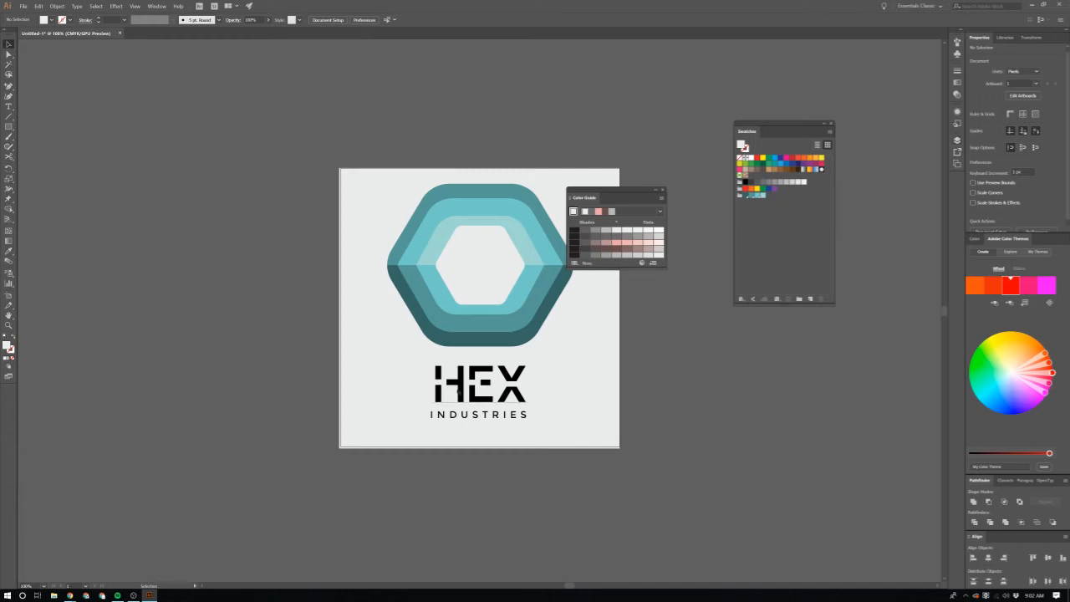
Step: Move HEX and INDUSTRIES together straight down to widen the gap below the hexagon
left_click(459, 392)
left_click(482, 417)
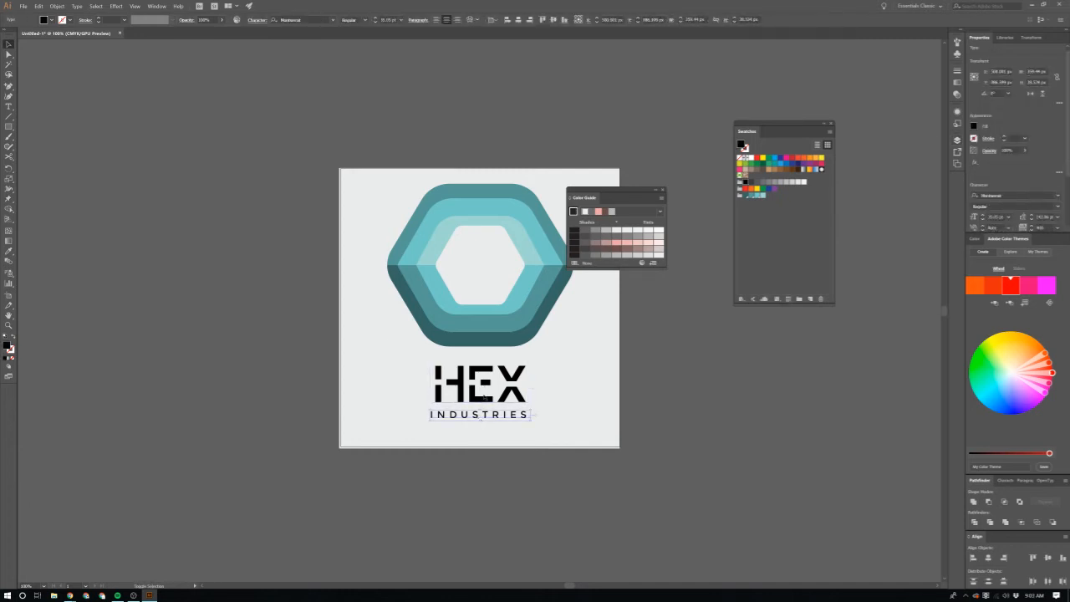
left_click(484, 393, "shift")
left_click_drag(485, 387, 483, 400)
key("ctrl+shift+a")
left_click(526, 313)
key("ctrl+shift+a")
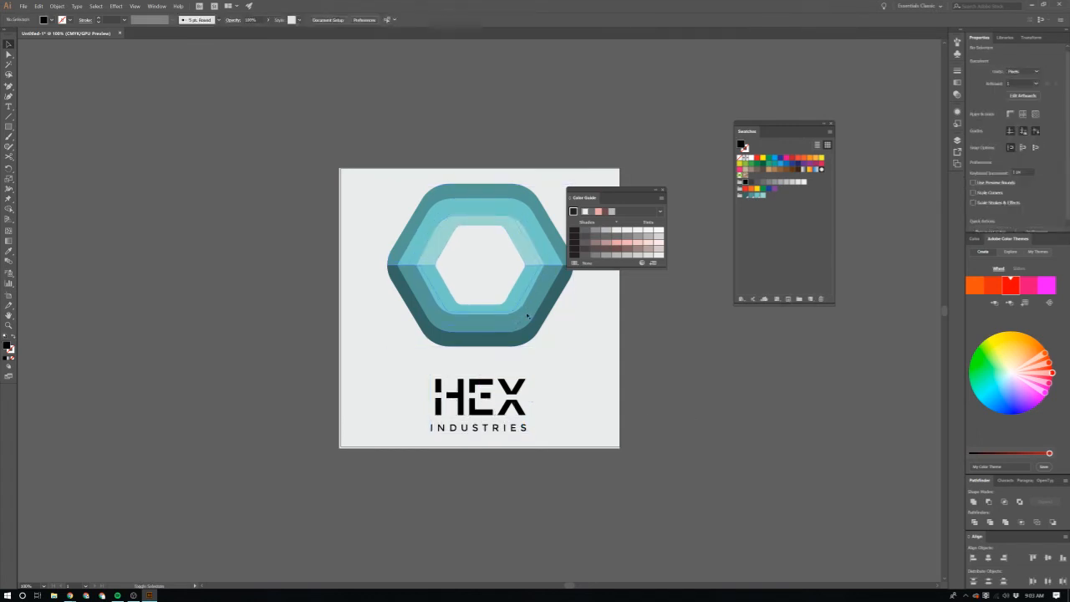
Step: Move the hexagon slightly down and HEX with INDUSTRIES slightly up to tighten the gap between symbol and text
left_click_drag(536, 308, 542, 319)
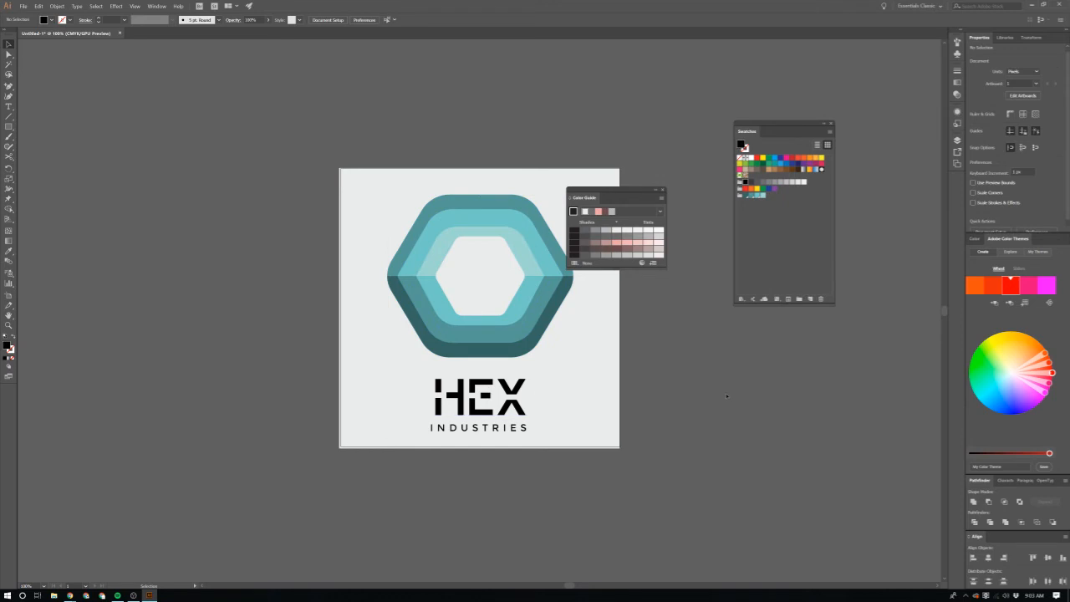
left_click(487, 389)
left_click_drag(512, 391, 512, 383)
left_click(596, 416)
scroll(596, 409, "up", 3)
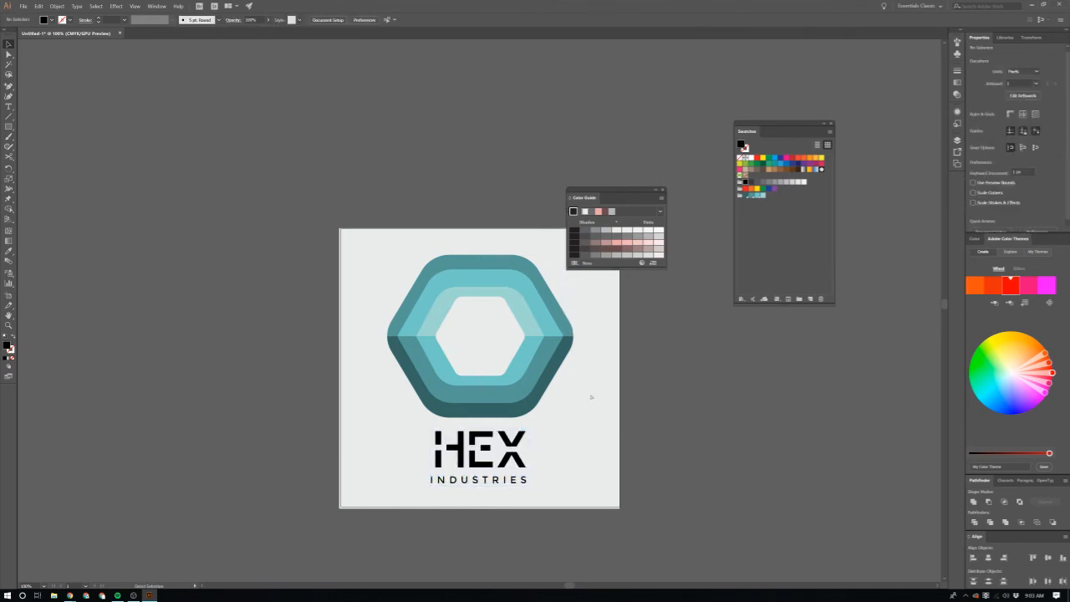
Step: Examine the overall balance and spacing of the logo on the artboard, both at reduced size and close up
scroll(592, 400, "right", 2)
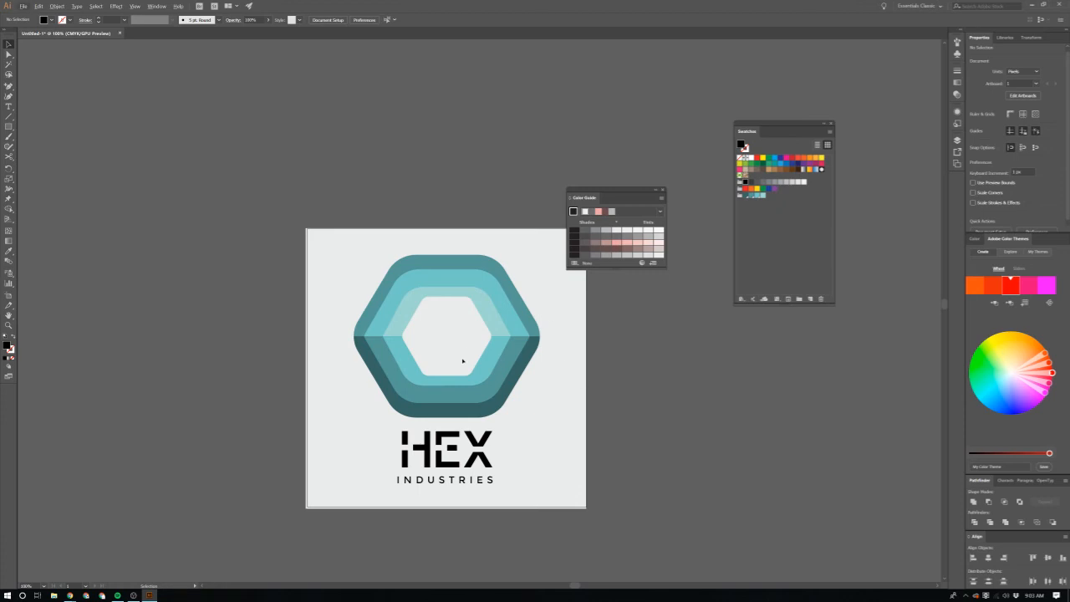
scroll(462, 361, "up", 1)
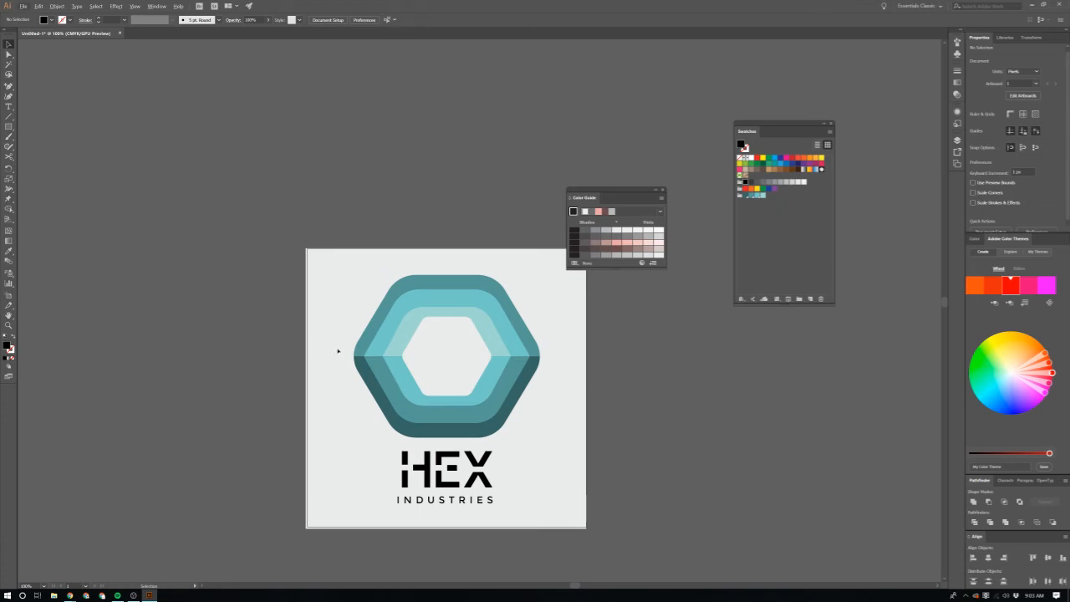
scroll(339, 352, "up", 1)
scroll(523, 459, "down", 3)
scroll(523, 460, "left", 2)
scroll(524, 459, "up", 2)
scroll(523, 459, "down", 4)
scroll(525, 470, "up", 2)
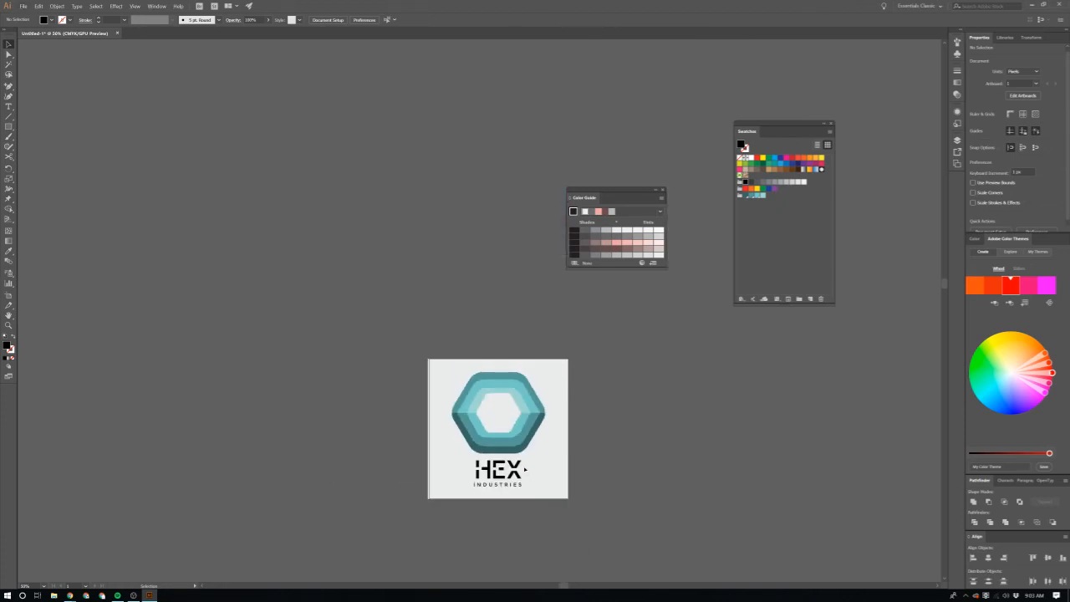
scroll(526, 470, "up", 2)
scroll(523, 468, "down", 2)
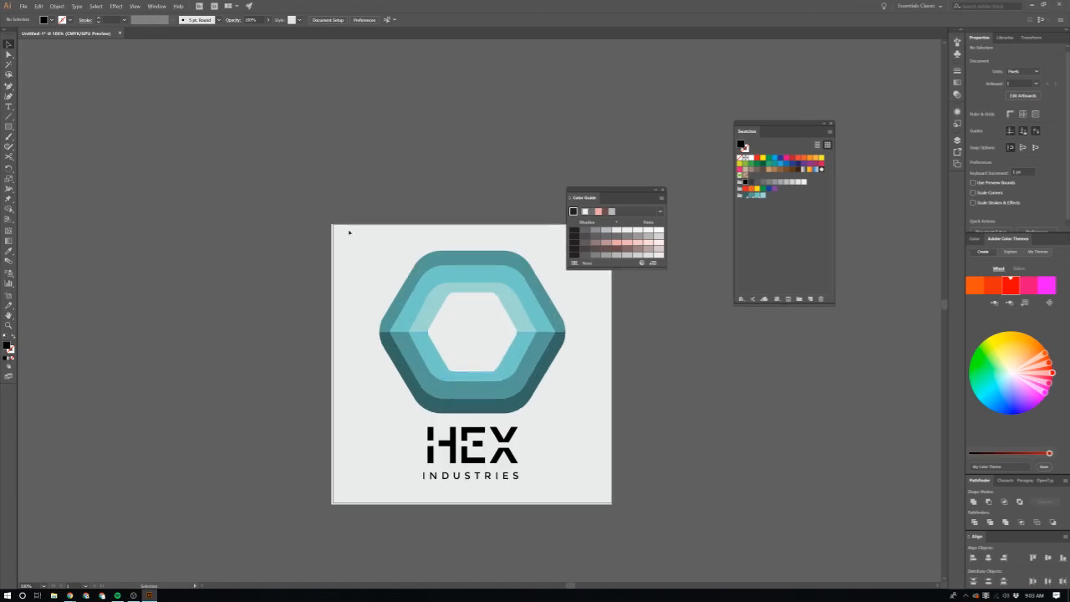
scroll(440, 405, "down", 1)
scroll(444, 404, "up", 1)
Step: Fill HEX and INDUSTRIES with the darkest teal swatch of the logo's colour group
left_click(449, 441)
scroll(451, 439, "down", 1)
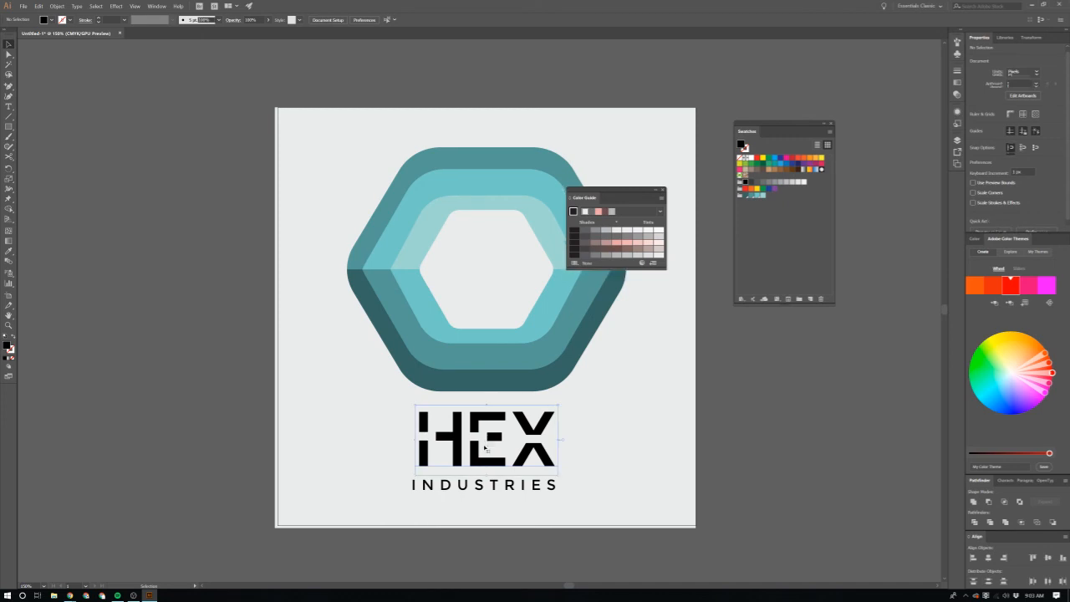
left_click(750, 195)
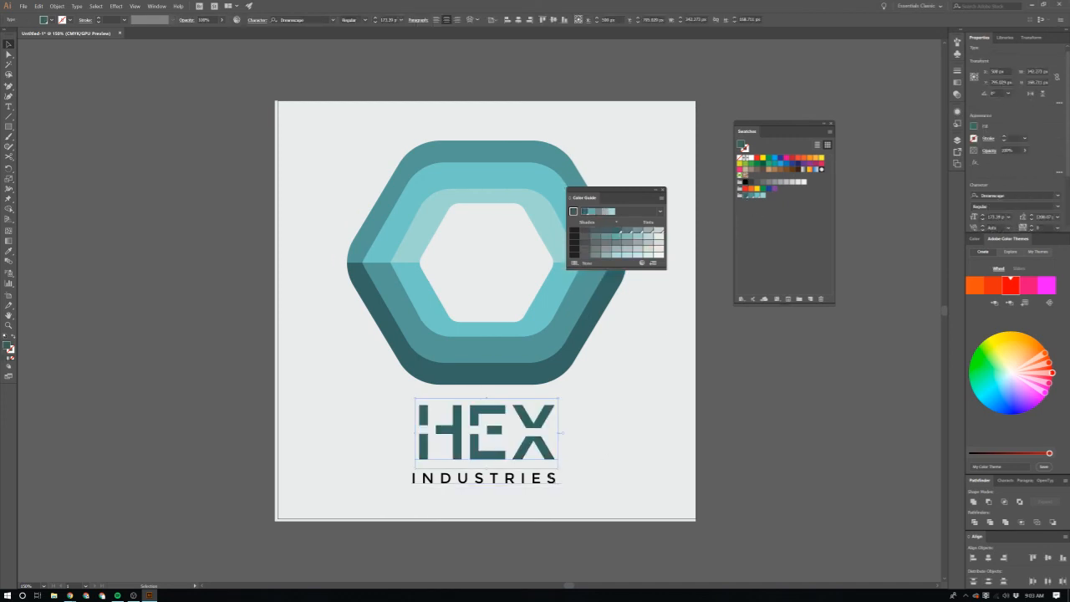
left_click(485, 479)
left_click(747, 196)
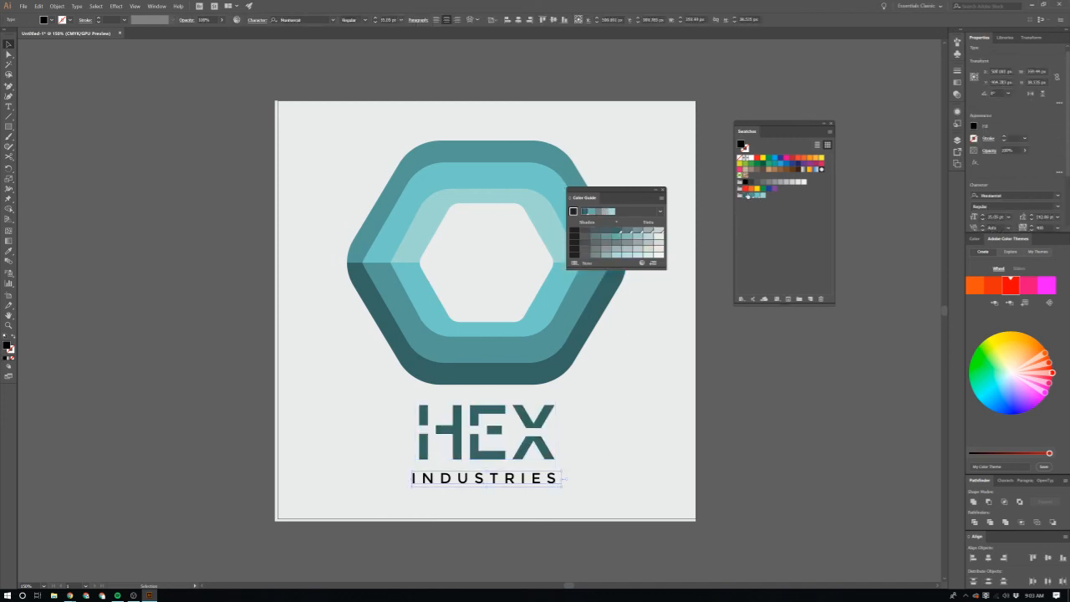
Step: Darken the fill of HEX and INDUSTRIES together to the muted grey-teal #323F3E in the Color Picker
left_click(546, 428, "shift")
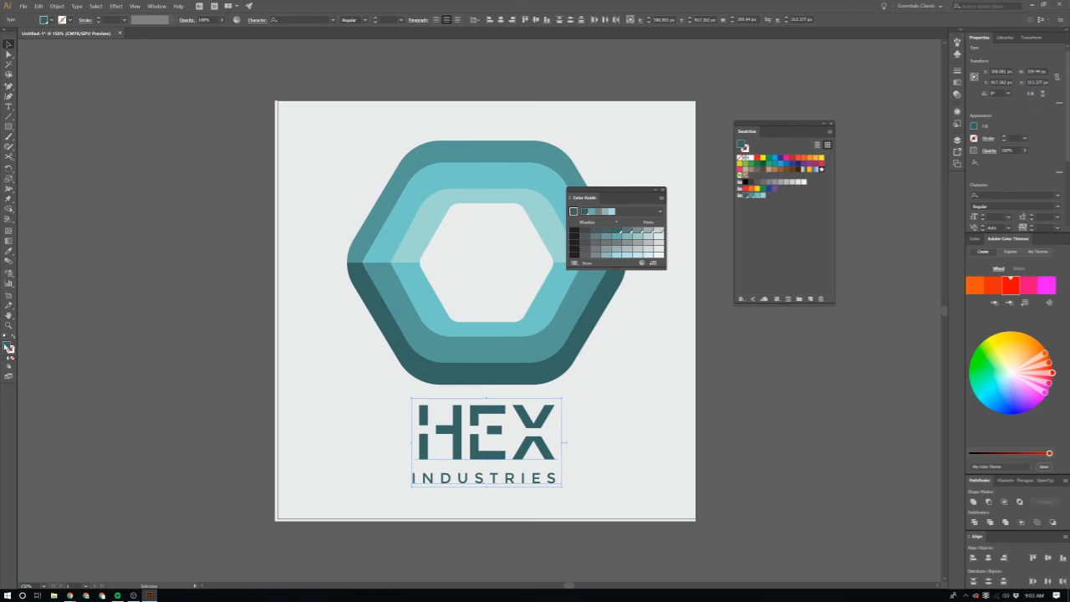
double_click(7, 346)
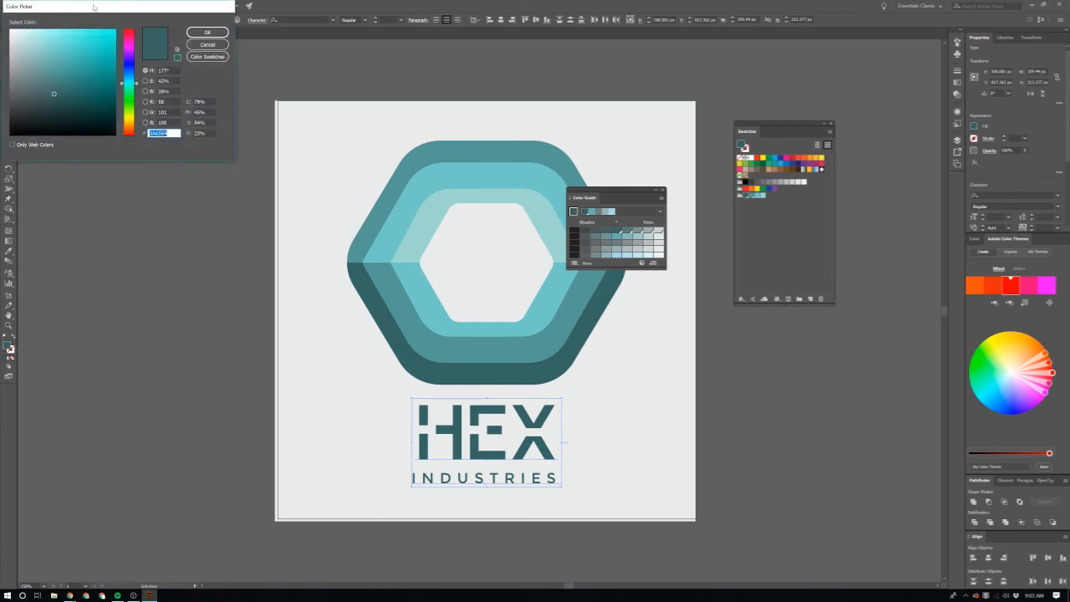
left_click_drag(86, 12, 363, 81)
left_click(318, 165)
left_click(308, 164)
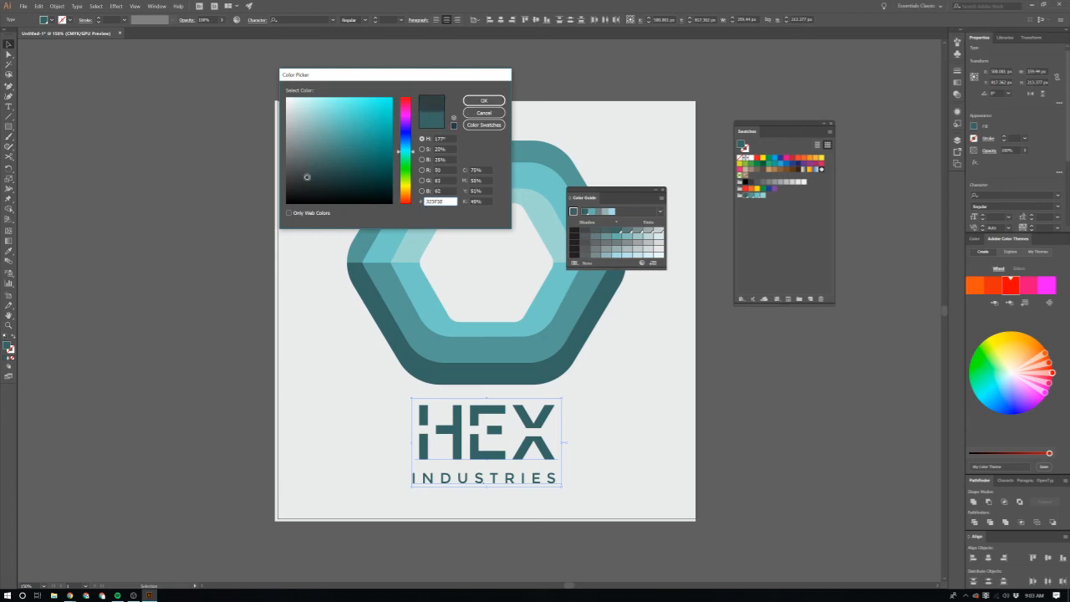
left_click(484, 101)
left_click(165, 201)
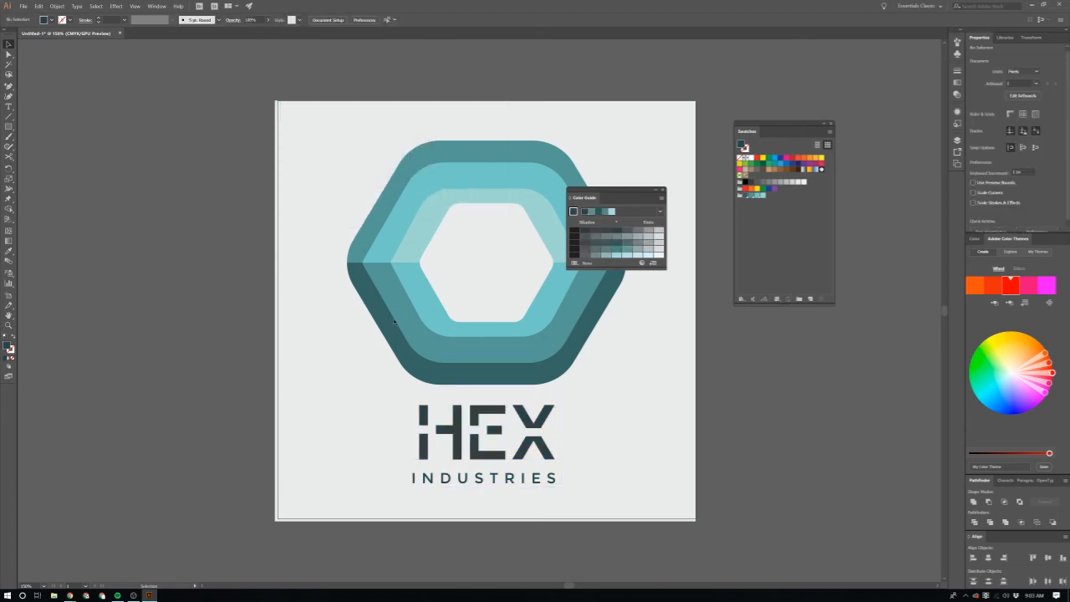
Step: Move the floating Color Guide off the artwork to the free space beside the Swatches
scroll(761, 404, "down", 3)
scroll(701, 413, "up", 3)
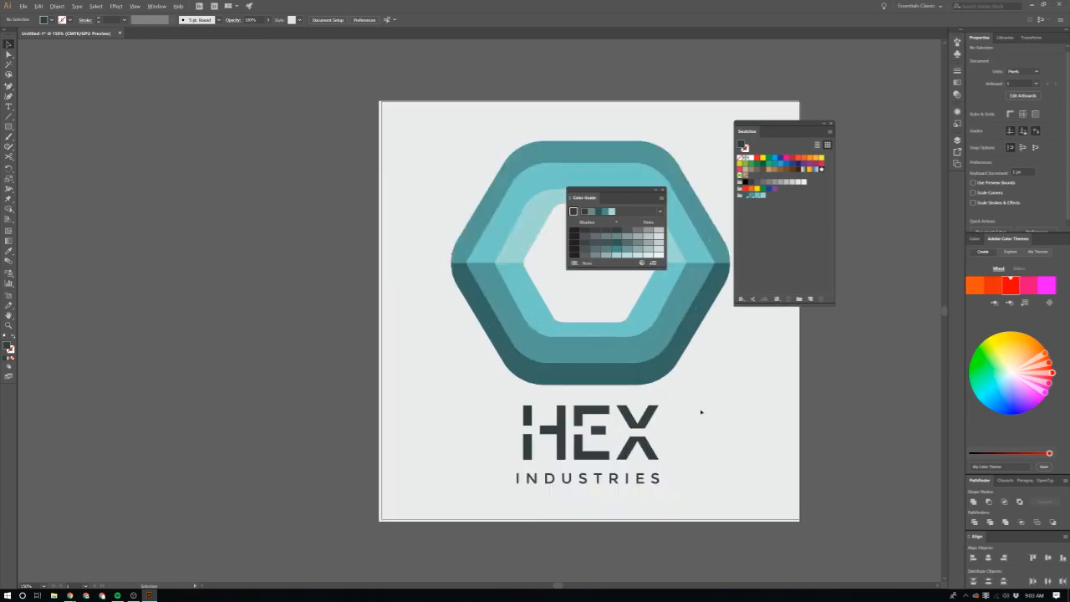
scroll(636, 394, "right", 2)
scroll(633, 394, "down", 2)
scroll(627, 398, "up", 1)
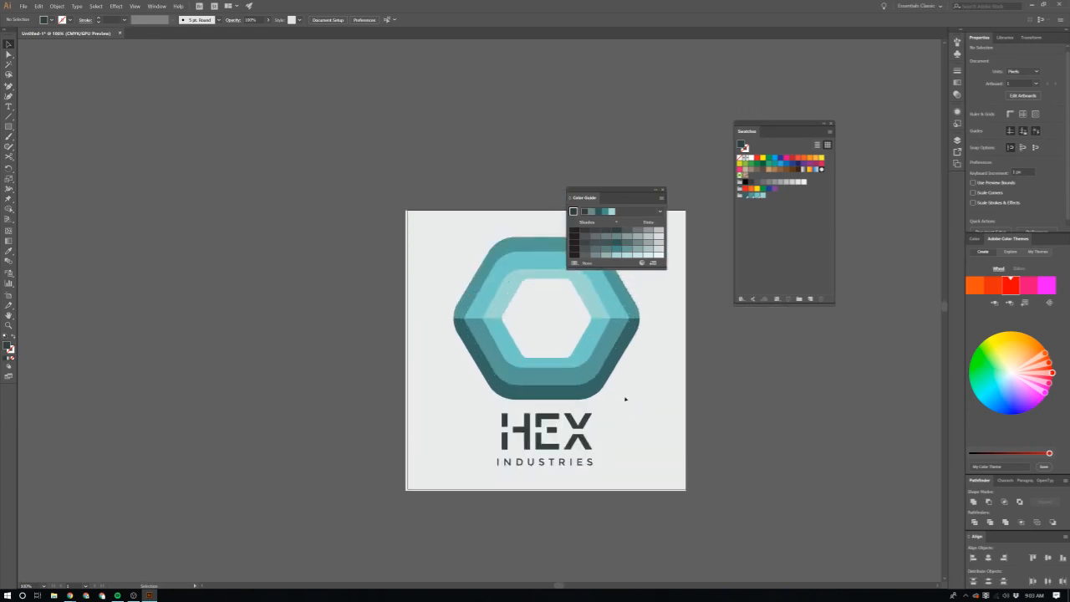
scroll(553, 386, "up", 1)
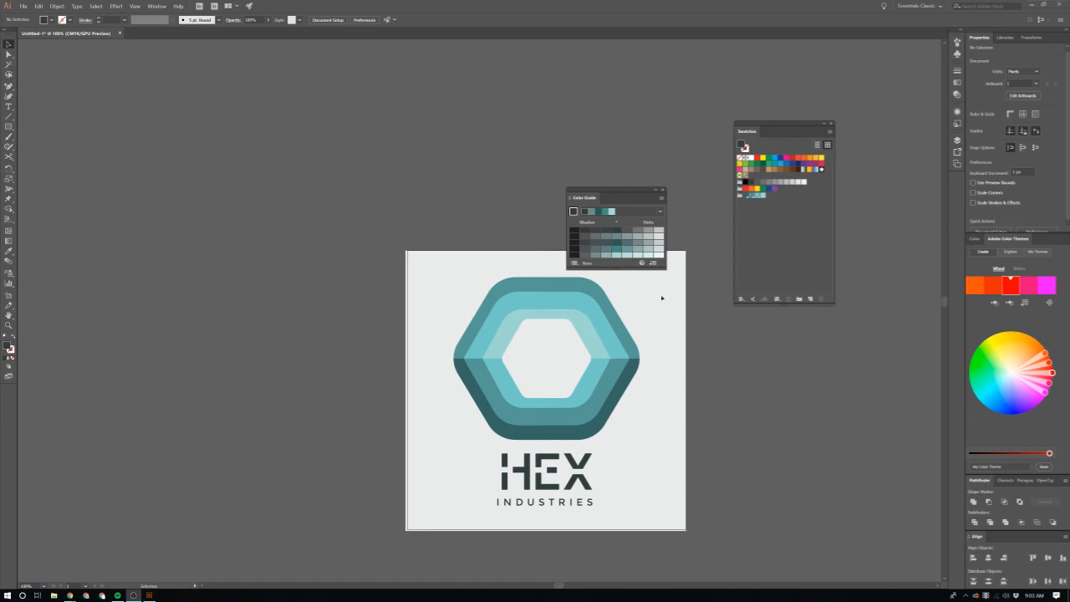
scroll(662, 298, "down", 3)
left_click_drag(601, 192, 880, 152)
scroll(650, 402, "right", 1)
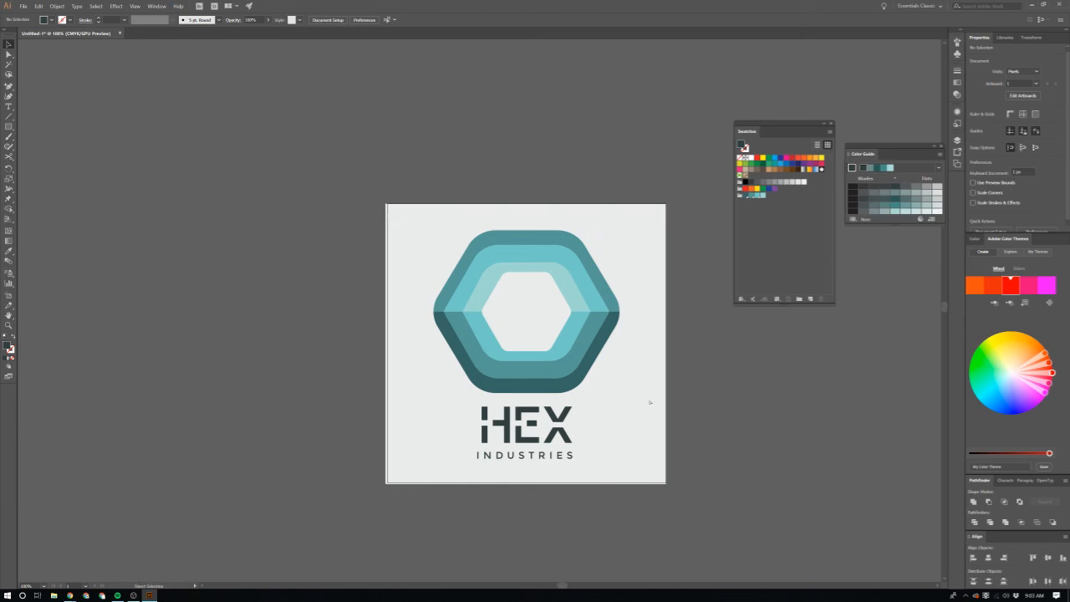
scroll(650, 403, "up", 1)
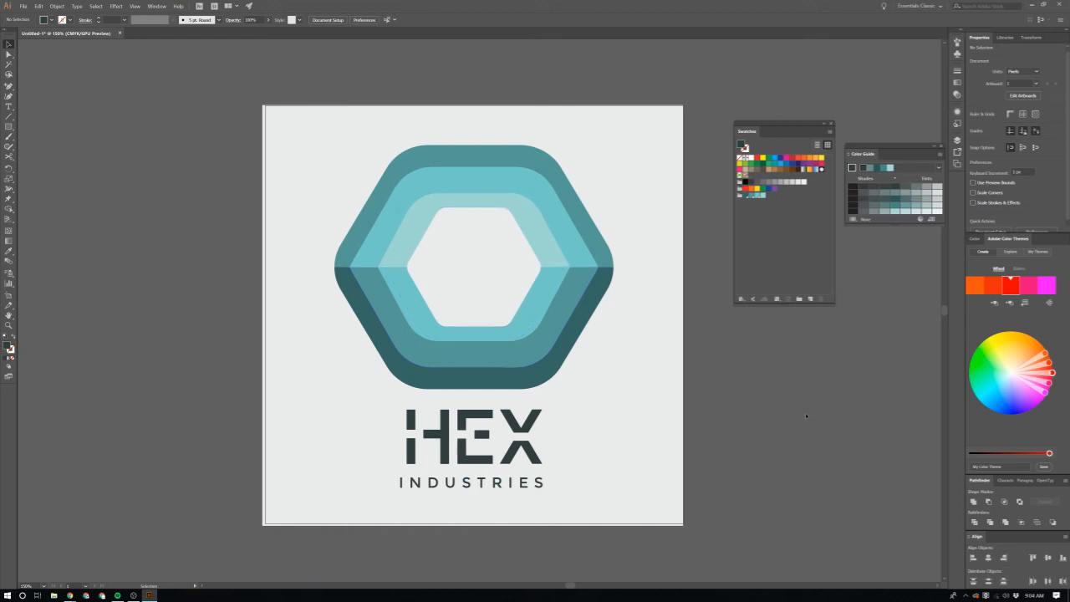
left_click(526, 475)
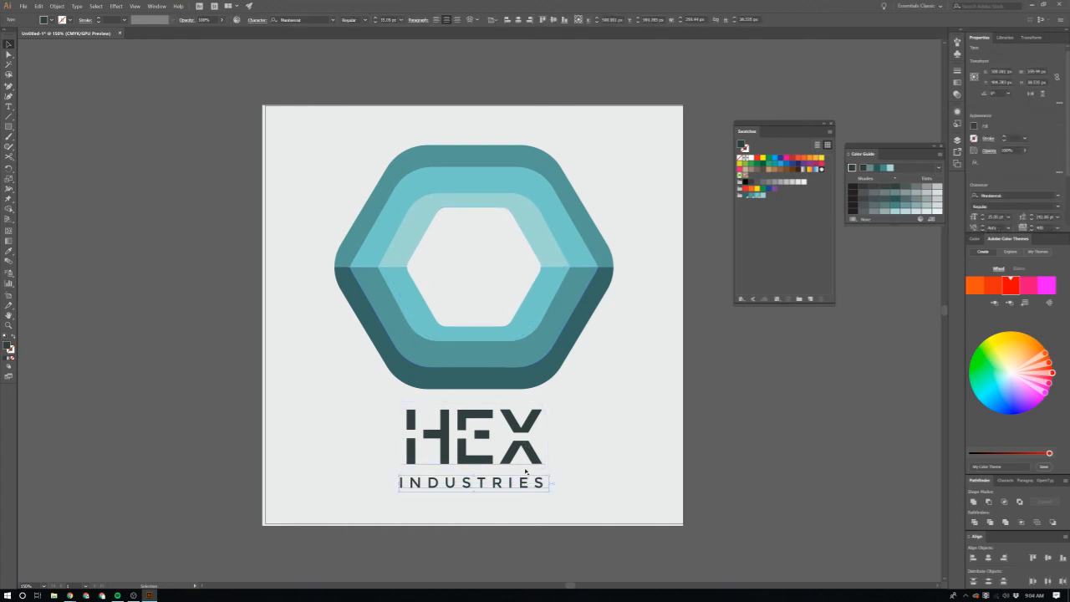
left_click(524, 456)
left_click(798, 455)
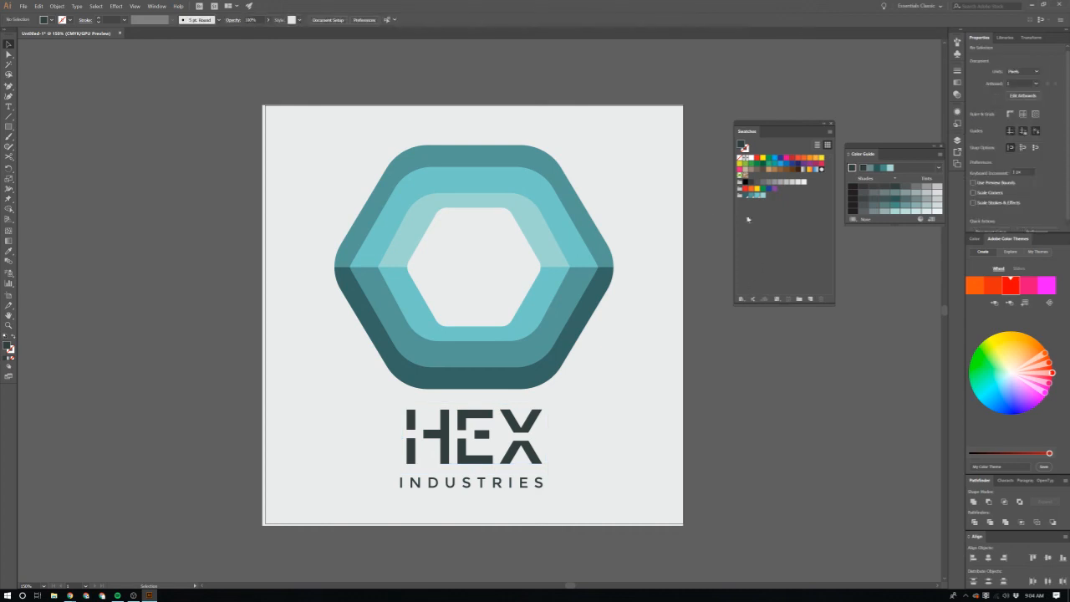
left_click_drag(329, 504, 329, 505)
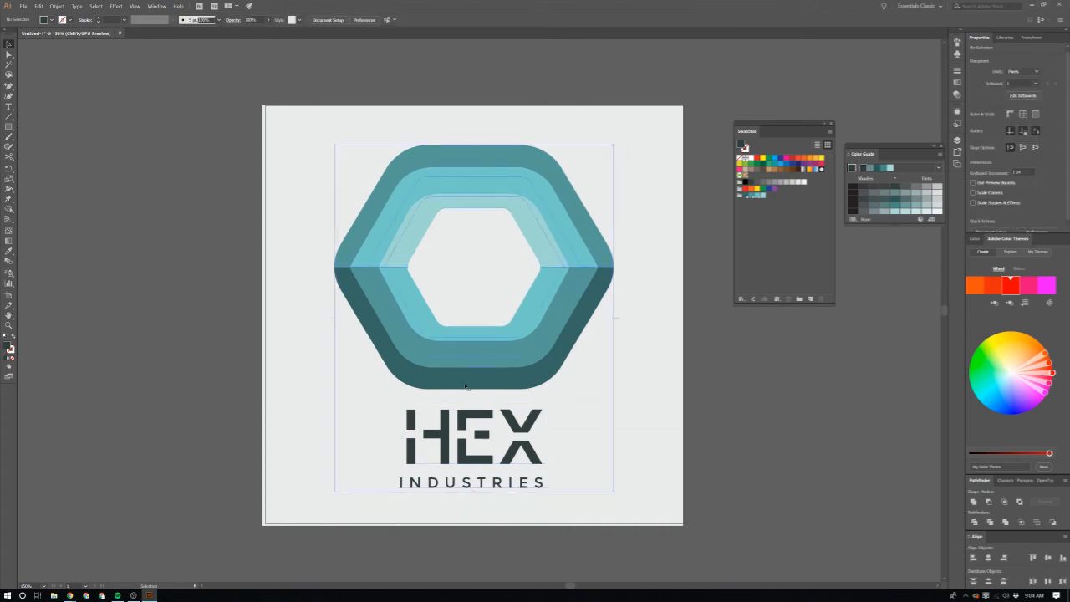
left_click(688, 469)
scroll(687, 468, "up", 1)
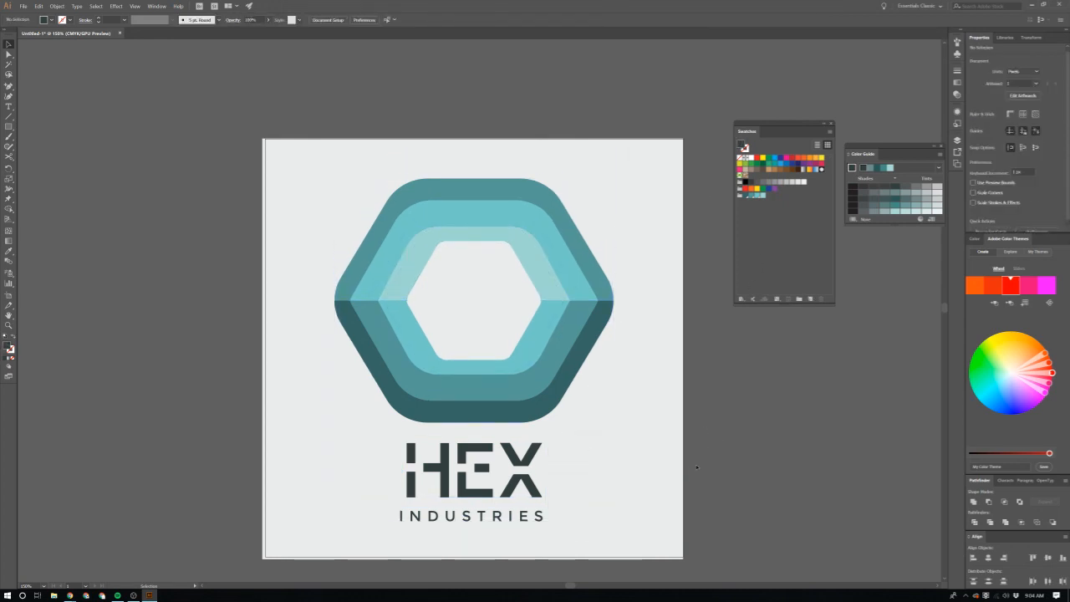